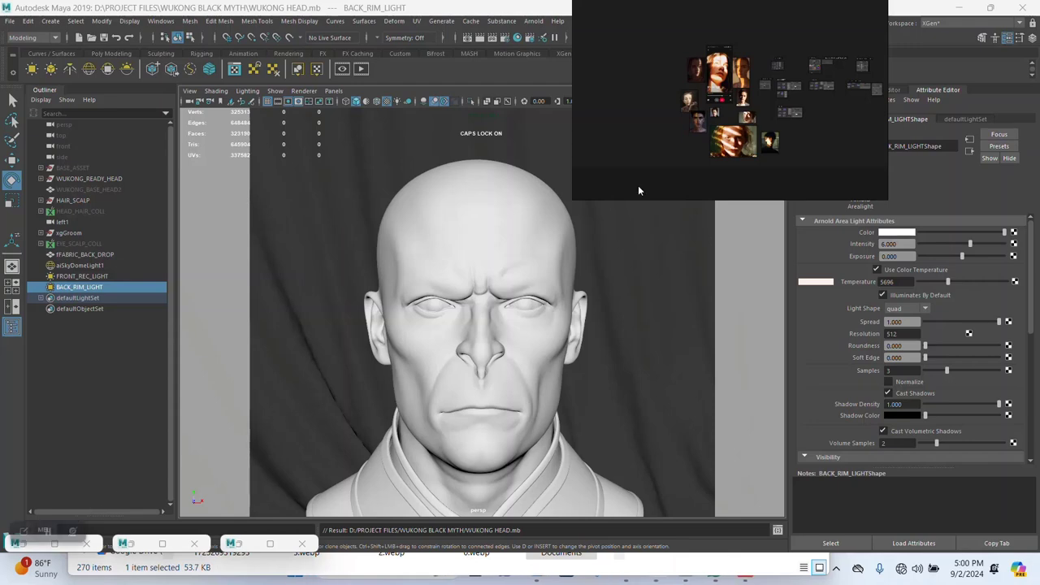
Step: Group the three lights and name the group ARNOLD_LIGHTS
{"action": "scroll", "coordinate": [698, 144], "scroll_direction": "up", "scroll_amount": 3}
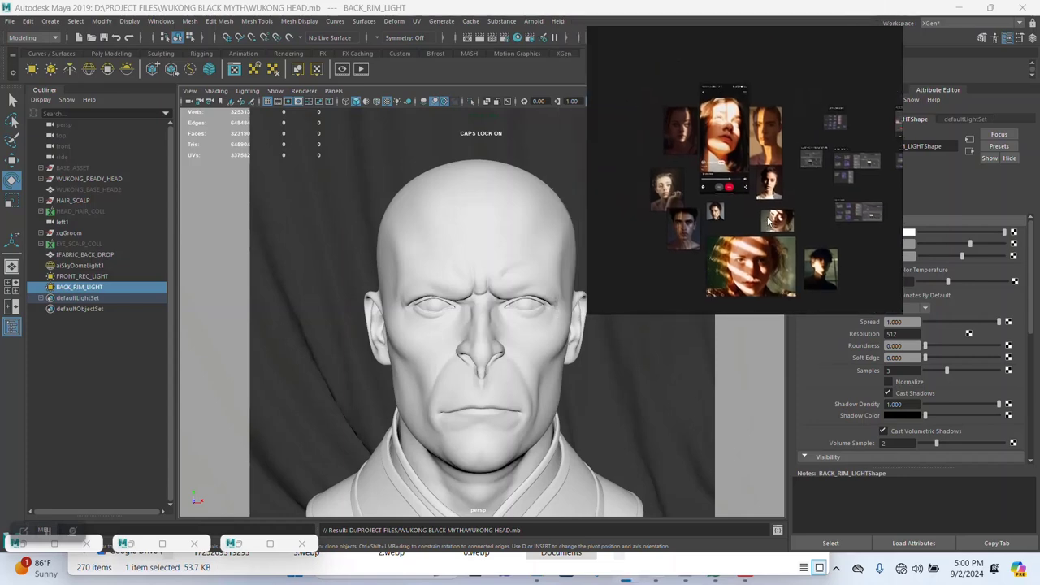
{"action": "middle_click_drag", "start_coordinate": [745, 217], "coordinate": [747, 169]}
{"action": "scroll", "coordinate": [762, 223], "scroll_direction": "up", "scroll_amount": 3}
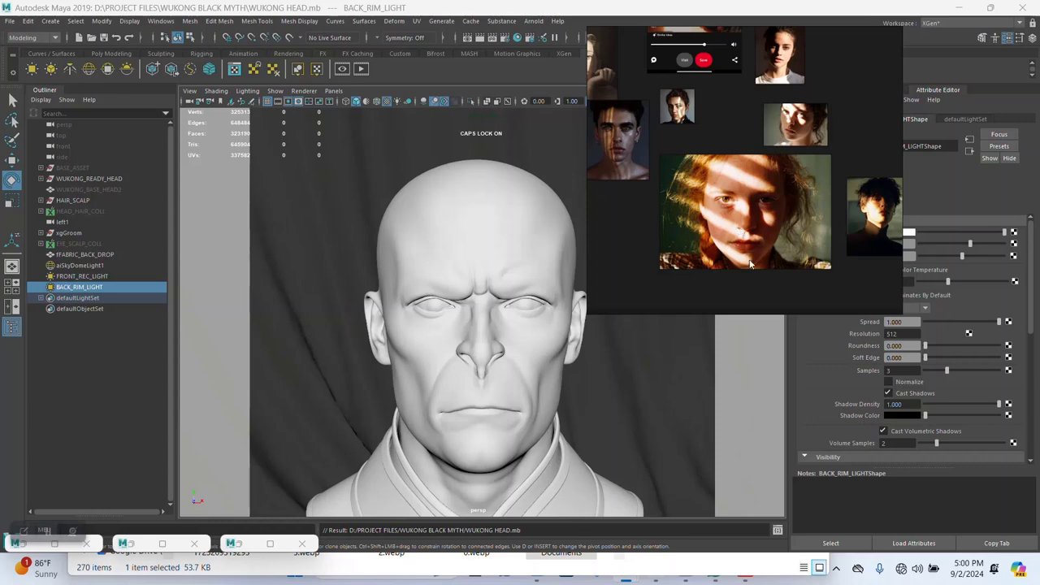
{"action": "left_click_drag", "start_coordinate": [749, 264], "coordinate": [904, 189]}
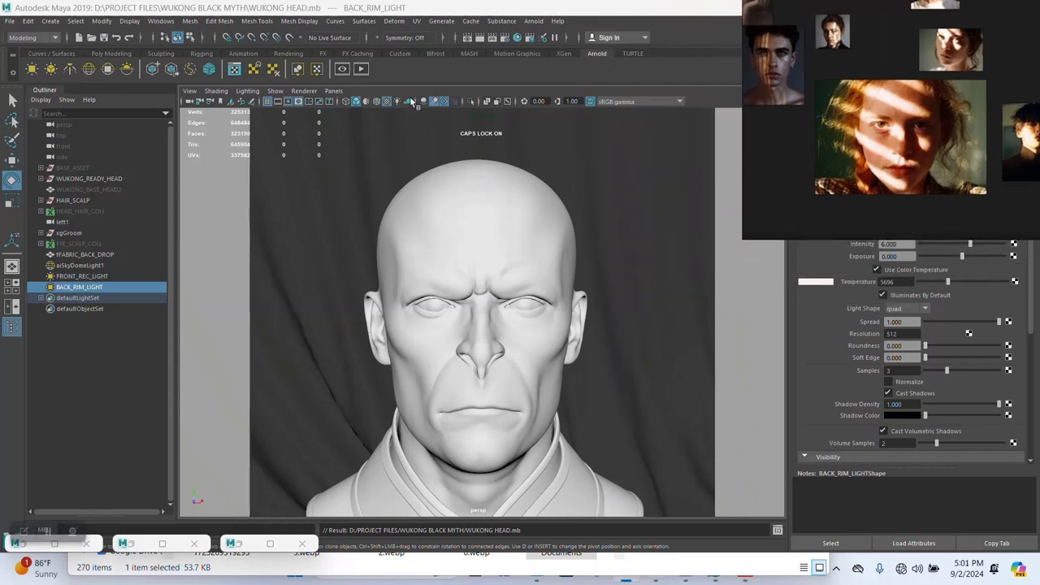
{"action": "left_click", "coordinate": [91, 265], "text": "shift"}
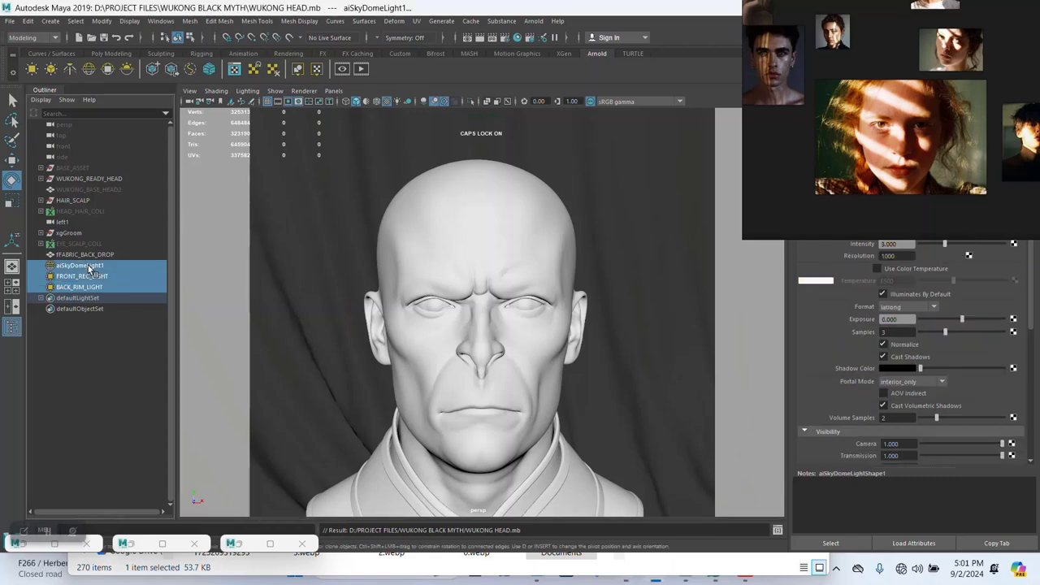
{"action": "key", "text": "ctrl+g"}
{"action": "double_click", "coordinate": [81, 266]}
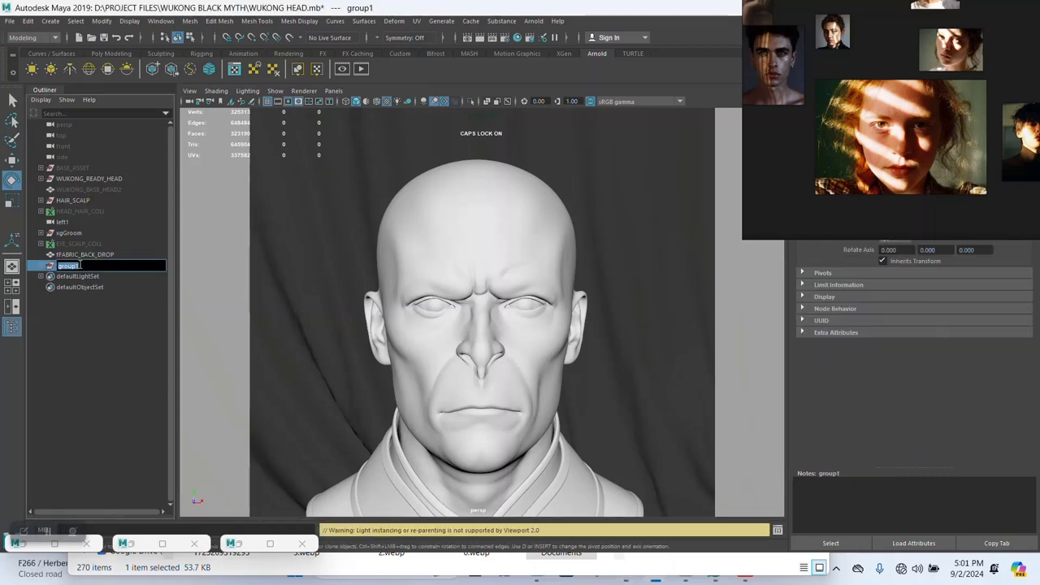
{"action": "type", "text": "ARNOLD_LIGHTS"}
{"action": "key", "text": "Return"}
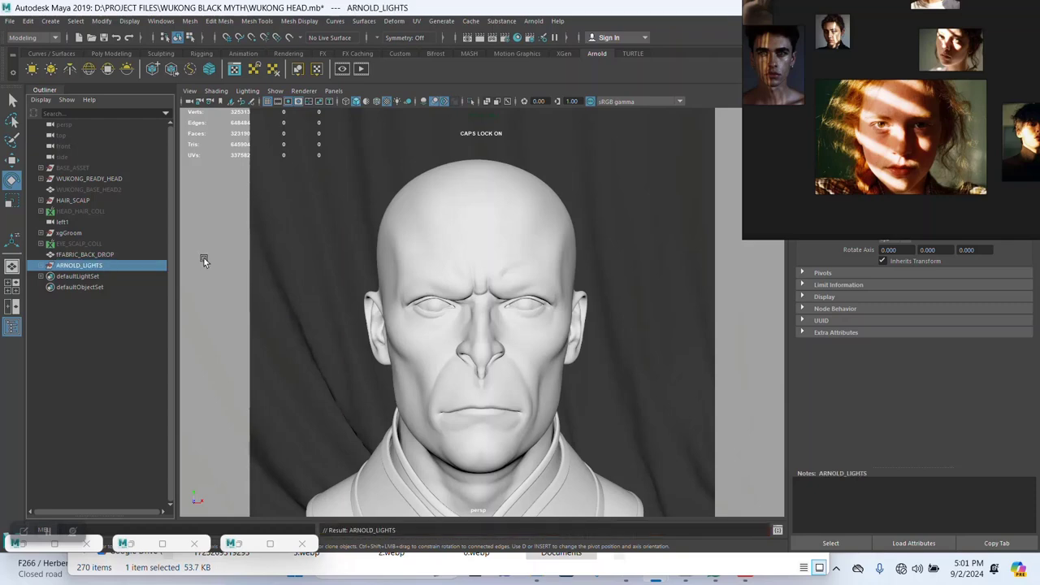
Step: Hide the INNER_EYES2 through NECK_VEST meshes, then bring up new-material choices on WUKONG_MAIN_HEAD
{"action": "left_click", "coordinate": [460, 230]}
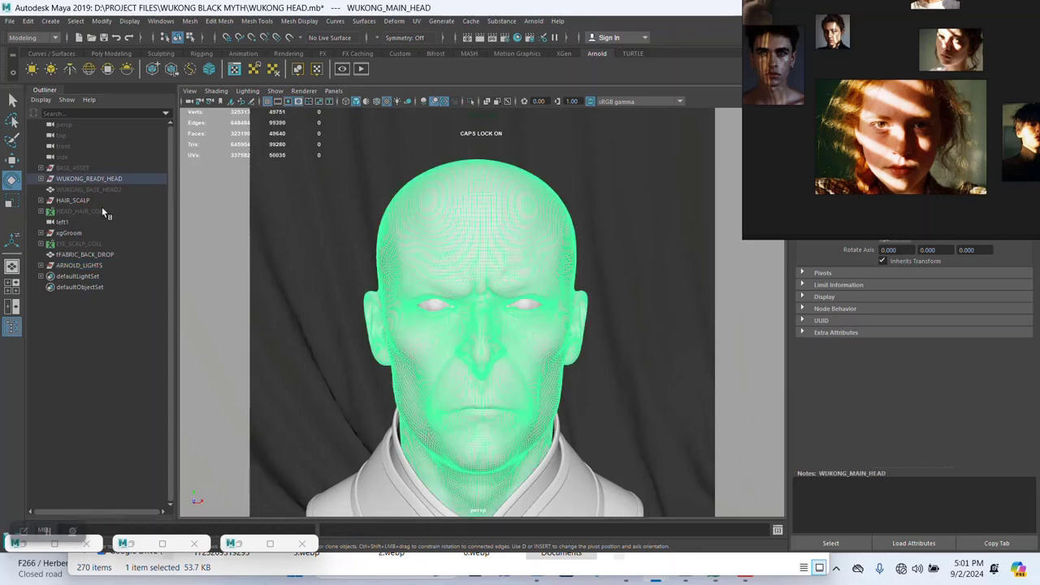
{"action": "left_click", "coordinate": [41, 178]}
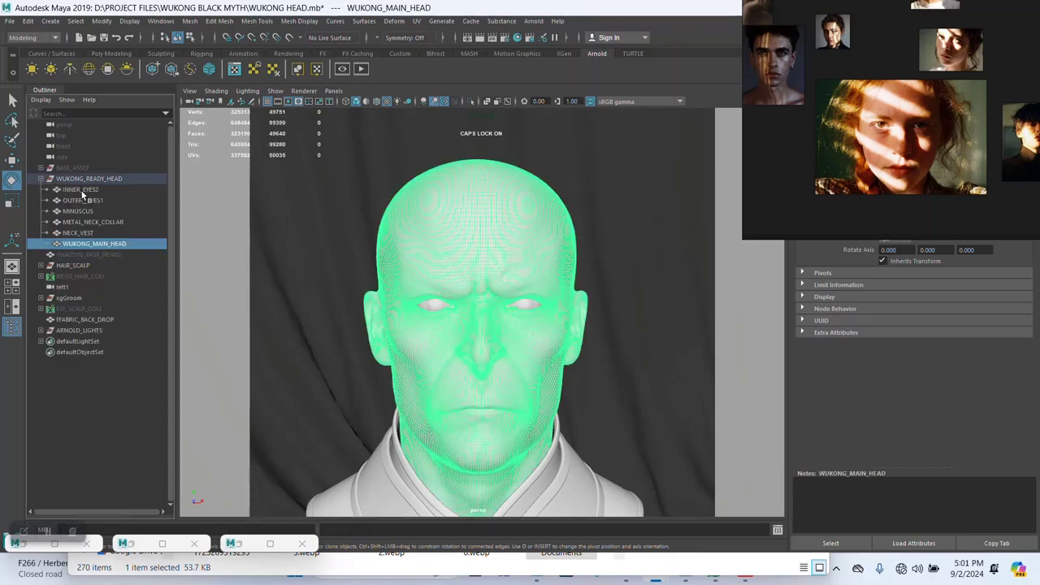
{"action": "left_click", "coordinate": [81, 191]}
{"action": "left_click", "coordinate": [90, 232], "text": "shift"}
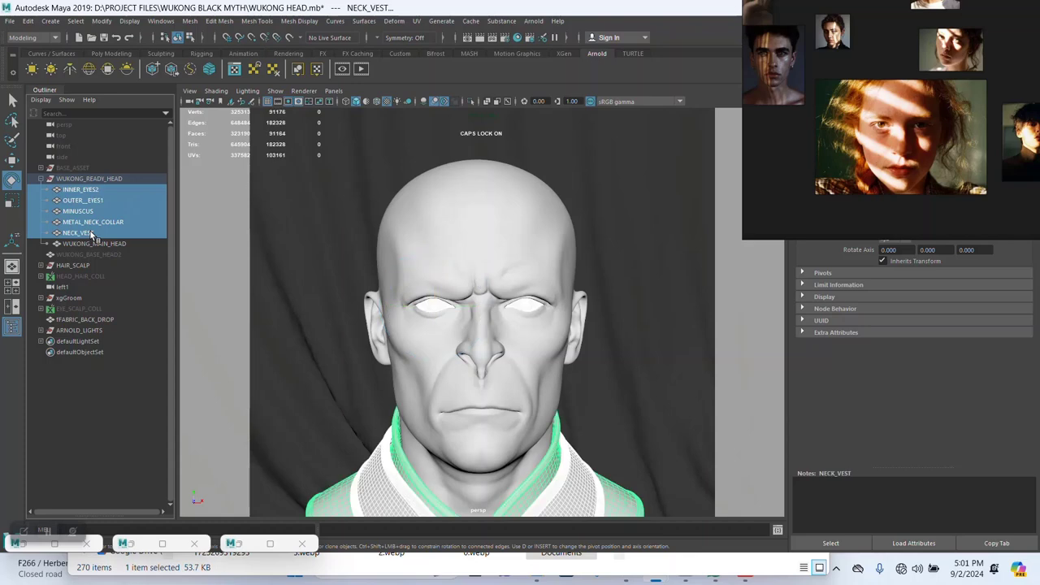
{"action": "key", "text": "ctrl+h"}
{"action": "left_click", "coordinate": [104, 244]}
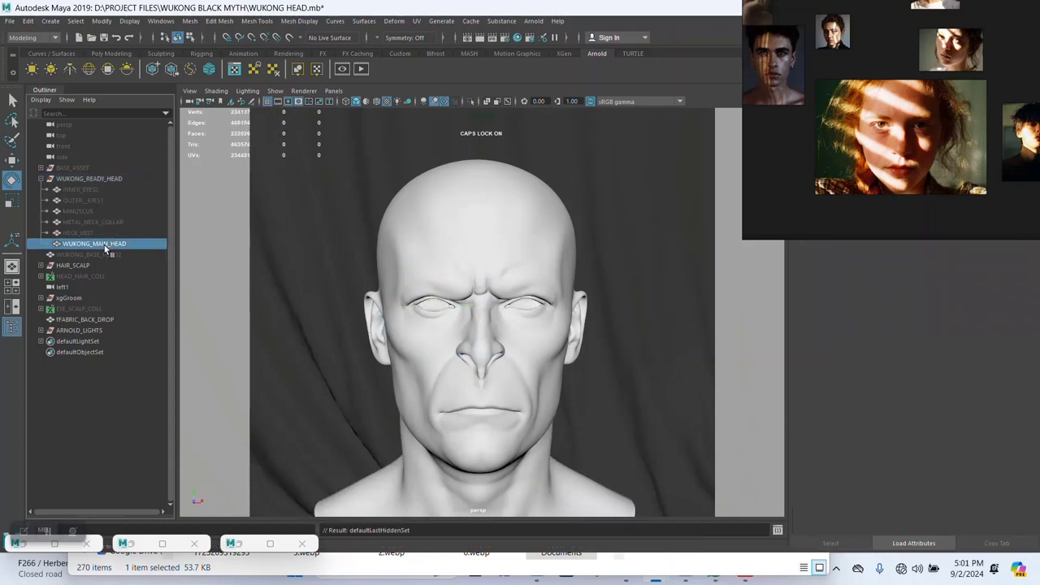
{"action": "right_click_drag", "start_coordinate": [471, 238], "coordinate": [467, 516]}
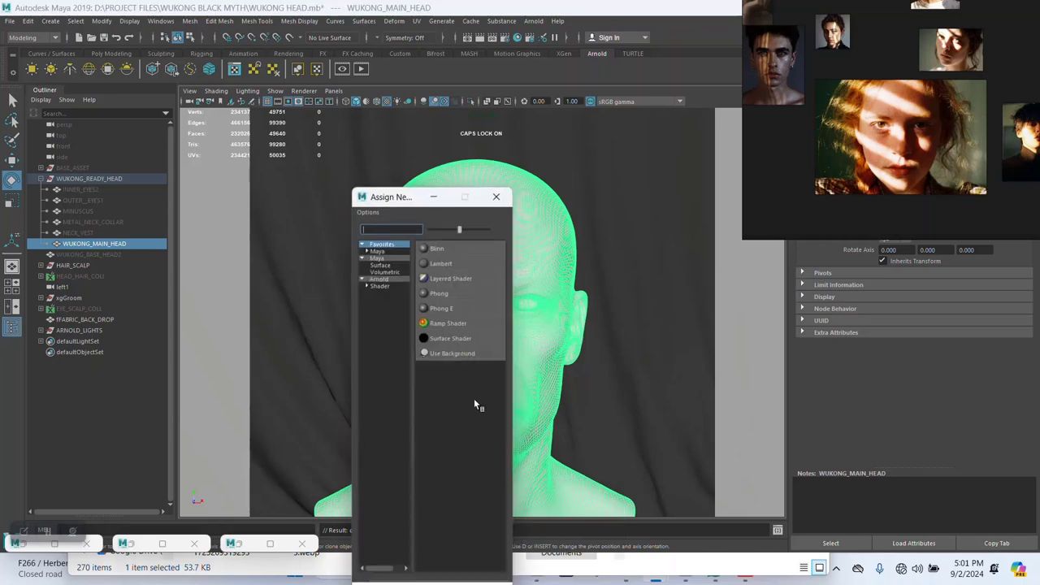
Step: Assign a new Arnold aiStandardSurface material to the head
{"action": "left_click", "coordinate": [378, 279]}
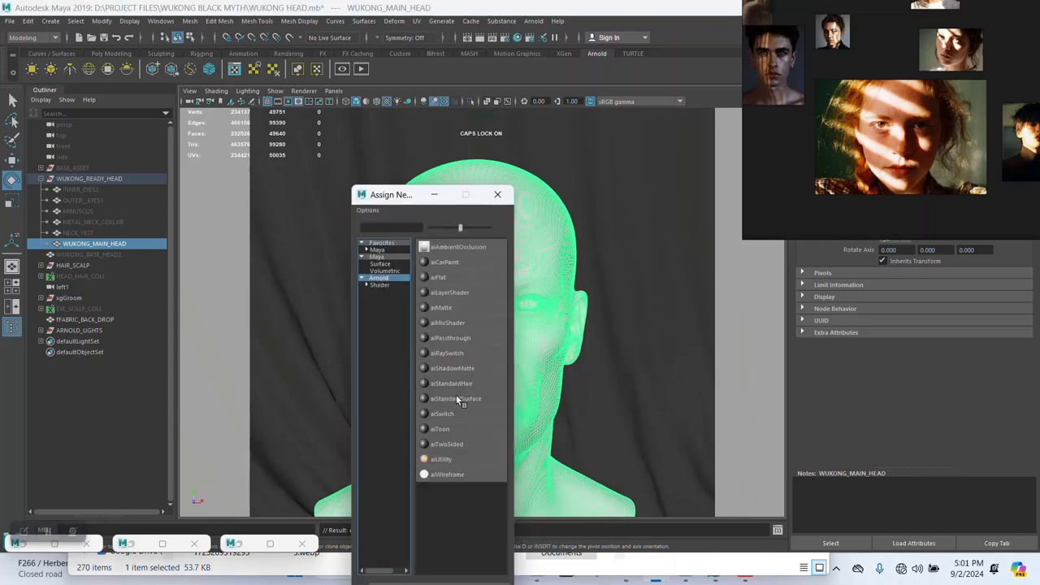
{"action": "left_click", "coordinate": [455, 398]}
{"action": "left_click_drag", "start_coordinate": [840, 179], "coordinate": [238, 179]}
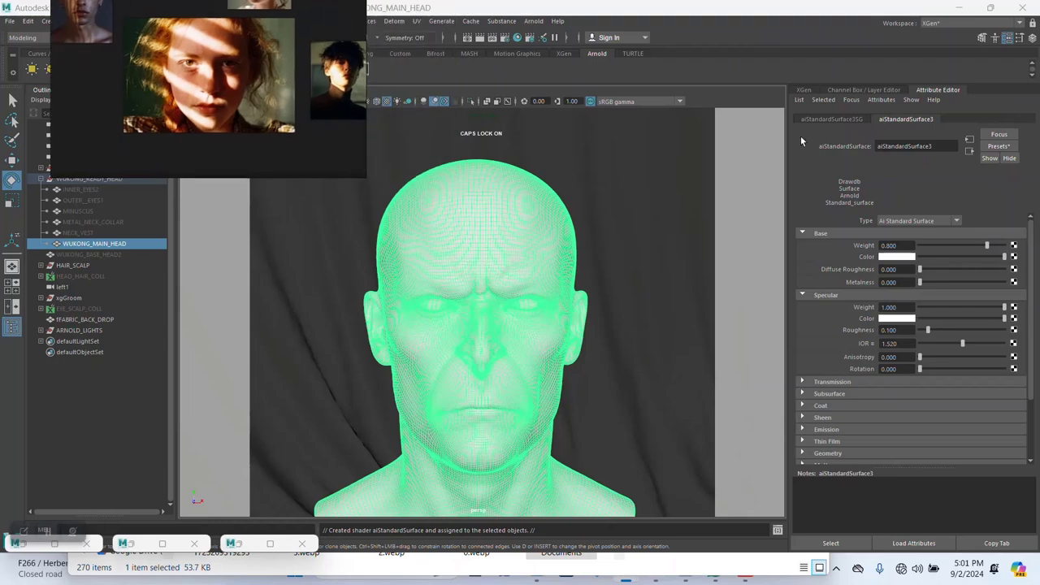
Step: Rename the new head shader to WUKONG_HEAd
{"action": "double_click", "coordinate": [940, 145]}
{"action": "type", "text": "W"}
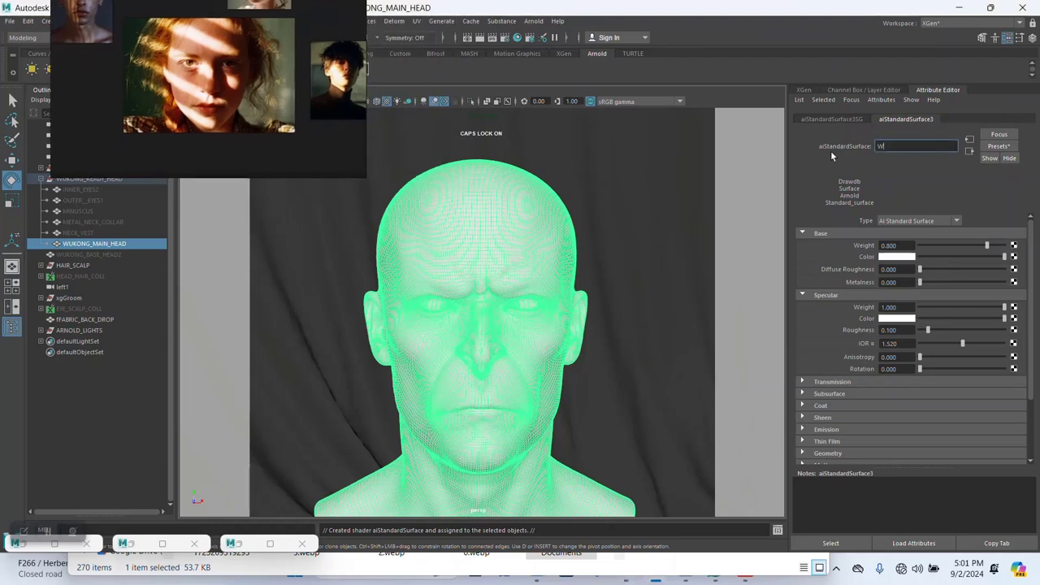
{"action": "type", "text": "UKONG HAIR"}
{"action": "key", "text": "Return"}
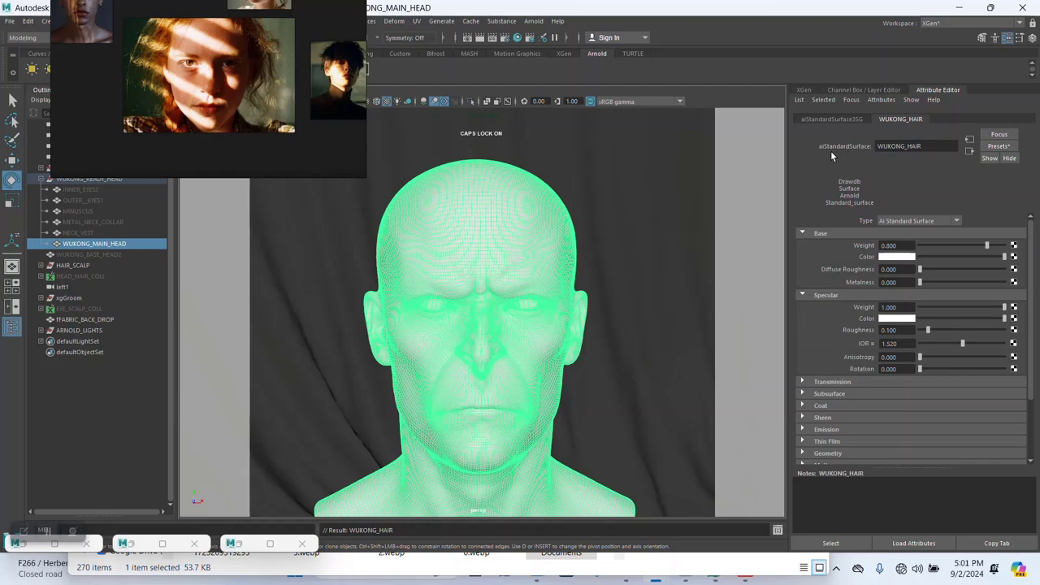
{"action": "left_click", "coordinate": [931, 145]}
{"action": "key", "text": "Return"}
{"action": "left_click", "coordinate": [931, 146]}
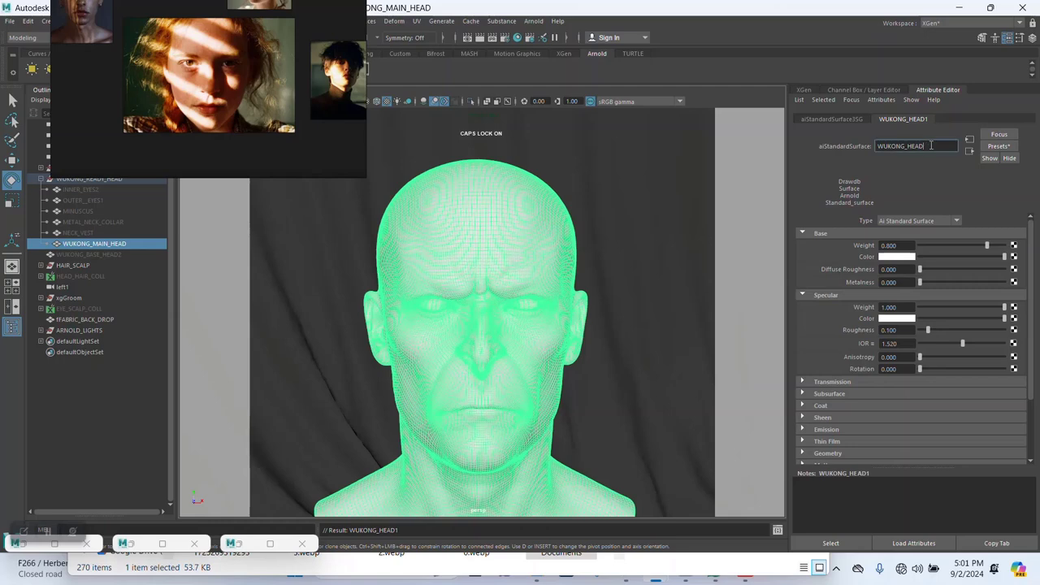
{"action": "type", "text": "_"}
{"action": "key", "text": "Return"}
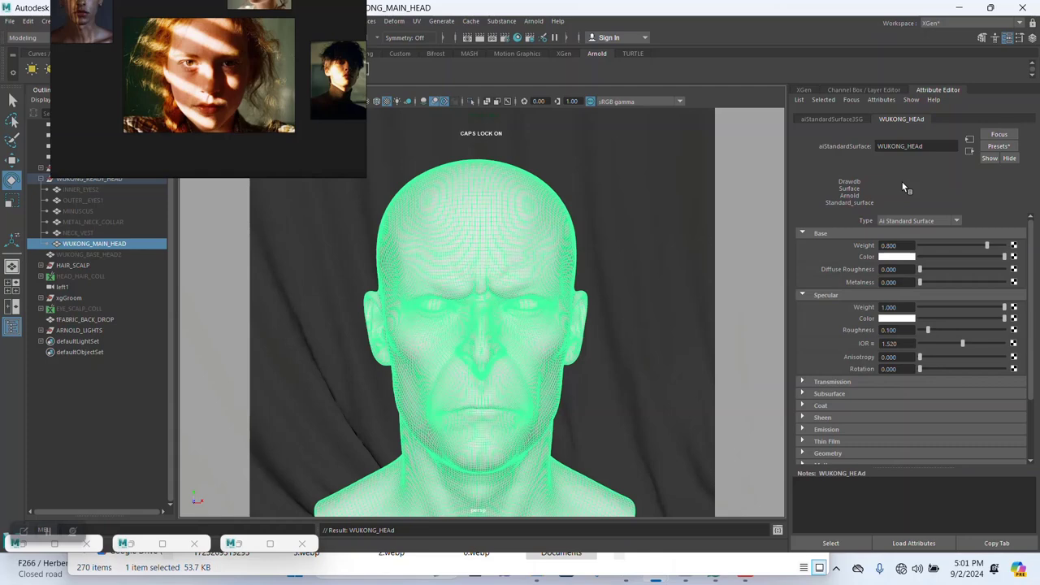
Step: Replace the head material's settings with the Skin preset
{"action": "left_click", "coordinate": [989, 147]}
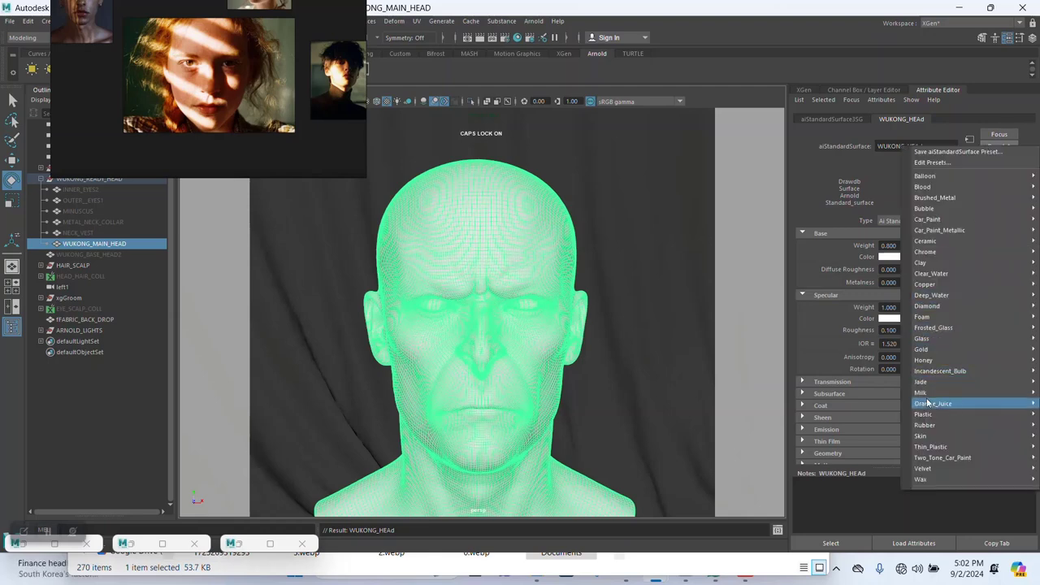
{"action": "mouse_move", "coordinate": [927, 437]}
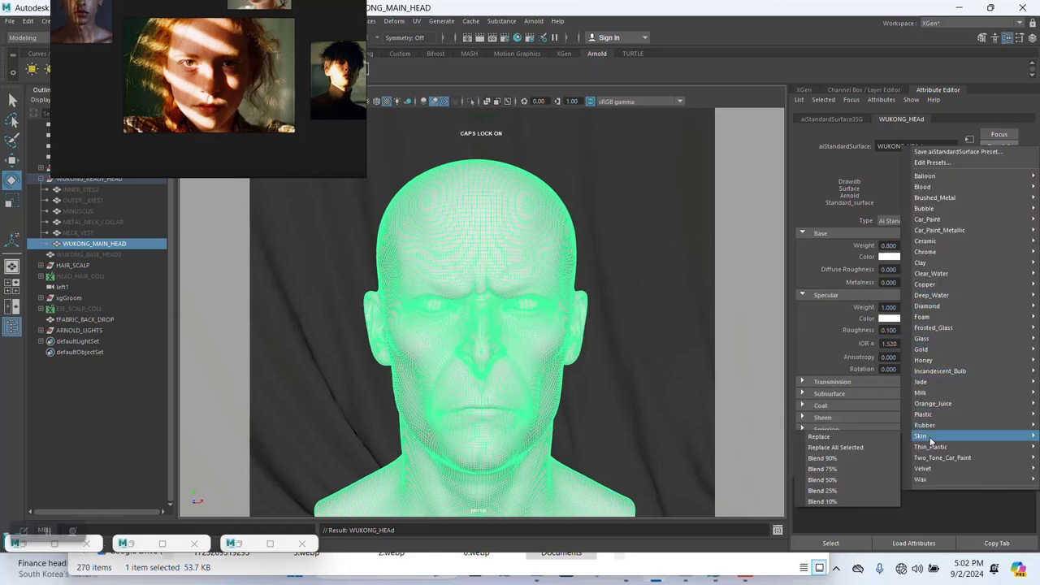
{"action": "left_click", "coordinate": [842, 443]}
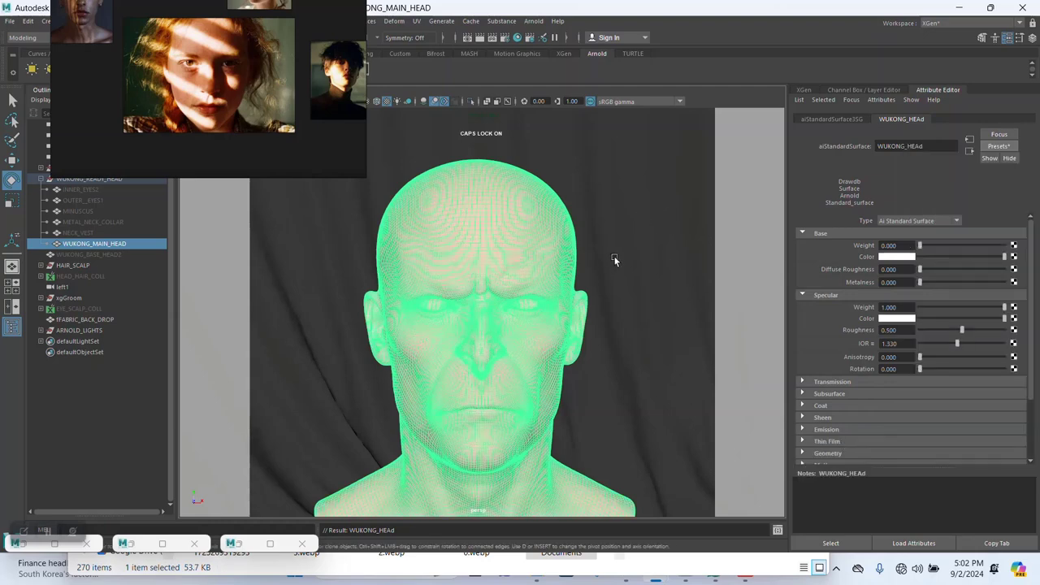
{"action": "scroll", "coordinate": [878, 353], "scroll_direction": "down", "scroll_amount": 2}
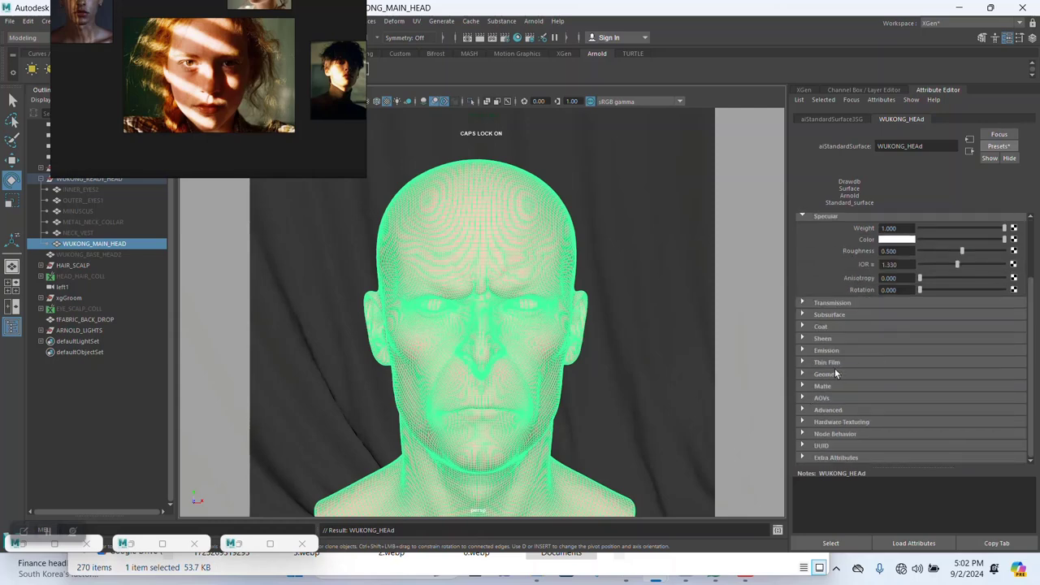
Step: Set the Subsurface weight to 0
{"action": "left_click", "coordinate": [834, 315]}
{"action": "left_click_drag", "start_coordinate": [959, 330], "coordinate": [914, 328]}
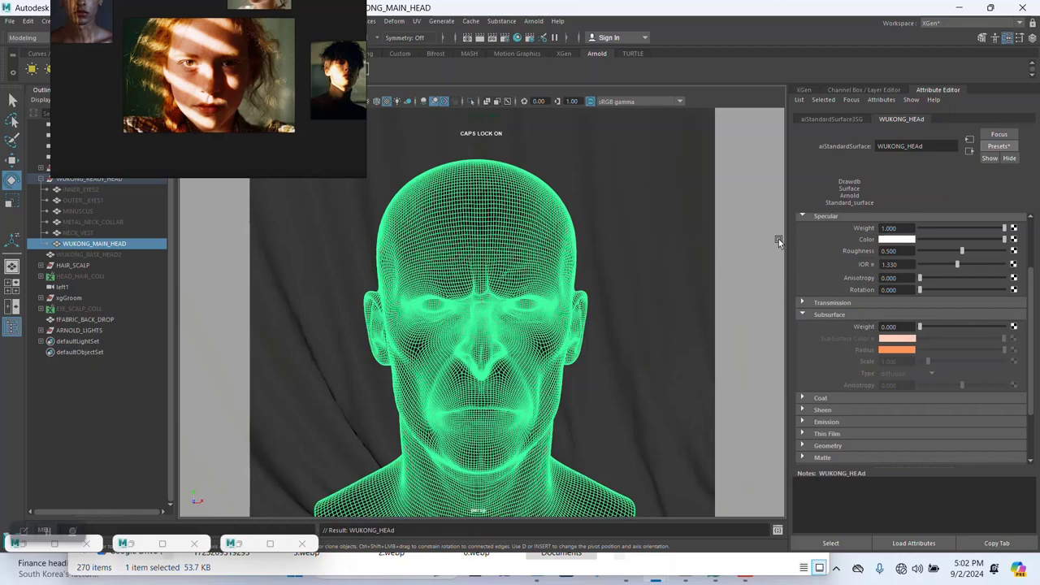
{"action": "scroll", "coordinate": [824, 293], "scroll_direction": "up", "scroll_amount": 1}
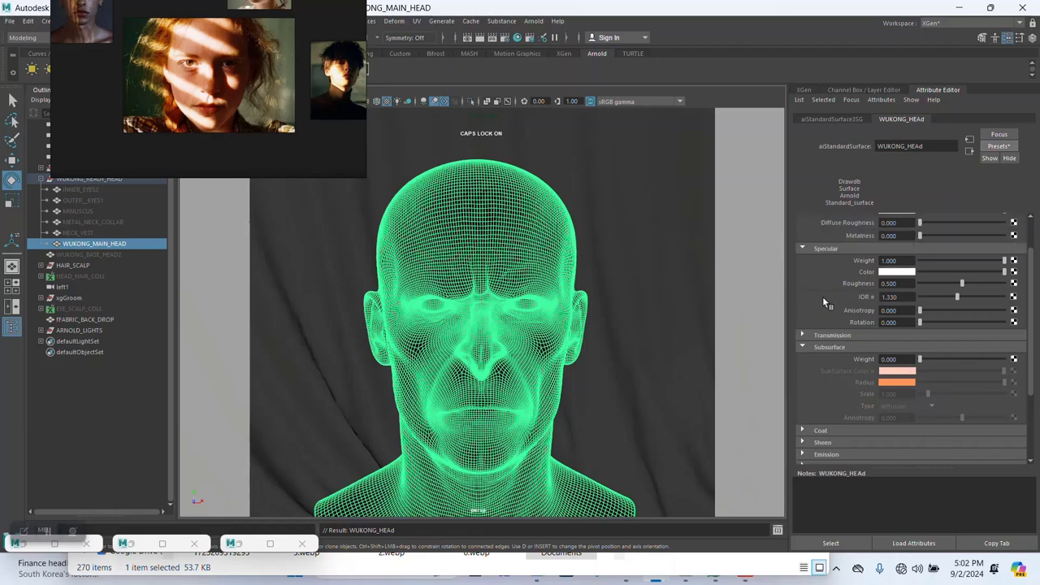
{"action": "left_click_drag", "start_coordinate": [226, 78], "coordinate": [867, 90]}
Step: Open Hypershade from Rendering Editors, then minimize it
{"action": "left_click", "coordinate": [161, 21]}
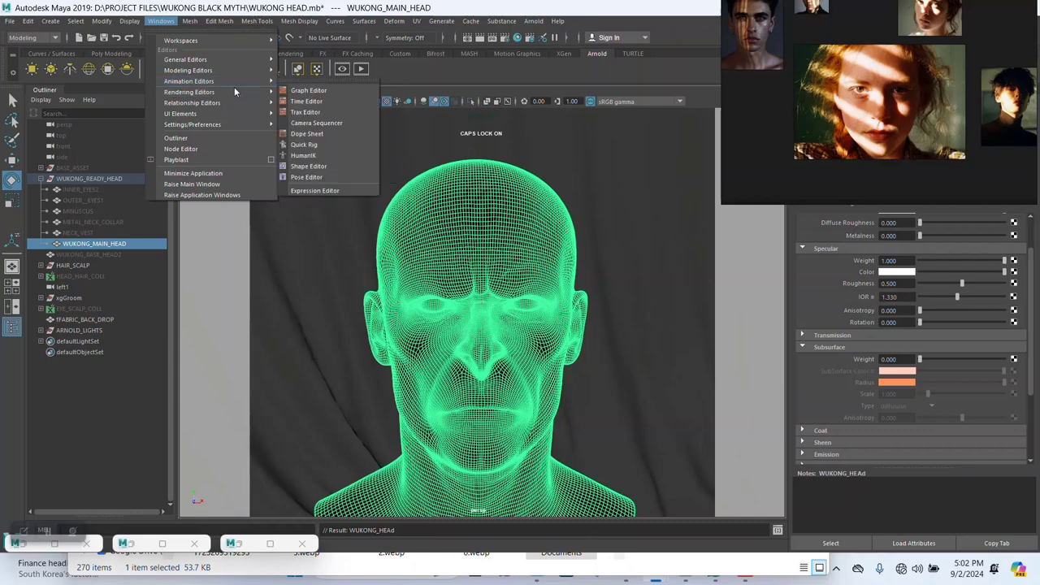
{"action": "mouse_move", "coordinate": [258, 93]}
{"action": "left_click", "coordinate": [329, 122]}
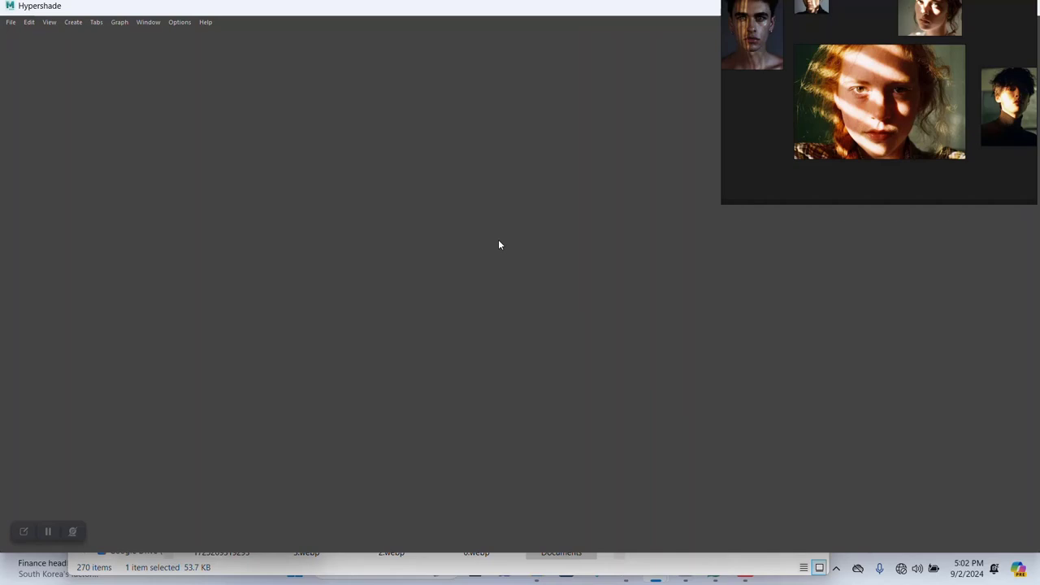
{"action": "left_click_drag", "start_coordinate": [896, 51], "coordinate": [695, 179]}
{"action": "left_click", "coordinate": [959, 6]}
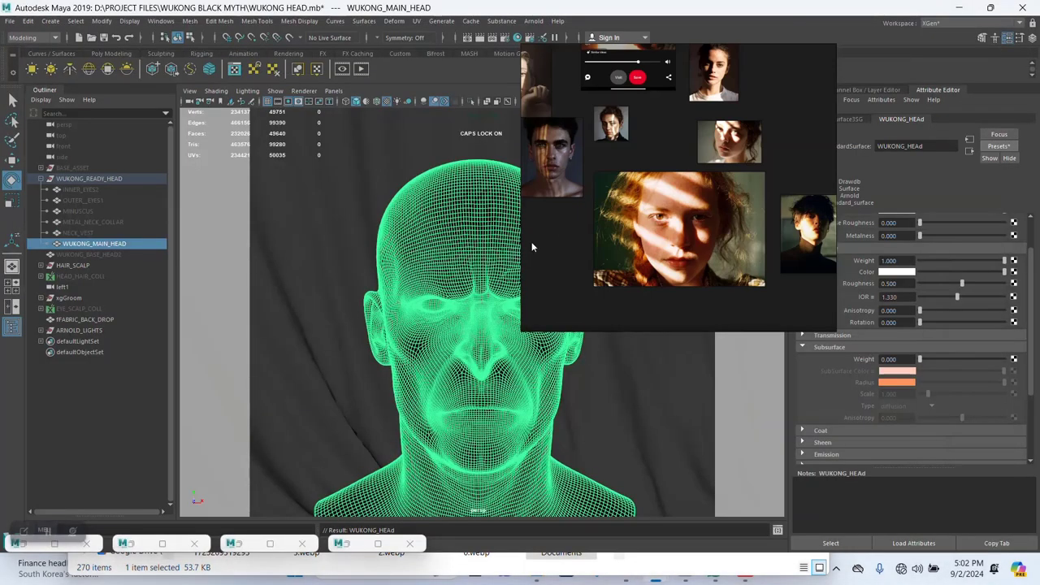
Step: Render the head in Arnold RenderView, then minimize the render window
{"action": "left_click", "coordinate": [165, 569]}
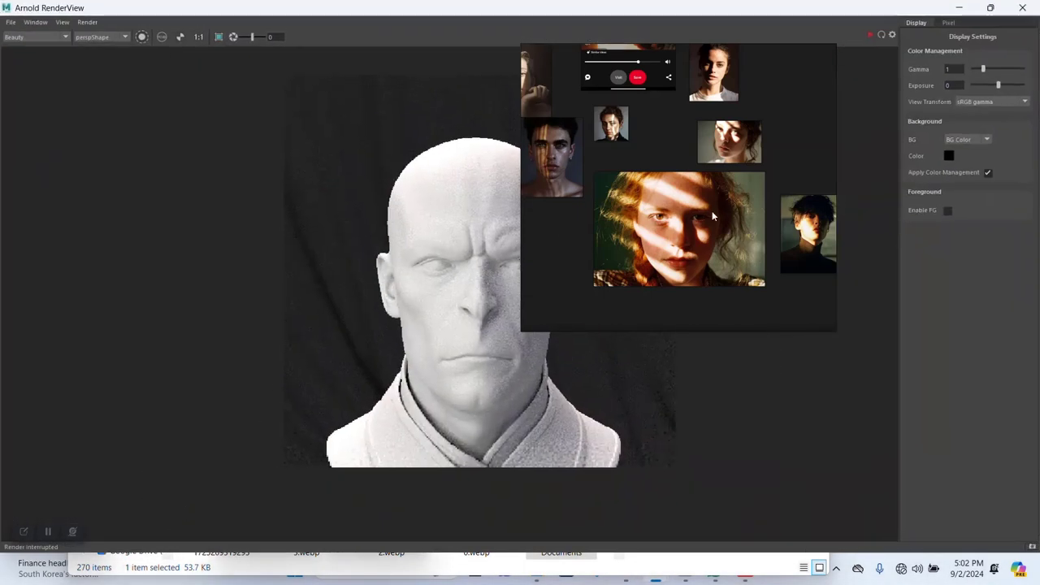
{"action": "left_click_drag", "start_coordinate": [685, 191], "coordinate": [333, 200]}
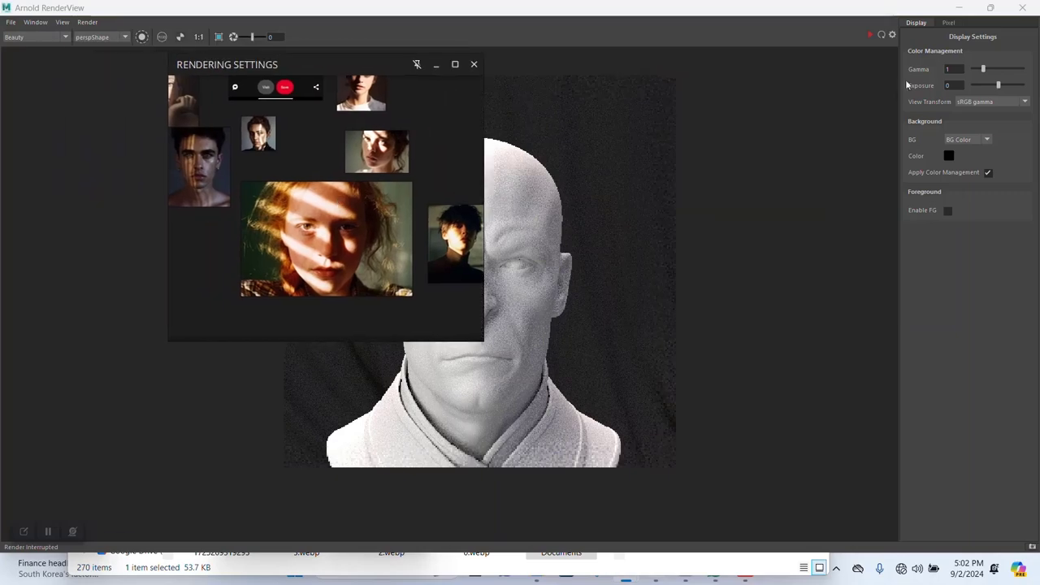
{"action": "left_click", "coordinate": [961, 8]}
{"action": "left_click_drag", "start_coordinate": [336, 287], "coordinate": [927, 261]}
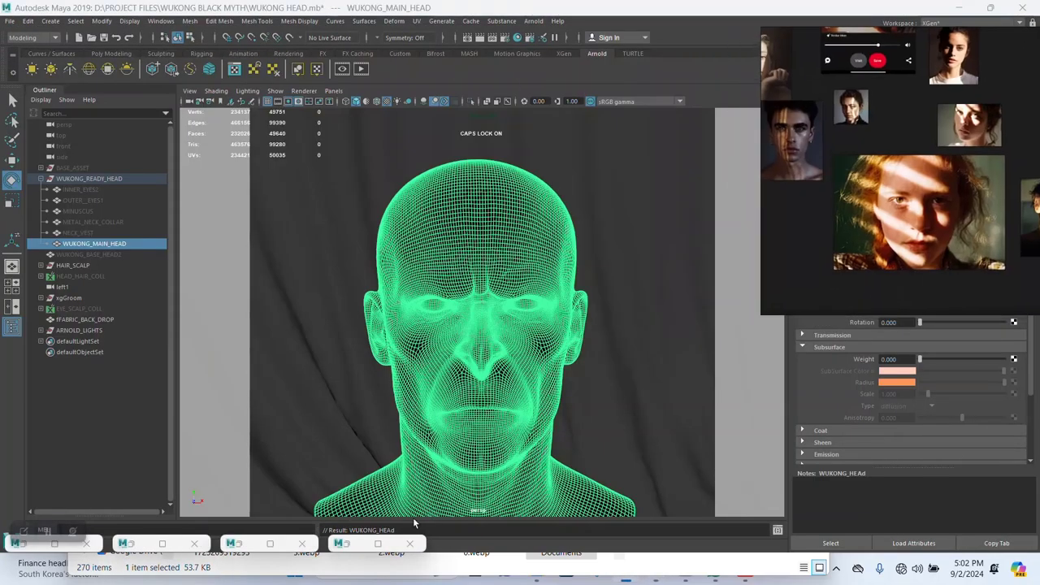
Step: Close the blank Hypershade window and switch between the Rendering and Polygon shelves
{"action": "left_click", "coordinate": [354, 553]}
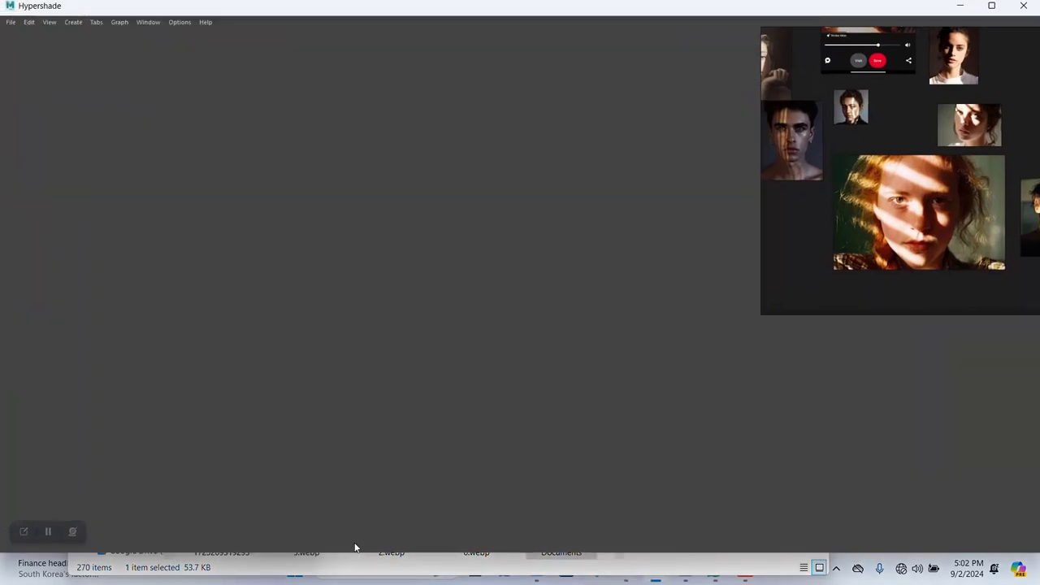
{"action": "left_click", "coordinate": [30, 22]}
{"action": "left_click", "coordinate": [539, 4]}
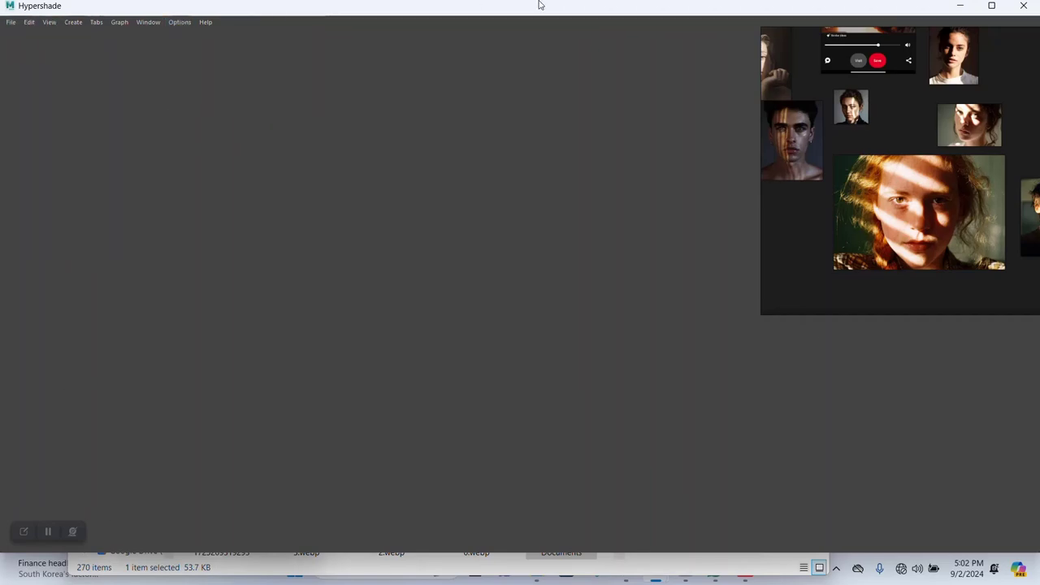
{"action": "left_click", "coordinate": [1007, 7]}
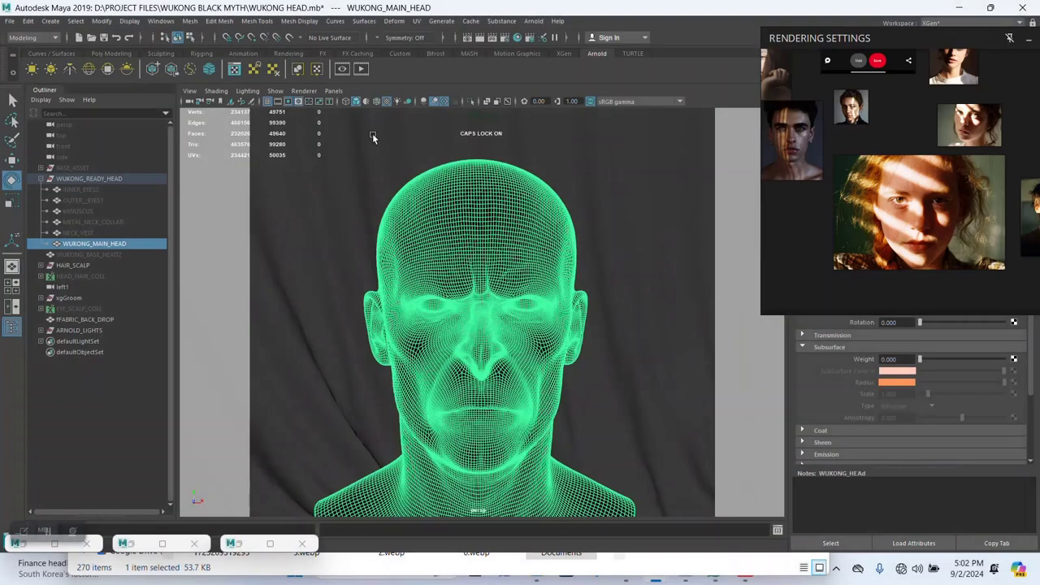
{"action": "left_click", "coordinate": [168, 24]}
{"action": "left_click", "coordinate": [250, 4]}
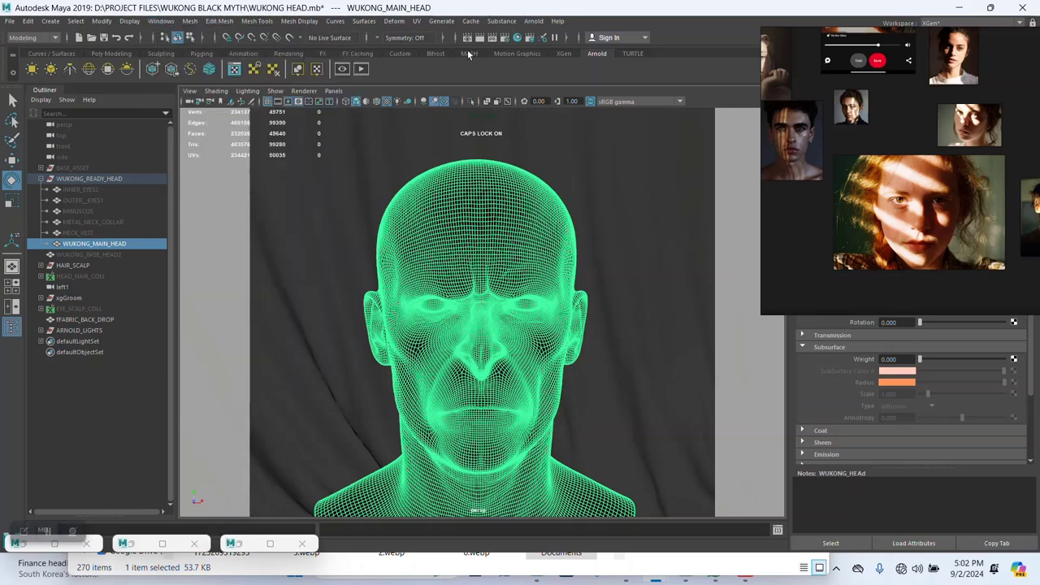
{"action": "left_click", "coordinate": [287, 54]}
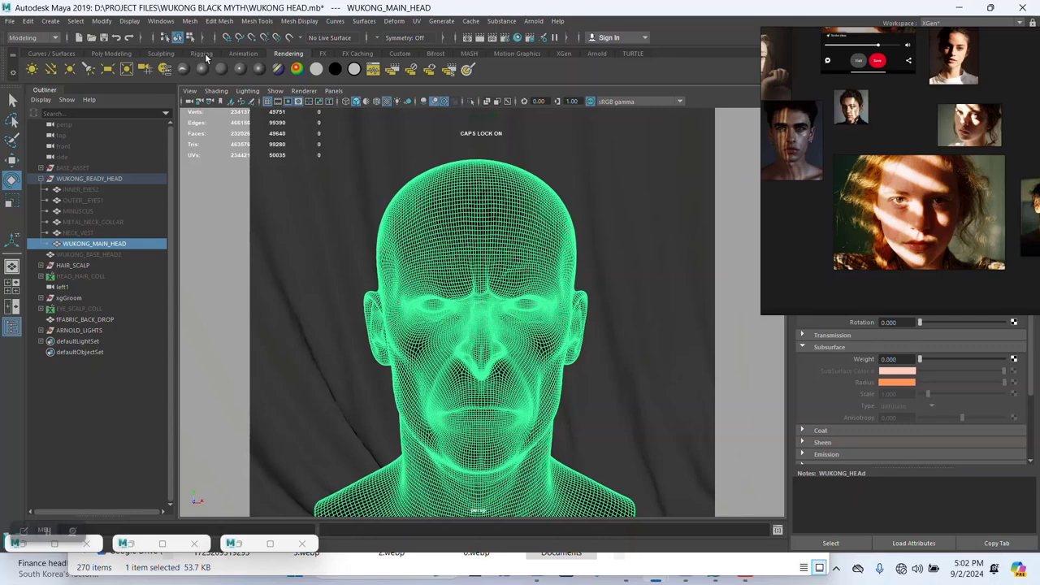
{"action": "left_click", "coordinate": [123, 54]}
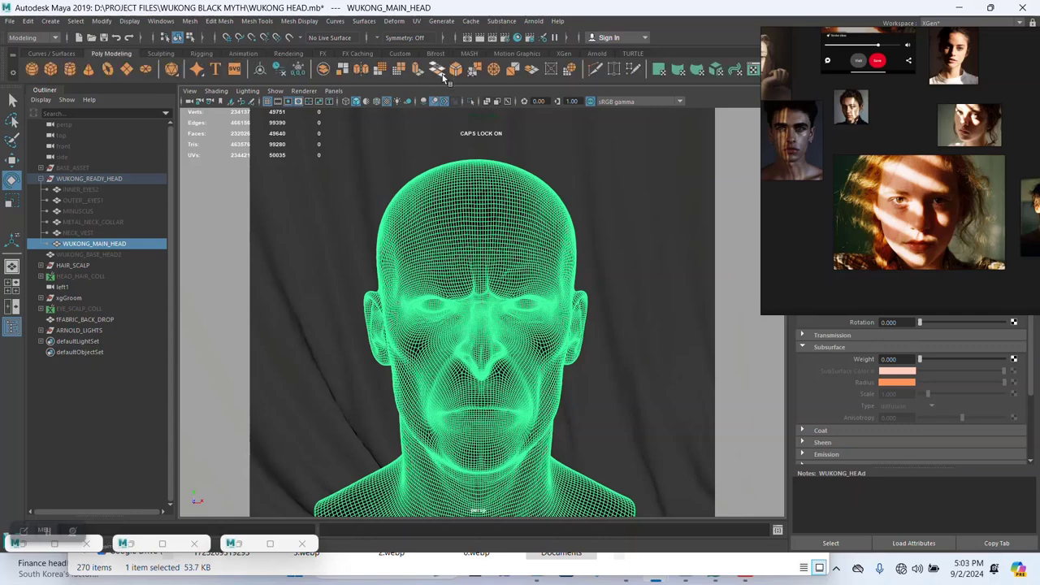
Step: Reopen Hypershade as a smaller window and graph the selected head's materials
{"action": "left_click", "coordinate": [161, 21]}
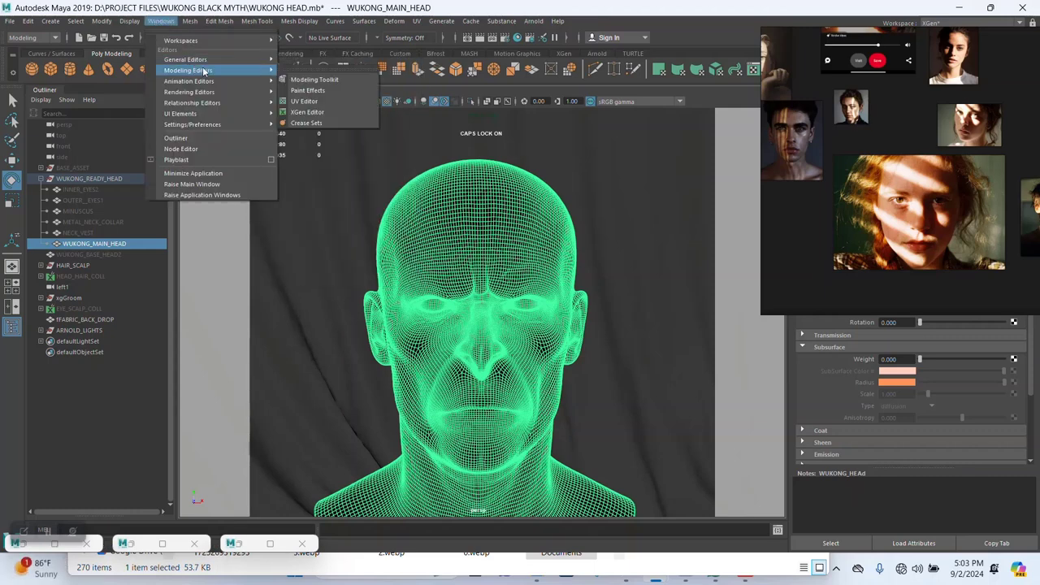
{"action": "mouse_move", "coordinate": [248, 91]}
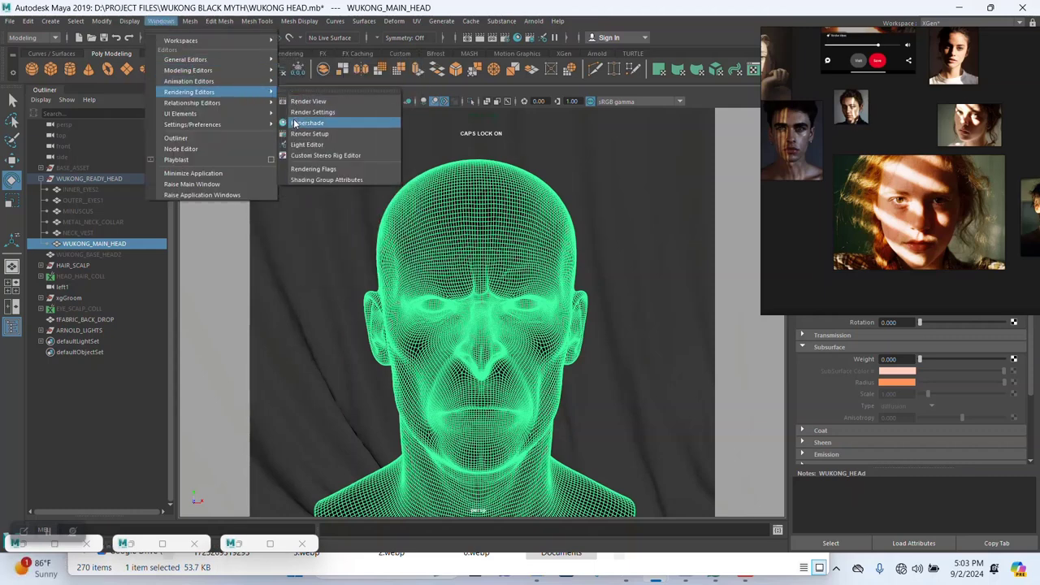
{"action": "left_click", "coordinate": [296, 122]}
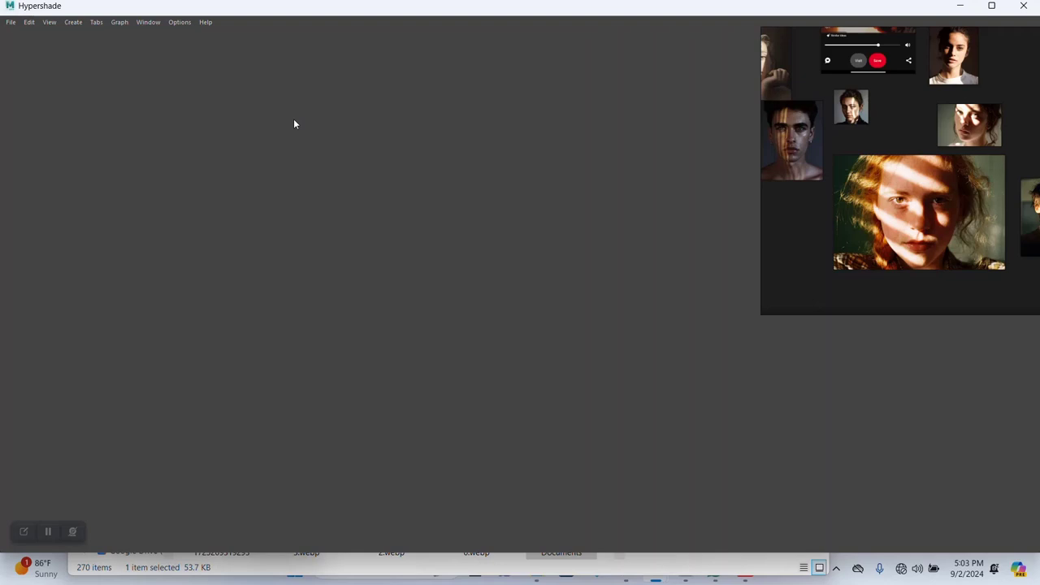
{"action": "double_click", "coordinate": [608, 9]}
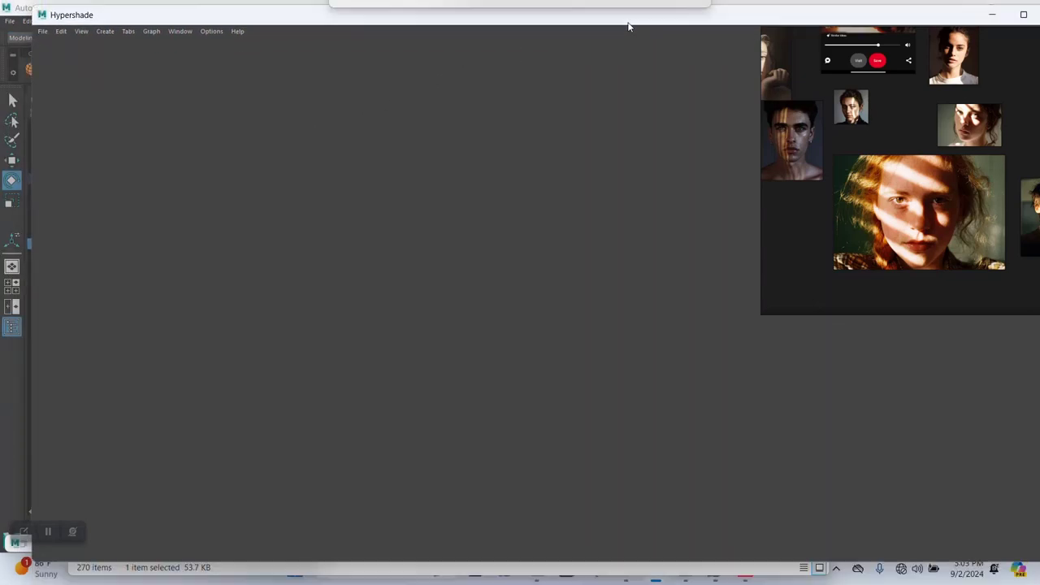
{"action": "left_click", "coordinate": [159, 32]}
{"action": "left_click", "coordinate": [167, 51]}
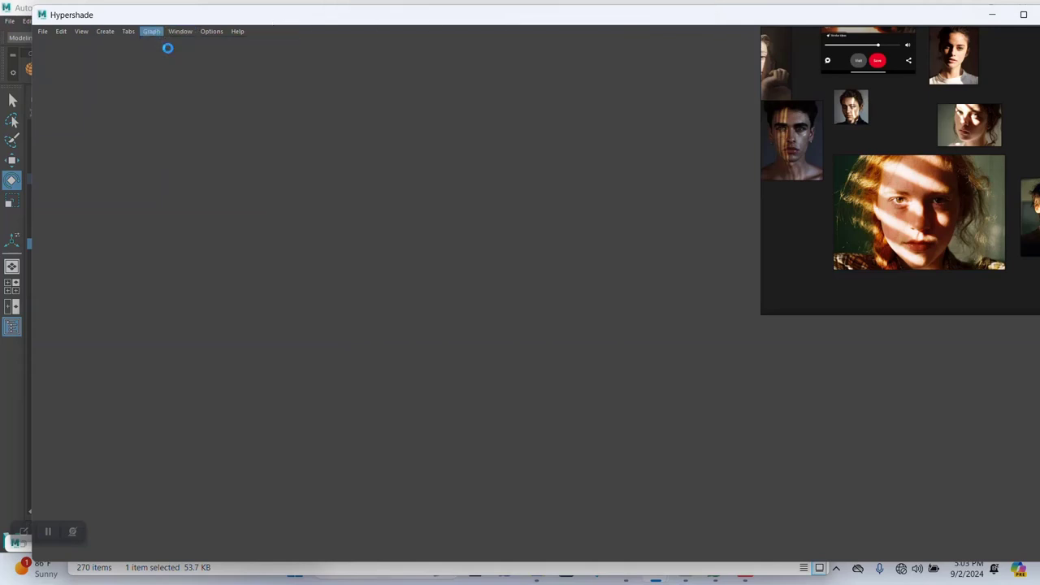
Step: Browse Hypershade's Edit and Tabs menus, nudge the window left, then close it
{"action": "left_click", "coordinate": [59, 33]}
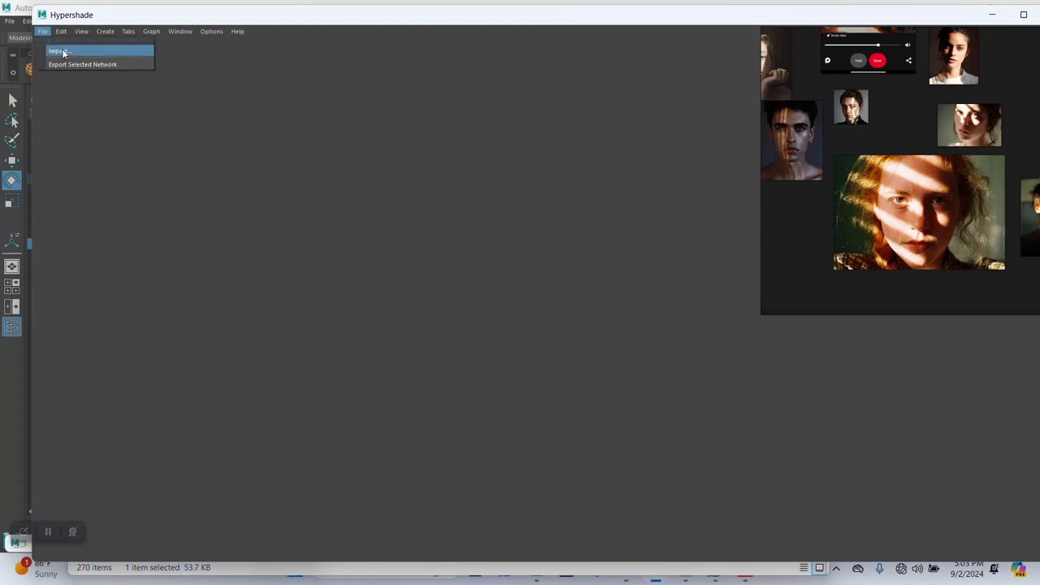
{"action": "left_click", "coordinate": [129, 31]}
{"action": "left_click", "coordinate": [140, 20]}
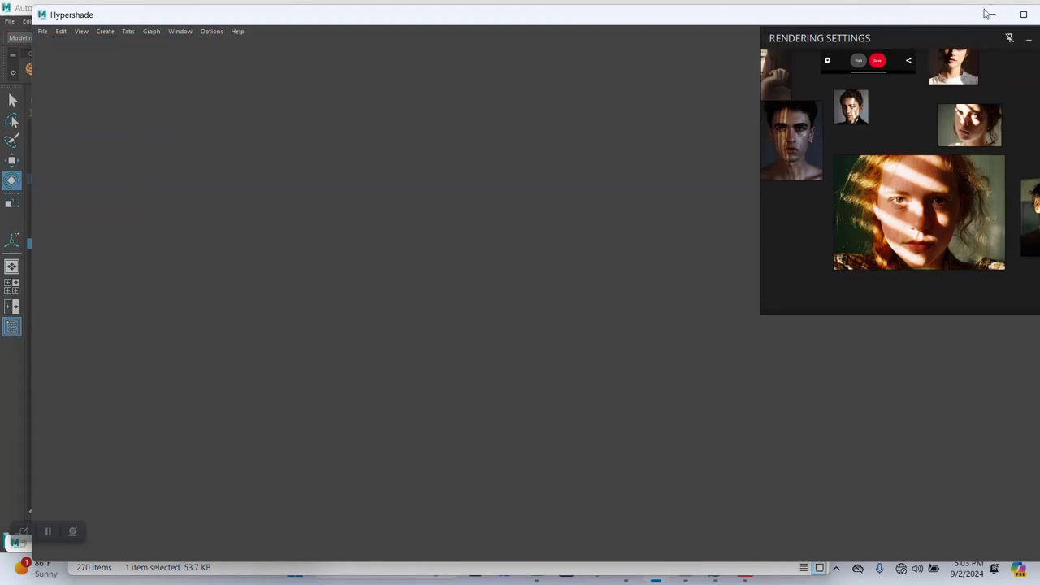
{"action": "left_click_drag", "start_coordinate": [849, 18], "coordinate": [834, 20]}
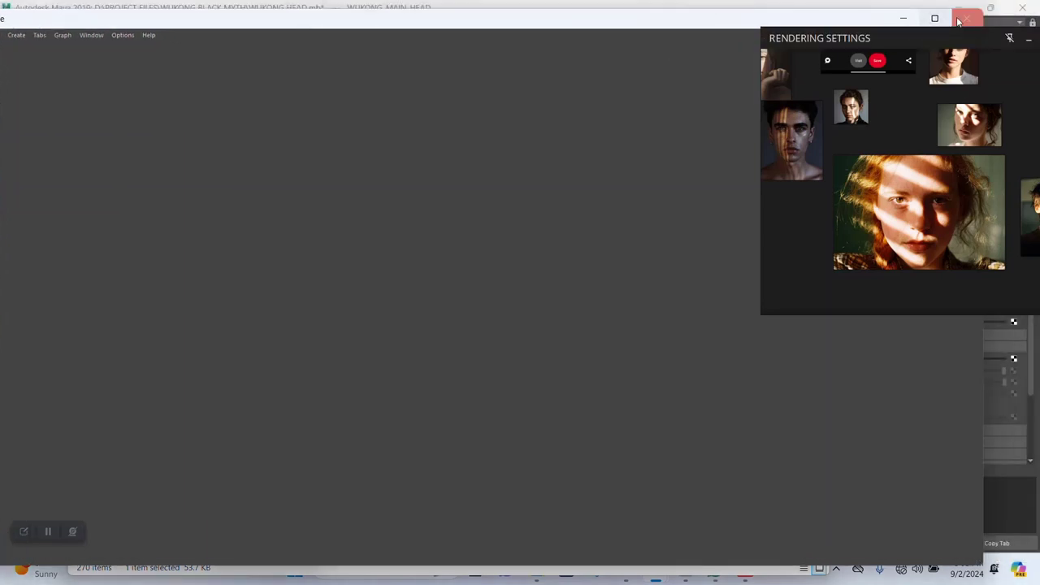
{"action": "left_click", "coordinate": [971, 18]}
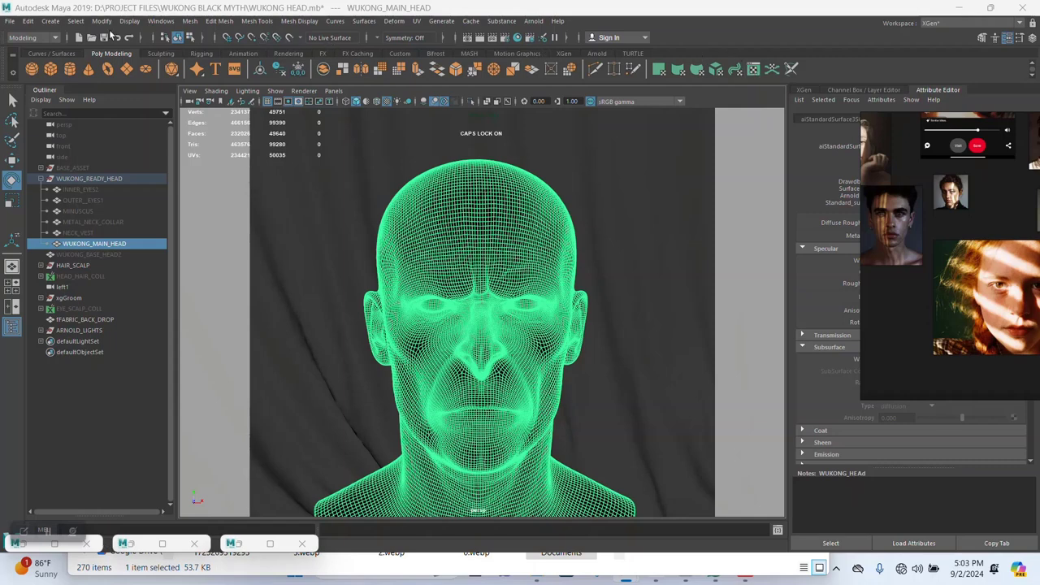
Step: Open and close the blank Hypershade, then save the scene with Ctrl+S
{"action": "left_click", "coordinate": [160, 21]}
{"action": "mouse_move", "coordinate": [207, 93]}
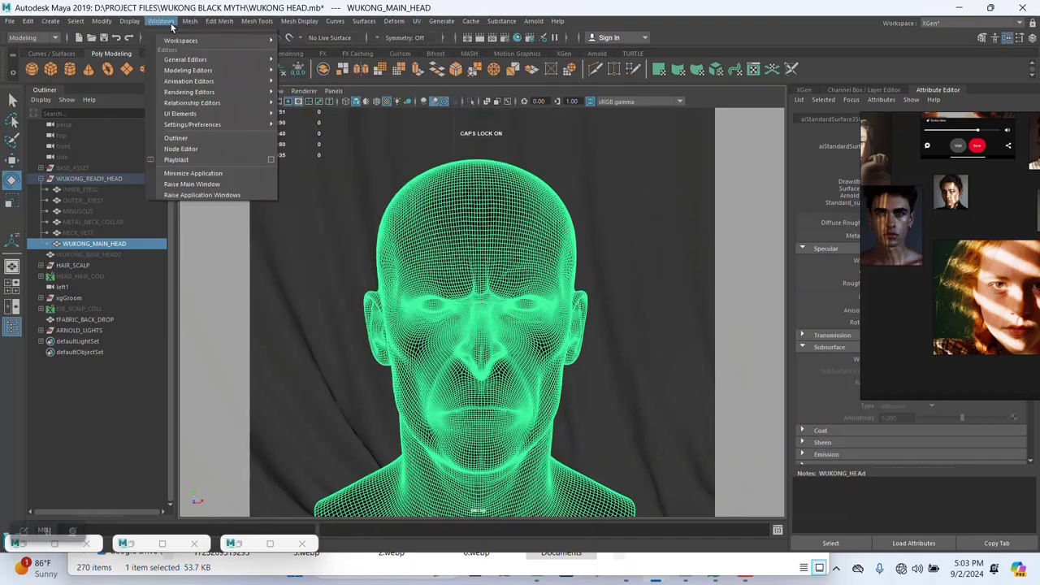
{"action": "mouse_move", "coordinate": [242, 91]}
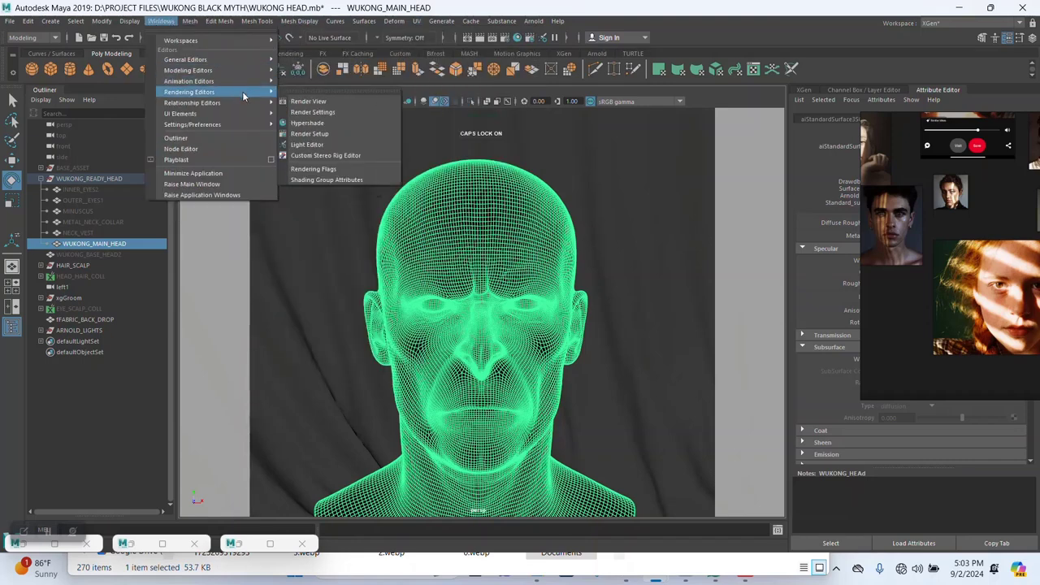
{"action": "left_click", "coordinate": [318, 123]}
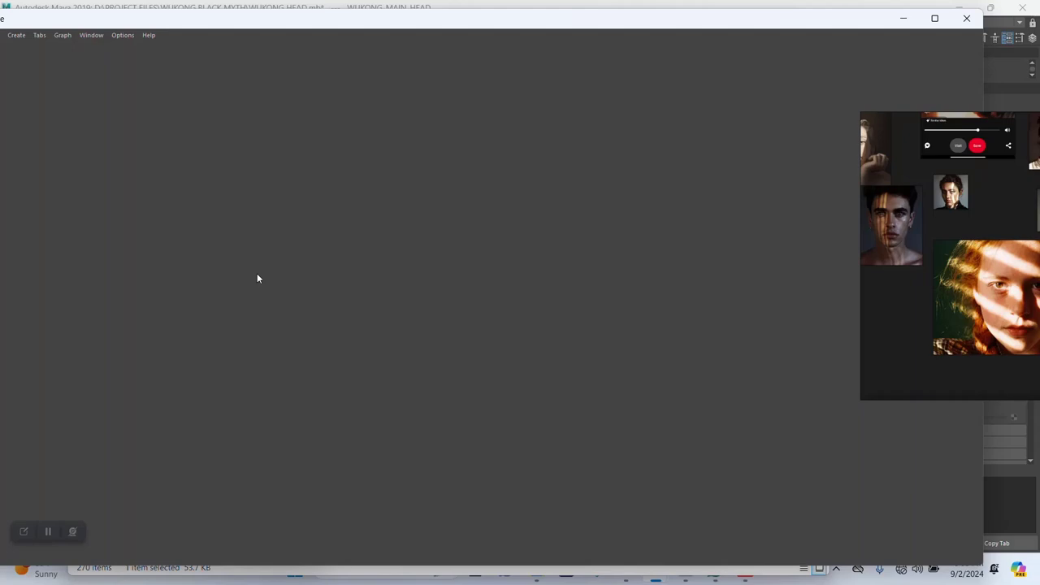
{"action": "left_click", "coordinate": [967, 18]}
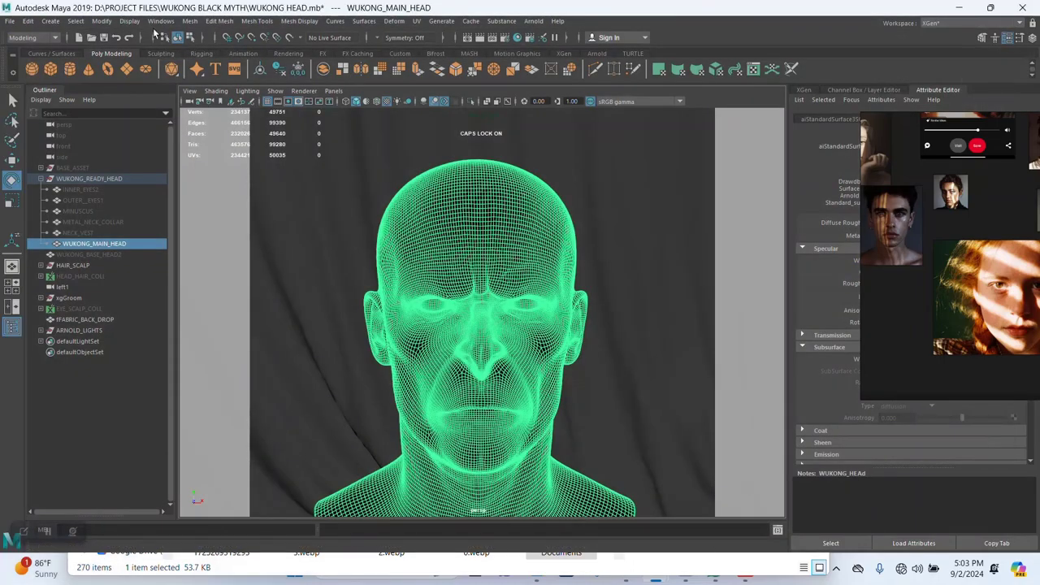
{"action": "scroll", "coordinate": [406, 298], "scroll_direction": "down", "scroll_amount": 2}
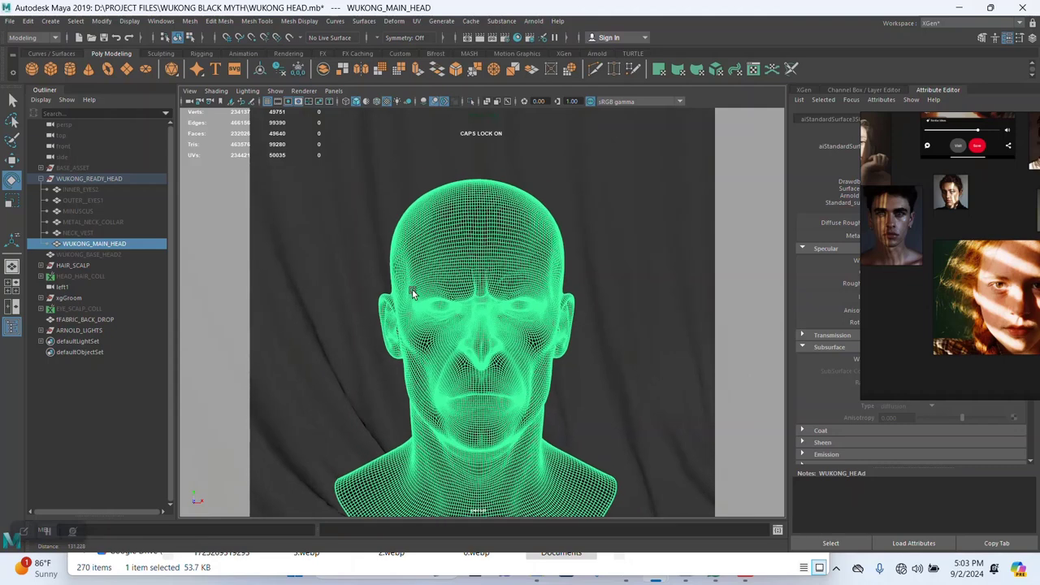
{"action": "key", "text": "ctrl+s"}
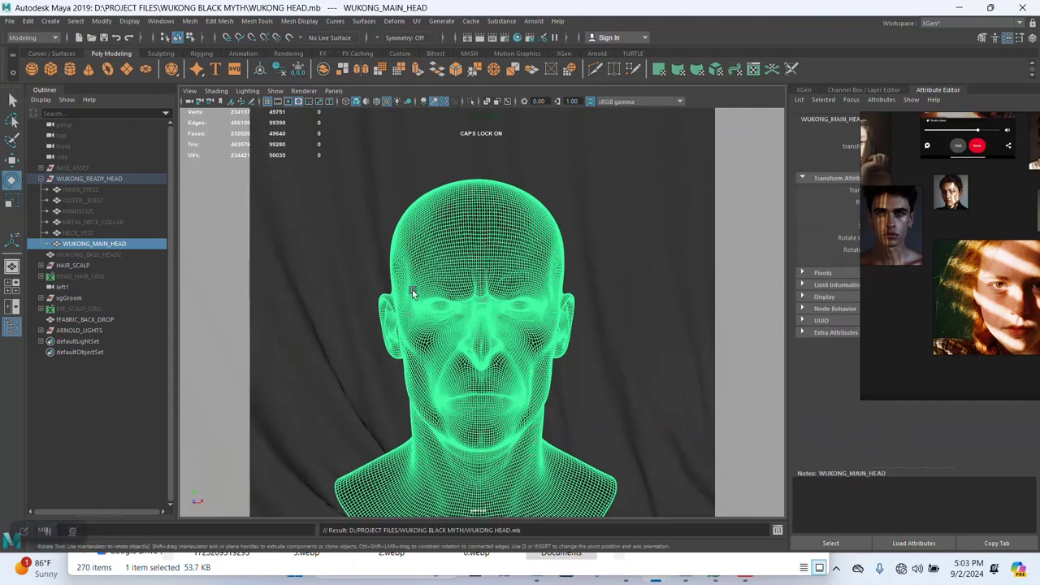
Step: Reopen Hypershade beside the Outliner and select the WUKONG_HEAd material swatch
{"action": "left_click", "coordinate": [130, 21]}
{"action": "left_click", "coordinate": [122, 22]}
{"action": "left_click", "coordinate": [160, 21]}
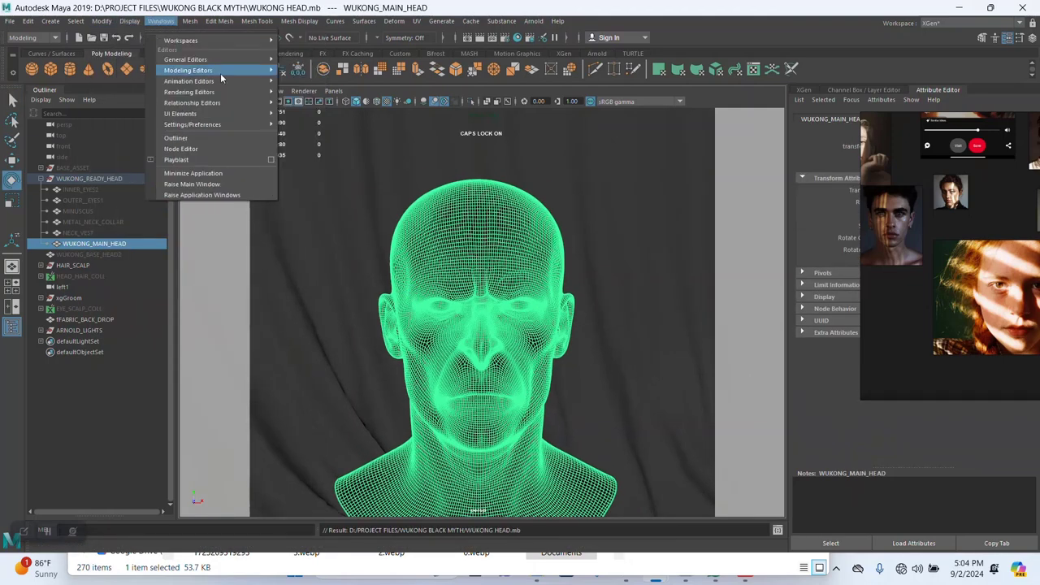
{"action": "mouse_move", "coordinate": [235, 91]}
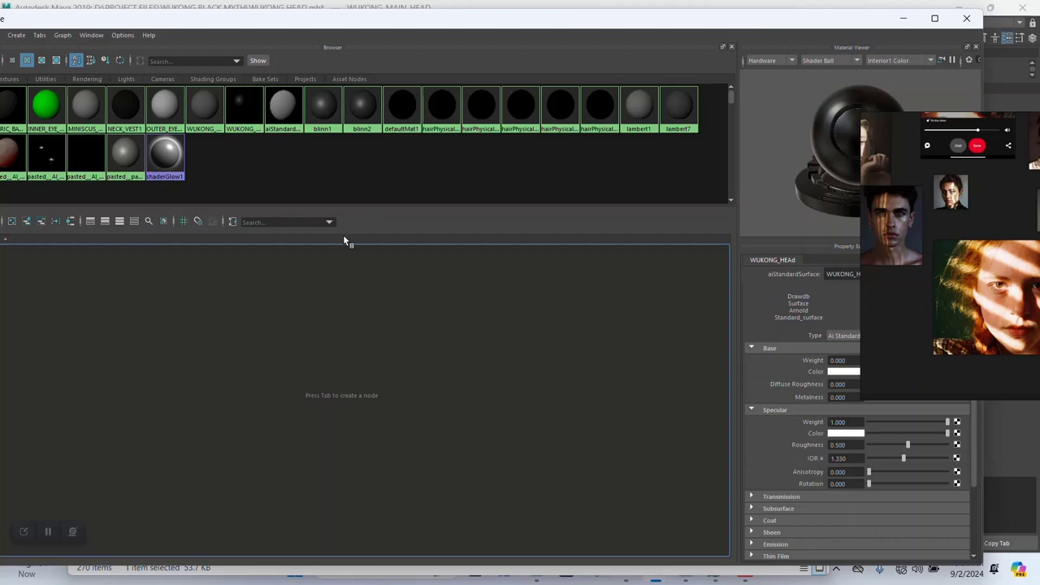
{"action": "left_click_drag", "start_coordinate": [57, 20], "coordinate": [130, 24]}
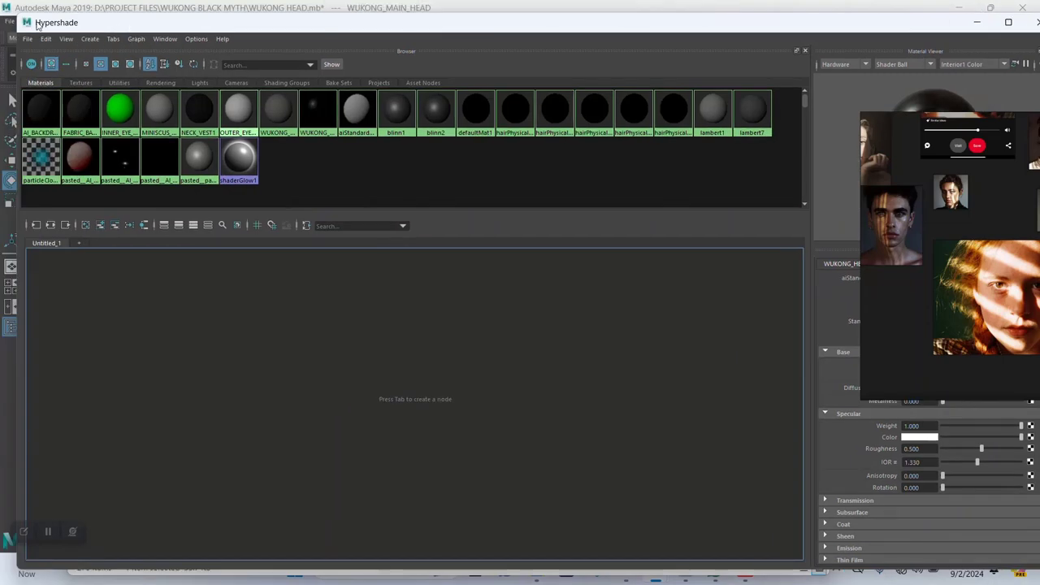
{"action": "left_click_drag", "start_coordinate": [198, 30], "coordinate": [198, 70]}
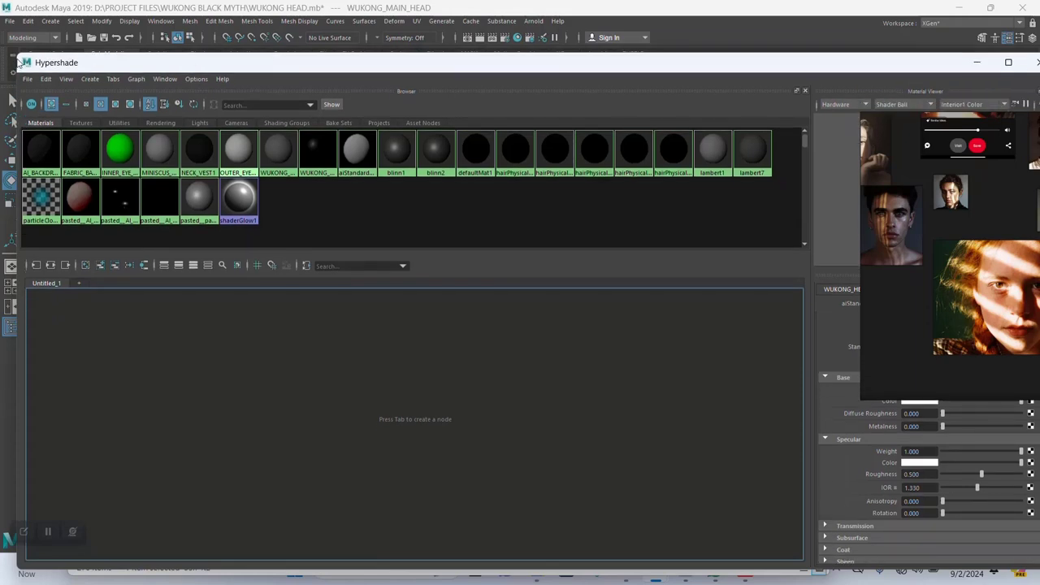
{"action": "left_click_drag", "start_coordinate": [198, 63], "coordinate": [461, 125]}
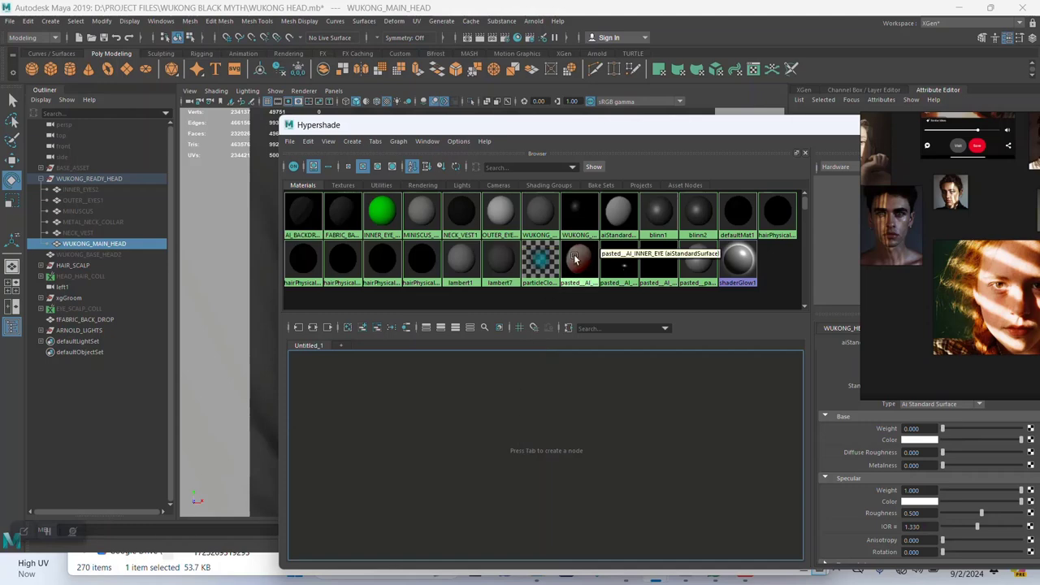
{"action": "left_click", "coordinate": [579, 222]}
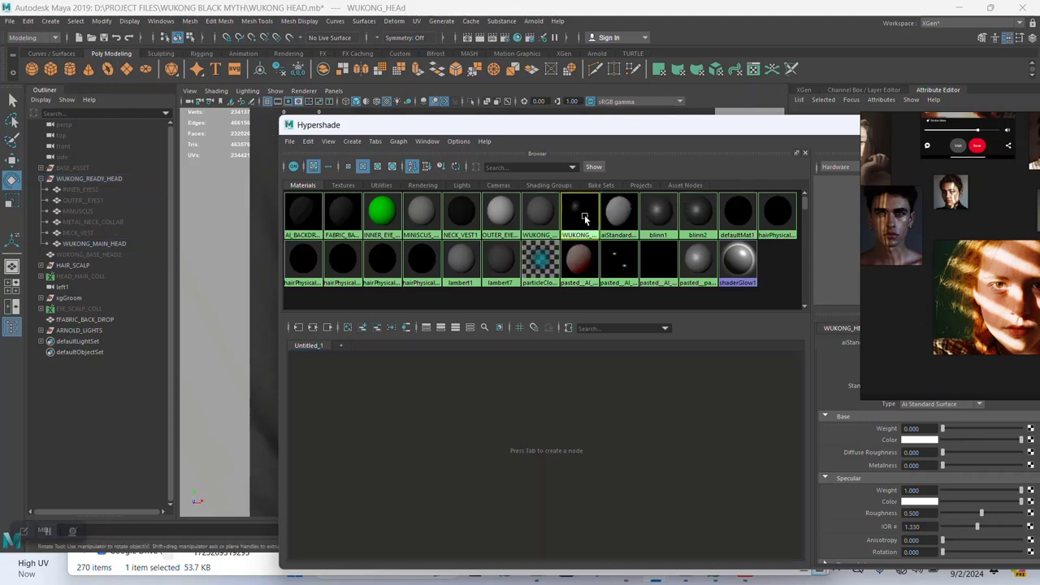
Step: Graph the WUKONG_HEAd network and frame it with aiStandardSurface3SG in the Node Editor
{"action": "right_click", "coordinate": [584, 215]}
{"action": "left_click", "coordinate": [627, 350]}
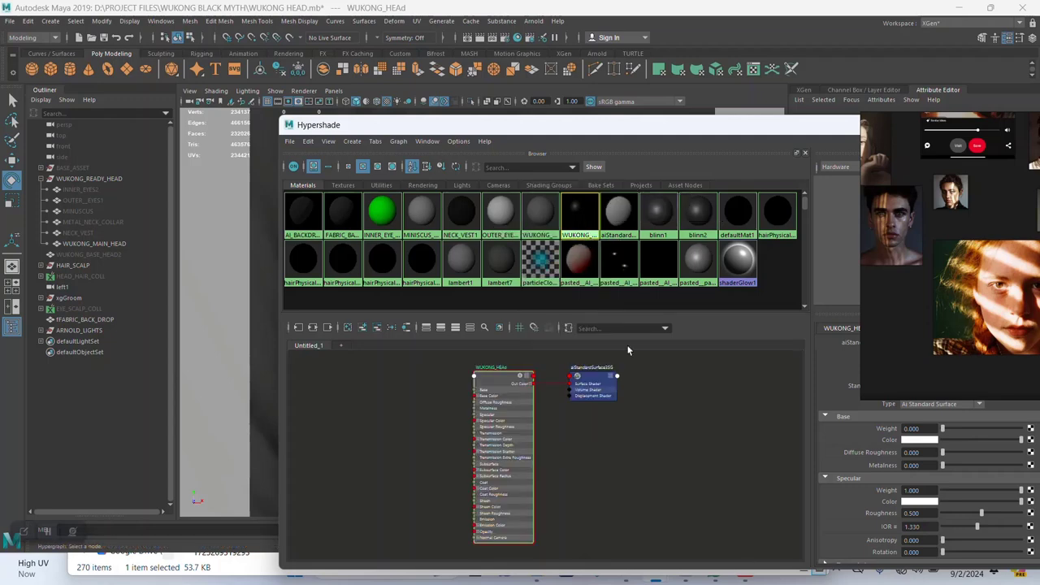
{"action": "scroll", "coordinate": [597, 445], "scroll_direction": "down", "scroll_amount": 2}
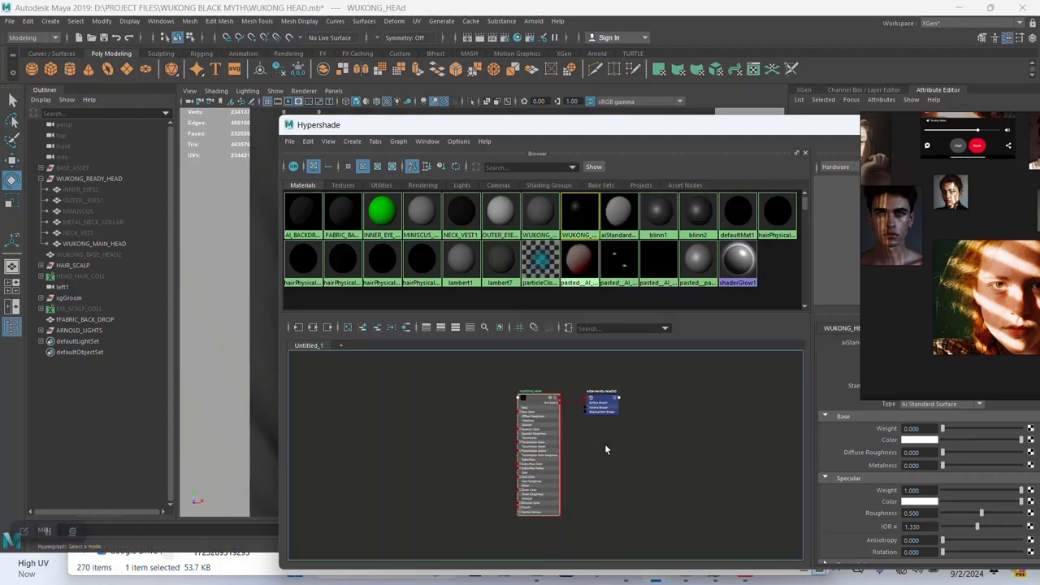
{"action": "middle_click_drag", "start_coordinate": [604, 469], "coordinate": [628, 463]}
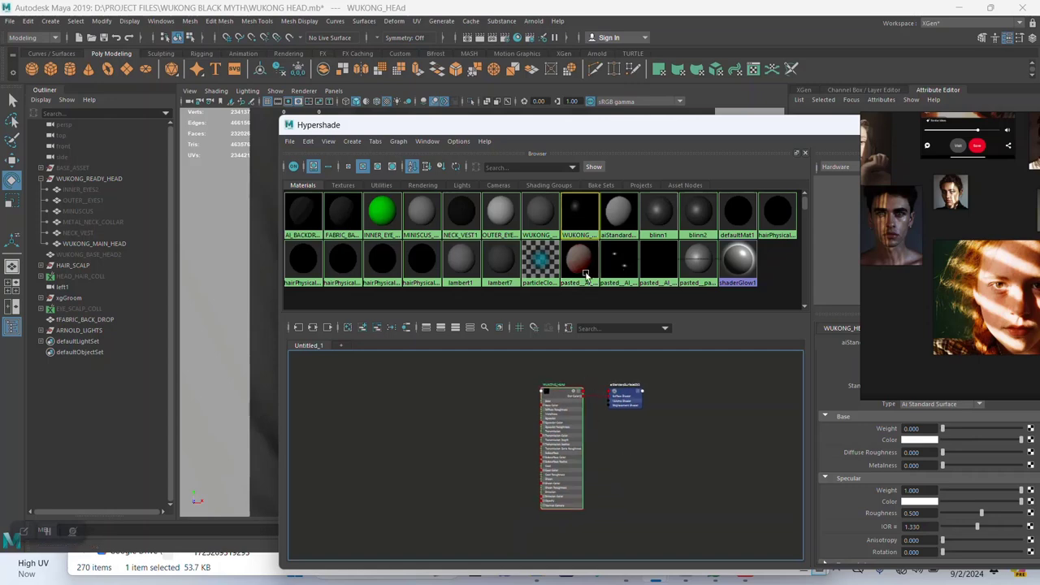
{"action": "left_click_drag", "start_coordinate": [575, 124], "coordinate": [548, 63]}
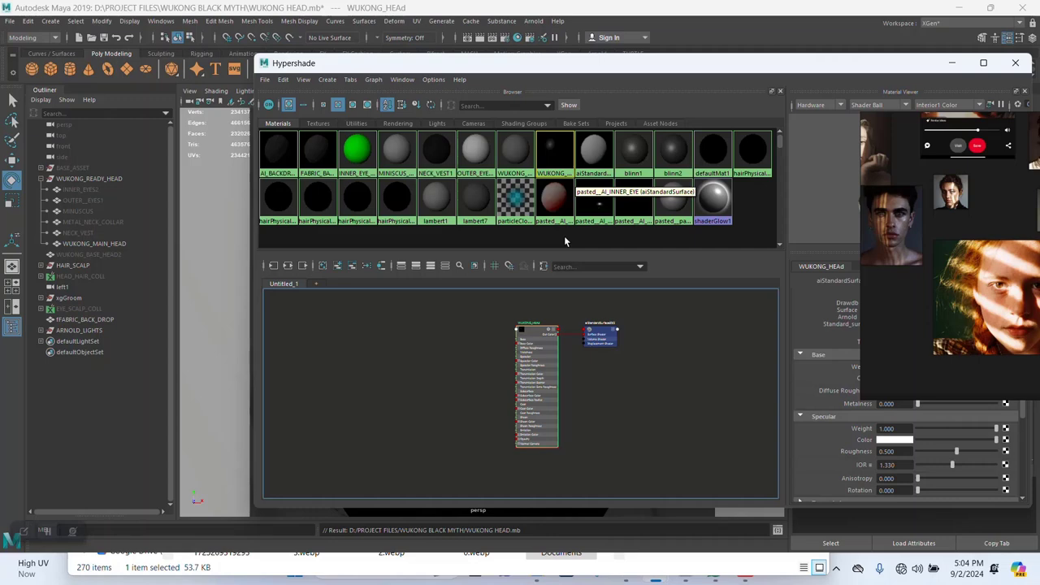
{"action": "left_click_drag", "start_coordinate": [599, 330], "coordinate": [645, 331]}
{"action": "scroll", "coordinate": [593, 402], "scroll_direction": "up", "scroll_amount": 4}
{"action": "scroll", "coordinate": [591, 412], "scroll_direction": "down", "scroll_amount": 6}
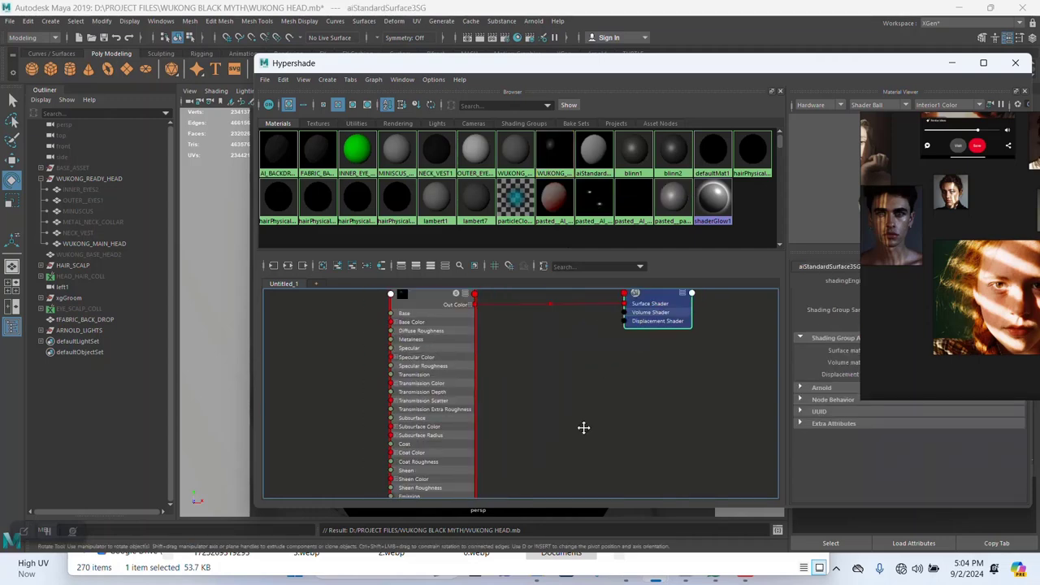
{"action": "middle_click_drag", "start_coordinate": [572, 431], "coordinate": [569, 406], "text": "alt"}
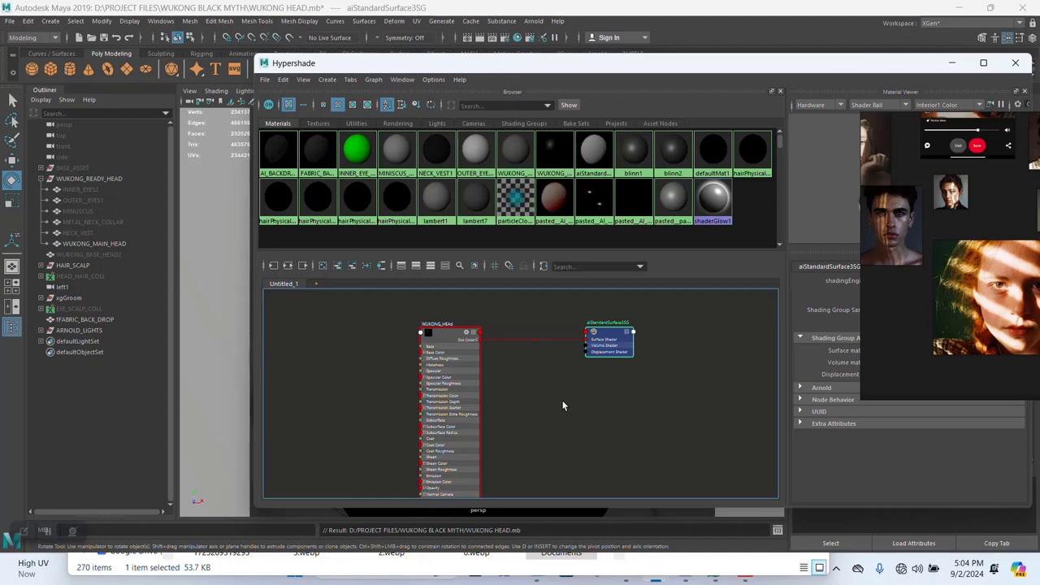
Step: Create a displacementShader node and connect it to aiStandardSurface3SG's Displacement Shader
{"action": "key", "text": "Tab"}
{"action": "type", "text": "dis"}
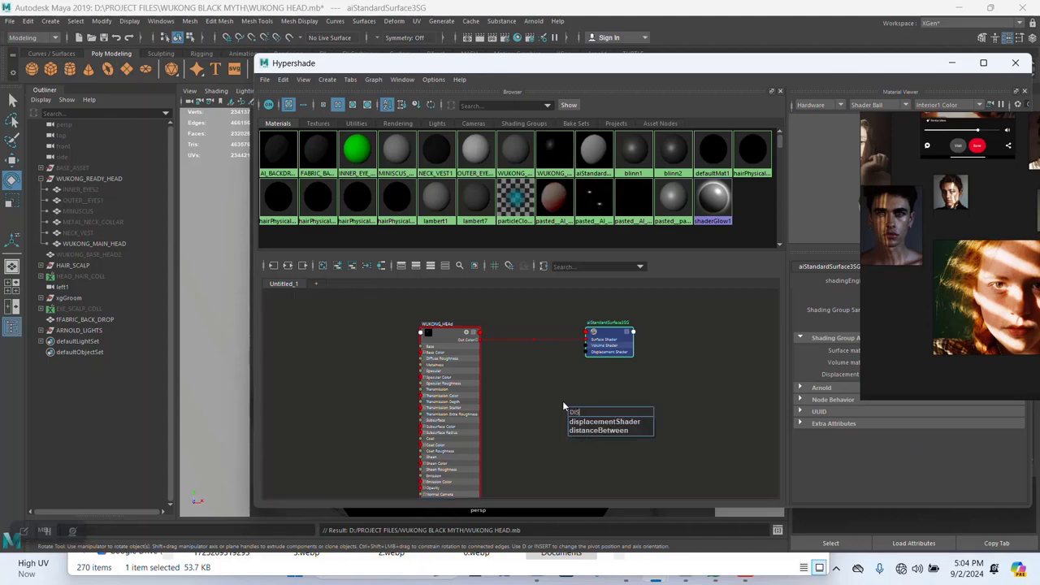
{"action": "left_click", "coordinate": [588, 421]}
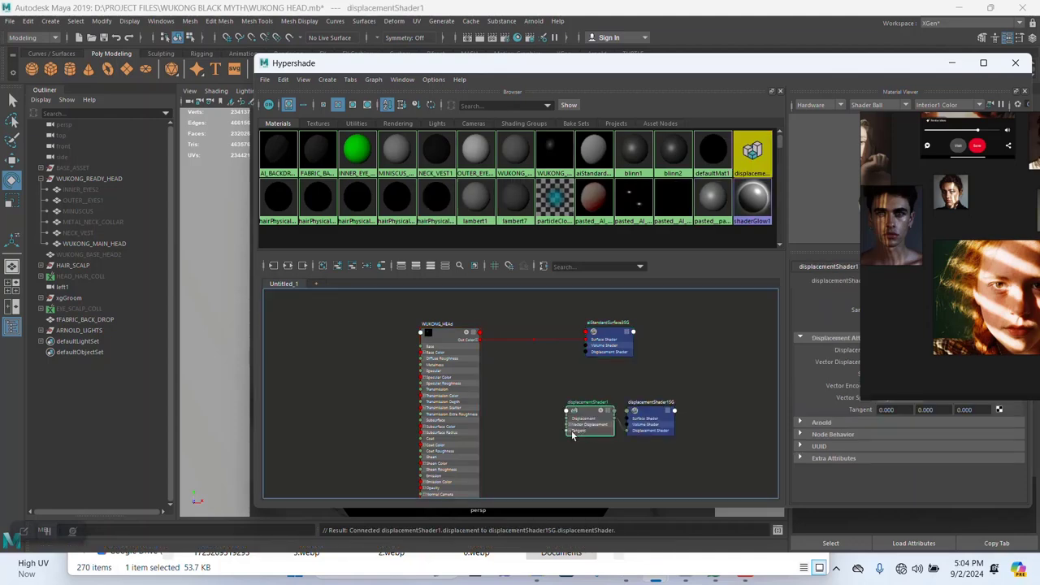
{"action": "scroll", "coordinate": [536, 380], "scroll_direction": "up", "scroll_amount": 2}
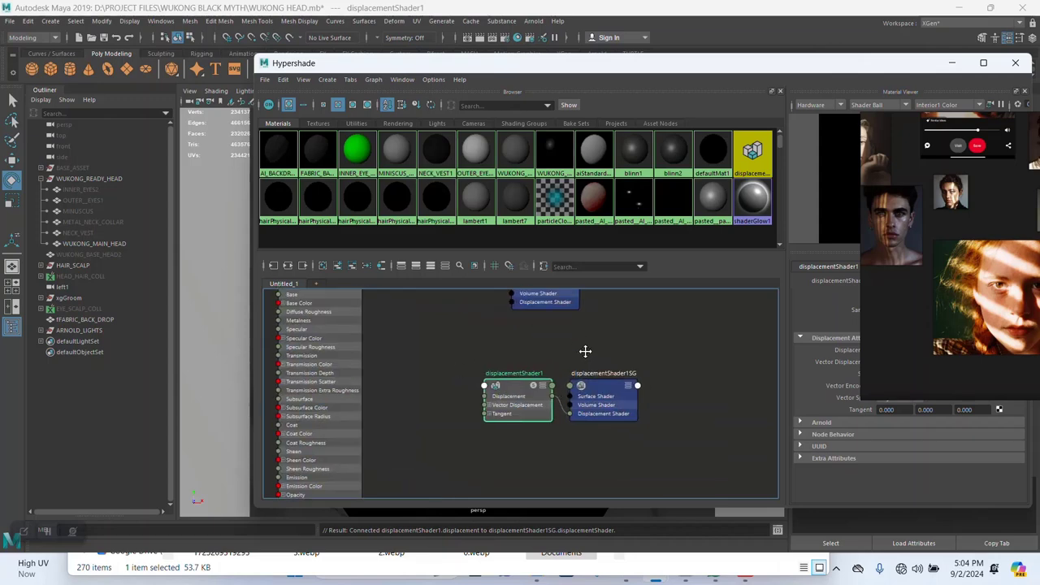
{"action": "middle_click_drag", "start_coordinate": [585, 352], "coordinate": [545, 401]}
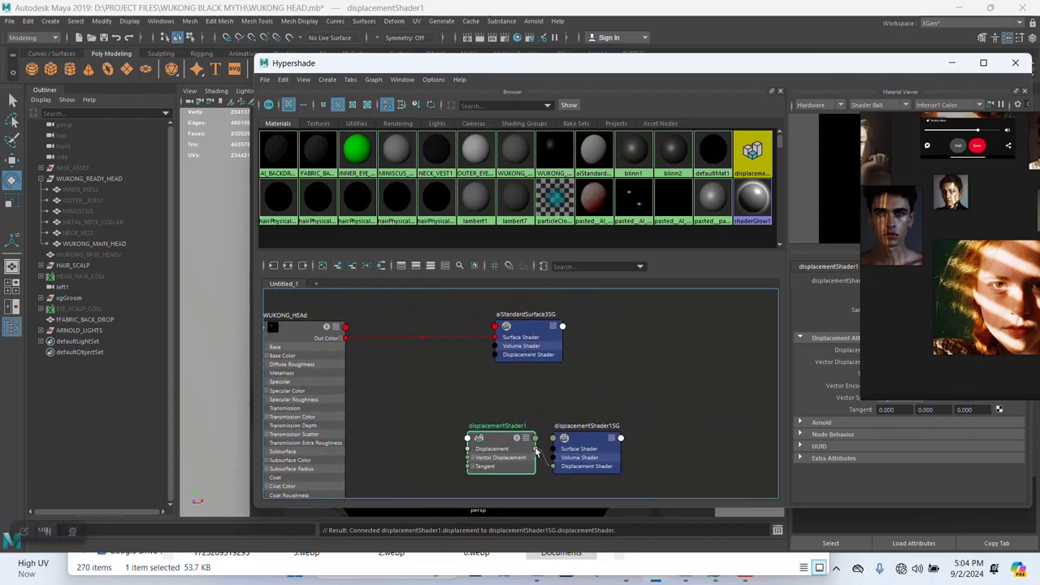
{"action": "left_click_drag", "start_coordinate": [534, 447], "coordinate": [497, 354]}
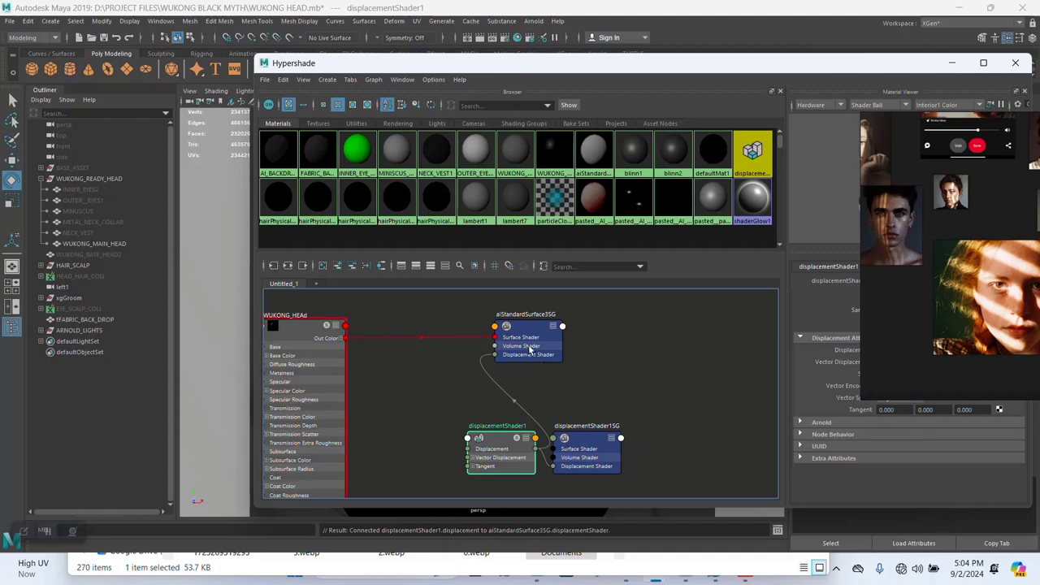
Step: Delete the extra displacementShader1SG node and arrange displacementShader1 beside the shading group
{"action": "left_click", "coordinate": [593, 448]}
{"action": "key", "text": "Delete"}
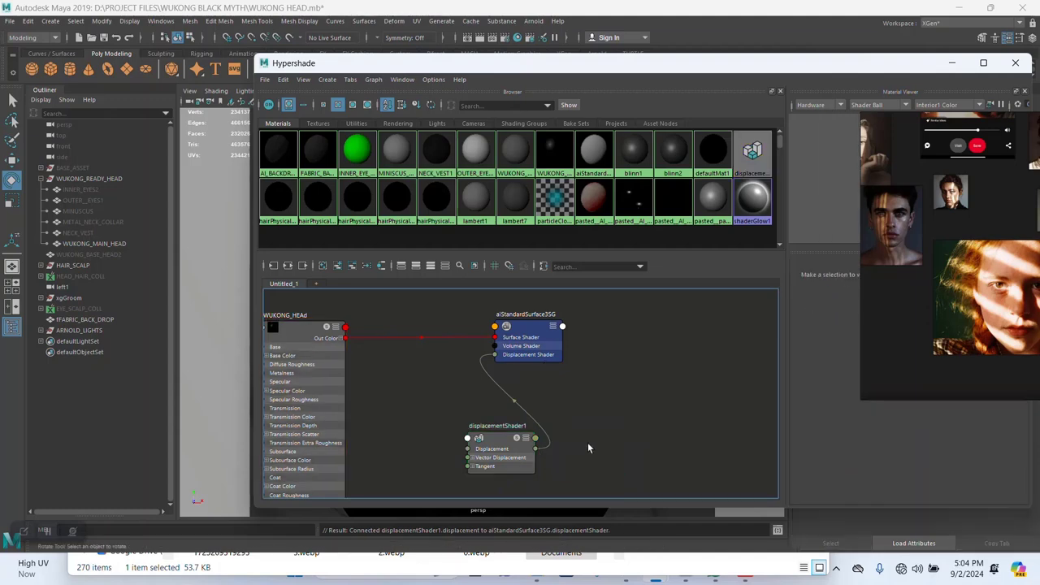
{"action": "middle_click_drag", "start_coordinate": [589, 447], "coordinate": [666, 397]}
{"action": "left_click", "coordinate": [577, 405]}
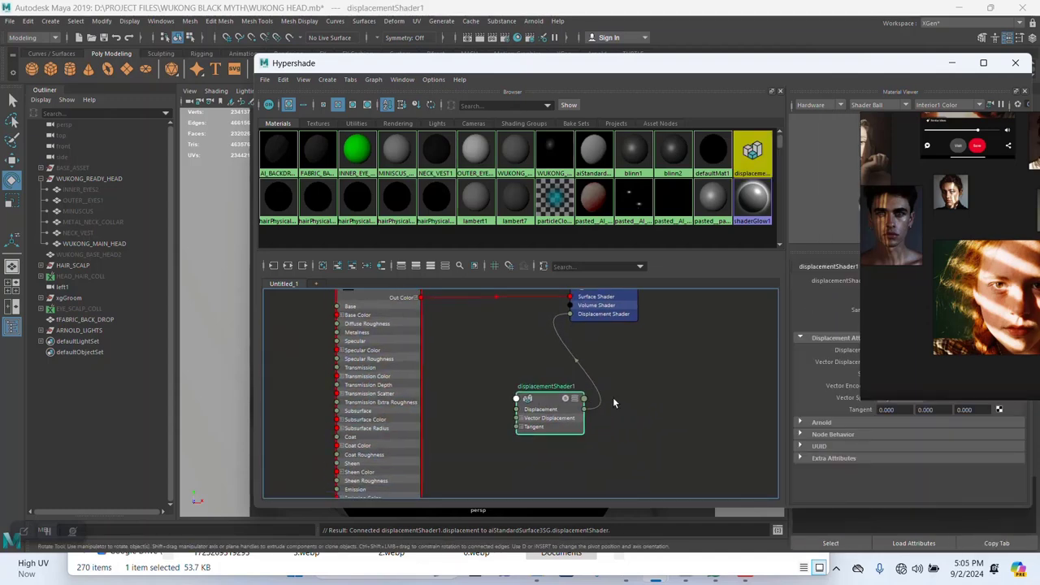
{"action": "scroll", "coordinate": [612, 397], "scroll_direction": "down", "scroll_amount": 2}
{"action": "left_click_drag", "start_coordinate": [603, 319], "coordinate": [713, 307]}
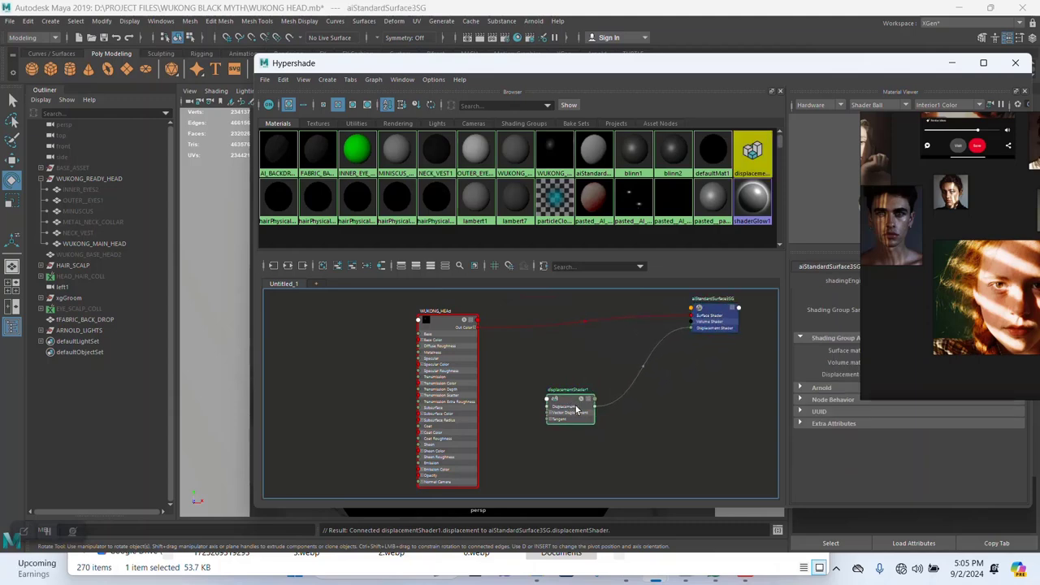
{"action": "left_click_drag", "start_coordinate": [575, 410], "coordinate": [623, 389]}
{"action": "left_click", "coordinate": [526, 399]}
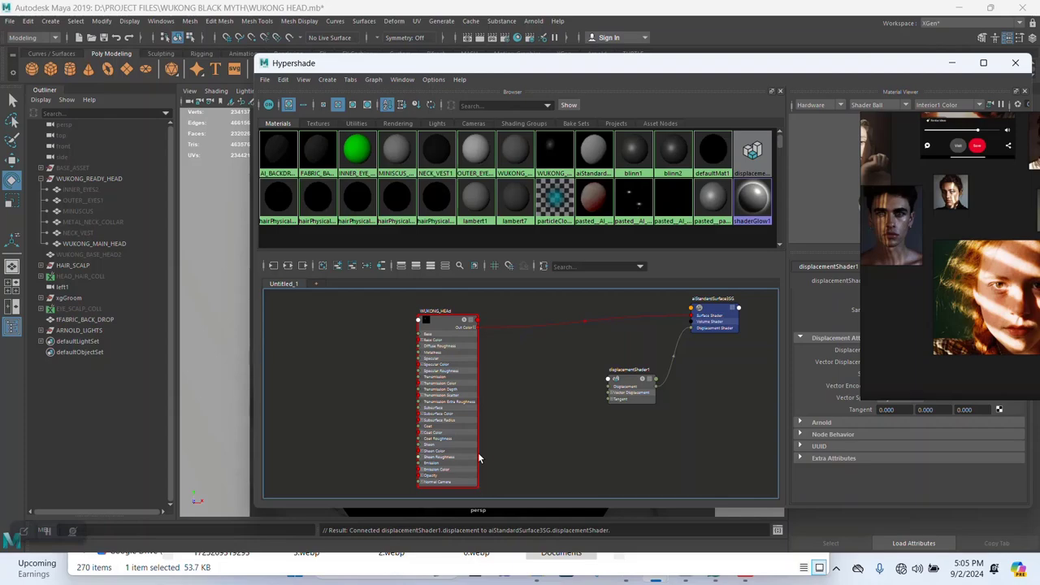
{"action": "key", "text": "alt+Tab"}
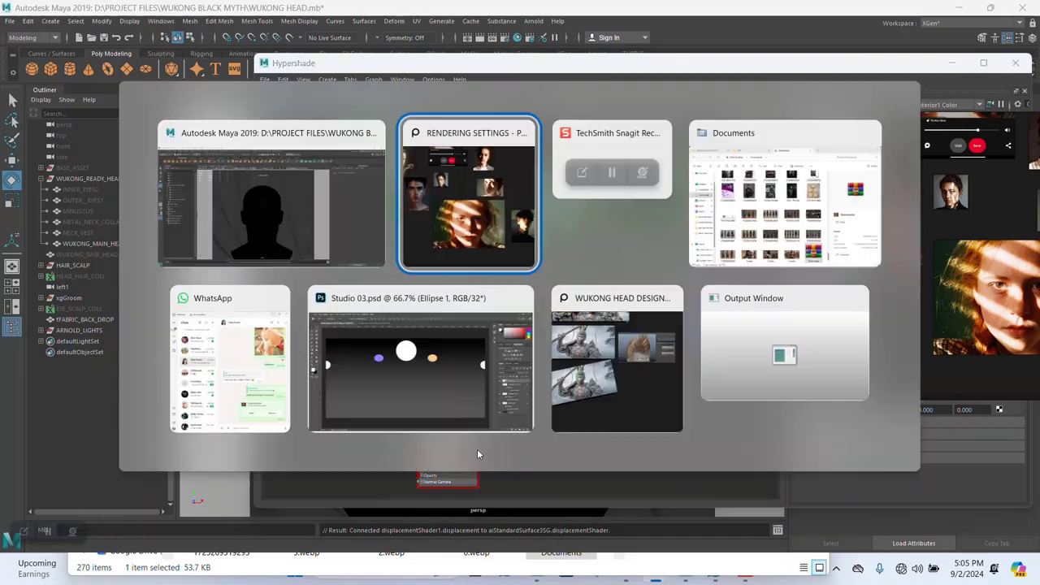
Step: Drag WUKONG BASE HEAD DISPL from ZEXPORT > ZMAPS into the Hypershade Node Editor
{"action": "left_click", "coordinate": [744, 207]}
{"action": "left_click", "coordinate": [141, 112]}
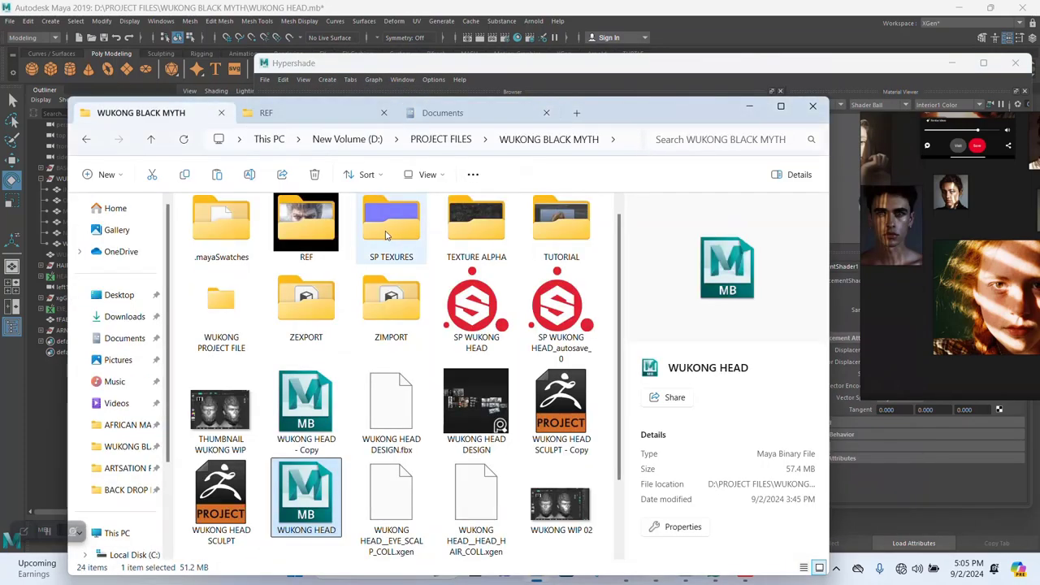
{"action": "scroll", "coordinate": [406, 248], "scroll_direction": "up", "scroll_amount": 1}
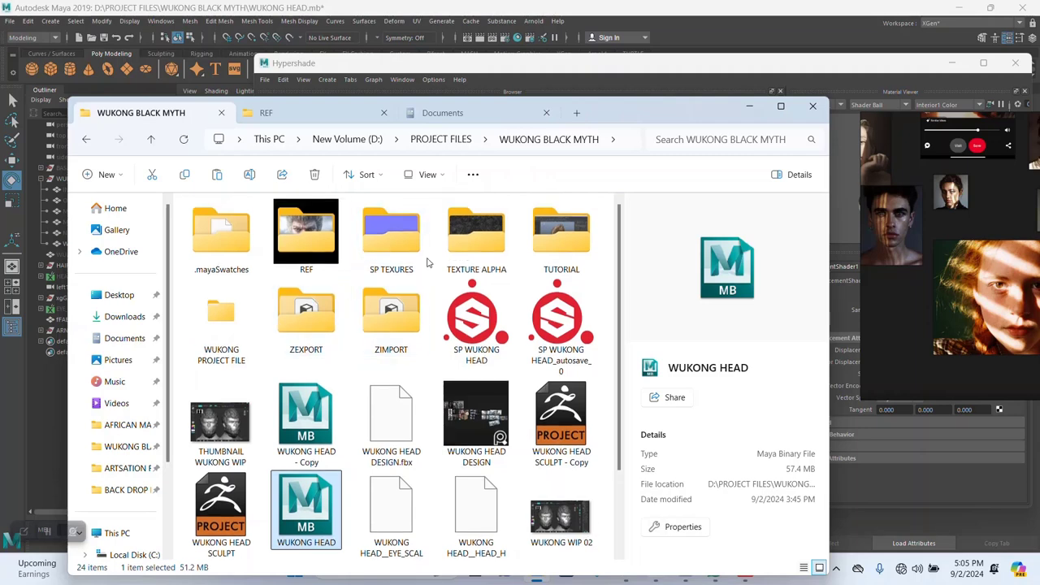
{"action": "double_click", "coordinate": [306, 313]}
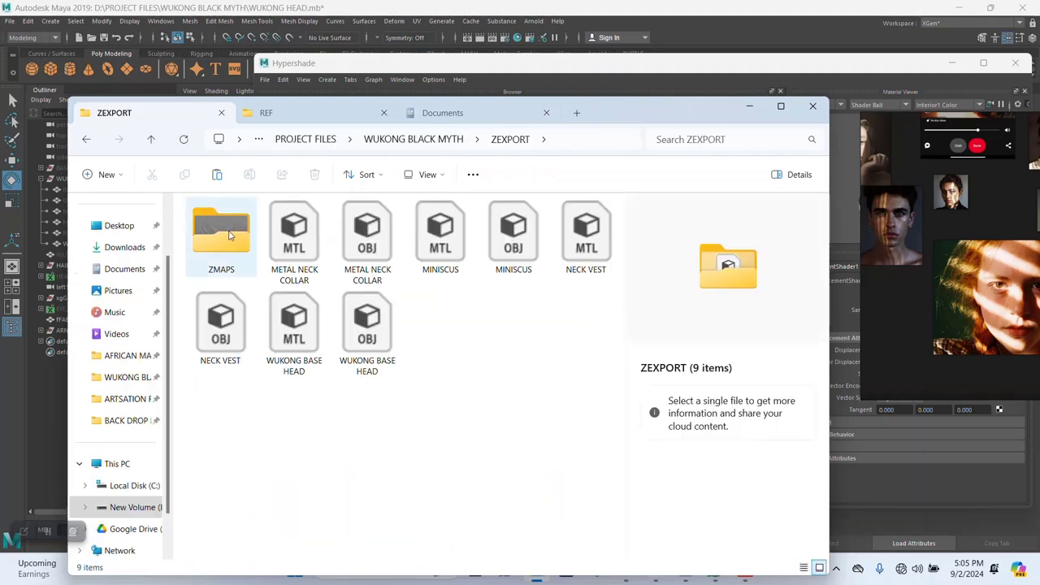
{"action": "double_click", "coordinate": [230, 235]}
{"action": "left_click", "coordinate": [294, 236]}
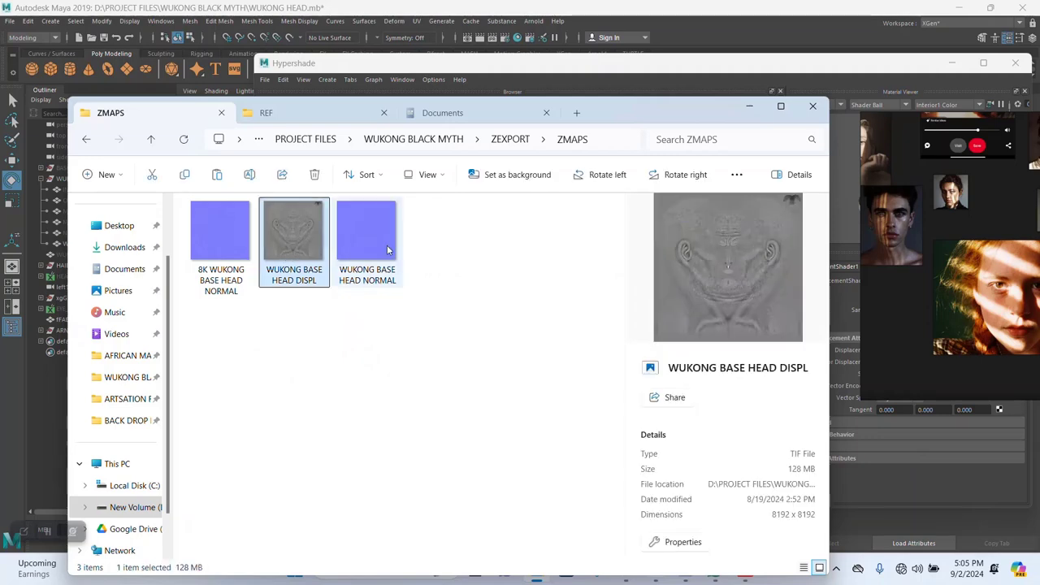
{"action": "left_click_drag", "start_coordinate": [640, 114], "coordinate": [415, 84]}
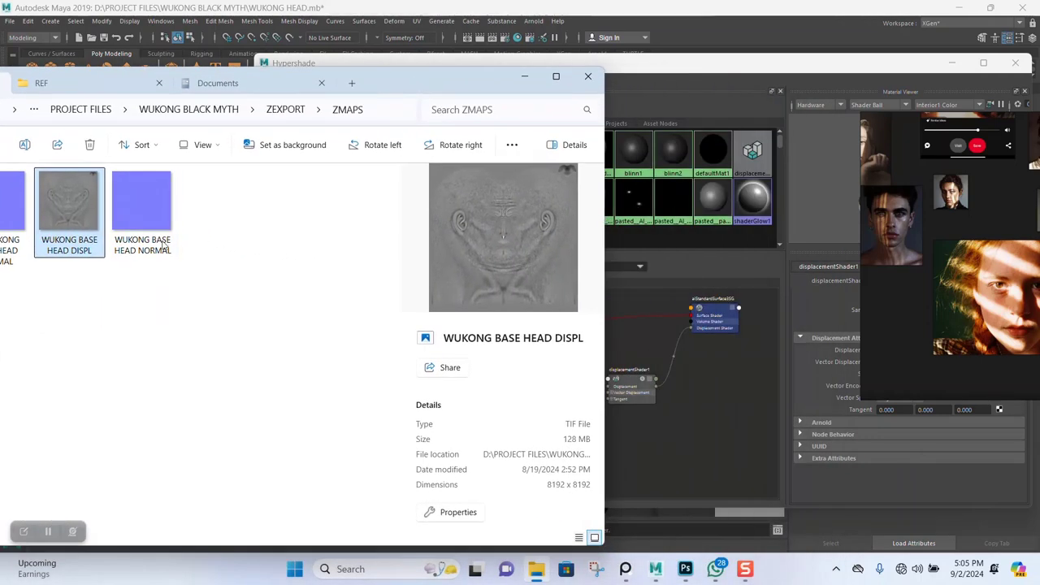
{"action": "left_click_drag", "start_coordinate": [69, 217], "coordinate": [674, 449]}
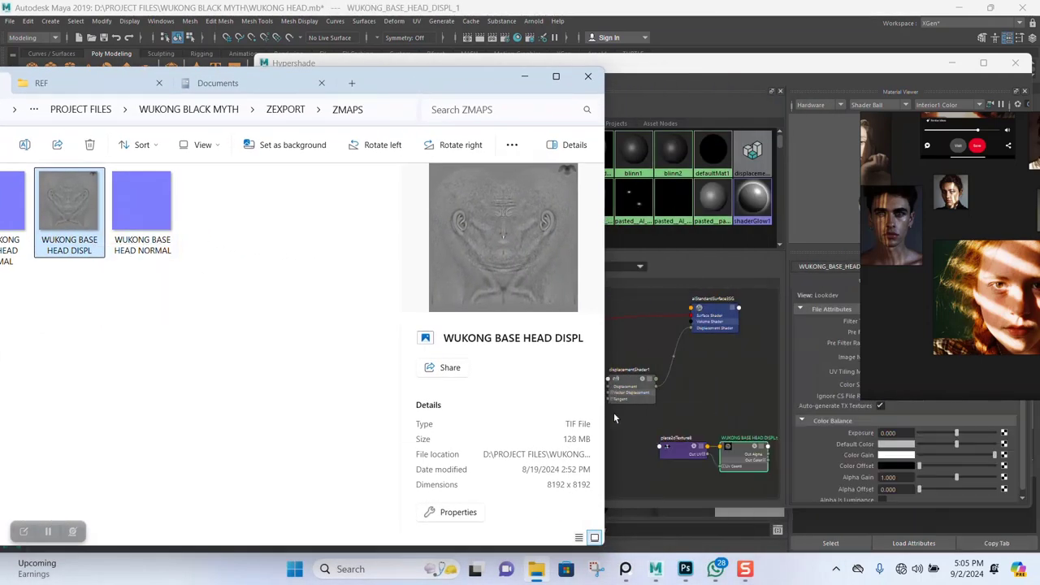
{"action": "left_click", "coordinate": [524, 76]}
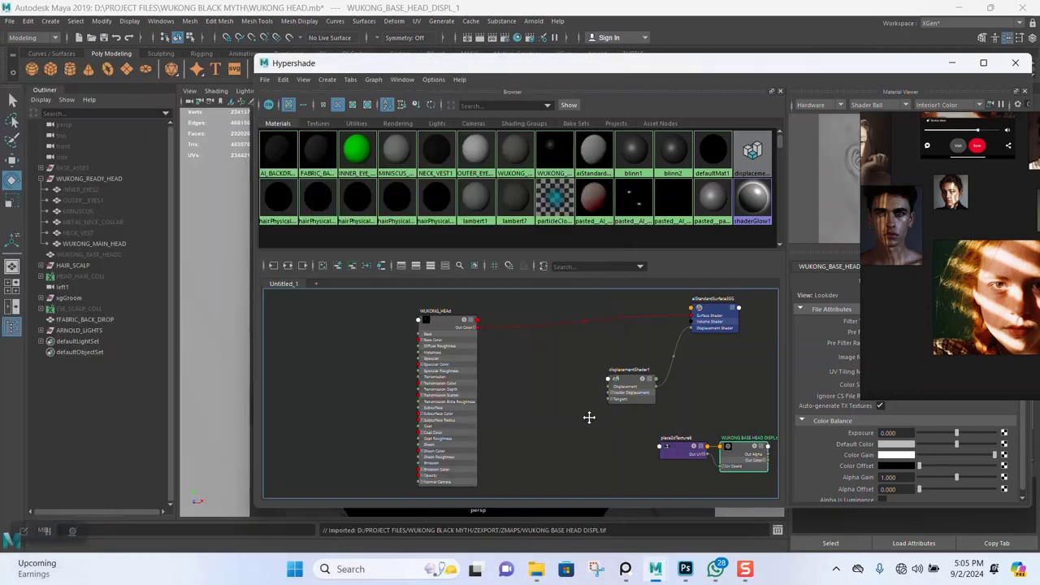
Step: Arrange place2dTexture8 and the displacement file node beside displacementShader1
{"action": "middle_click_drag", "start_coordinate": [589, 418], "coordinate": [543, 378]}
{"action": "scroll", "coordinate": [588, 406], "scroll_direction": "up", "scroll_amount": 5}
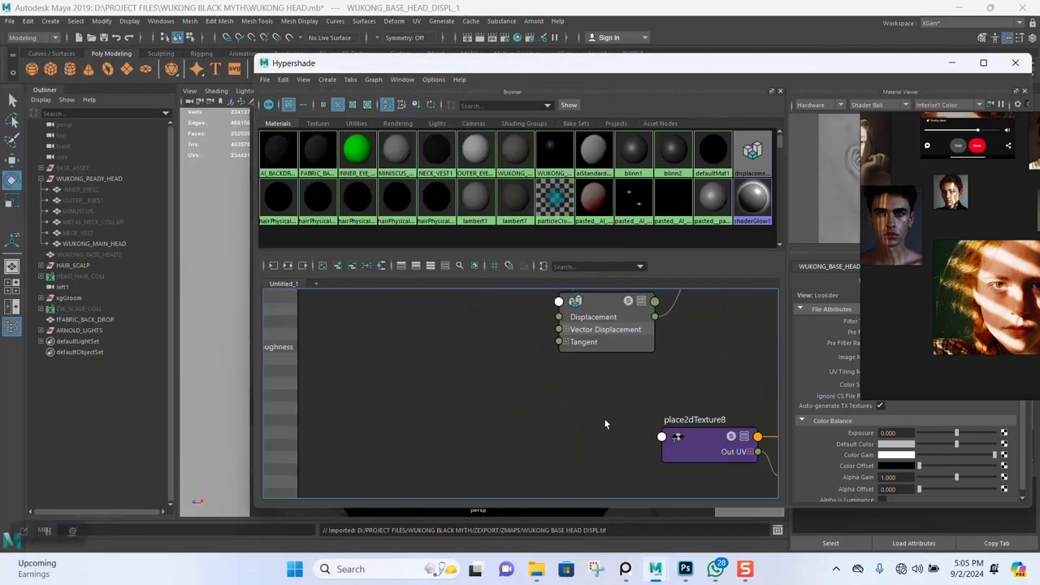
{"action": "scroll", "coordinate": [604, 423], "scroll_direction": "down", "scroll_amount": 5}
{"action": "left_click_drag", "start_coordinate": [650, 413], "coordinate": [546, 400]}
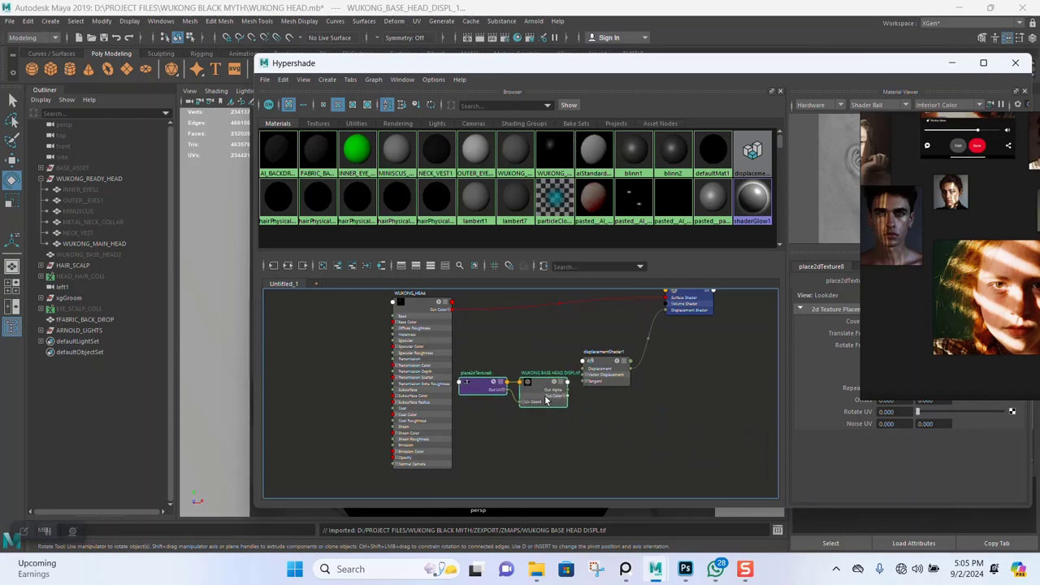
{"action": "scroll", "coordinate": [603, 390], "scroll_direction": "up", "scroll_amount": 5}
{"action": "middle_click_drag", "start_coordinate": [576, 388], "coordinate": [620, 420]}
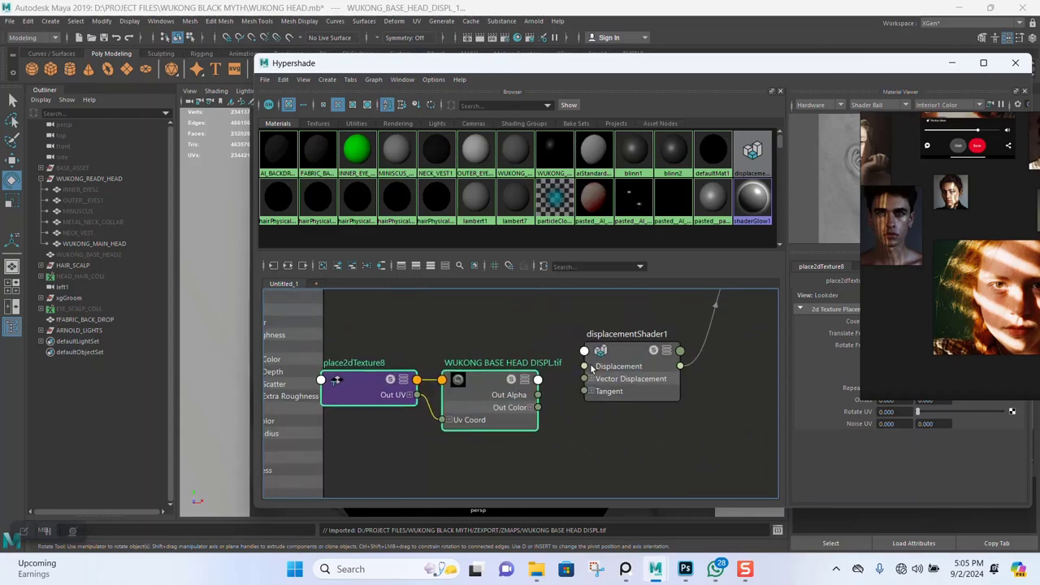
{"action": "left_click_drag", "start_coordinate": [626, 358], "coordinate": [726, 353]}
{"action": "left_click_drag", "start_coordinate": [375, 331], "coordinate": [548, 388]}
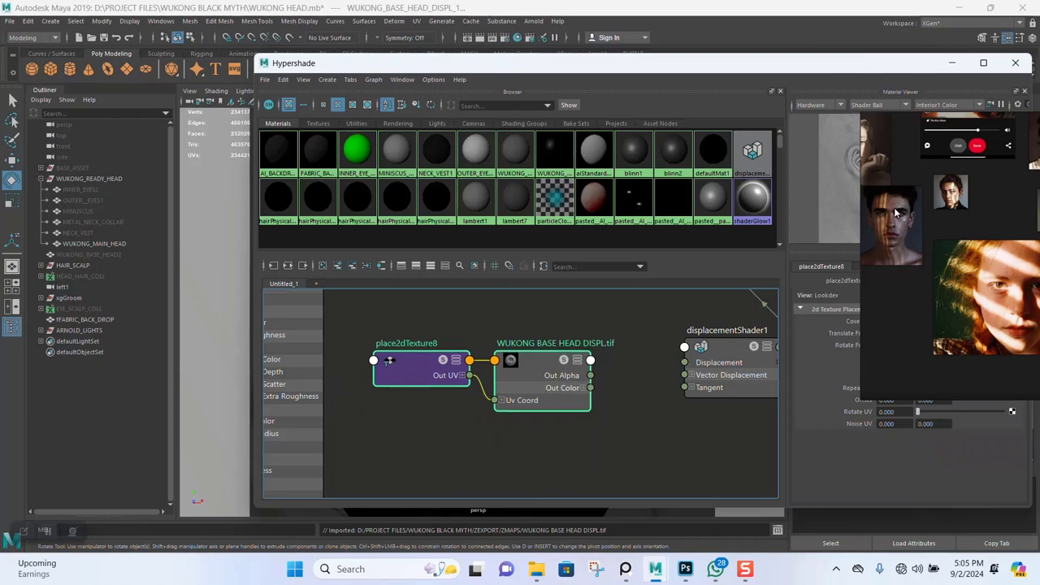
Step: Connect the WUKONG BASE HEAD DISPL.tif Out Alpha to displacementShader1's Displacement input
{"action": "scroll", "coordinate": [729, 354], "scroll_direction": "down", "scroll_amount": 5}
{"action": "scroll", "coordinate": [729, 354], "scroll_direction": "up", "scroll_amount": 6}
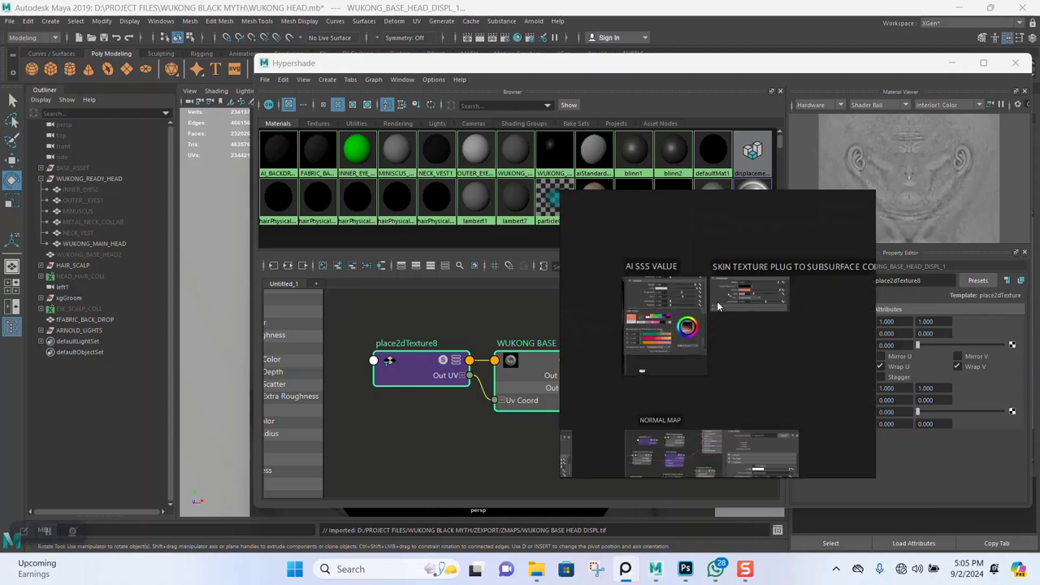
{"action": "scroll", "coordinate": [747, 297], "scroll_direction": "up", "scroll_amount": 3}
{"action": "scroll", "coordinate": [789, 298], "scroll_direction": "down", "scroll_amount": 5}
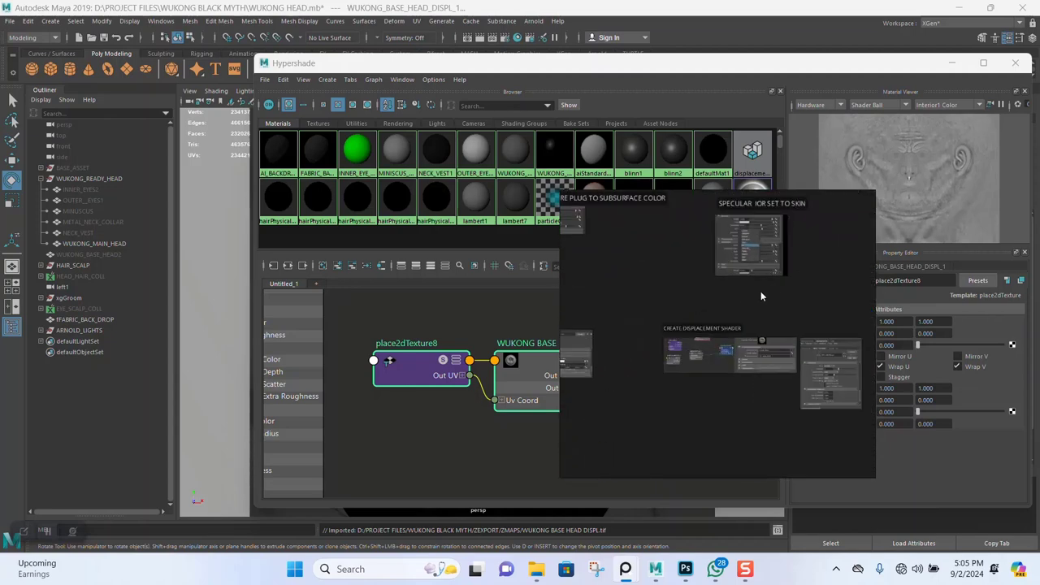
{"action": "scroll", "coordinate": [718, 304], "scroll_direction": "up", "scroll_amount": 6}
{"action": "scroll", "coordinate": [731, 370], "scroll_direction": "down", "scroll_amount": 3}
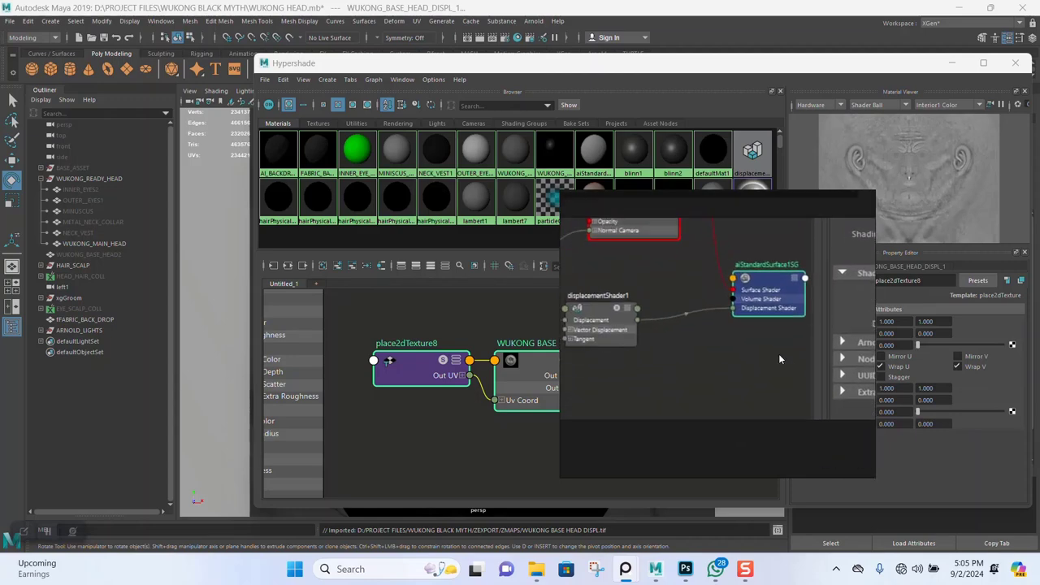
{"action": "scroll", "coordinate": [763, 353], "scroll_direction": "up", "scroll_amount": 3}
{"action": "scroll", "coordinate": [731, 364], "scroll_direction": "up", "scroll_amount": 3}
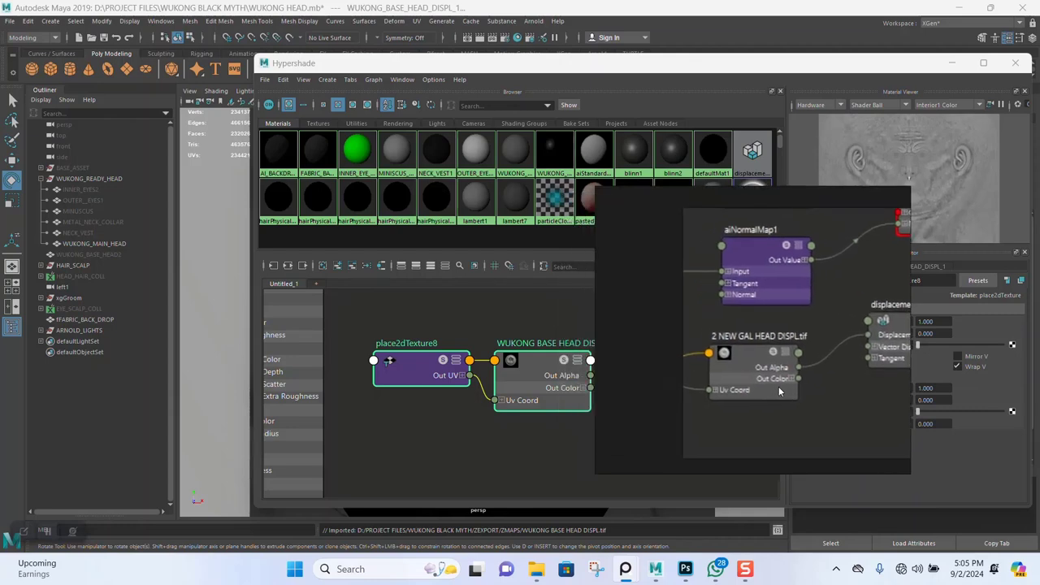
{"action": "middle_click_drag", "start_coordinate": [599, 418], "coordinate": [459, 438], "text": "alt"}
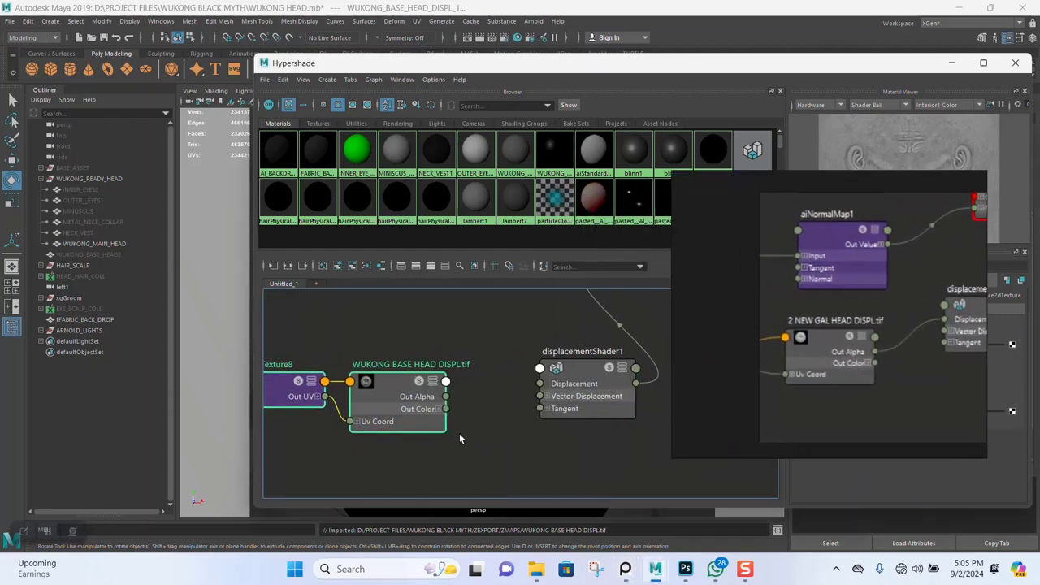
{"action": "left_click_drag", "start_coordinate": [445, 397], "coordinate": [557, 384]}
{"action": "middle_click_drag", "start_coordinate": [463, 459], "coordinate": [498, 450], "text": "alt"}
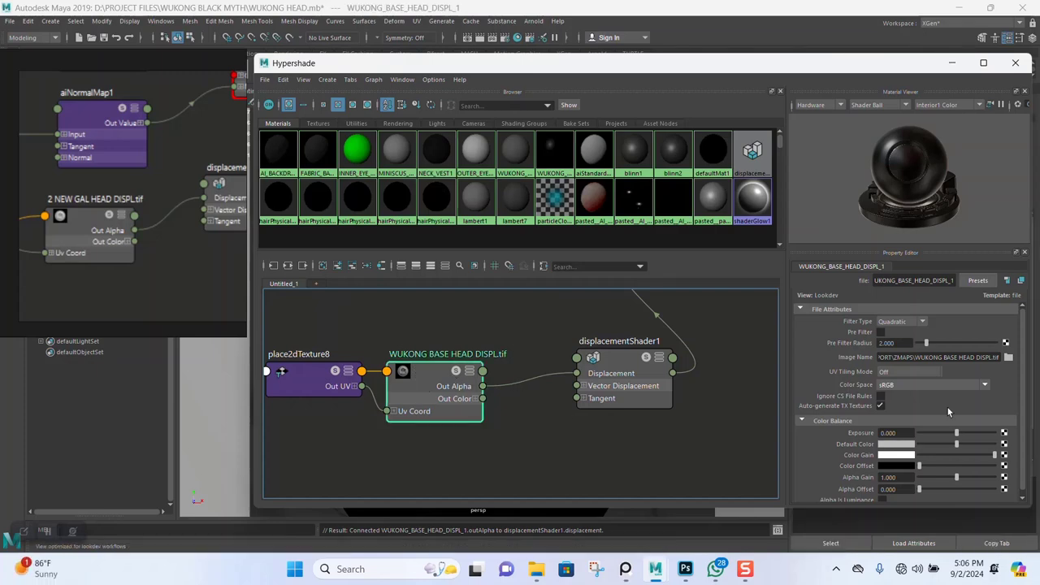
Step: Set the map's colour space to Raw, then select the head mesh and show its shape attributes
{"action": "left_click", "coordinate": [931, 384]}
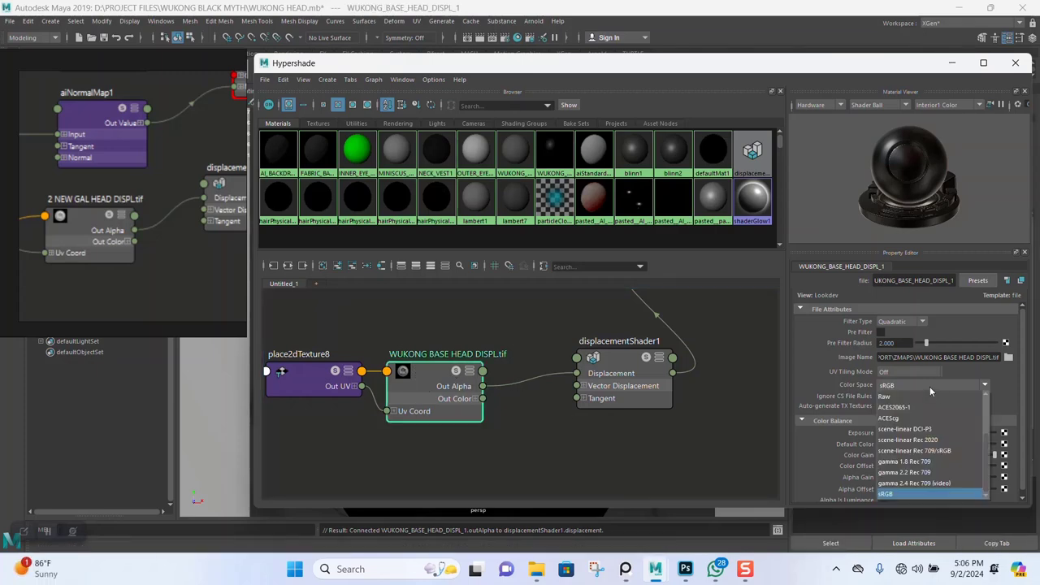
{"action": "left_click", "coordinate": [894, 493]}
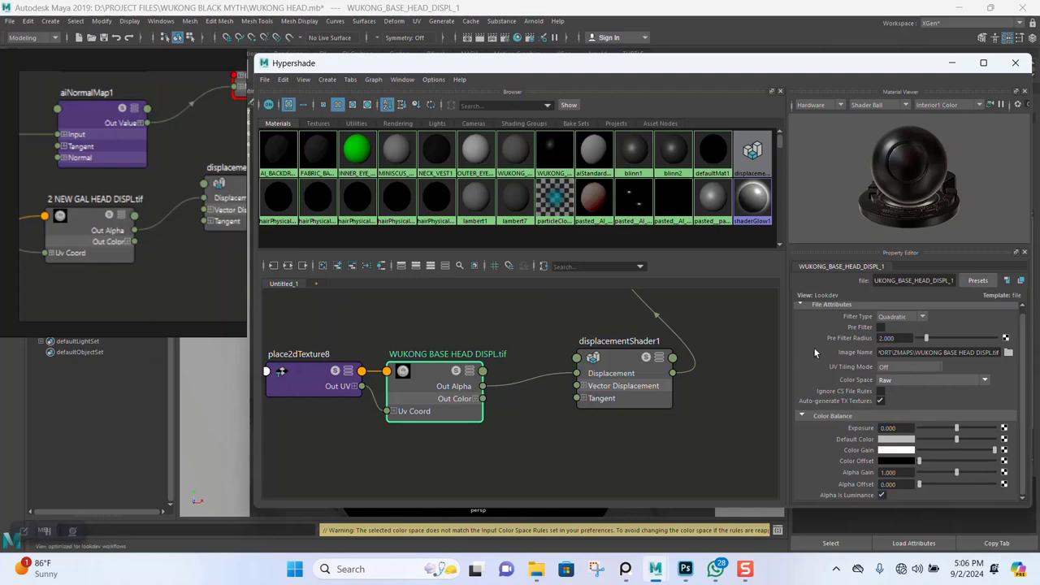
{"action": "left_click", "coordinate": [953, 62]}
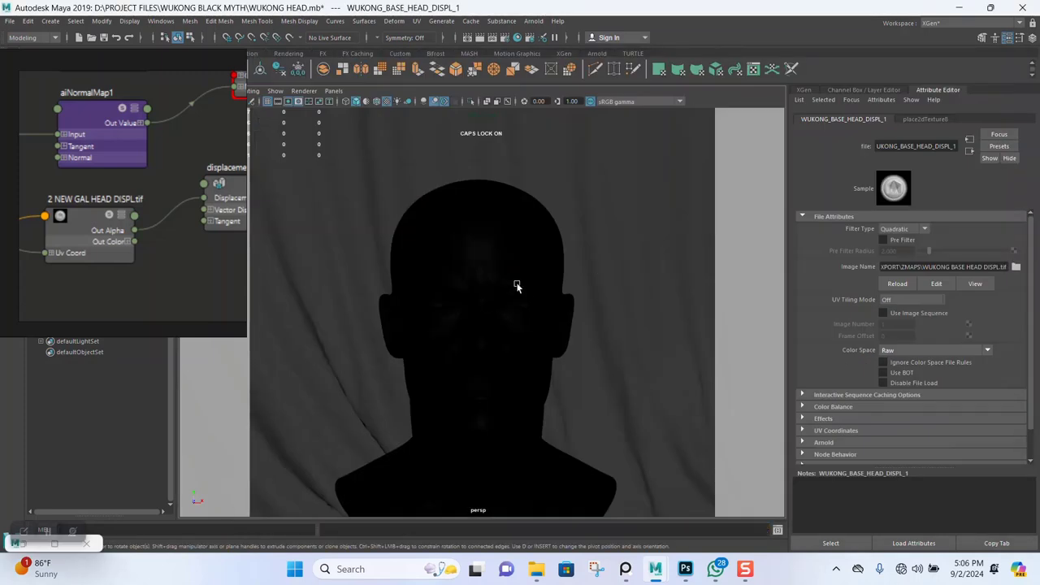
{"action": "left_click", "coordinate": [517, 283]}
{"action": "left_click", "coordinate": [920, 120]}
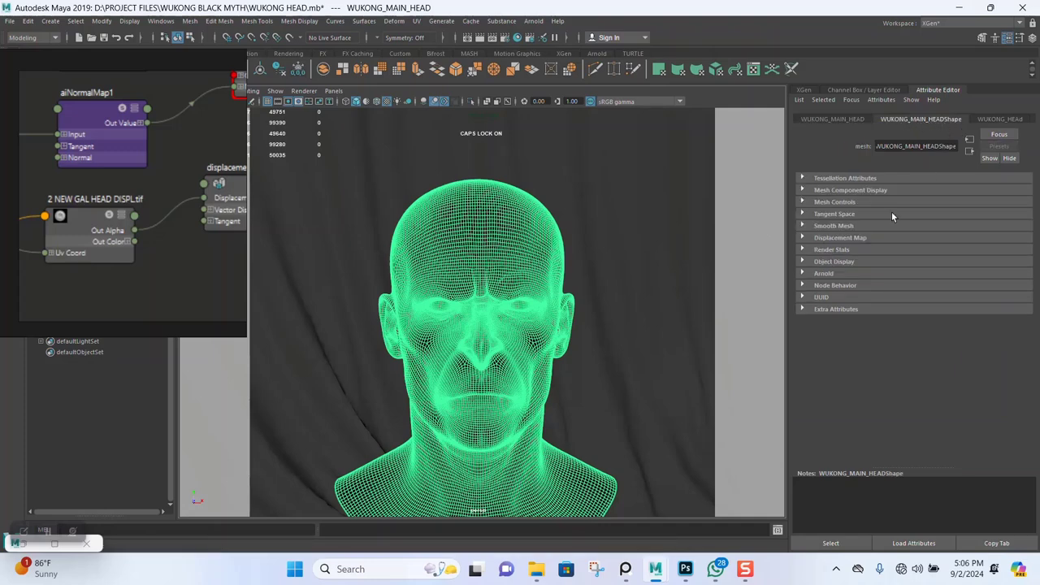
Step: Give WUKONG_MAIN_HEADShape catclark Arnold subdivision with Iterations set to 2
{"action": "left_click", "coordinate": [829, 238]}
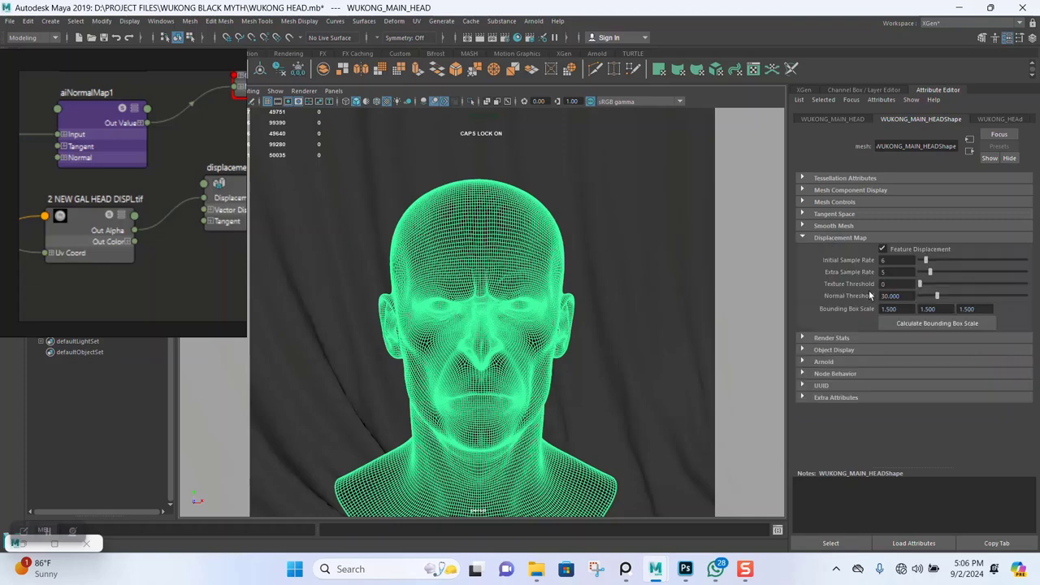
{"action": "left_click", "coordinate": [819, 238]}
{"action": "left_click", "coordinate": [823, 274]}
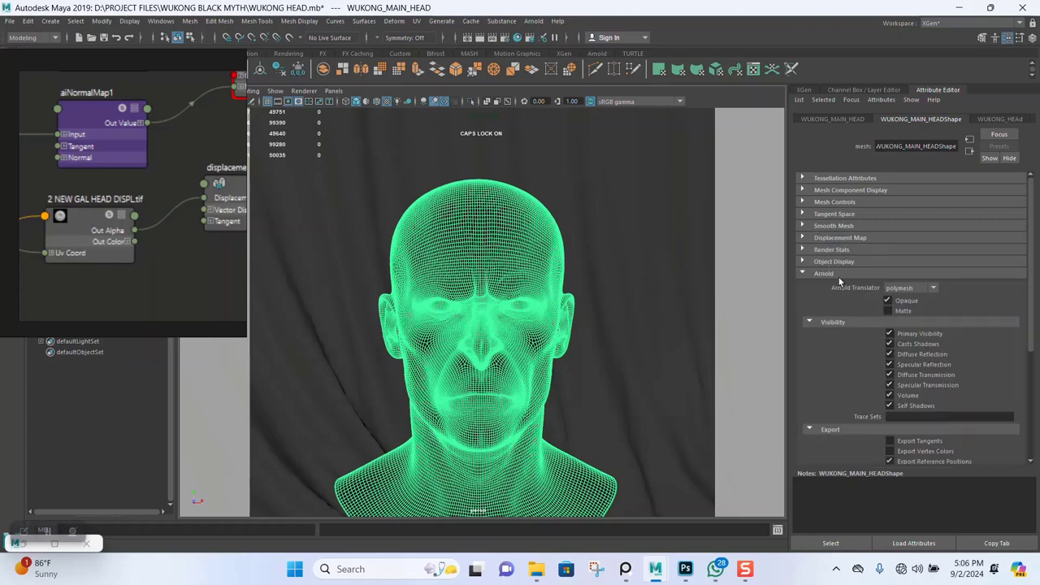
{"action": "scroll", "coordinate": [845, 304], "scroll_direction": "down", "scroll_amount": 5}
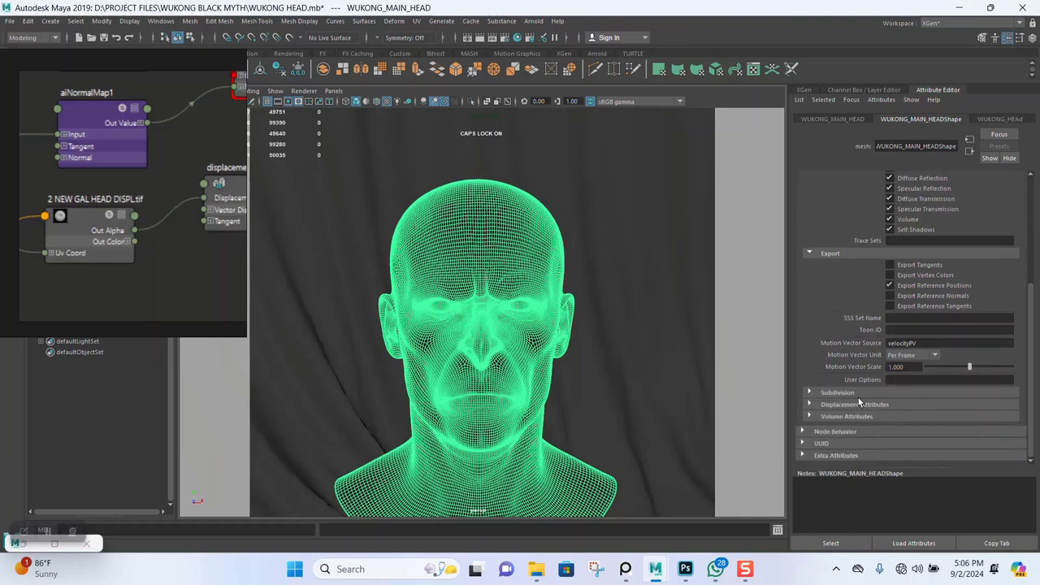
{"action": "left_click", "coordinate": [837, 393]}
{"action": "left_click", "coordinate": [914, 310]}
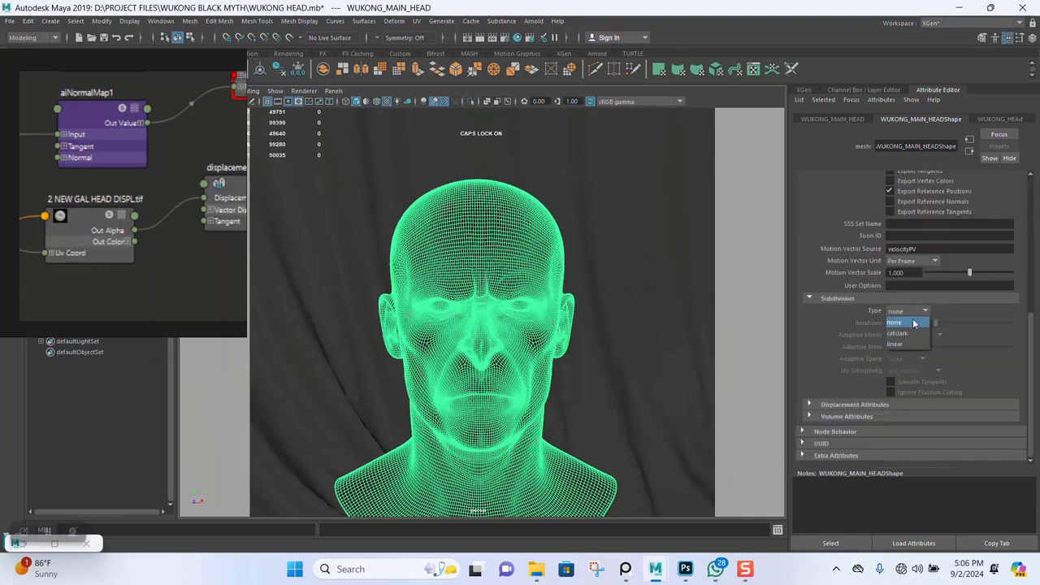
{"action": "left_click", "coordinate": [897, 333]}
{"action": "left_click", "coordinate": [892, 323]}
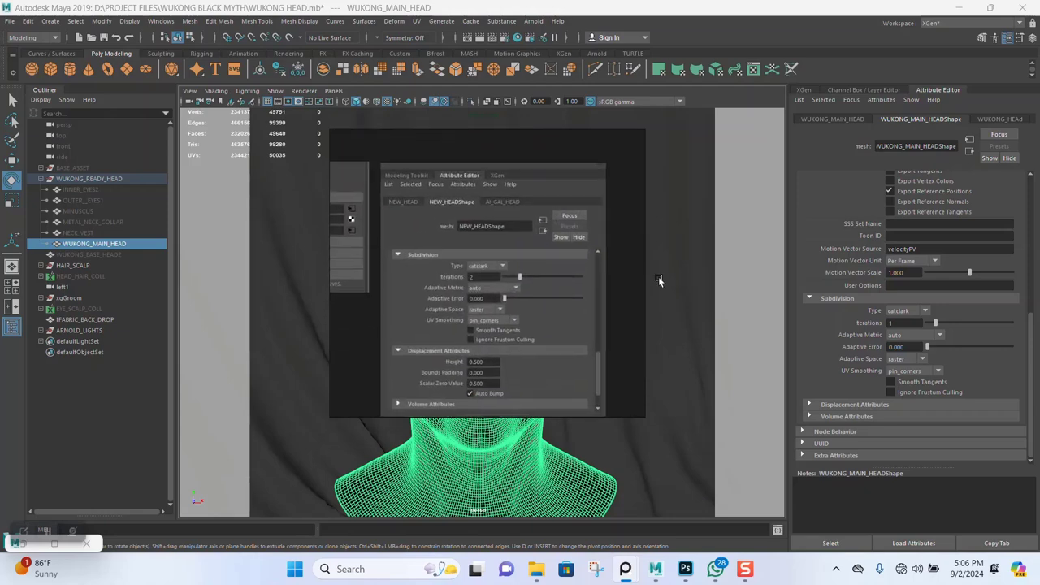
{"action": "left_click", "coordinate": [892, 323]}
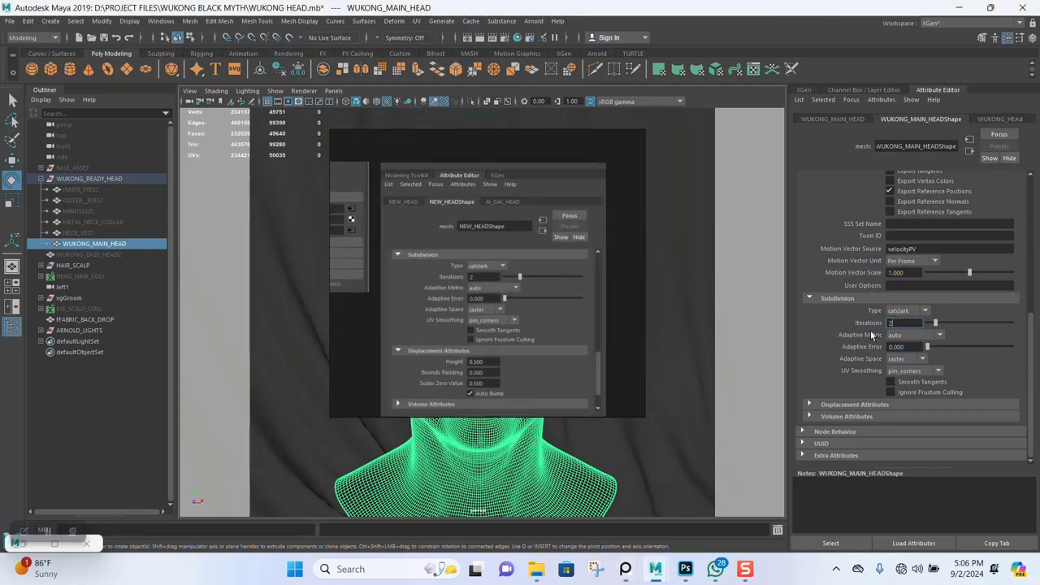
{"action": "key", "text": "Return"}
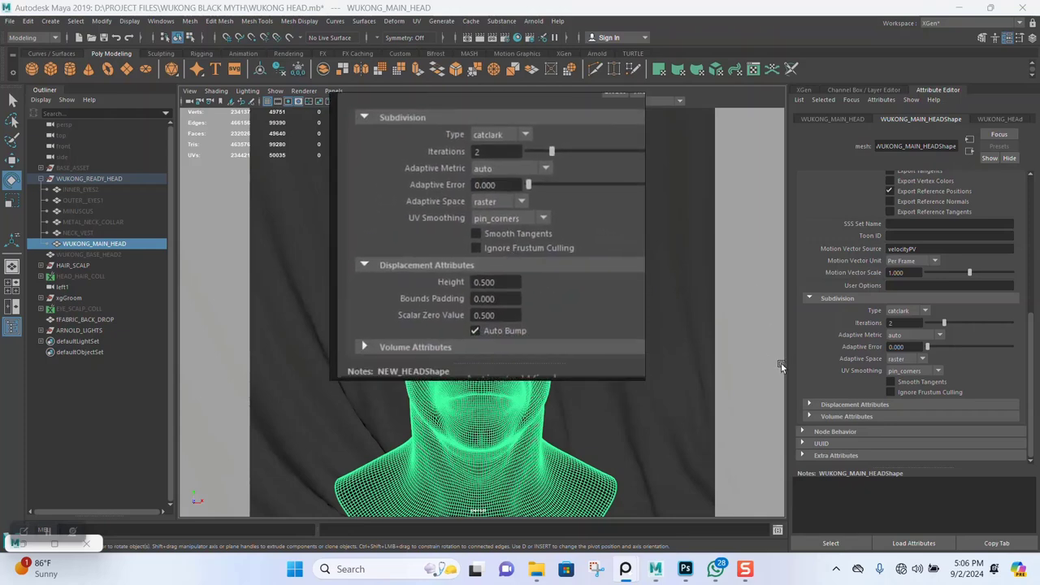
Step: Enable Auto Bump and set the Arnold displacement Height and Scalar Zero Value both to 0.5
{"action": "left_click", "coordinate": [838, 405]}
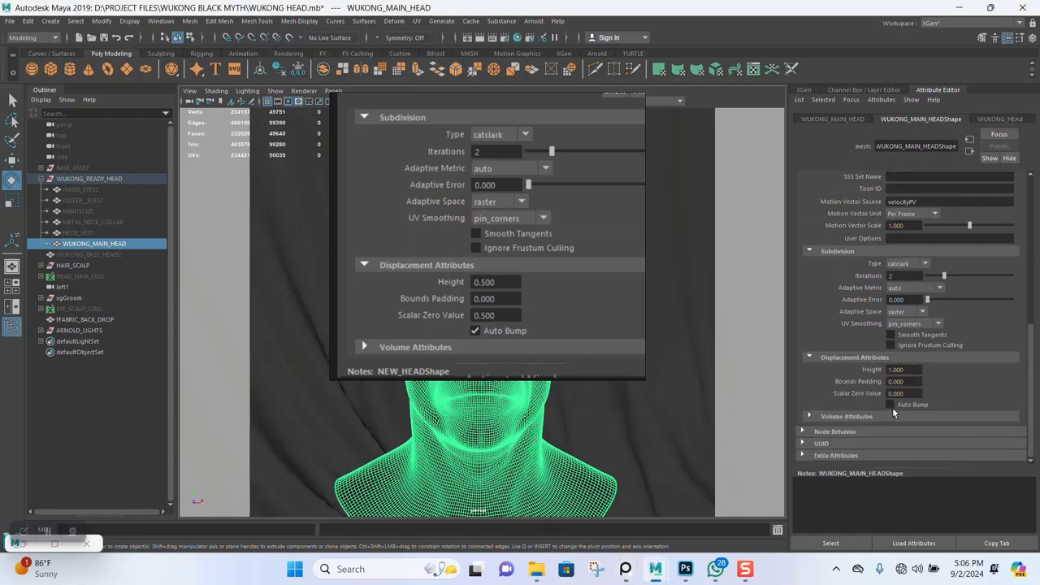
{"action": "left_click", "coordinate": [890, 404]}
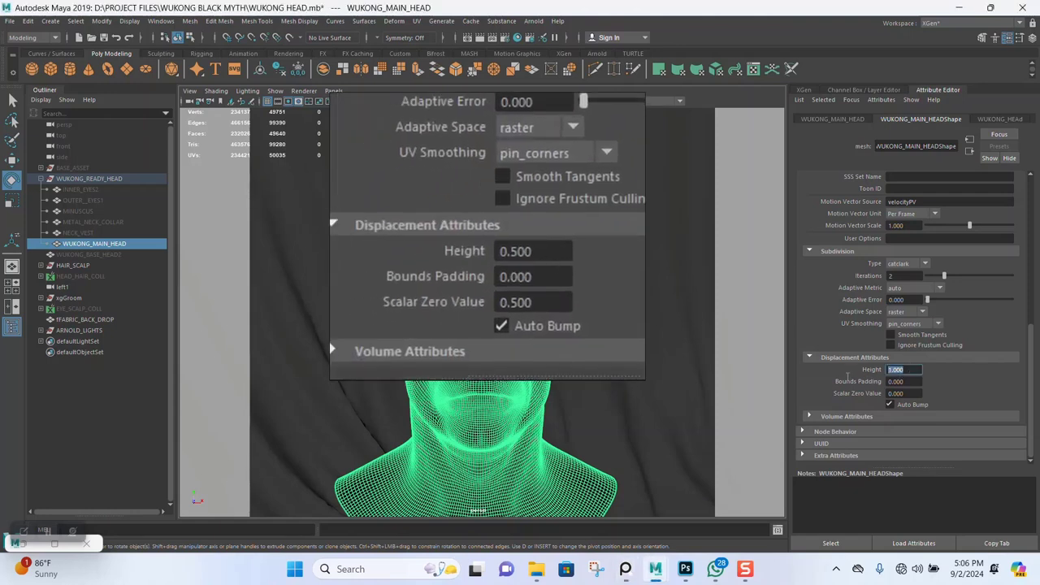
{"action": "left_click", "coordinate": [910, 368]}
{"action": "type", "text": "0"}
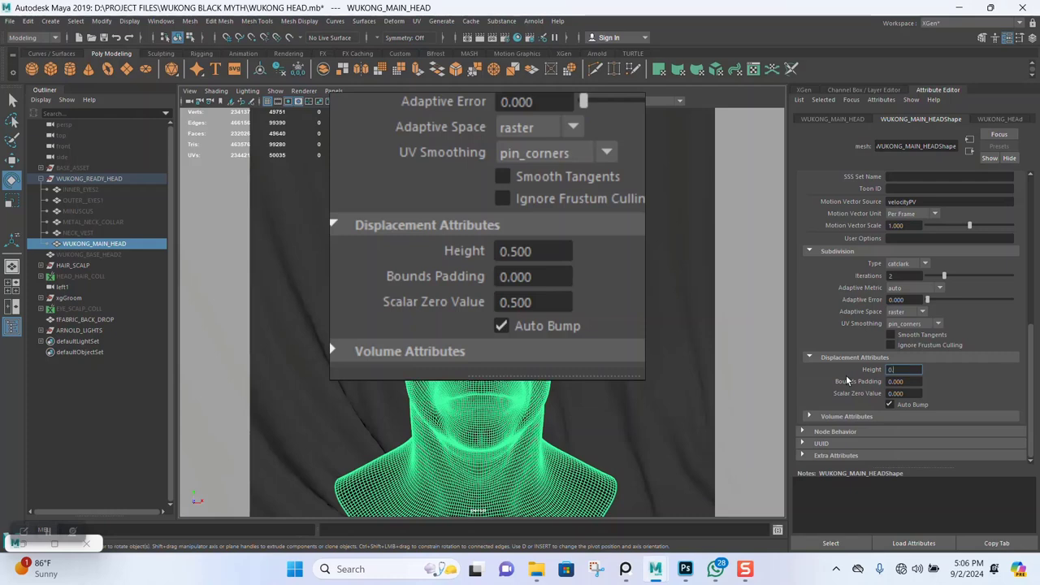
{"action": "type", "text": ".5"}
{"action": "key", "text": "Return"}
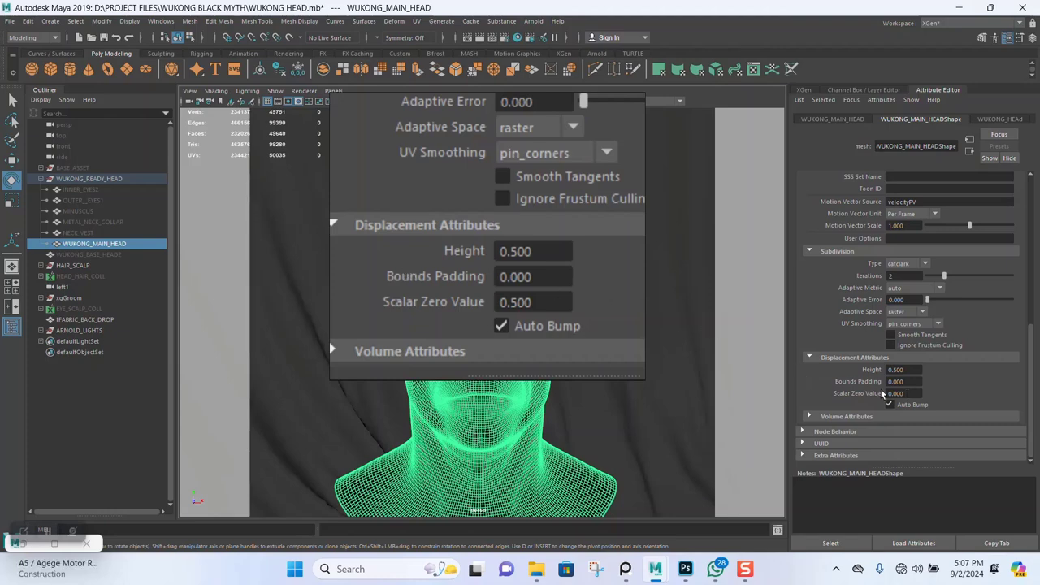
{"action": "left_click_drag", "start_coordinate": [907, 393], "coordinate": [844, 402]}
{"action": "type", "text": "0.5"}
{"action": "key", "text": "Return"}
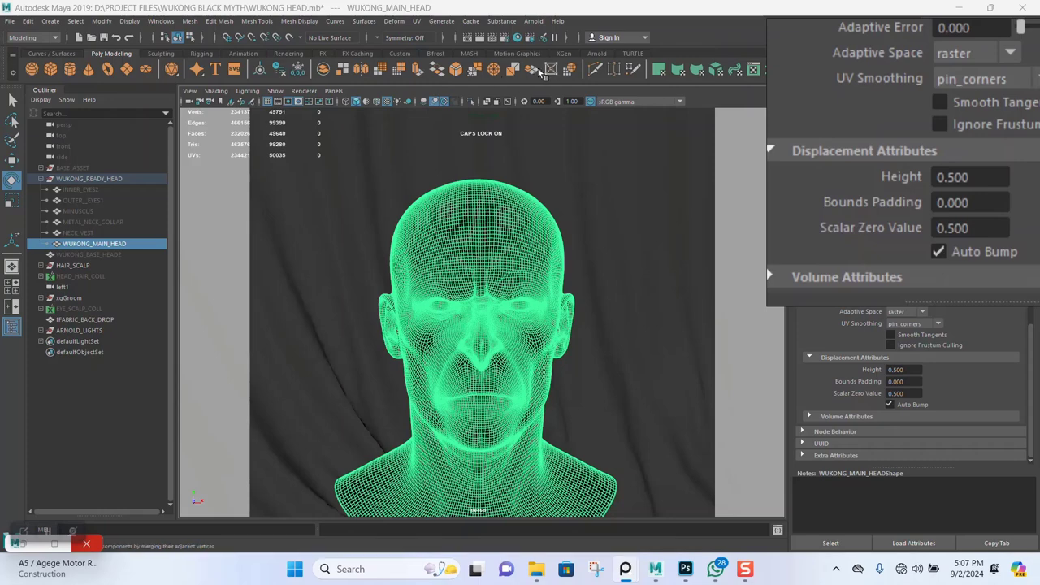
Step: Open the Arnold RenderView from the Arnold shelf and re-render the head
{"action": "left_click", "coordinate": [598, 54]}
{"action": "left_click", "coordinate": [342, 70]}
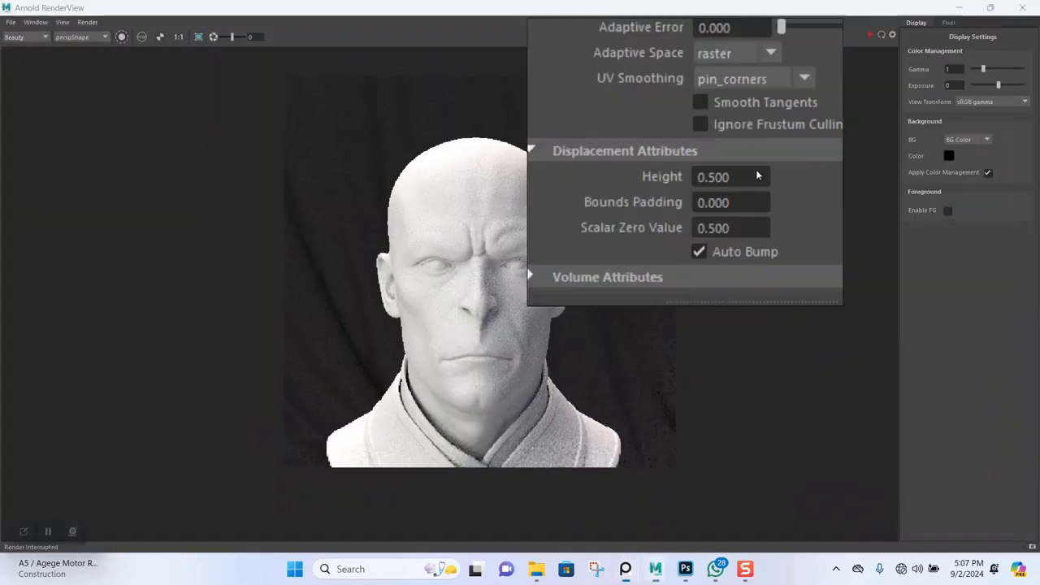
{"action": "left_click", "coordinate": [868, 36]}
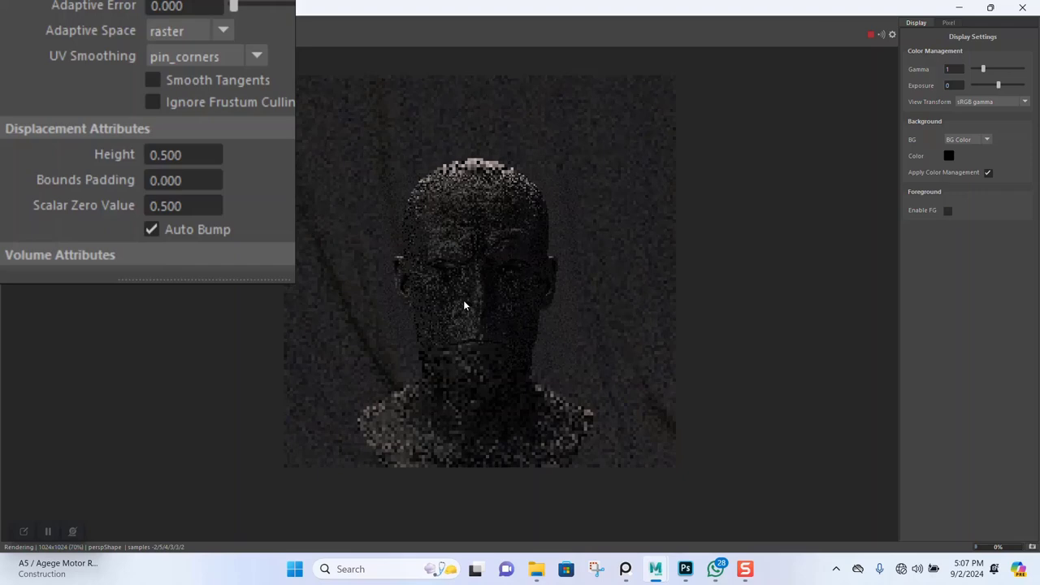
{"action": "scroll", "coordinate": [464, 304], "scroll_direction": "up", "scroll_amount": 4}
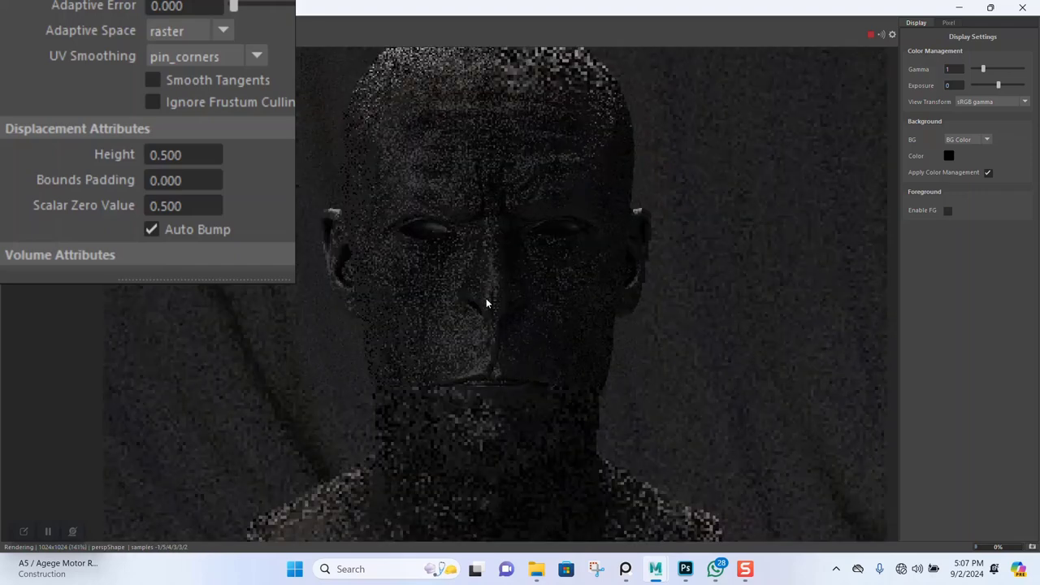
{"action": "scroll", "coordinate": [553, 258], "scroll_direction": "down", "scroll_amount": 2}
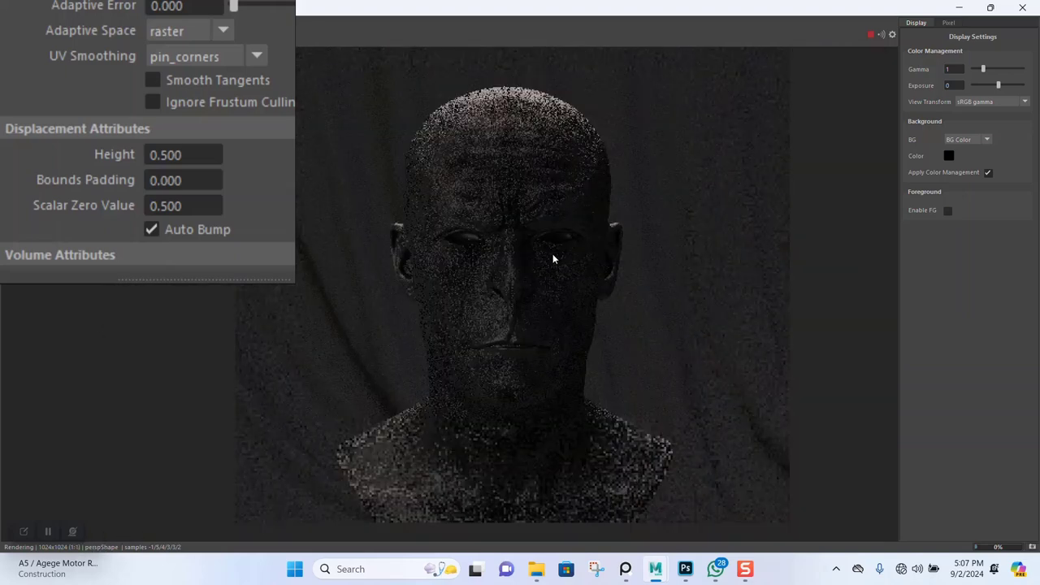
Step: Restore the render window and narrow it to uncover the Attribute Editor
{"action": "left_click", "coordinate": [990, 8]}
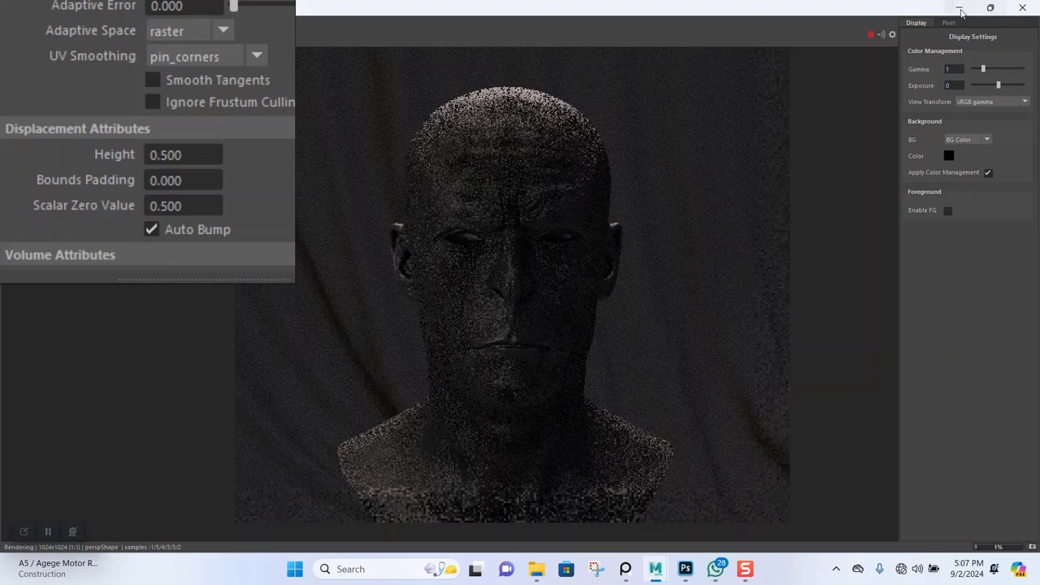
{"action": "double_click", "coordinate": [934, 12]}
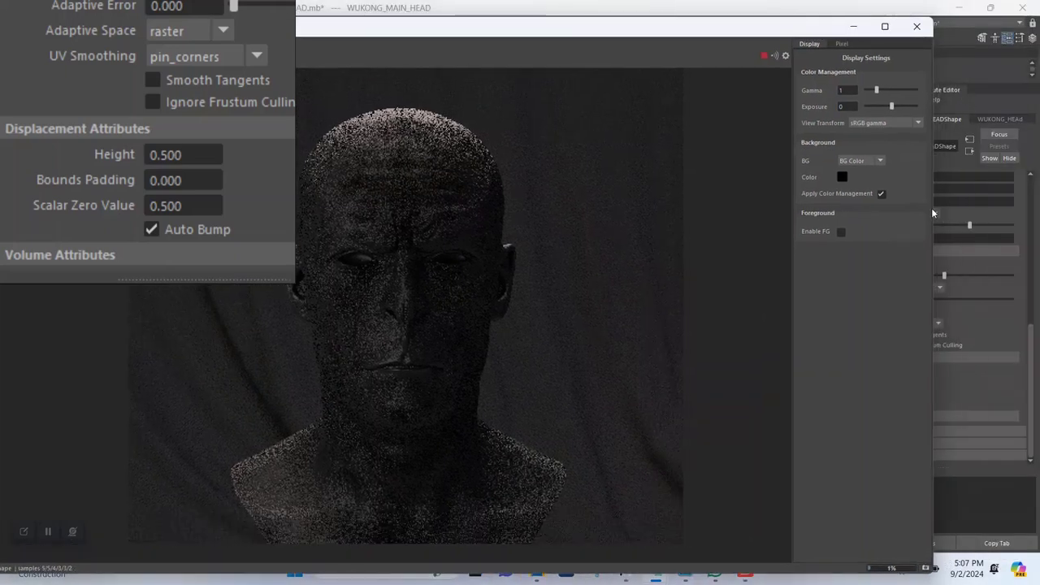
{"action": "left_click_drag", "start_coordinate": [931, 209], "coordinate": [632, 209]}
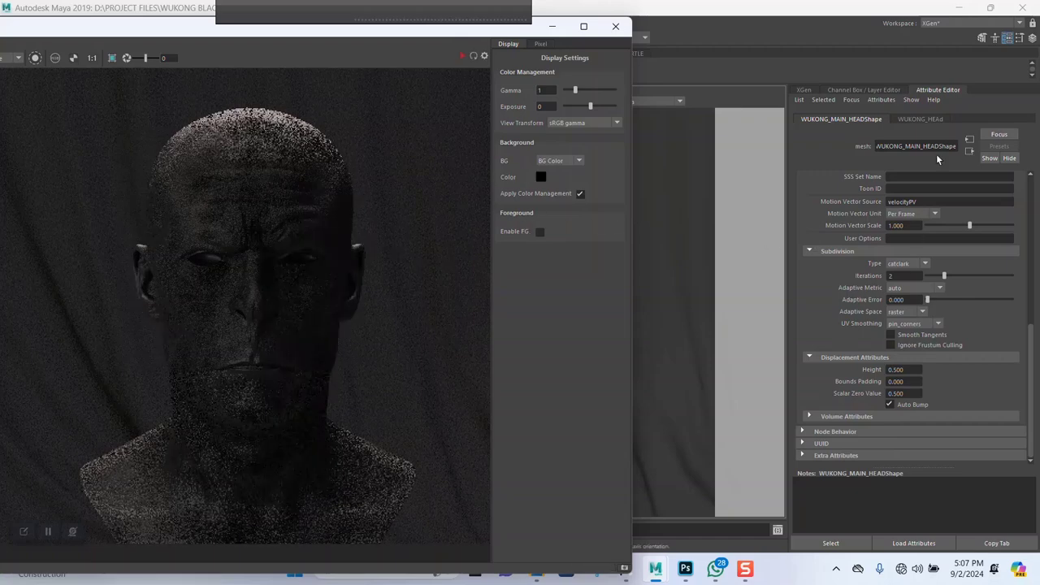
Step: With IPR running, lower the head material's Base Weight to 0.331 and make Base Color grey
{"action": "left_click", "coordinate": [923, 118]}
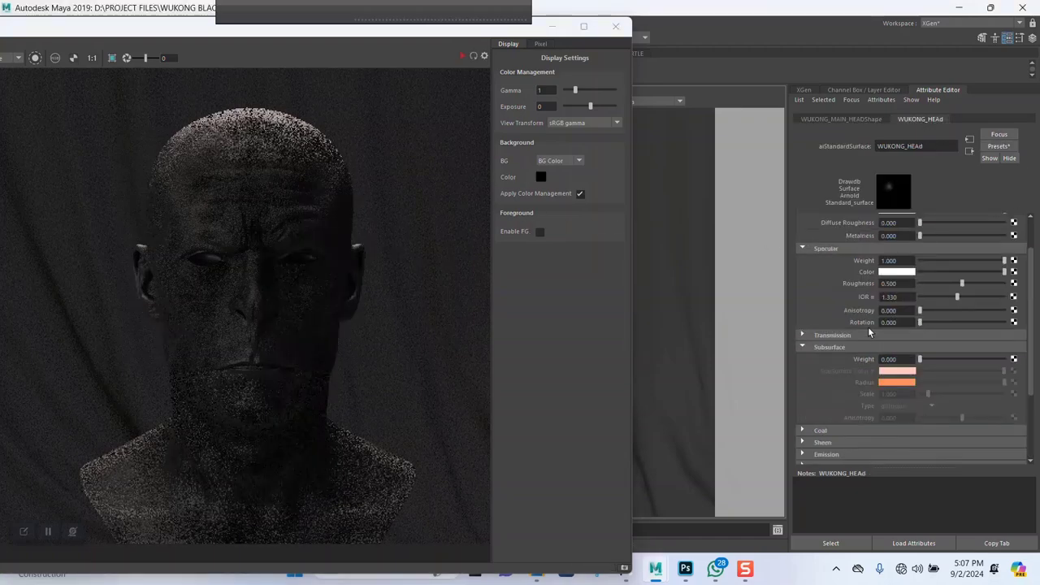
{"action": "scroll", "coordinate": [868, 326], "scroll_direction": "up", "scroll_amount": 2}
{"action": "left_click", "coordinate": [928, 246]}
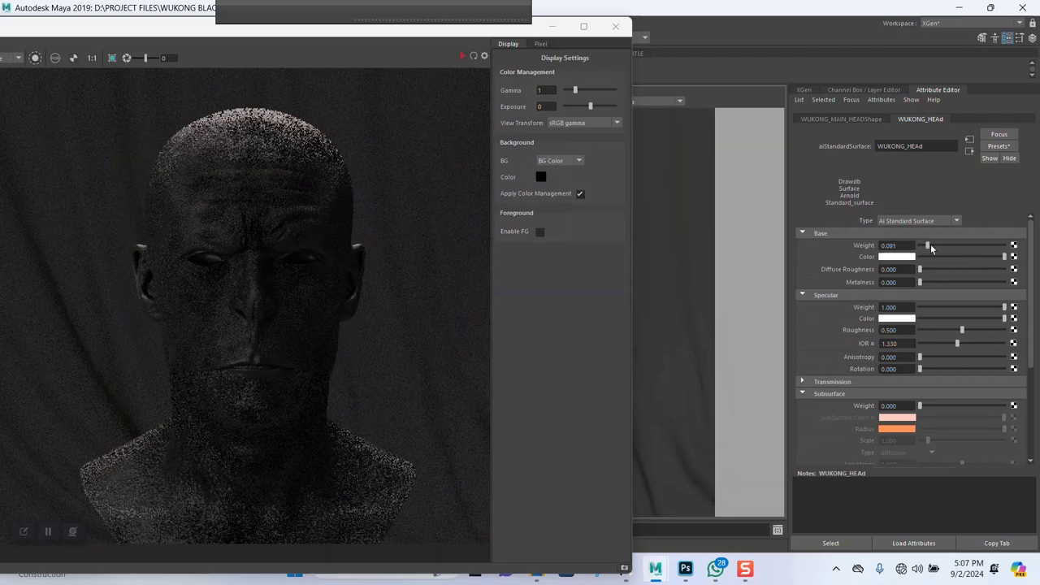
{"action": "left_click_drag", "start_coordinate": [985, 247], "coordinate": [1024, 248]}
{"action": "left_click", "coordinate": [998, 247]}
{"action": "left_click_drag", "start_coordinate": [997, 247], "coordinate": [1000, 247]}
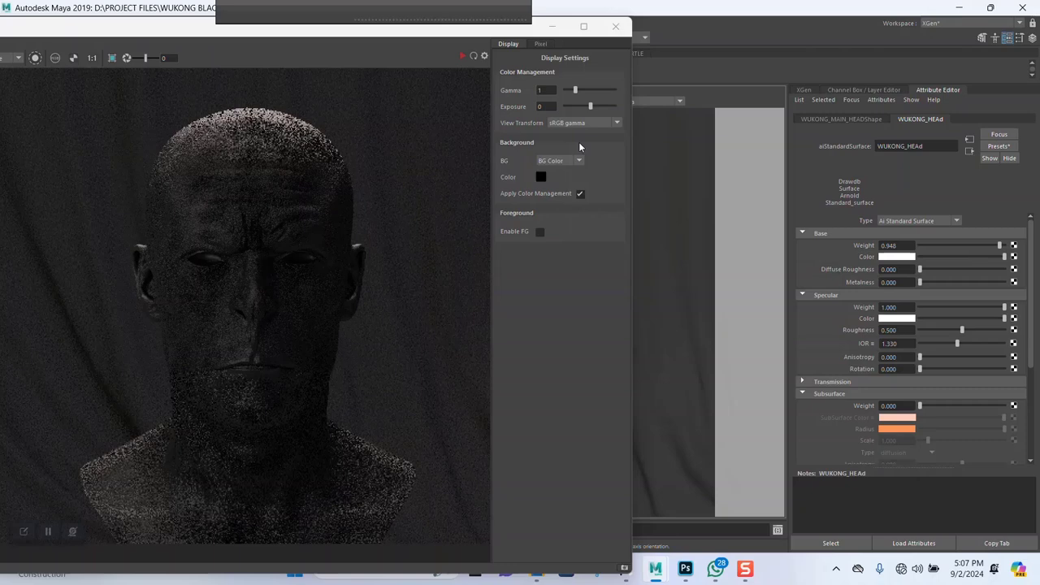
{"action": "left_click", "coordinate": [462, 55]}
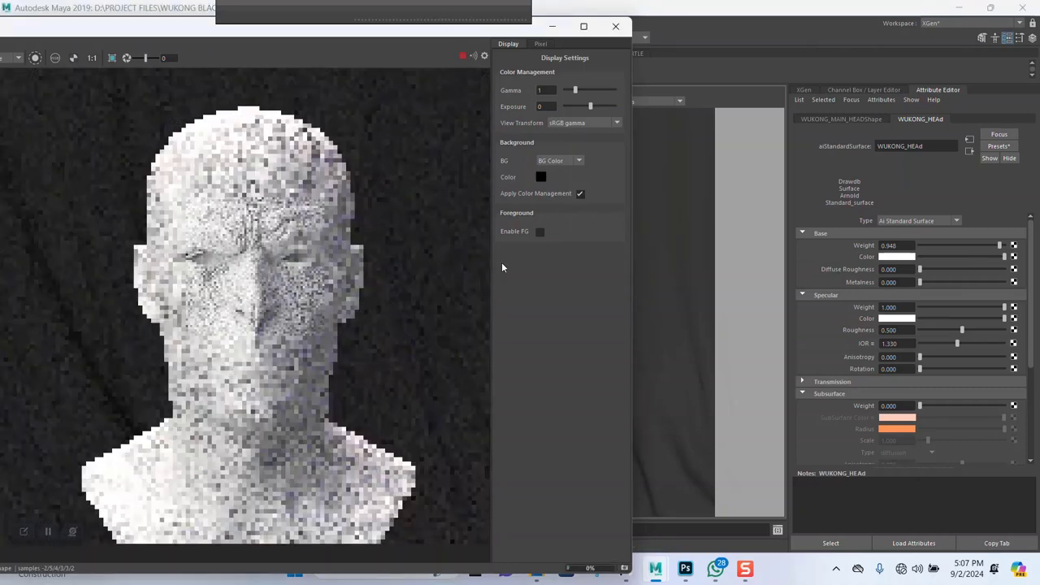
{"action": "left_click", "coordinate": [947, 245]}
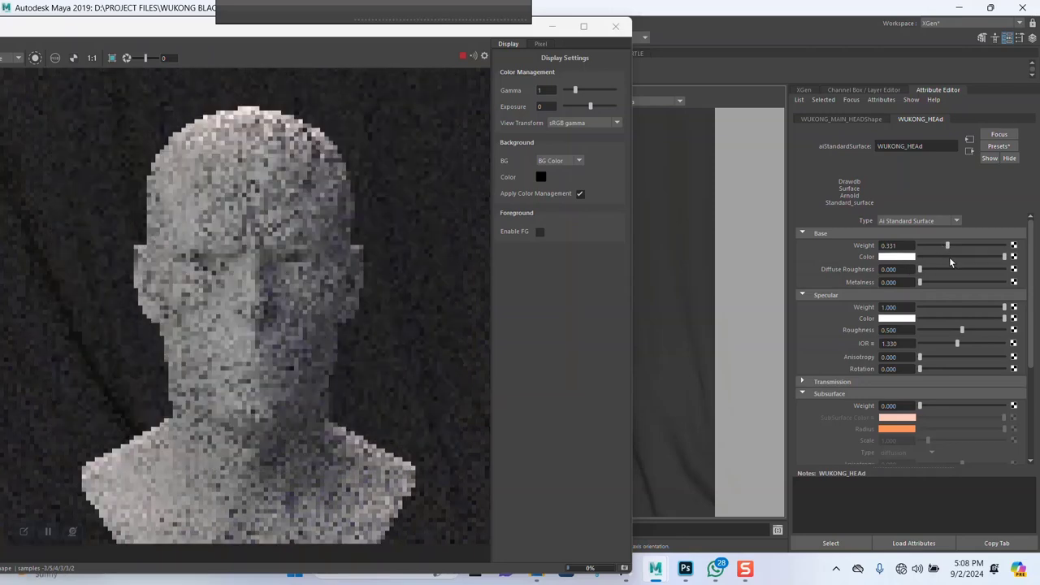
{"action": "left_click", "coordinate": [950, 257]}
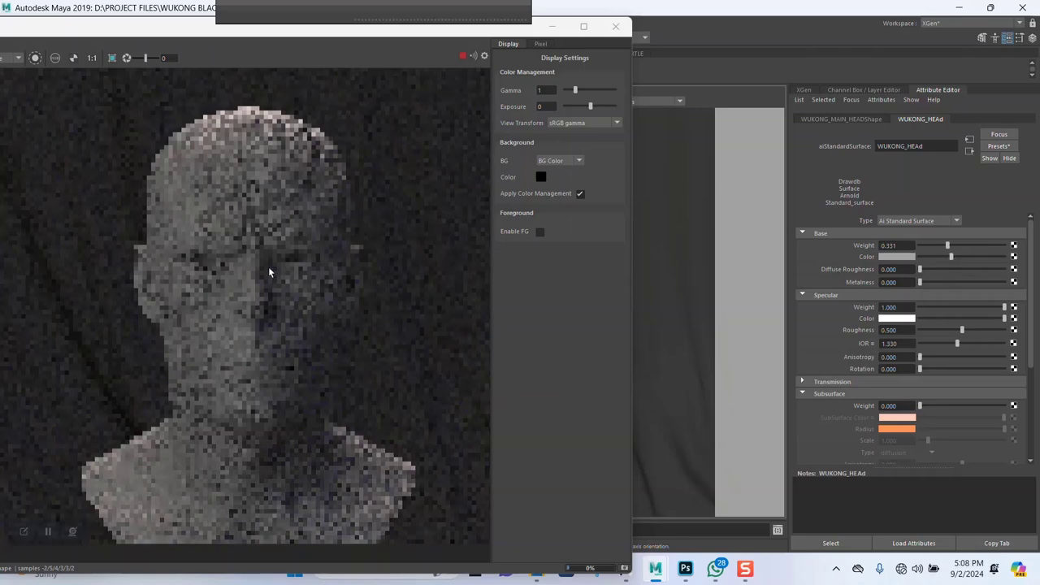
Step: Drag a render region over the wrinkled brow in the Arnold RenderView
{"action": "scroll", "coordinate": [269, 268], "scroll_direction": "up", "scroll_amount": 4}
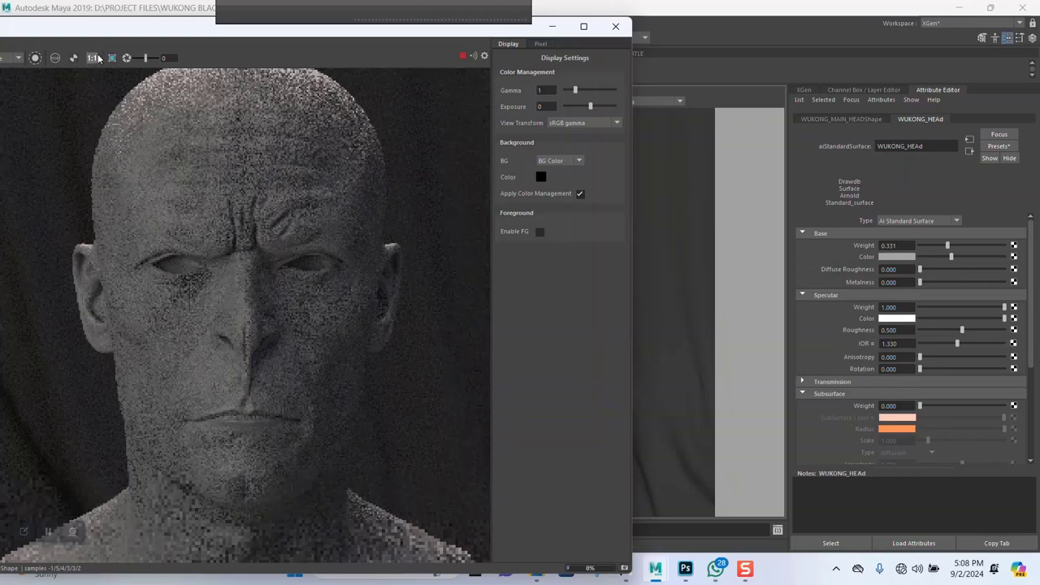
{"action": "left_click_drag", "start_coordinate": [93, 125], "coordinate": [387, 271]}
{"action": "scroll", "coordinate": [242, 227], "scroll_direction": "up", "scroll_amount": 3}
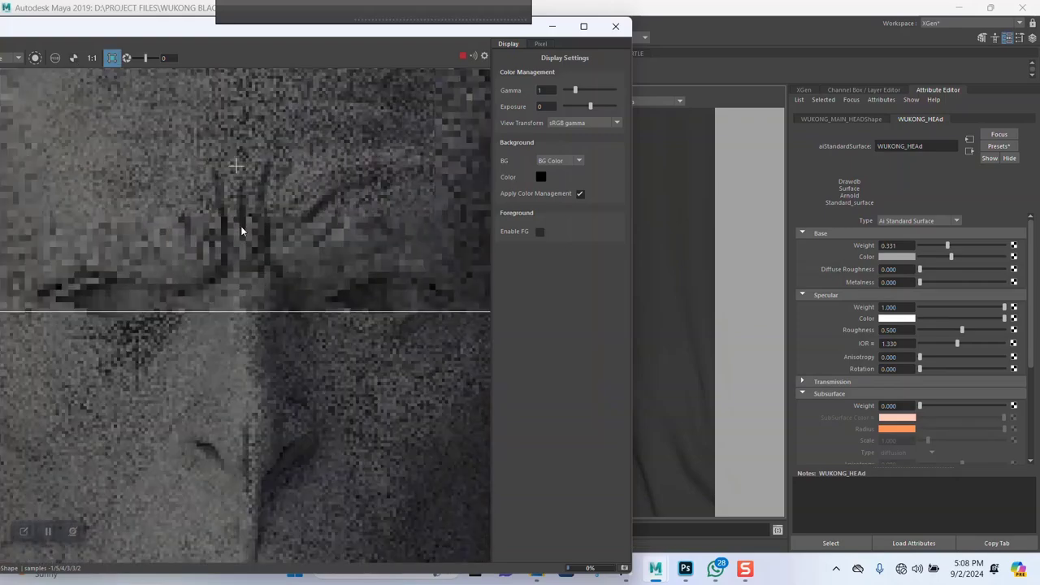
{"action": "scroll", "coordinate": [244, 231], "scroll_direction": "down", "scroll_amount": 4}
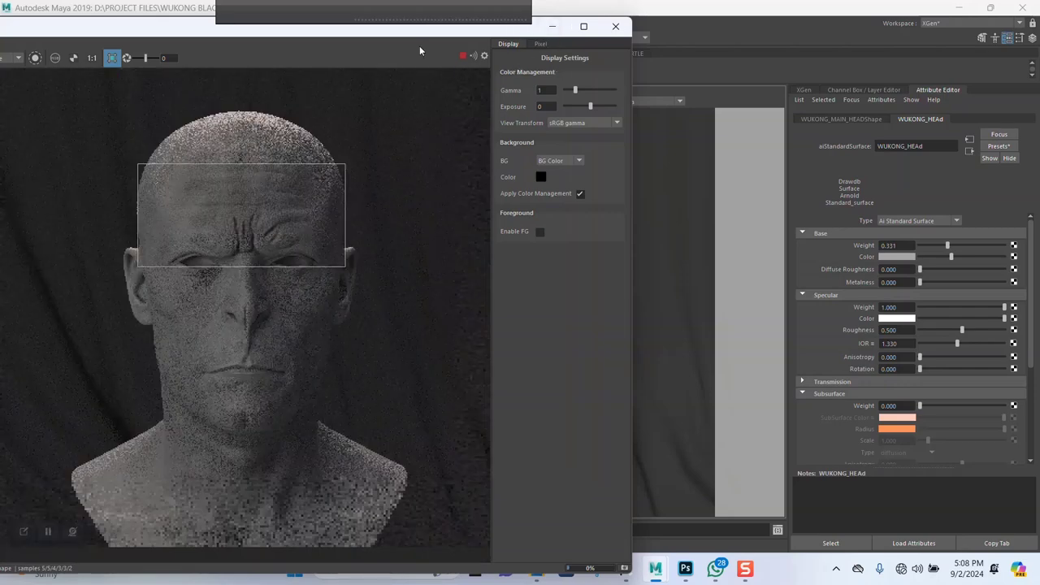
Step: Stop the live render, place the RenderView on the right half, and orbit the head to a new angle
{"action": "left_click", "coordinate": [462, 56]}
{"action": "left_click_drag", "start_coordinate": [235, 32], "coordinate": [838, 24]}
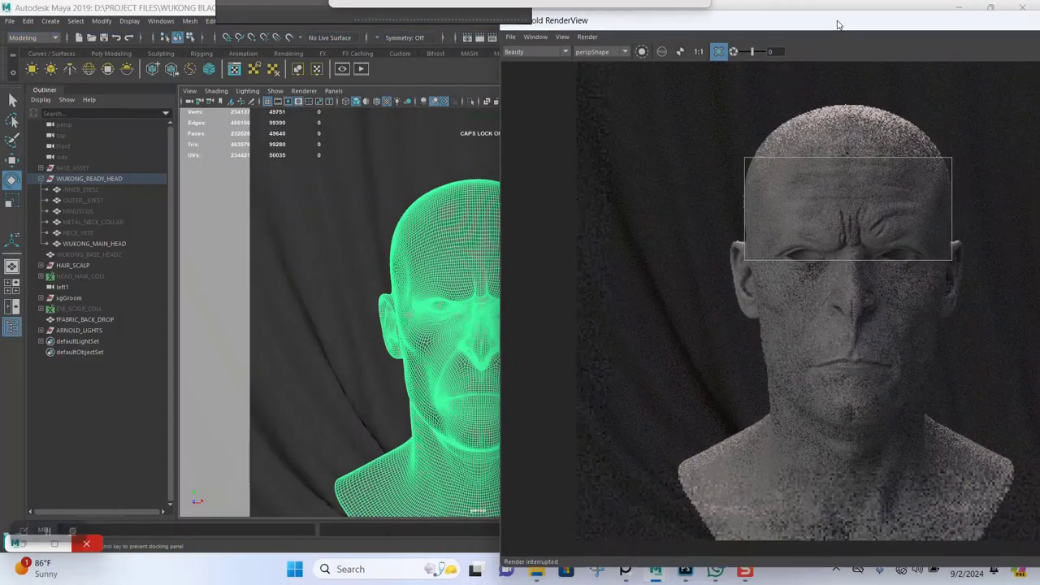
{"action": "scroll", "coordinate": [420, 302], "scroll_direction": "up", "scroll_amount": 5}
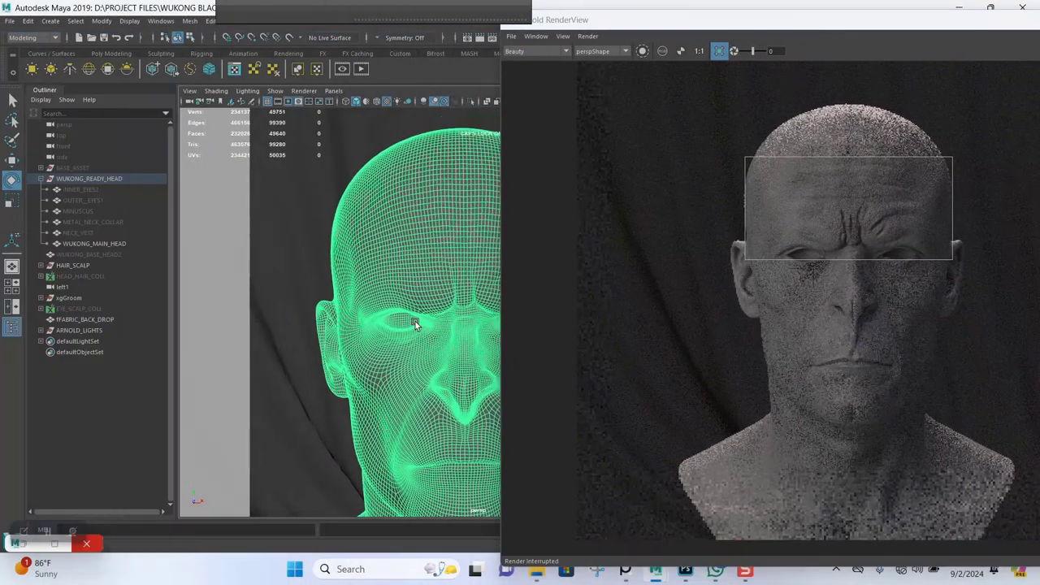
{"action": "left_click_drag", "start_coordinate": [414, 324], "coordinate": [431, 290], "text": "alt"}
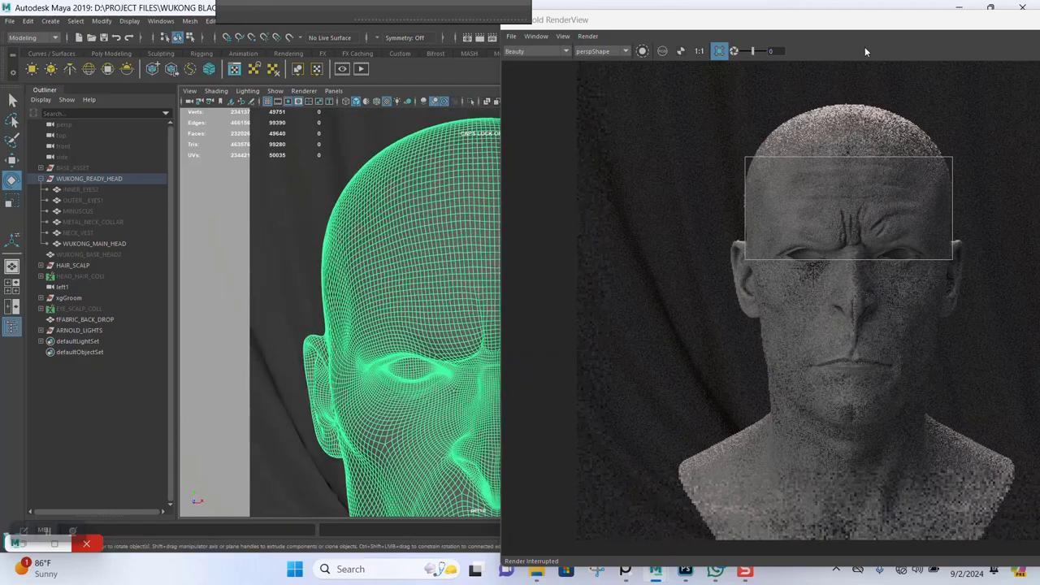
Step: Turn off Crop Region, re-render the full frame, and restore the Hypershade window
{"action": "left_click", "coordinate": [719, 51]}
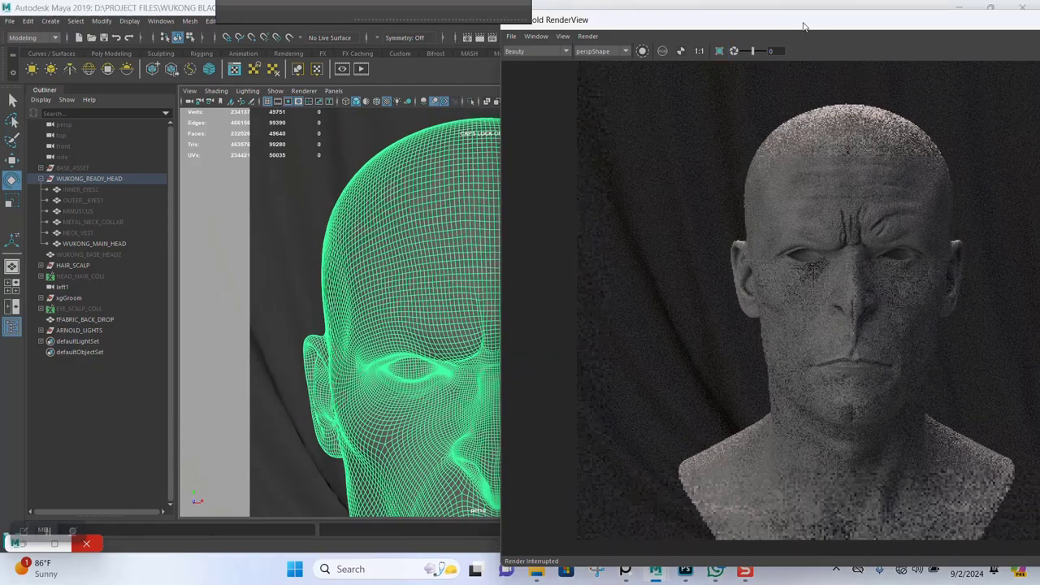
{"action": "left_click_drag", "start_coordinate": [803, 27], "coordinate": [702, 16]}
{"action": "left_click", "coordinate": [845, 43]}
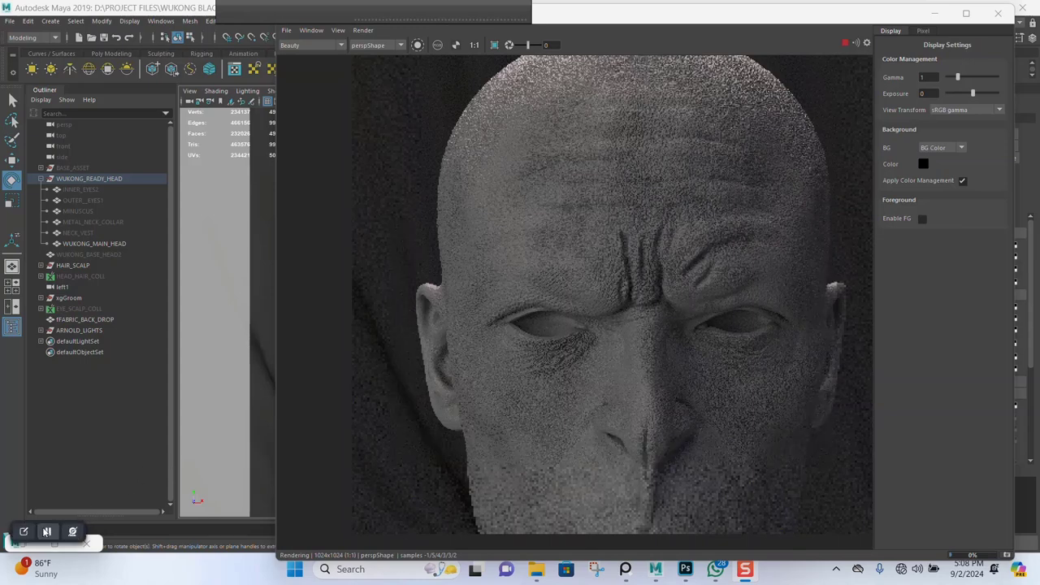
{"action": "left_click", "coordinate": [49, 541]}
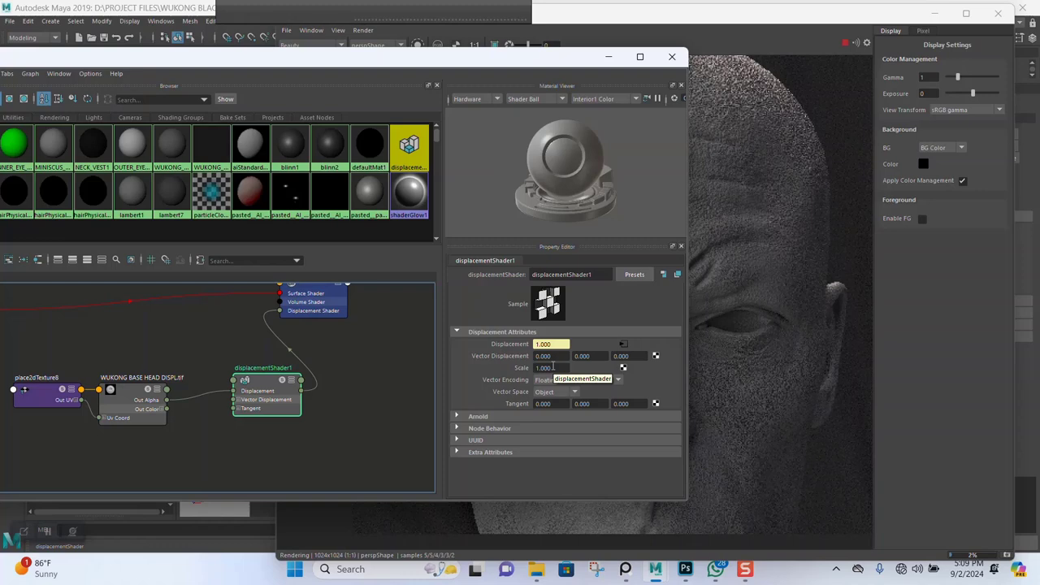
Step: Minimize Hypershade and shrink the RenderView beside displacementShader1's attributes
{"action": "left_click", "coordinate": [608, 57]}
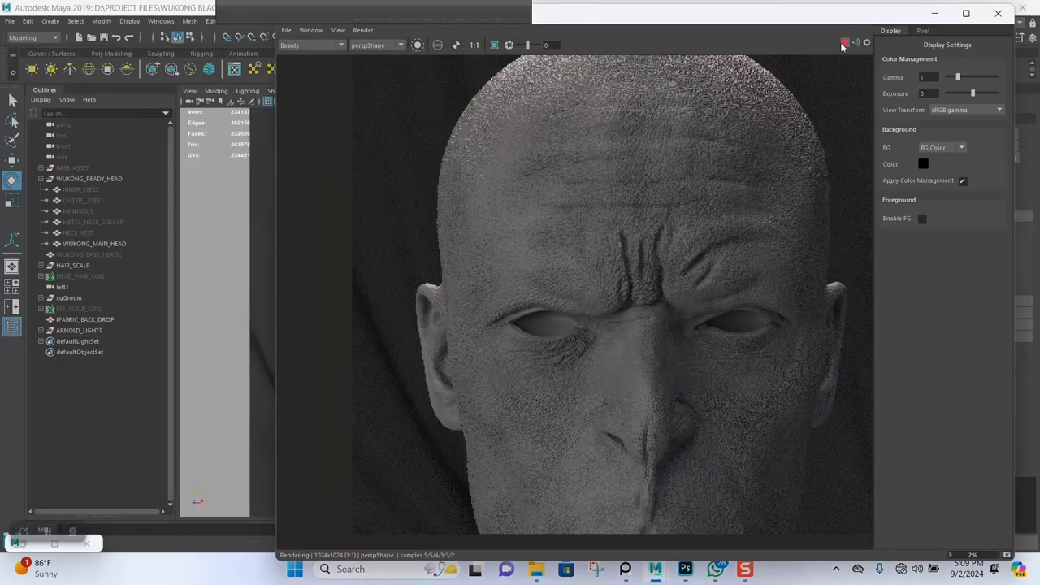
{"action": "left_click_drag", "start_coordinate": [933, 15], "coordinate": [445, 17]}
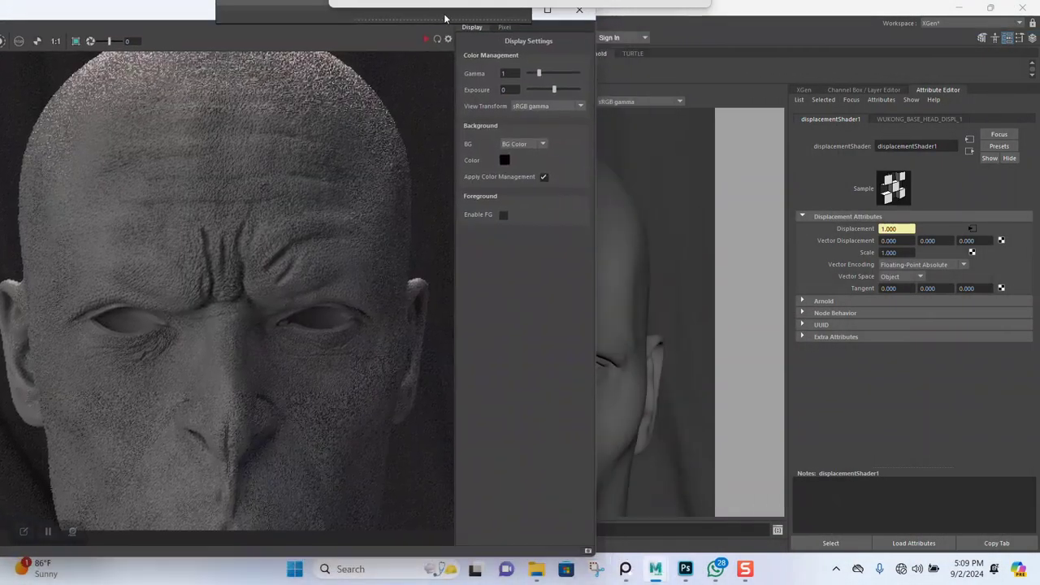
Step: Set WUKONG_MAIN_HEADShape's Arnold displacement Height to 0.15 and start an IPR render
{"action": "left_click", "coordinate": [626, 248]}
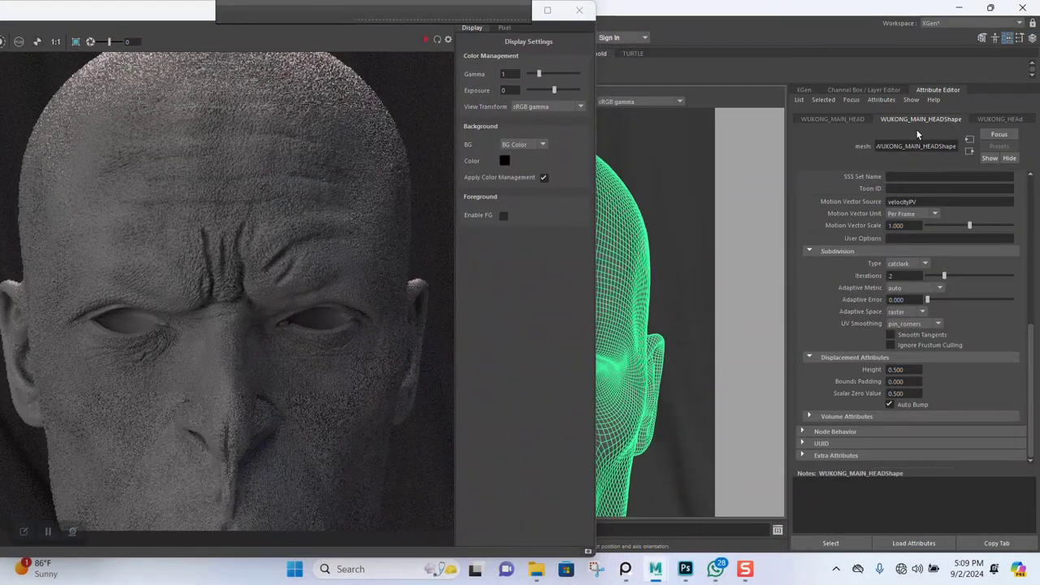
{"action": "left_click", "coordinate": [853, 119]}
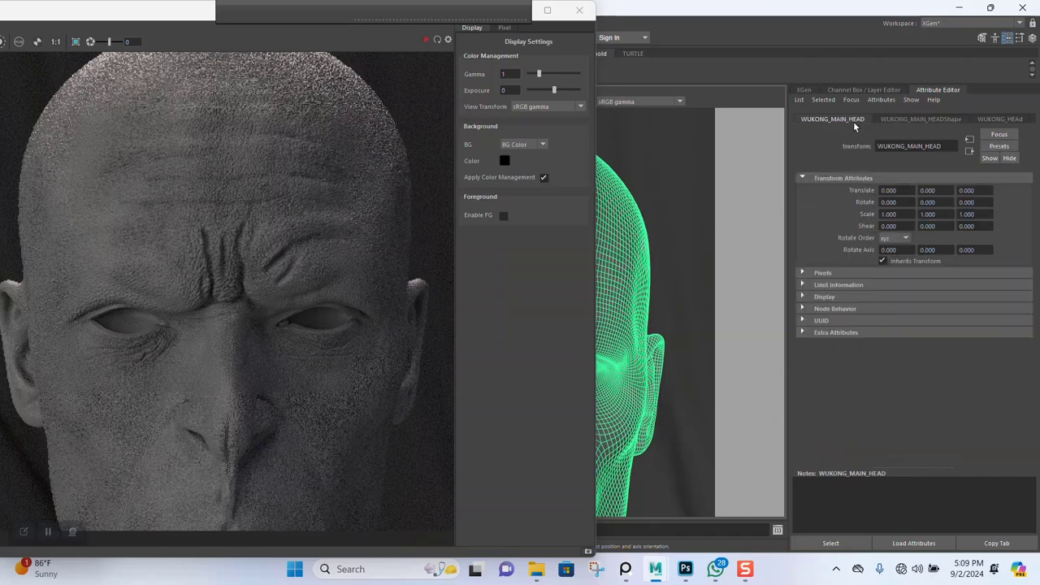
{"action": "left_click", "coordinate": [914, 118]}
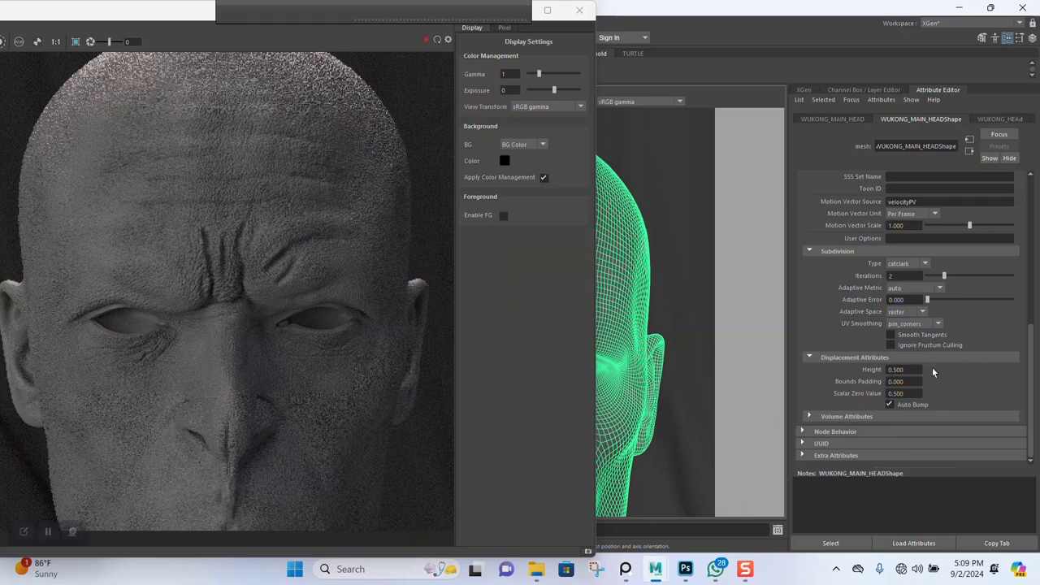
{"action": "left_click", "coordinate": [890, 370]}
{"action": "left_click", "coordinate": [907, 369]}
{"action": "key", "text": "Return"}
{"action": "left_click", "coordinate": [425, 39]}
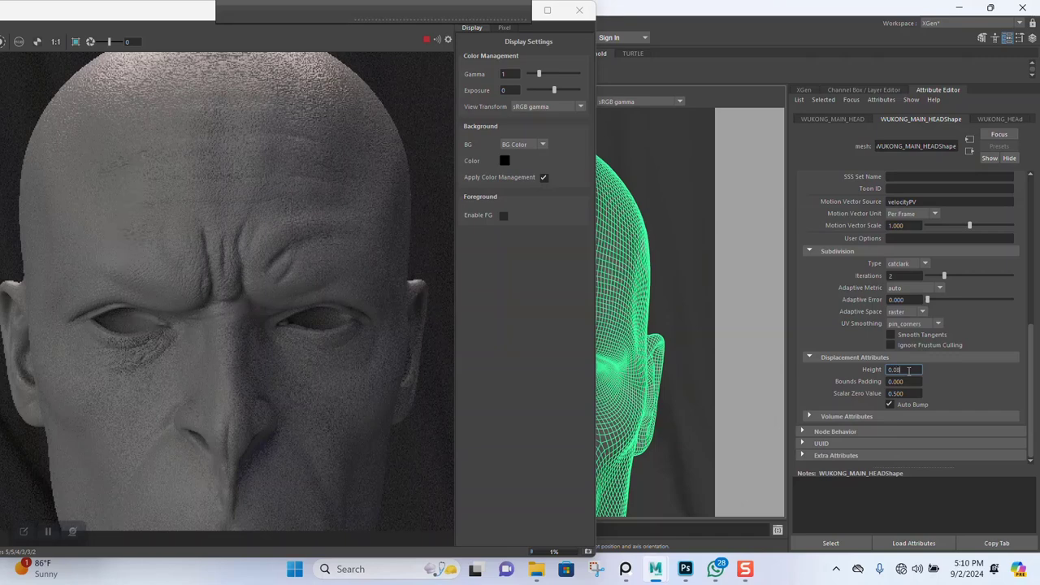
Step: Commit a displacement Height of 0.08 and inspect the face close up in the RenderView
{"action": "key", "text": "Return"}
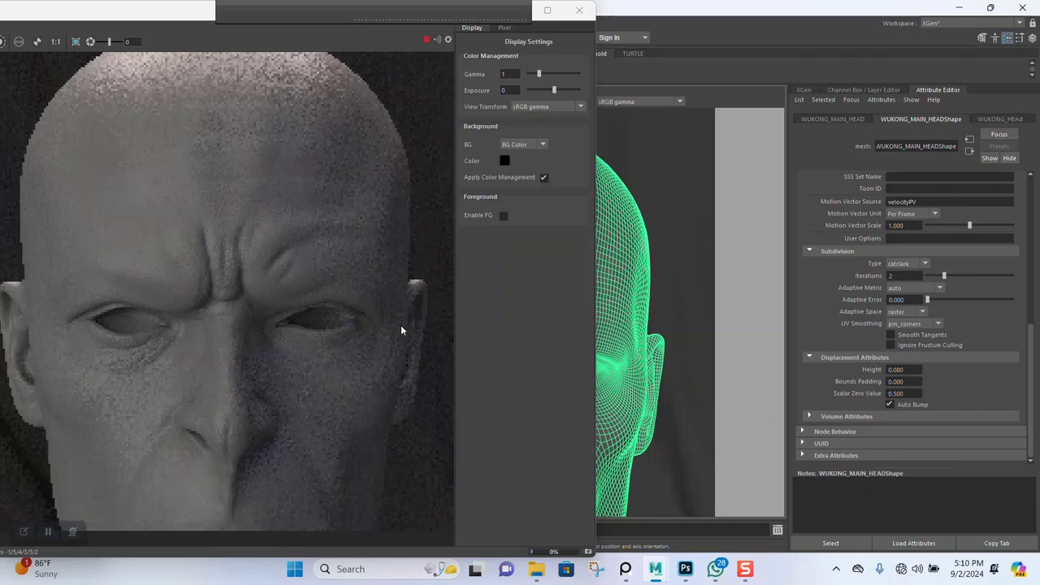
{"action": "scroll", "coordinate": [260, 280], "scroll_direction": "up", "scroll_amount": 2}
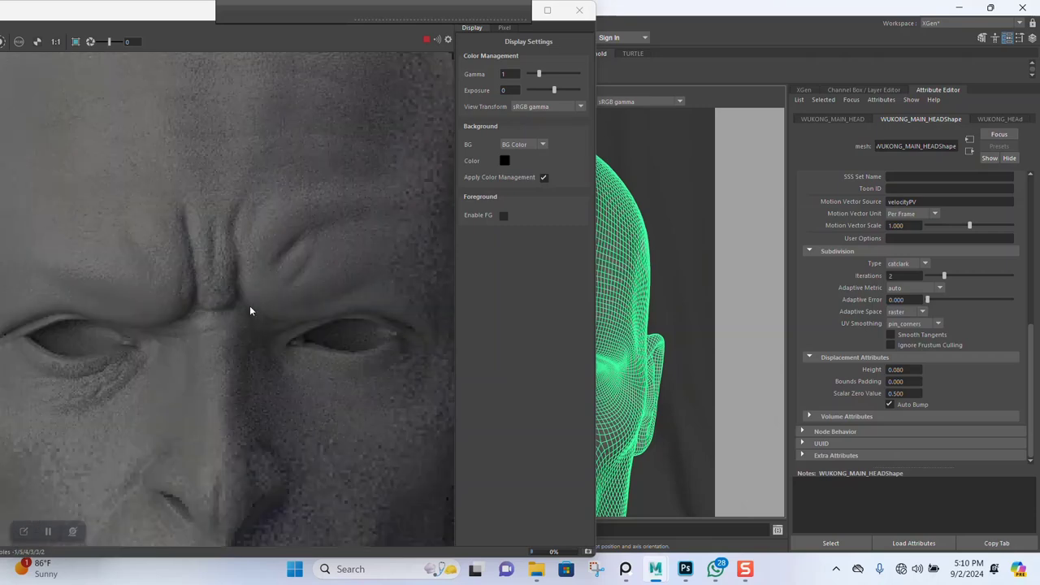
{"action": "scroll", "coordinate": [248, 313], "scroll_direction": "down", "scroll_amount": 2}
{"action": "middle_click_drag", "start_coordinate": [244, 331], "coordinate": [243, 284]}
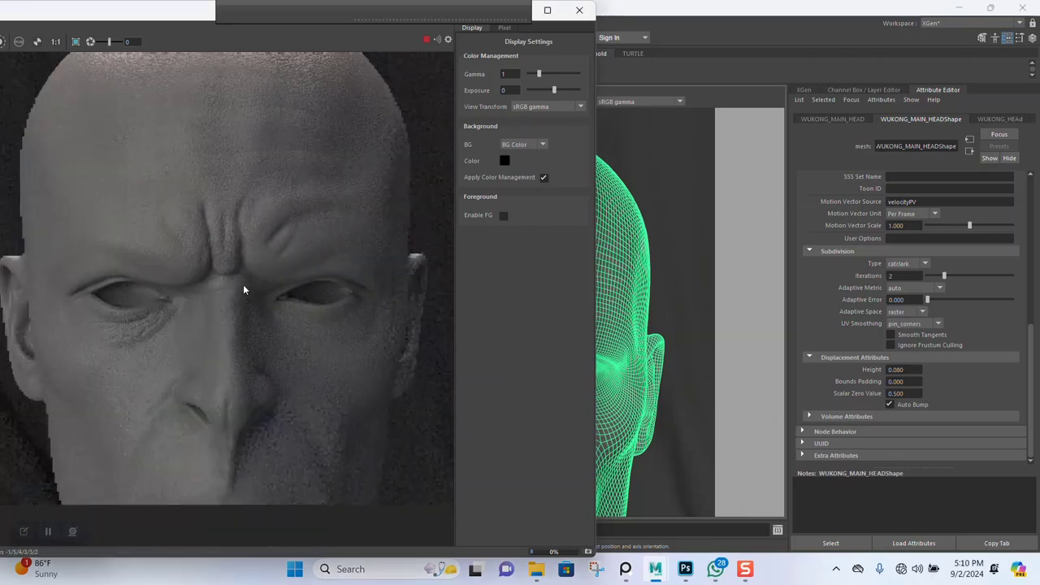
{"action": "scroll", "coordinate": [218, 303], "scroll_direction": "up", "scroll_amount": 2}
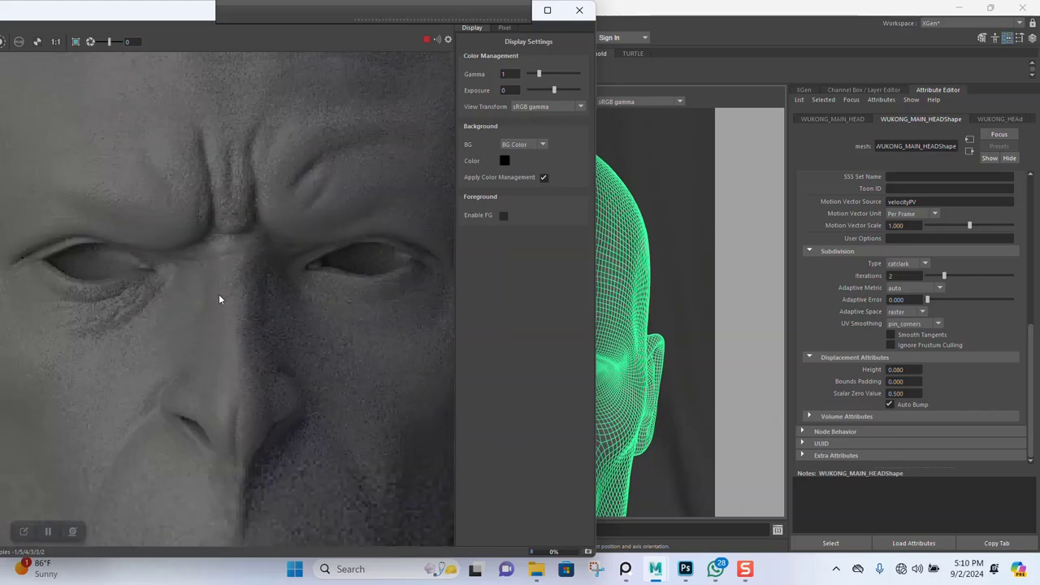
{"action": "left_click", "coordinate": [76, 42]}
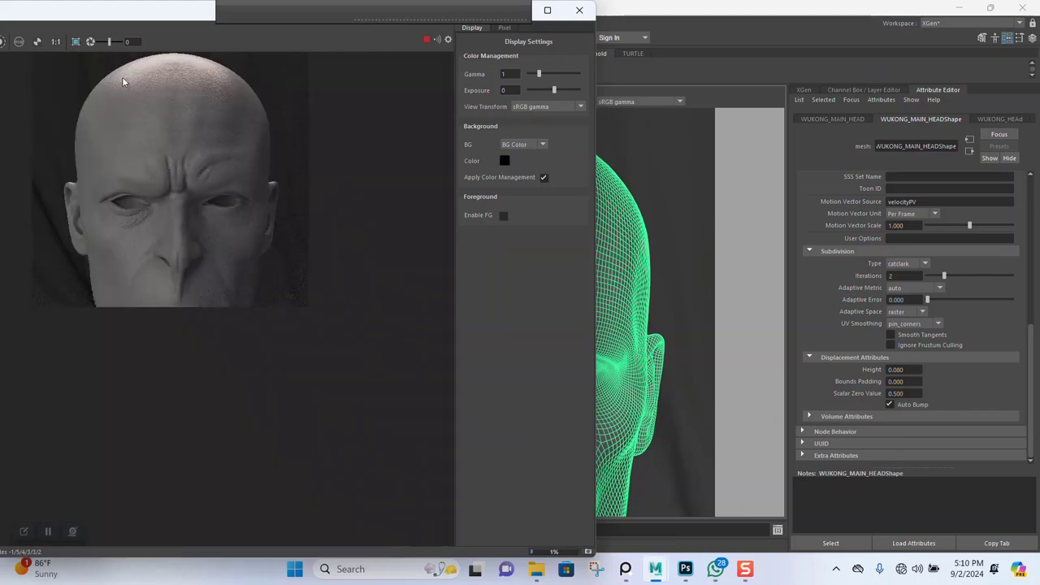
{"action": "scroll", "coordinate": [241, 286], "scroll_direction": "up", "scroll_amount": 4}
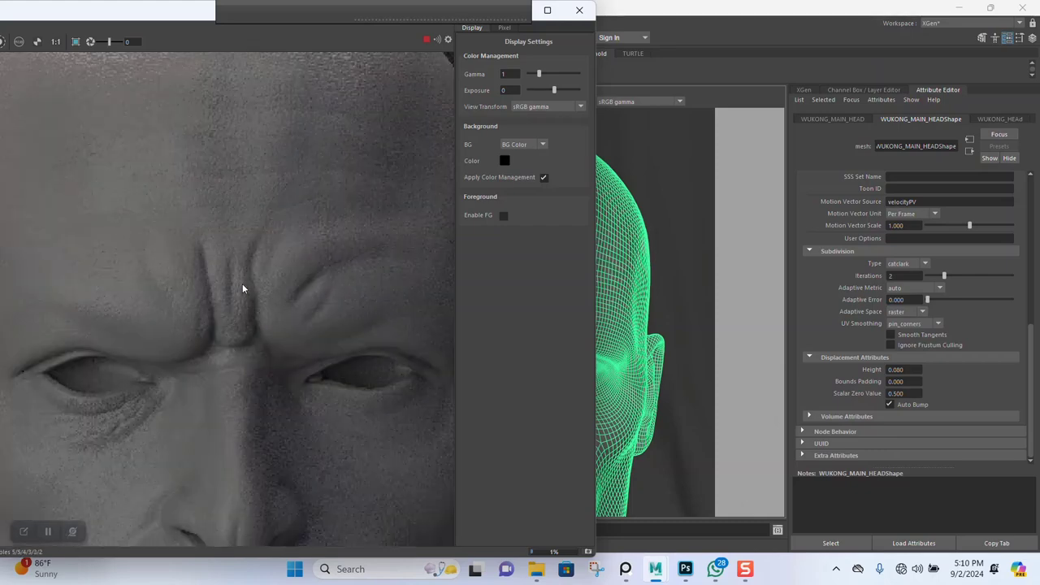
{"action": "scroll", "coordinate": [242, 286], "scroll_direction": "down", "scroll_amount": 2}
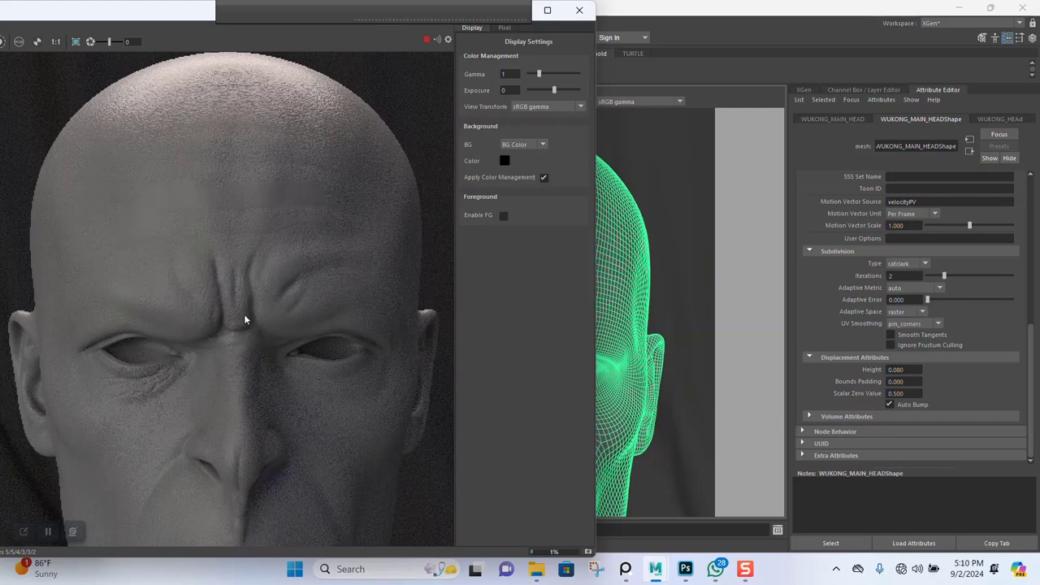
{"action": "middle_click_drag", "start_coordinate": [244, 314], "coordinate": [256, 212]}
{"action": "scroll", "coordinate": [236, 266], "scroll_direction": "up", "scroll_amount": 1}
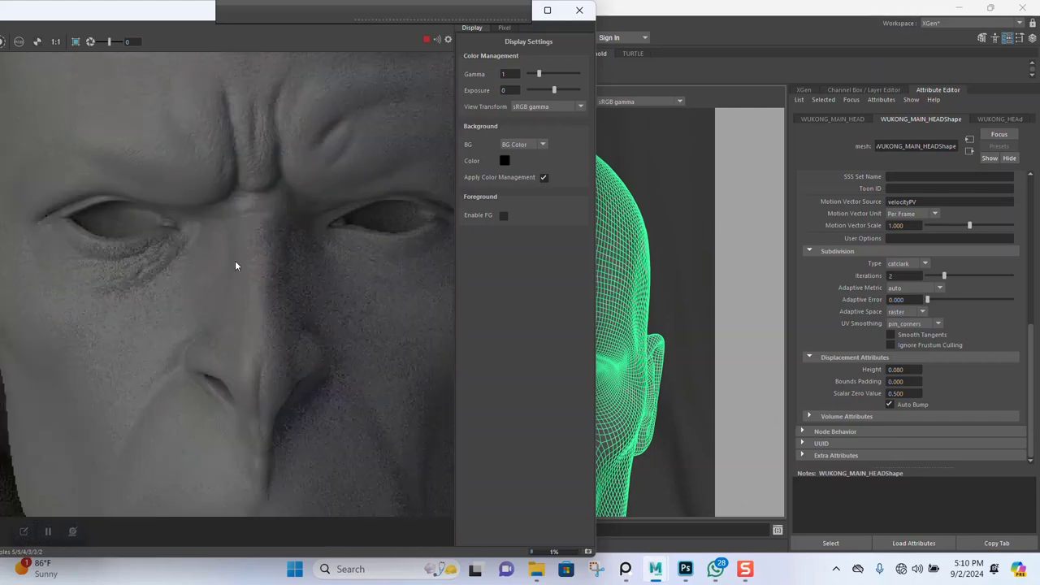
{"action": "scroll", "coordinate": [235, 266], "scroll_direction": "up", "scroll_amount": 1}
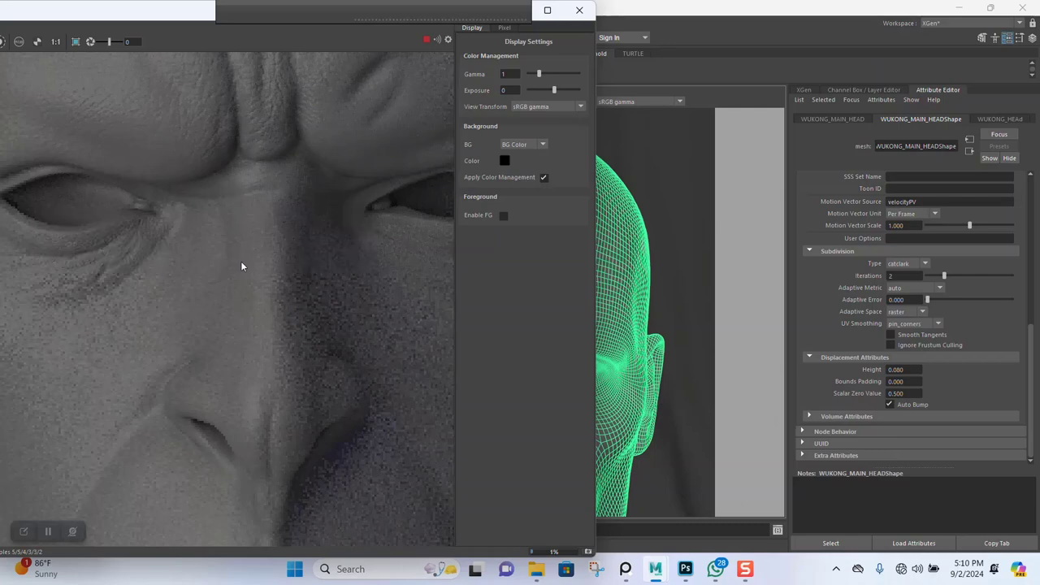
{"action": "scroll", "coordinate": [242, 279], "scroll_direction": "down", "scroll_amount": 1}
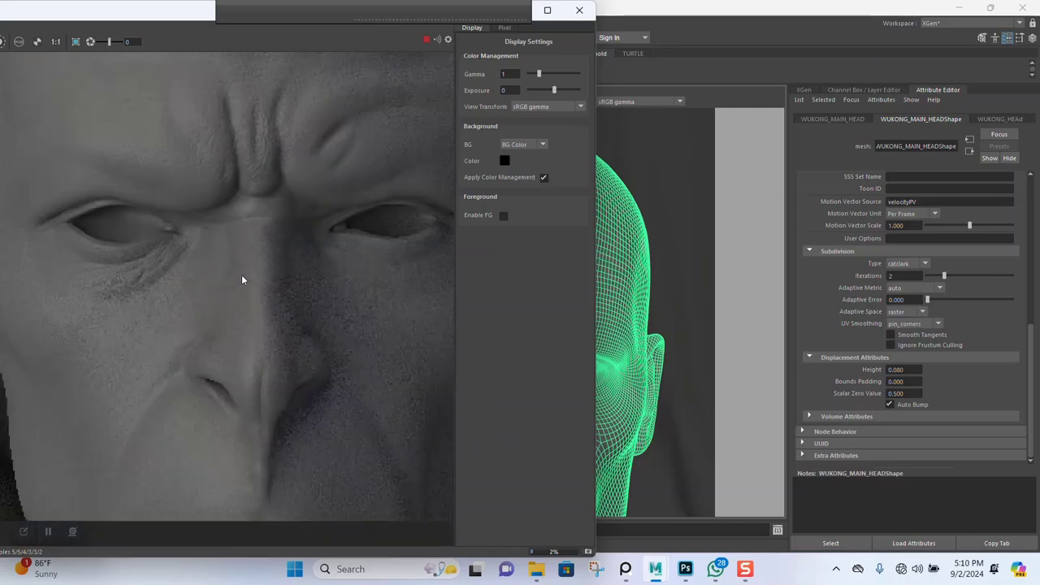
{"action": "middle_click_drag", "start_coordinate": [245, 274], "coordinate": [249, 296]}
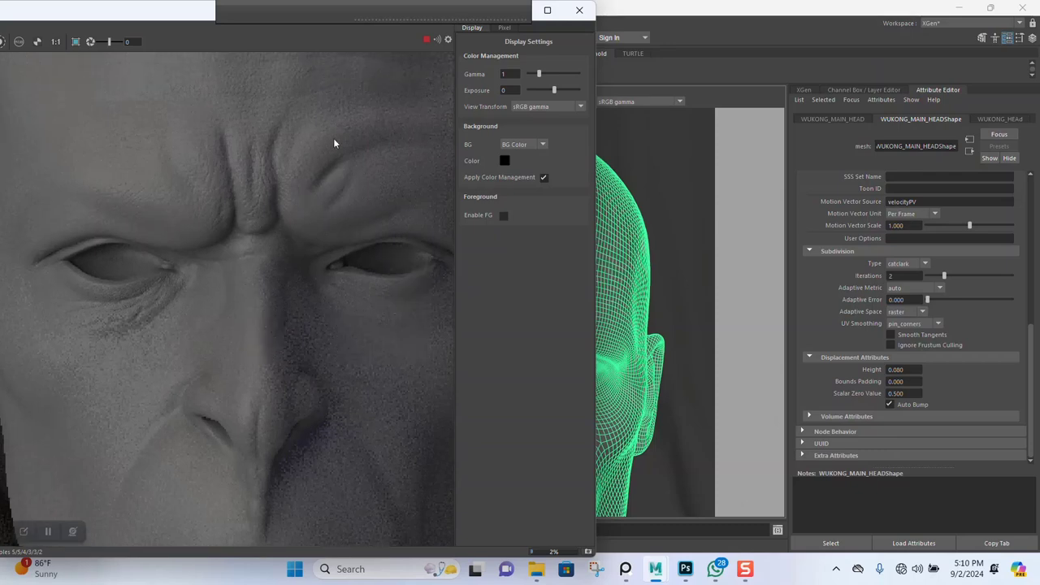
Step: Stop the render, move the RenderView aside, and bring up Hypershade with the SP TEXURES folder
{"action": "left_click", "coordinate": [427, 39]}
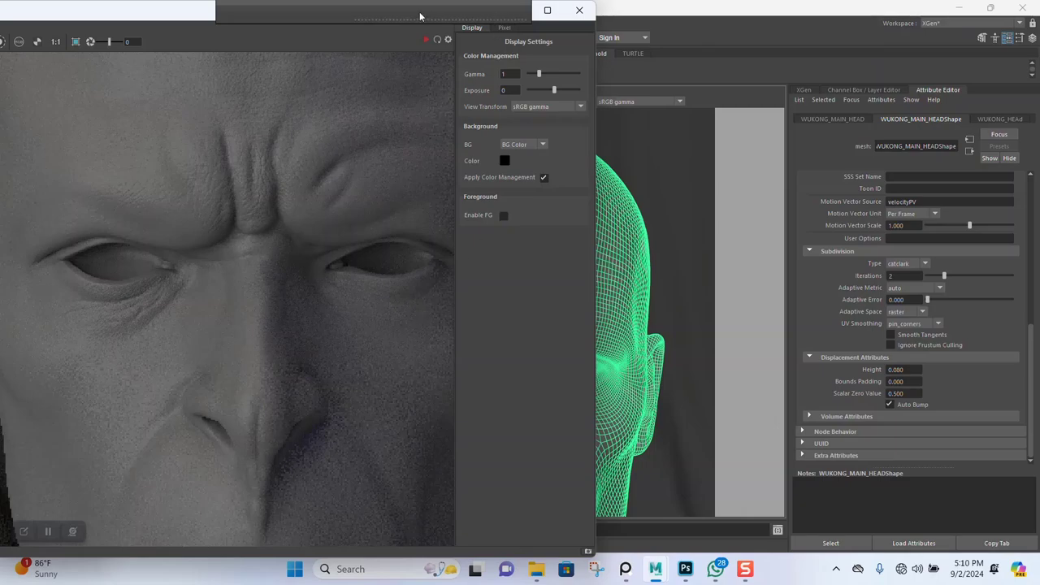
{"action": "left_click_drag", "start_coordinate": [420, 16], "coordinate": [605, 24]}
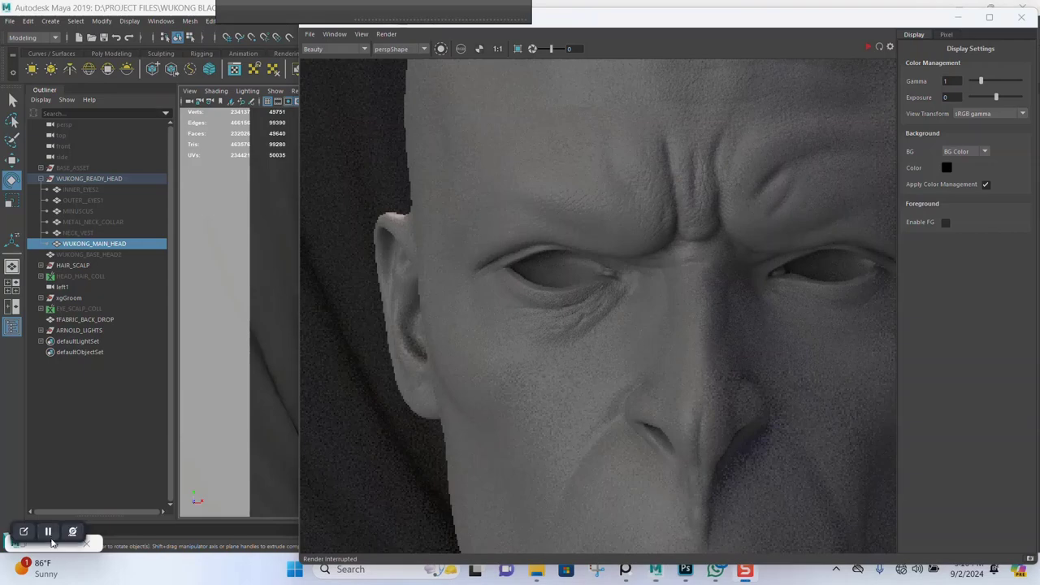
{"action": "left_click", "coordinate": [57, 545]}
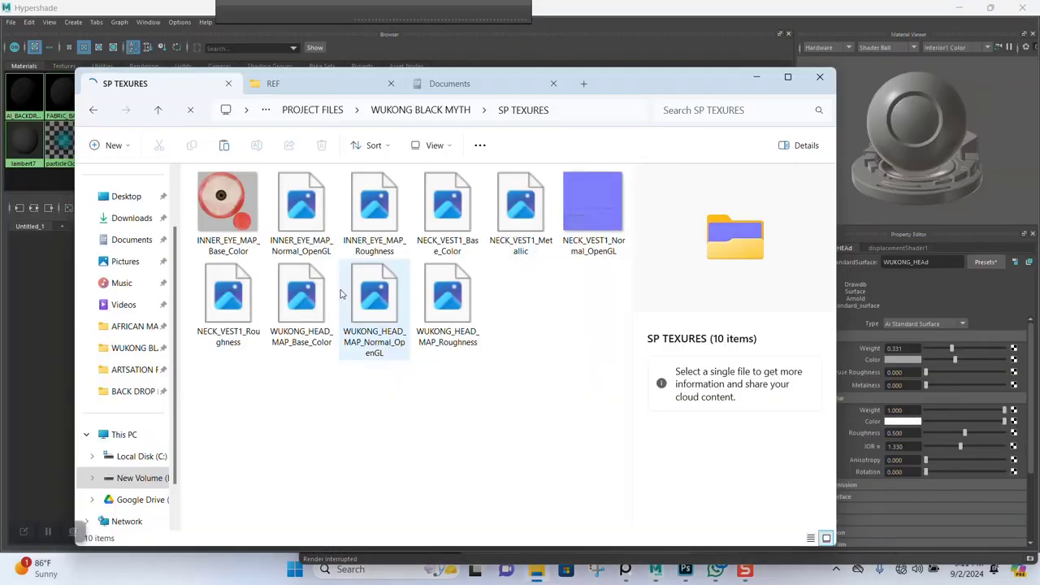
Step: Import the Base_Color, Normal_OpenGL and Roughness head maps into the shader graph
{"action": "left_click", "coordinate": [325, 335]}
{"action": "left_click", "coordinate": [376, 317]}
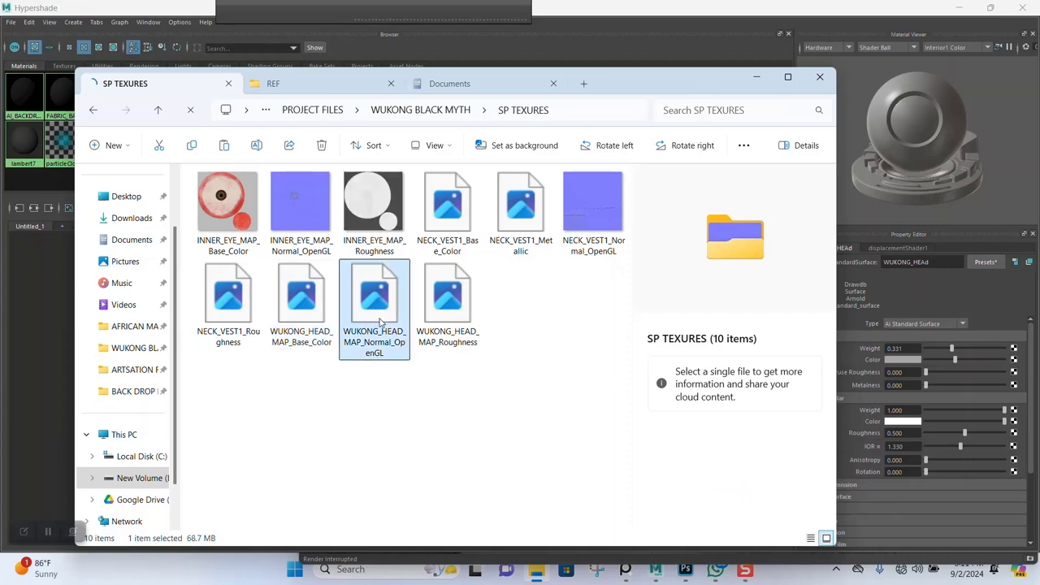
{"action": "left_click", "coordinate": [447, 301]}
{"action": "left_click_drag", "start_coordinate": [286, 388], "coordinate": [479, 269]}
{"action": "left_click_drag", "start_coordinate": [360, 305], "coordinate": [45, 354]}
Step: Arrange the base colour, normal and roughness texture nodes in the graph
{"action": "left_click", "coordinate": [33, 307]}
{"action": "middle_click_drag", "start_coordinate": [206, 436], "coordinate": [471, 437], "text": "alt"}
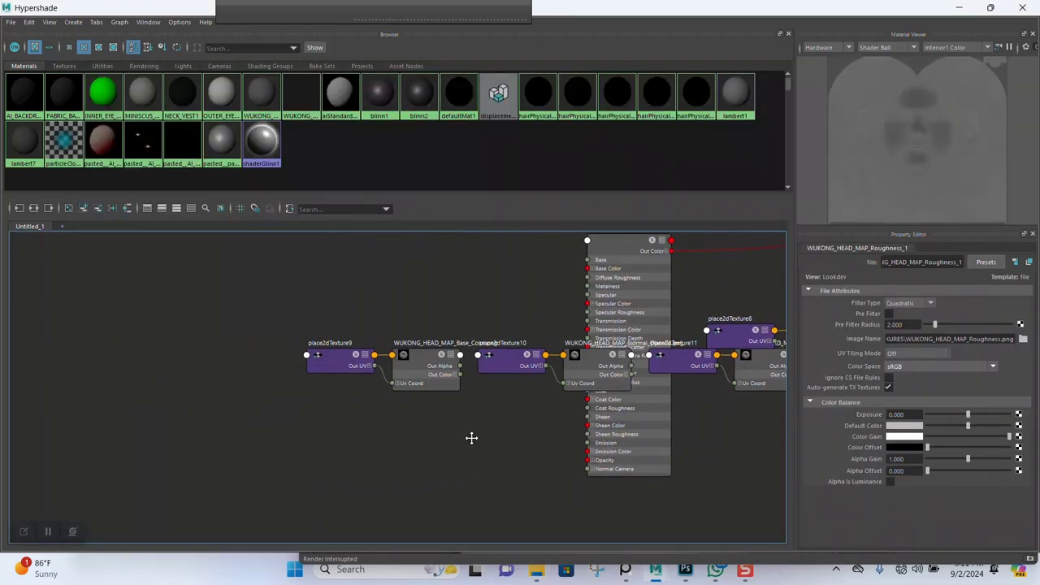
{"action": "left_click_drag", "start_coordinate": [351, 344], "coordinate": [358, 348]}
{"action": "left_click_drag", "start_coordinate": [412, 365], "coordinate": [385, 282]}
{"action": "left_click_drag", "start_coordinate": [467, 327], "coordinate": [311, 469]}
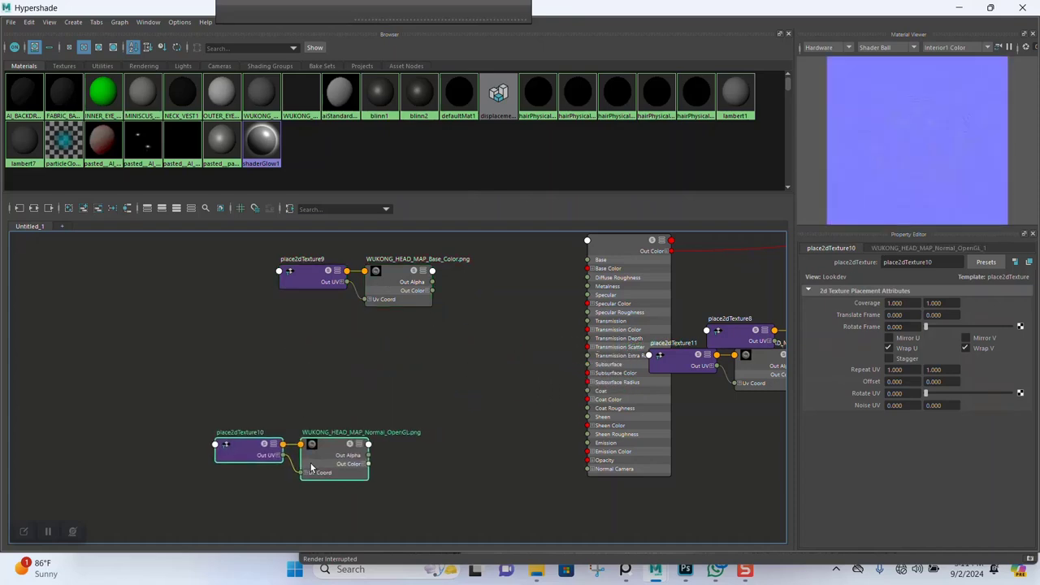
{"action": "left_click_drag", "start_coordinate": [760, 397], "coordinate": [683, 348]}
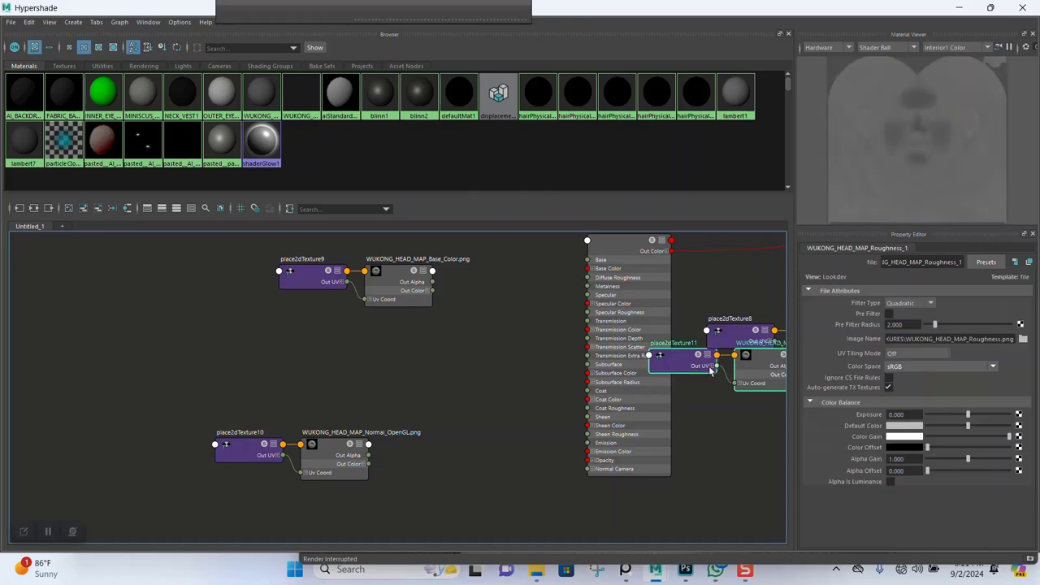
{"action": "left_click_drag", "start_coordinate": [751, 374], "coordinate": [346, 375]}
{"action": "scroll", "coordinate": [433, 369], "scroll_direction": "up", "scroll_amount": 3}
{"action": "middle_click_drag", "start_coordinate": [464, 372], "coordinate": [424, 330], "text": "alt"}
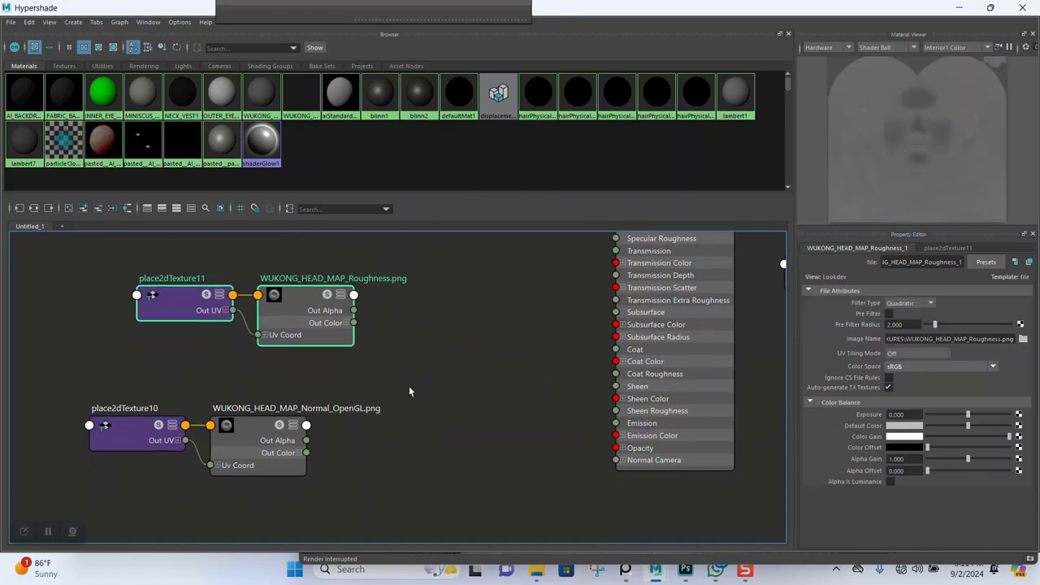
{"action": "left_click", "coordinate": [410, 432]}
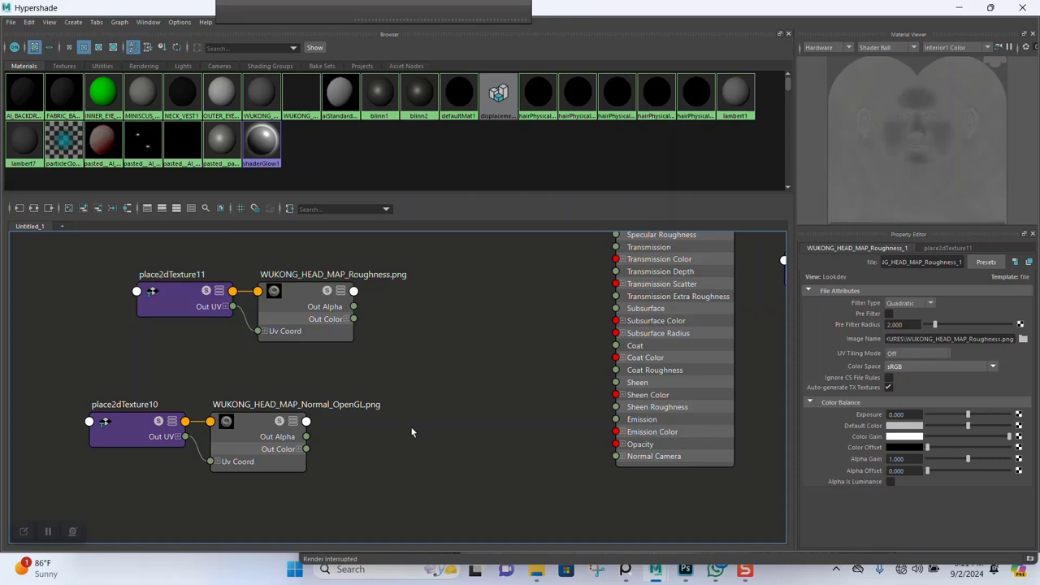
Step: Set the Normal_OpenGL file node to Raw colour space with Alpha Is Luminance on
{"action": "left_click", "coordinate": [262, 437]}
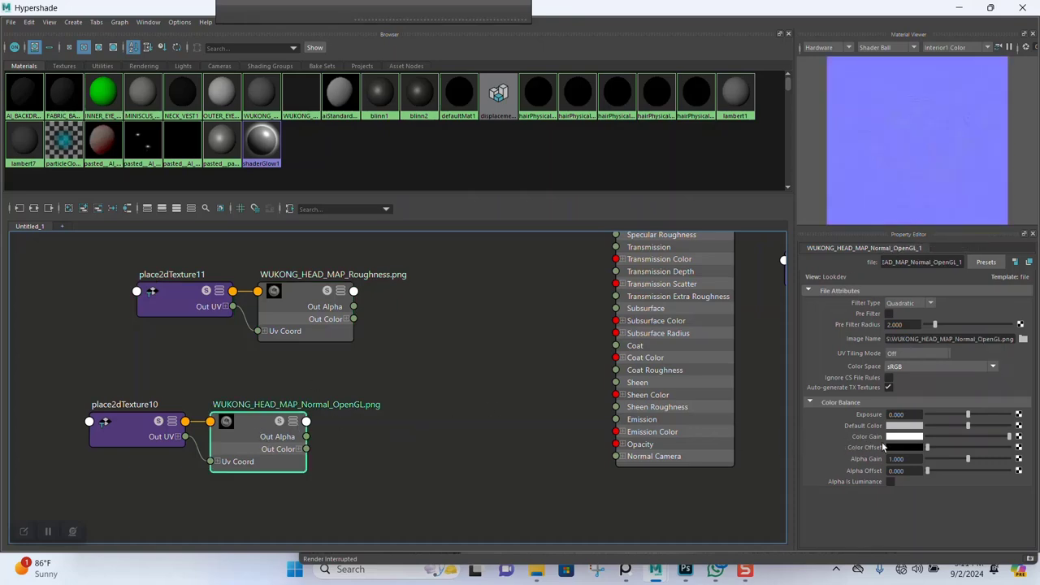
{"action": "left_click", "coordinate": [892, 366]}
{"action": "left_click", "coordinate": [893, 376]}
{"action": "left_click", "coordinate": [891, 482]}
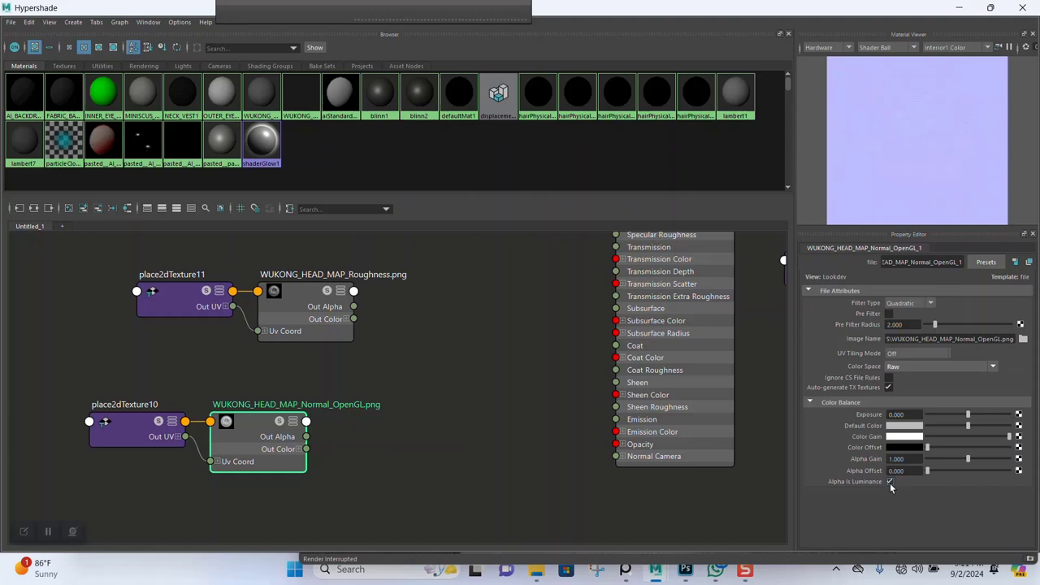
Step: Set the Roughness file node to Raw colour space with Alpha Is Luminance on
{"action": "left_click", "coordinate": [340, 318]}
{"action": "left_click", "coordinate": [904, 367]}
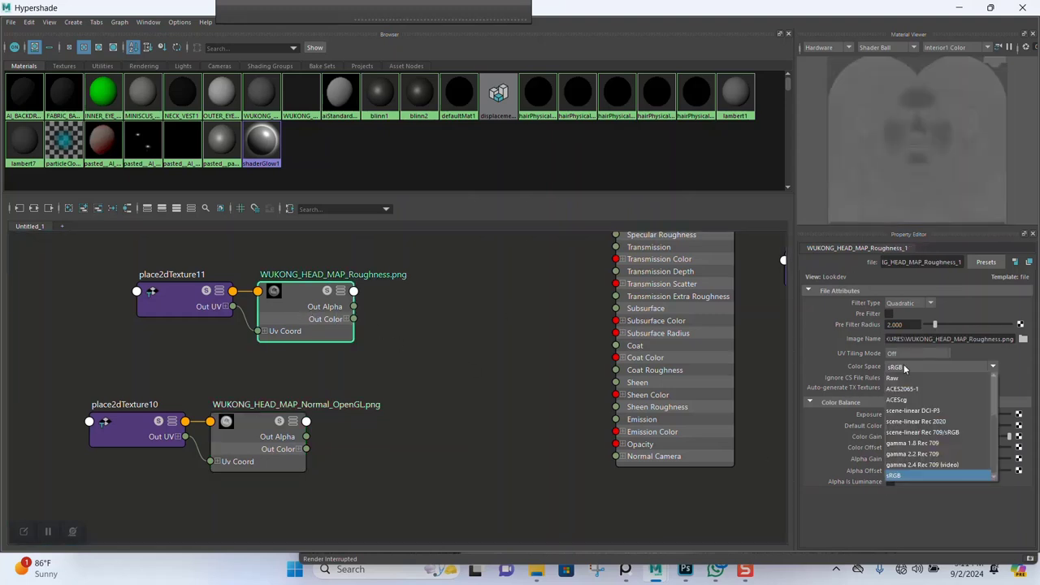
{"action": "left_click", "coordinate": [893, 377]}
{"action": "left_click", "coordinate": [890, 481]}
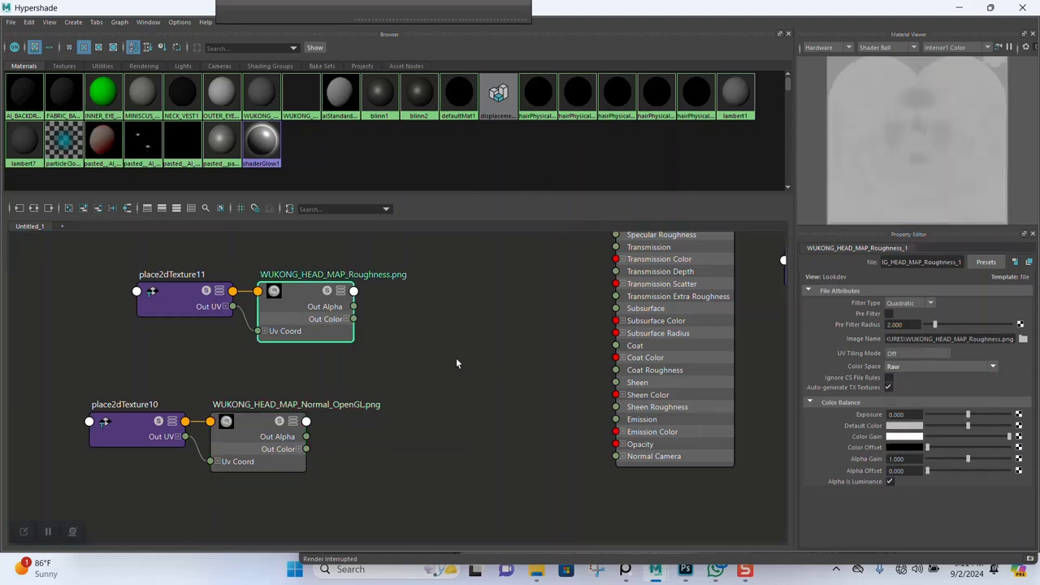
{"action": "left_click", "coordinate": [407, 430]}
{"action": "key", "text": "Tab"}
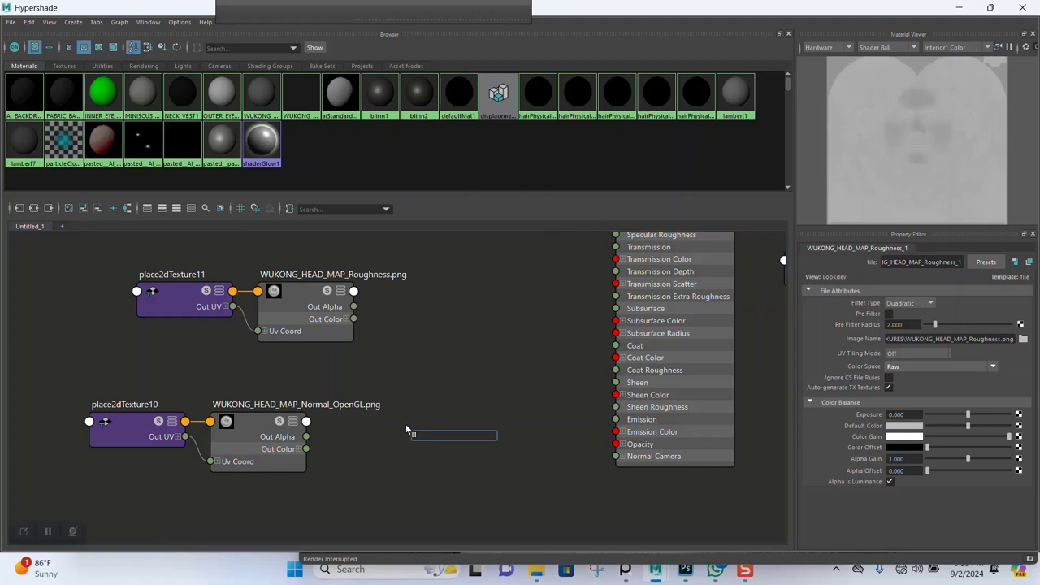
Step: Wire Normal_OpenGL Out Color into a new aiNormalMap1, and its output into Normal Camera
{"action": "type", "text": "AIN"}
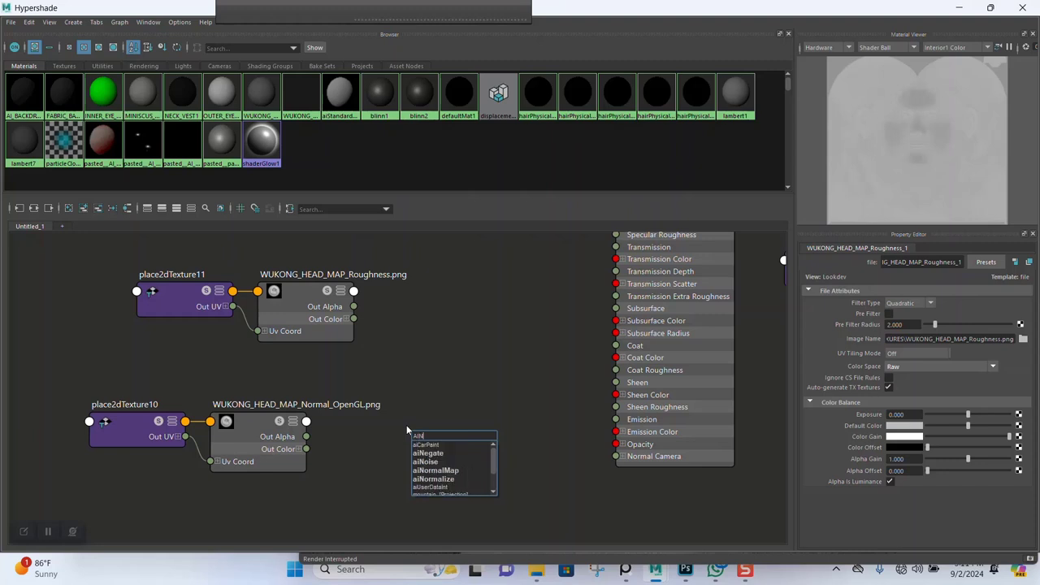
{"action": "type", "text": "OR"}
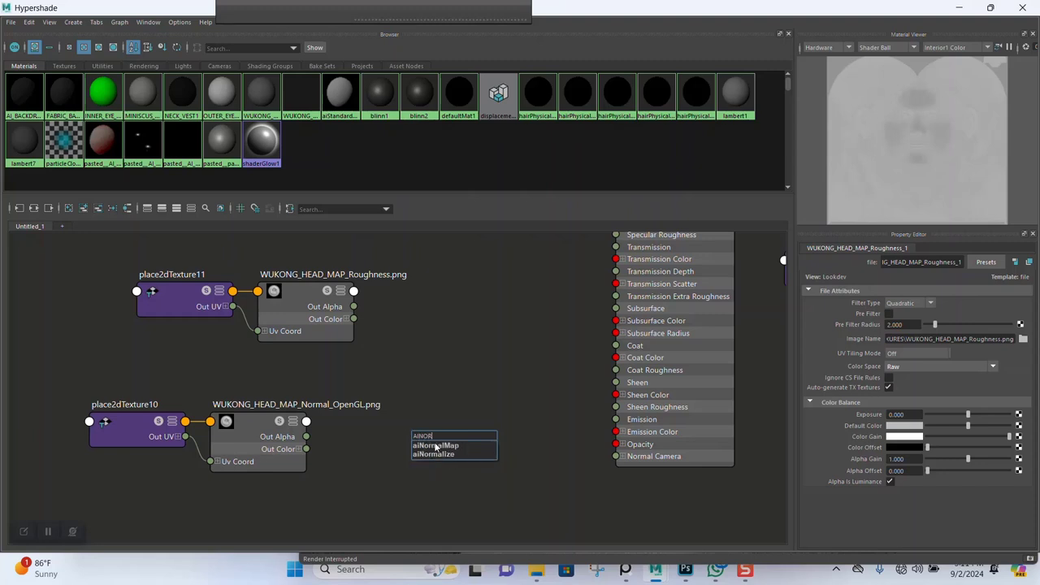
{"action": "left_click", "coordinate": [436, 446]}
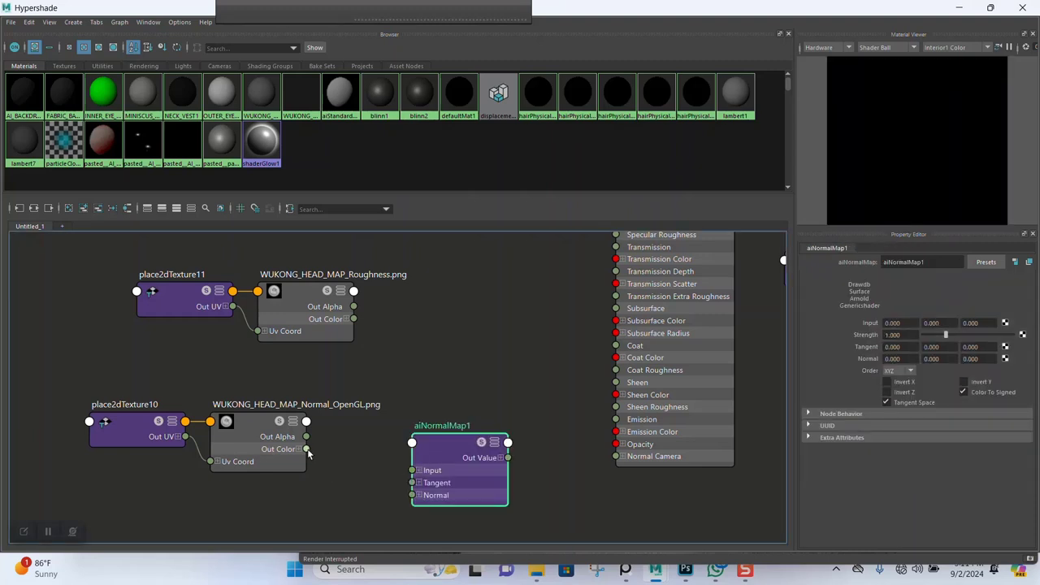
{"action": "left_click_drag", "start_coordinate": [306, 449], "coordinate": [414, 471]}
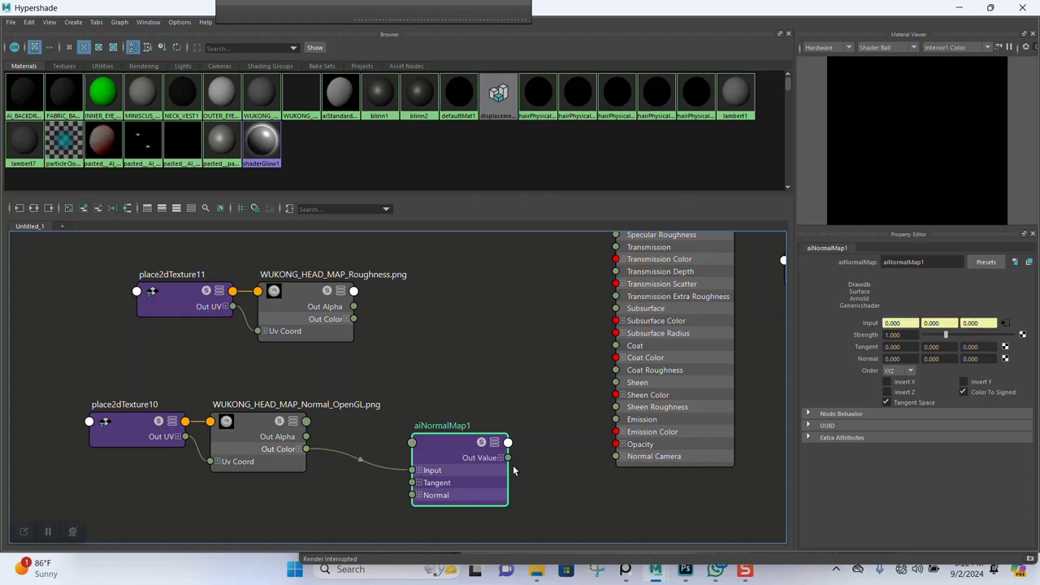
{"action": "left_click_drag", "start_coordinate": [506, 459], "coordinate": [629, 460]}
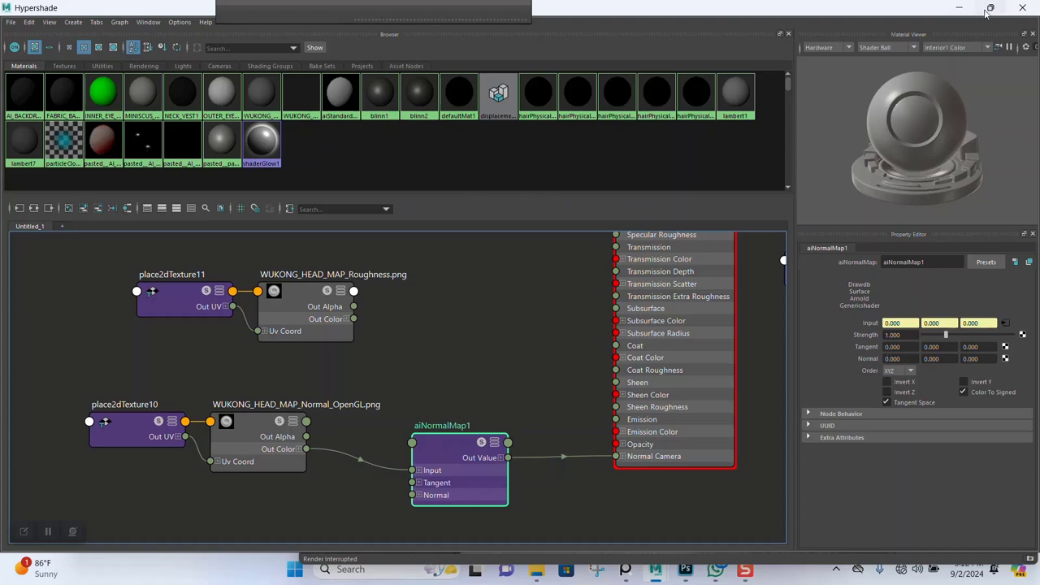
{"action": "left_click", "coordinate": [958, 7]}
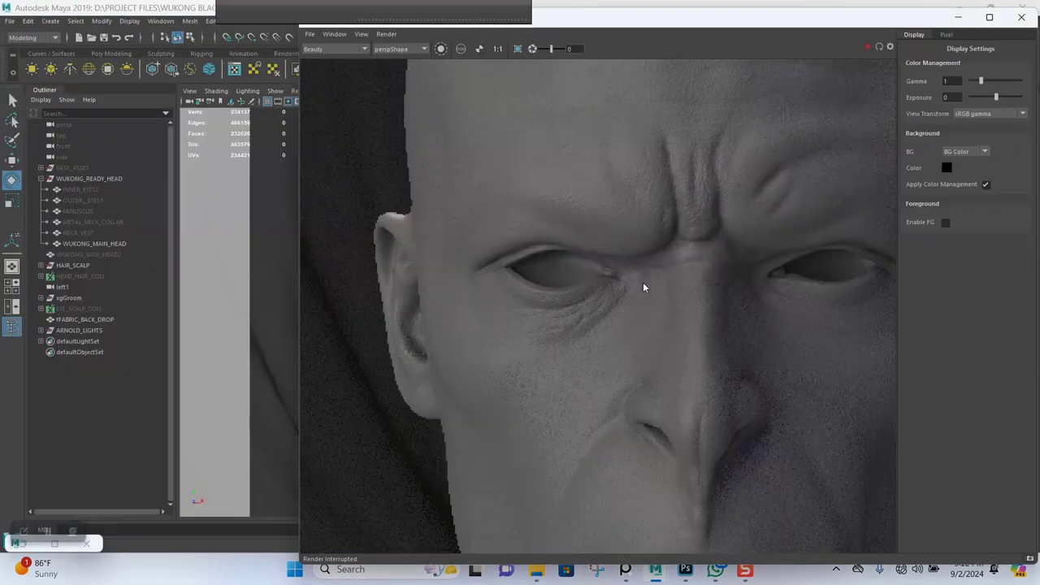
Step: Start an Arnold IPR render of the head, zoom into the face, and move the RenderView aside to reveal aiNormalMap1's attributes
{"action": "left_click", "coordinate": [867, 47]}
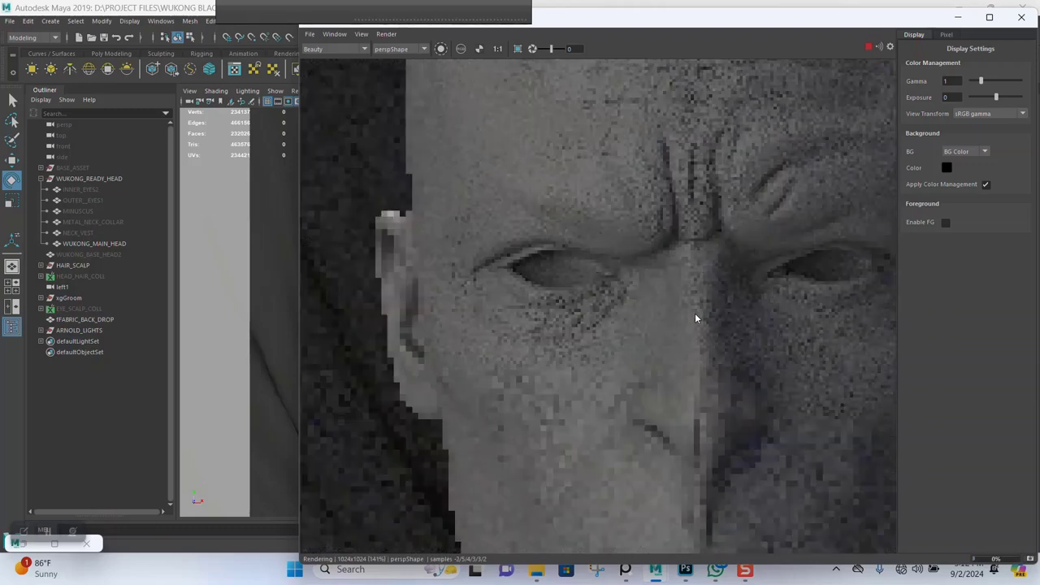
{"action": "scroll", "coordinate": [689, 325], "scroll_direction": "down", "scroll_amount": 1}
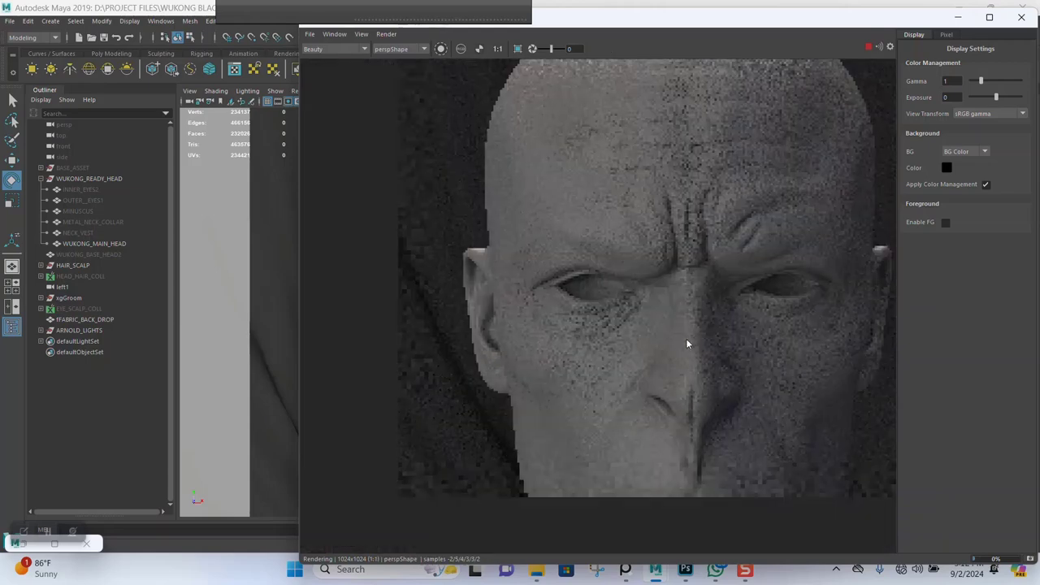
{"action": "scroll", "coordinate": [663, 301], "scroll_direction": "up", "scroll_amount": 1}
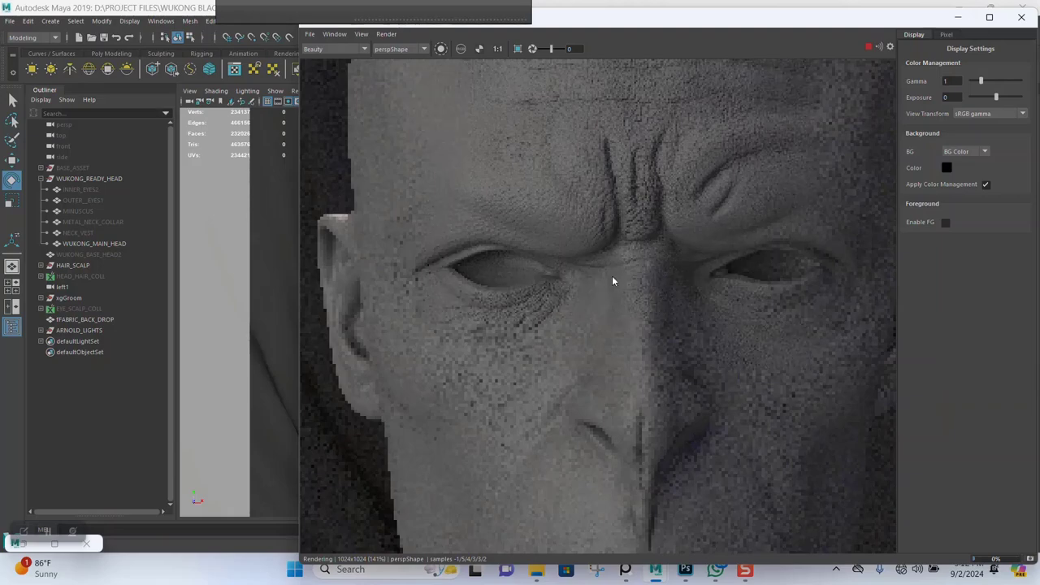
{"action": "scroll", "coordinate": [612, 281], "scroll_direction": "up", "scroll_amount": 1}
{"action": "scroll", "coordinate": [613, 281], "scroll_direction": "up", "scroll_amount": 1}
{"action": "scroll", "coordinate": [613, 281], "scroll_direction": "down", "scroll_amount": 2}
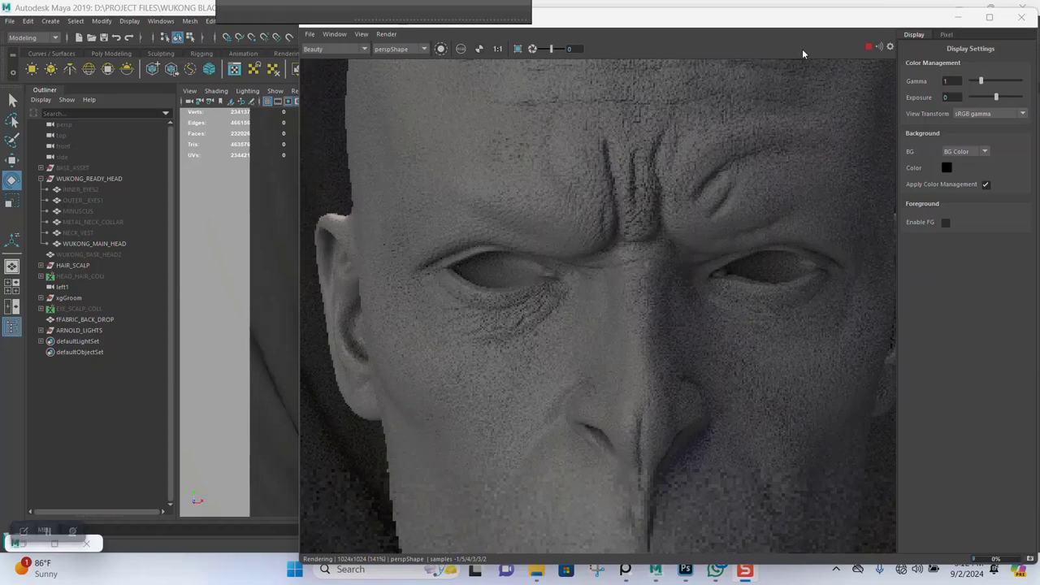
{"action": "left_click_drag", "start_coordinate": [819, 24], "coordinate": [566, 22]}
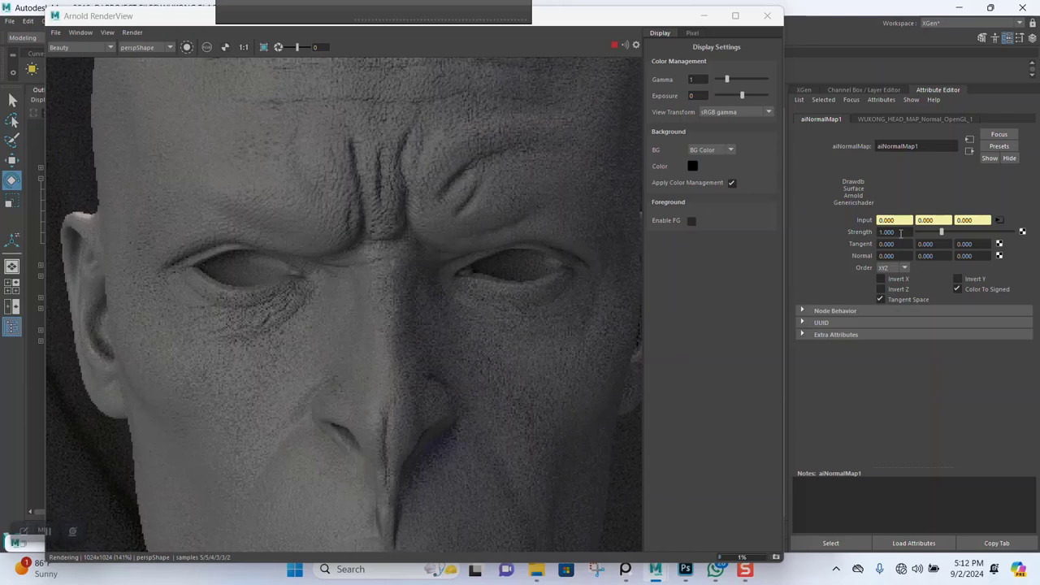
Step: Lower the normal map Strength to 0.46 and render only a region over the brow and eyes
{"action": "left_click", "coordinate": [900, 233]}
{"action": "left_click", "coordinate": [929, 233]}
{"action": "left_click", "coordinate": [692, 263]}
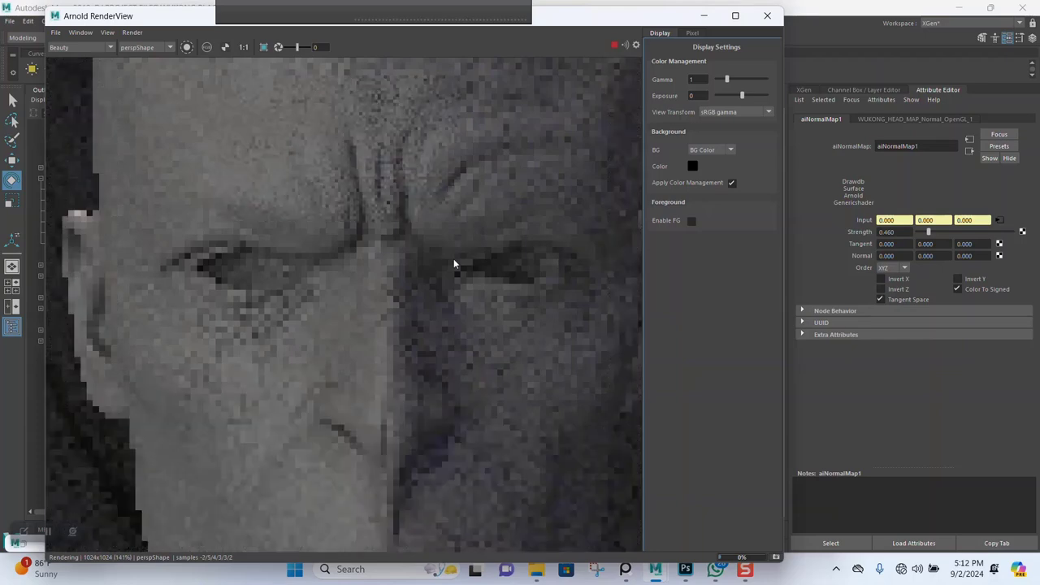
{"action": "left_click", "coordinate": [264, 47]}
{"action": "left_click_drag", "start_coordinate": [123, 79], "coordinate": [647, 379]}
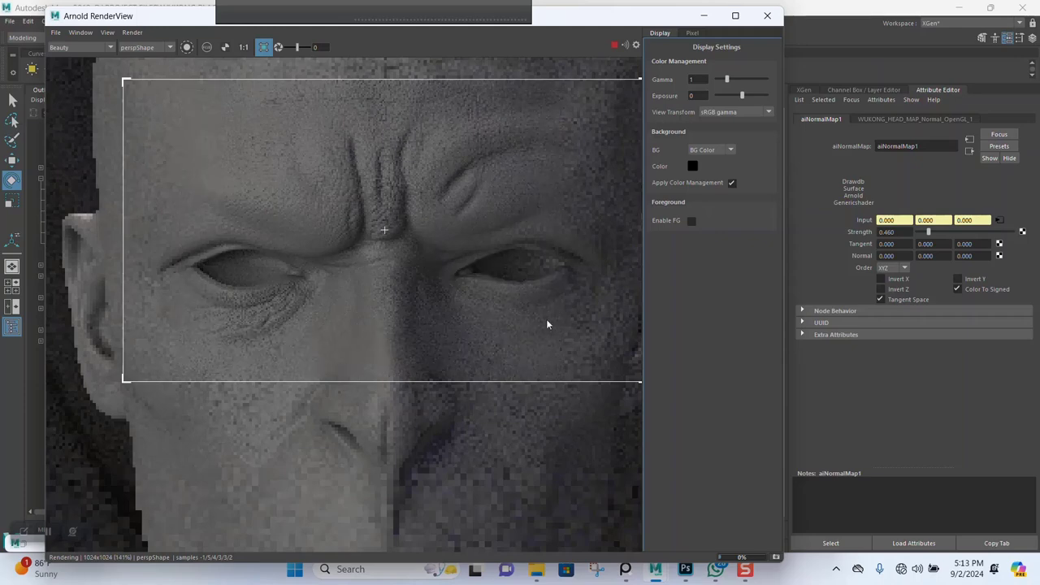
Step: Inspect the brow region render and set the normal map Strength to 0.2
{"action": "scroll", "coordinate": [426, 236], "scroll_direction": "up", "scroll_amount": 1}
{"action": "scroll", "coordinate": [426, 235], "scroll_direction": "up", "scroll_amount": 1}
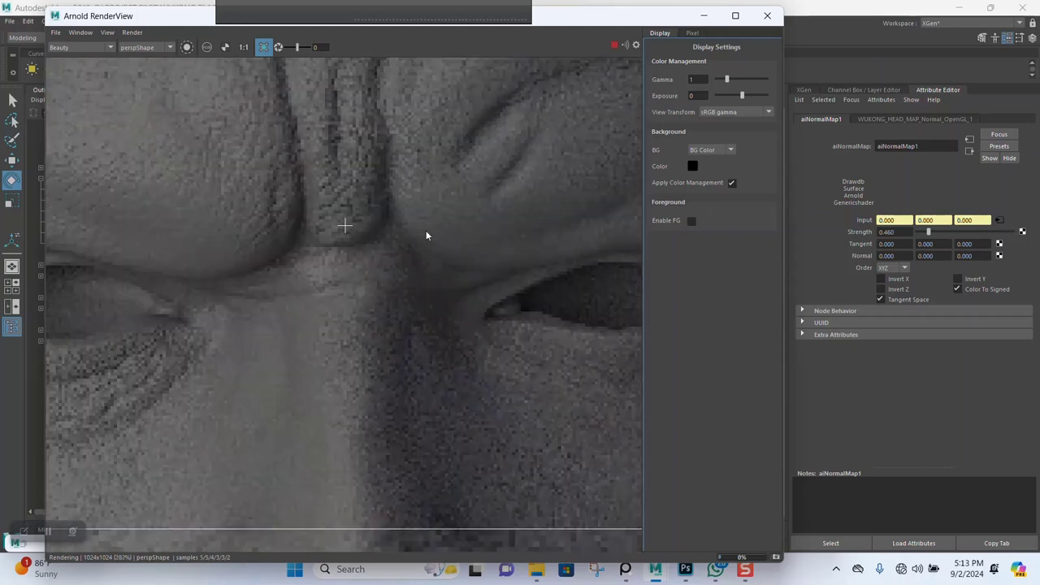
{"action": "scroll", "coordinate": [425, 235], "scroll_direction": "down", "scroll_amount": 2}
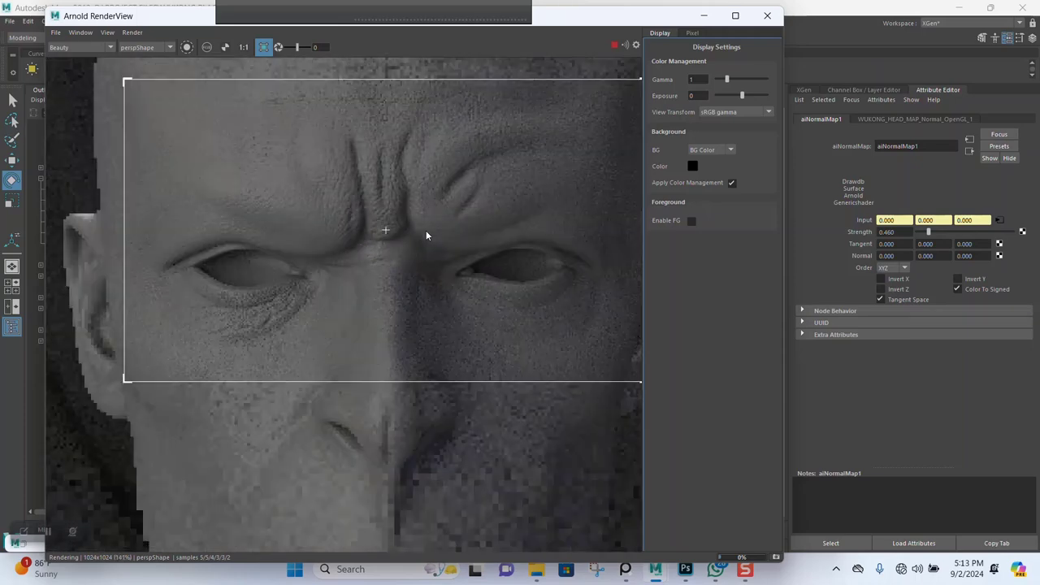
{"action": "scroll", "coordinate": [426, 236], "scroll_direction": "up", "scroll_amount": 1}
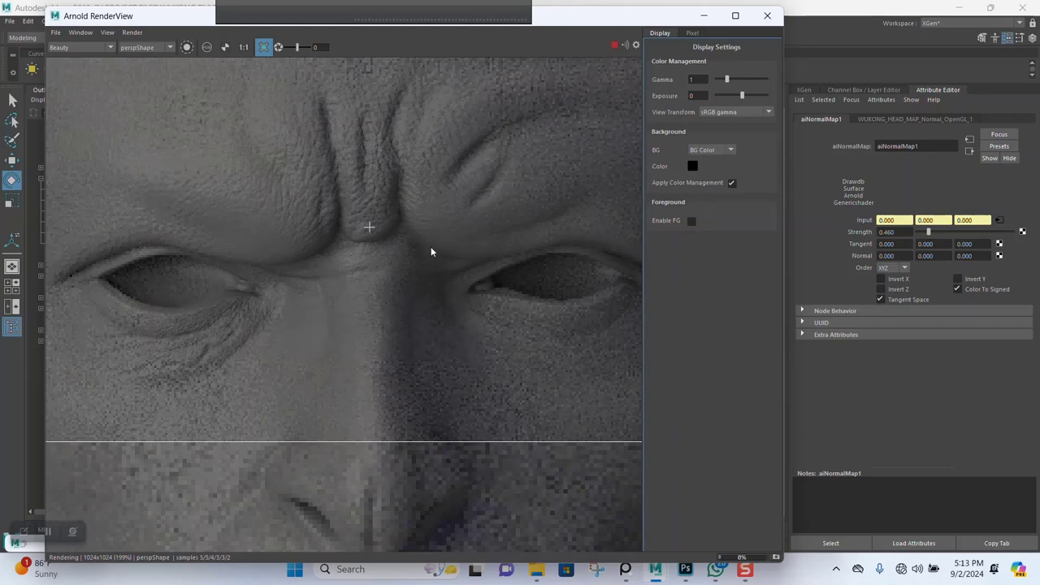
{"action": "scroll", "coordinate": [452, 241], "scroll_direction": "down", "scroll_amount": 1}
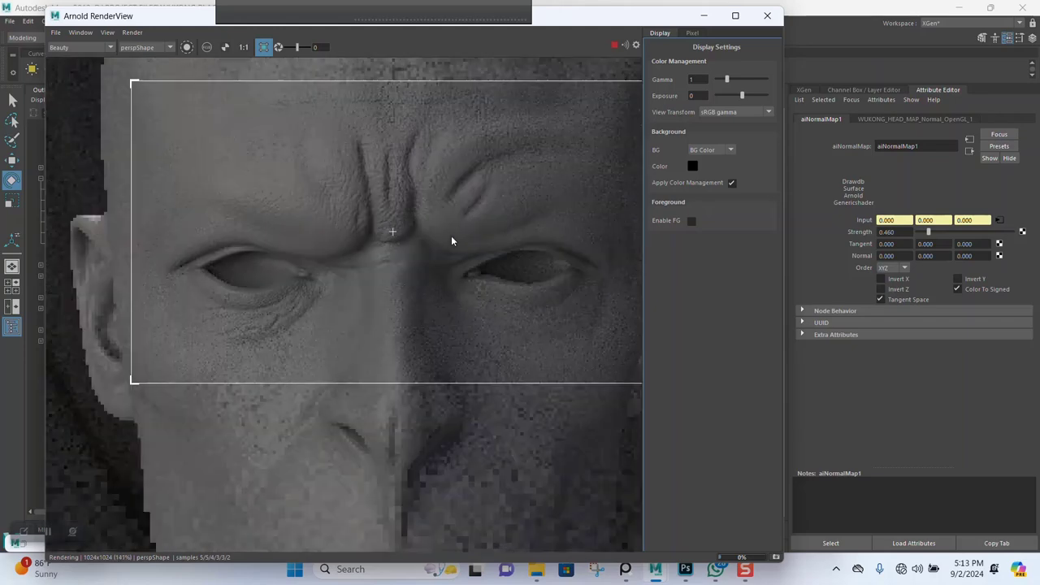
{"action": "left_click", "coordinate": [898, 232]}
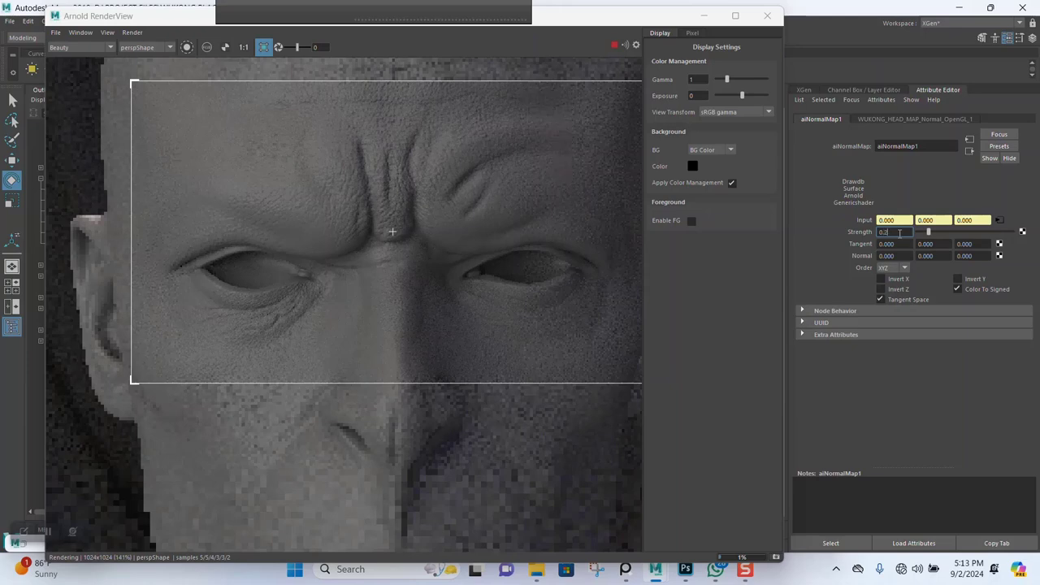
{"action": "type", "text": "0.2"}
{"action": "key", "text": "Return"}
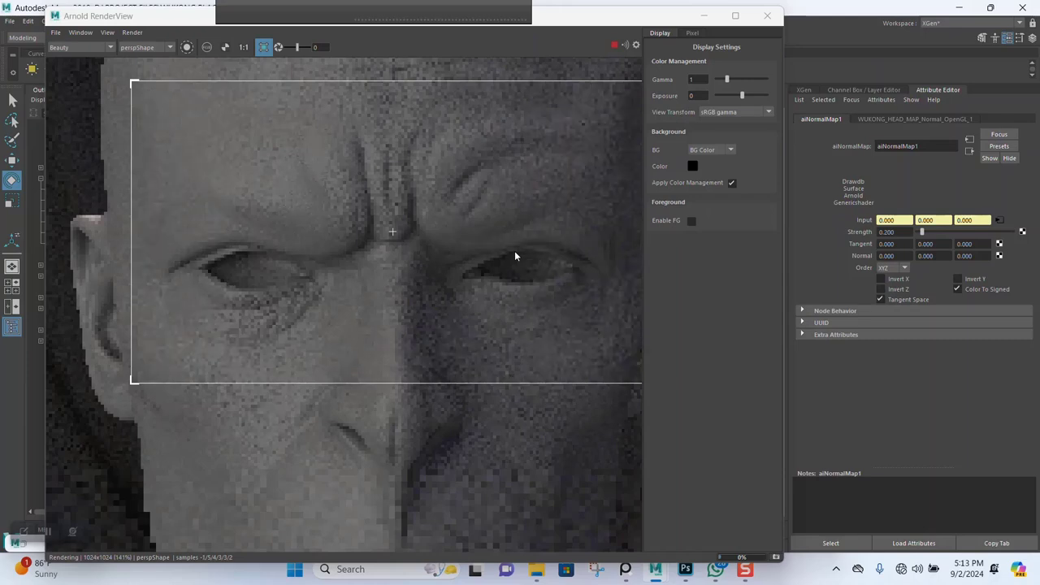
Step: Refresh the region, clear it for a full-frame render, stop rendering, and minimize the RenderView
{"action": "scroll", "coordinate": [434, 280], "scroll_direction": "down", "scroll_amount": 5}
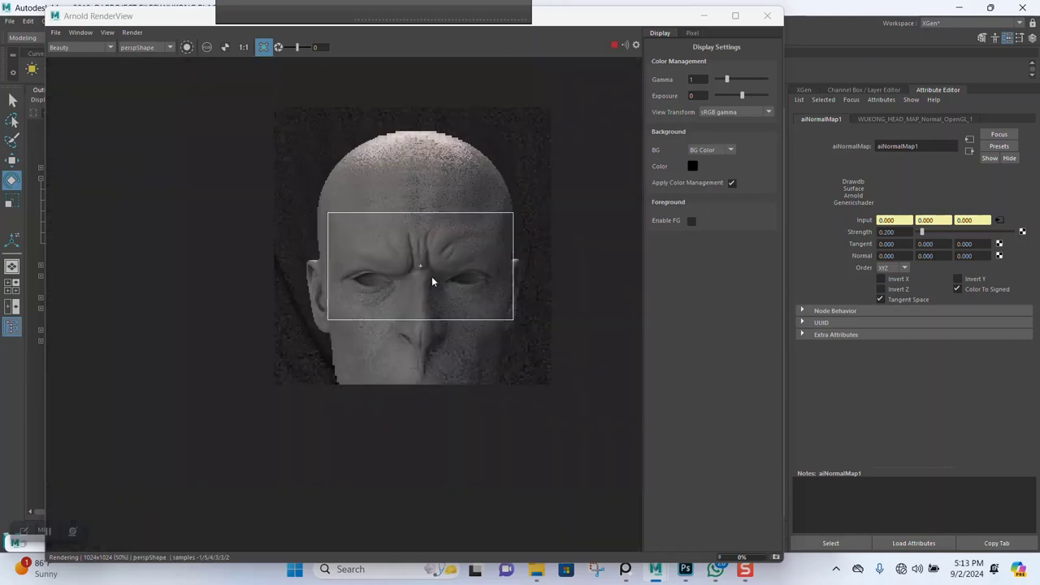
{"action": "scroll", "coordinate": [431, 281], "scroll_direction": "up", "scroll_amount": 4}
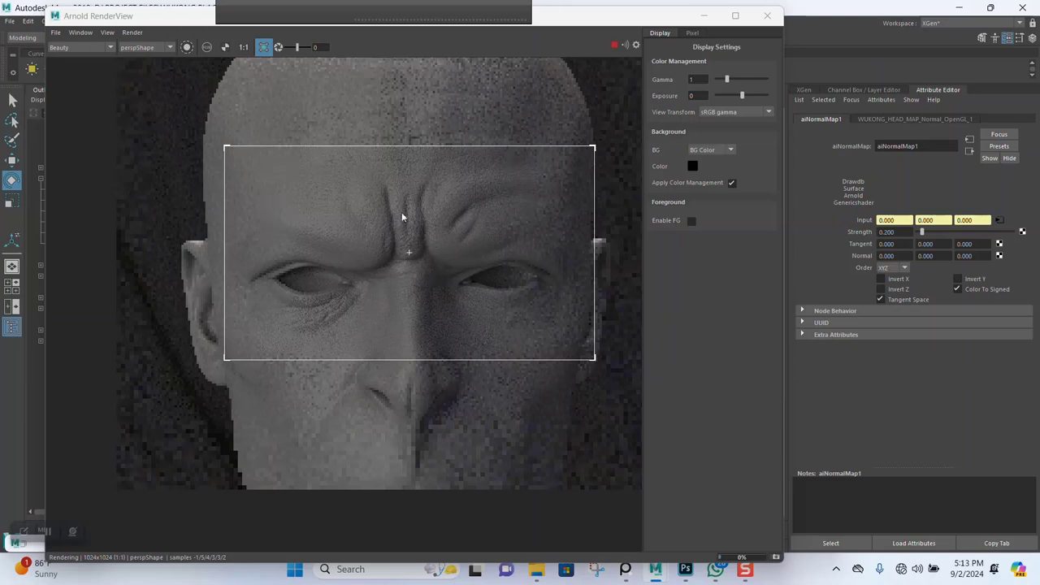
{"action": "left_click", "coordinate": [377, 130]}
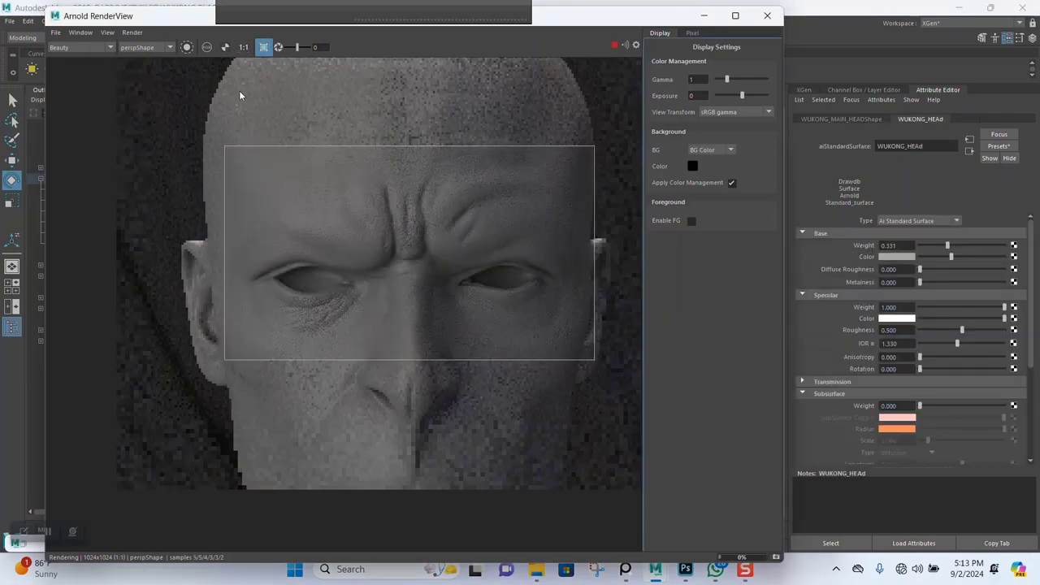
{"action": "left_click", "coordinate": [264, 49]}
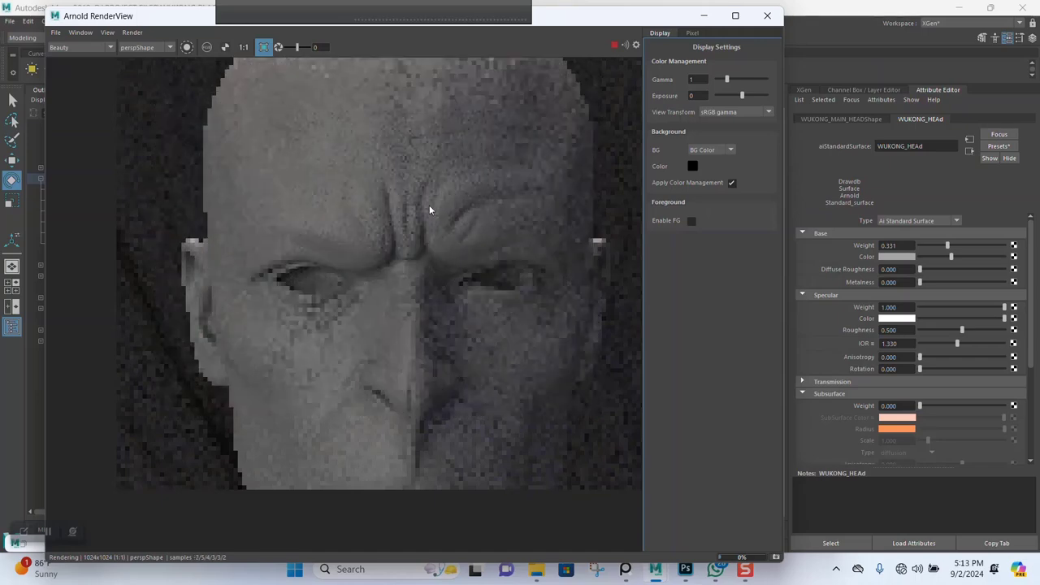
{"action": "left_click", "coordinate": [614, 44]}
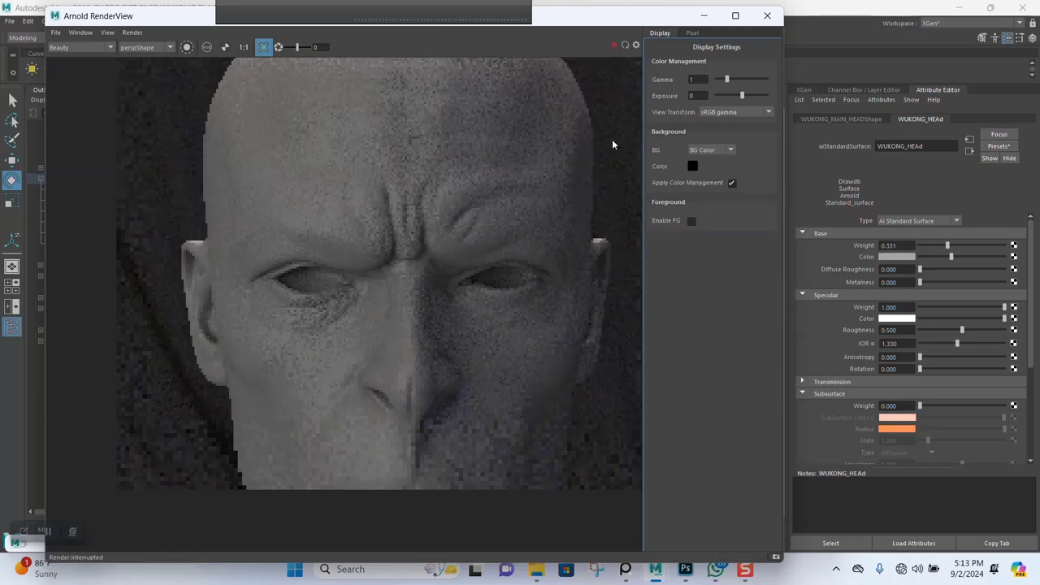
{"action": "left_click", "coordinate": [703, 17]}
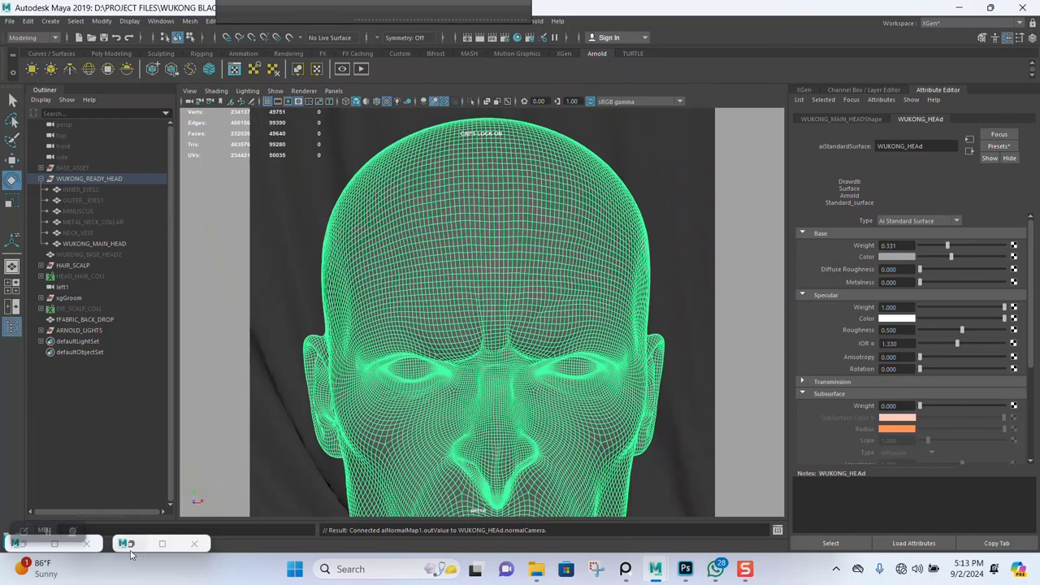
Step: Connect the Roughness map's Out Color R to WUKONG_HEAd's Specular Roughness in Hypershade
{"action": "left_click", "coordinate": [55, 544]}
{"action": "left_click", "coordinate": [273, 390]}
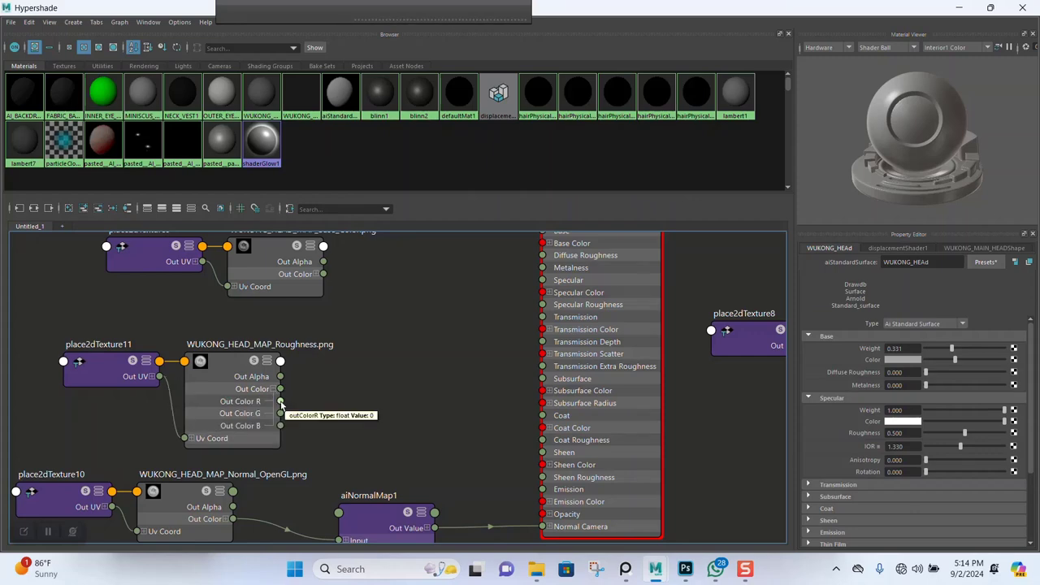
{"action": "left_click_drag", "start_coordinate": [281, 402], "coordinate": [542, 305]}
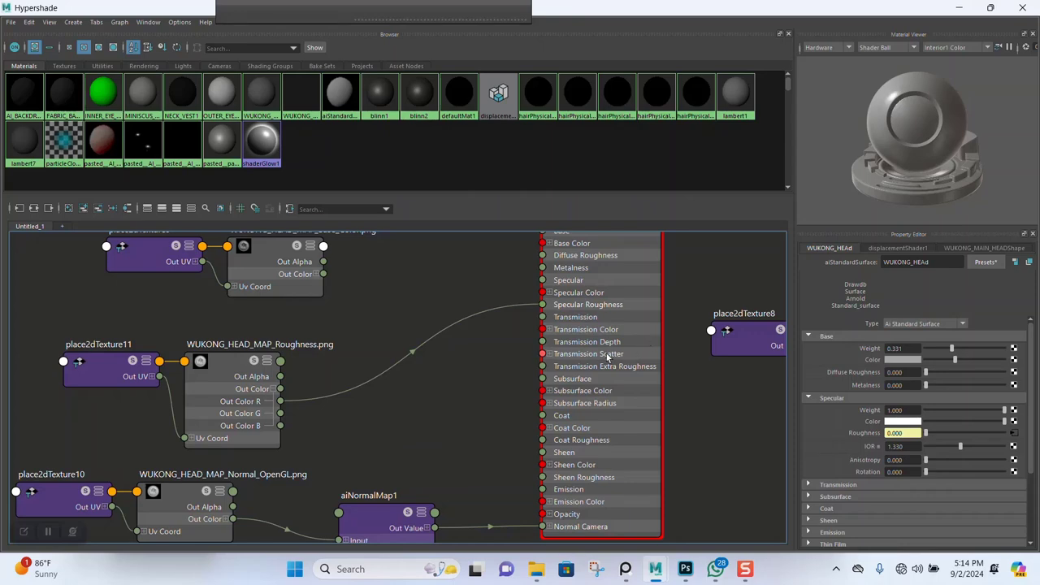
{"action": "left_click", "coordinate": [959, 8]}
Step: Run a short Arnold test render of the roughness-mapped head, then stop it
{"action": "left_click", "coordinate": [136, 545]}
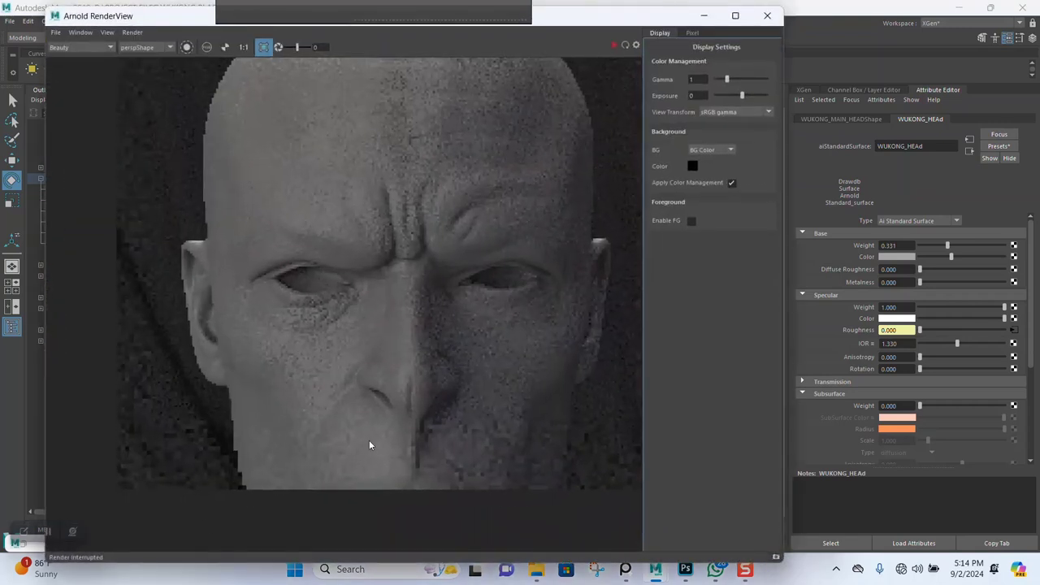
{"action": "left_click", "coordinate": [624, 45]}
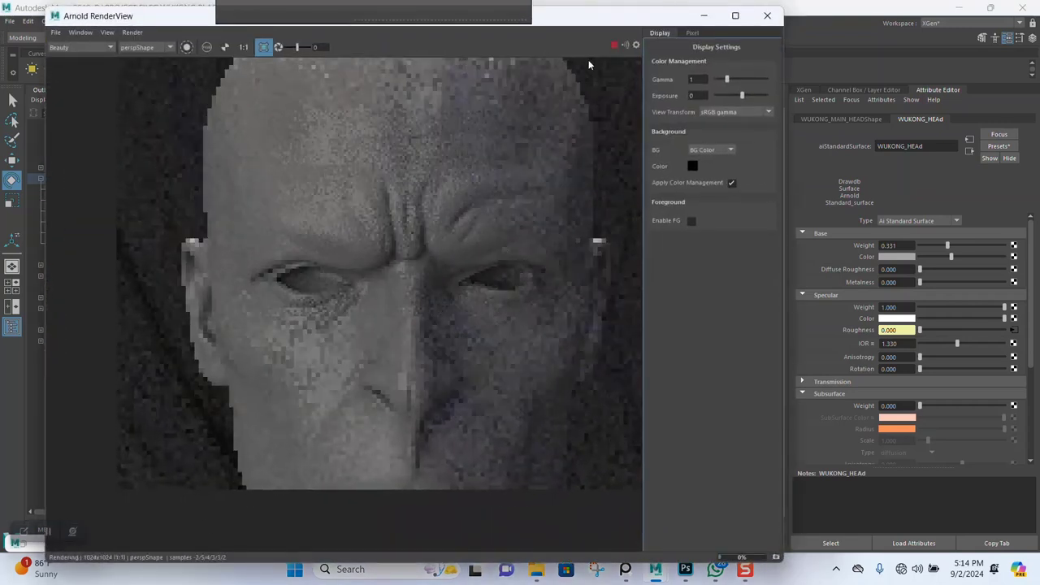
{"action": "left_click", "coordinate": [614, 47]}
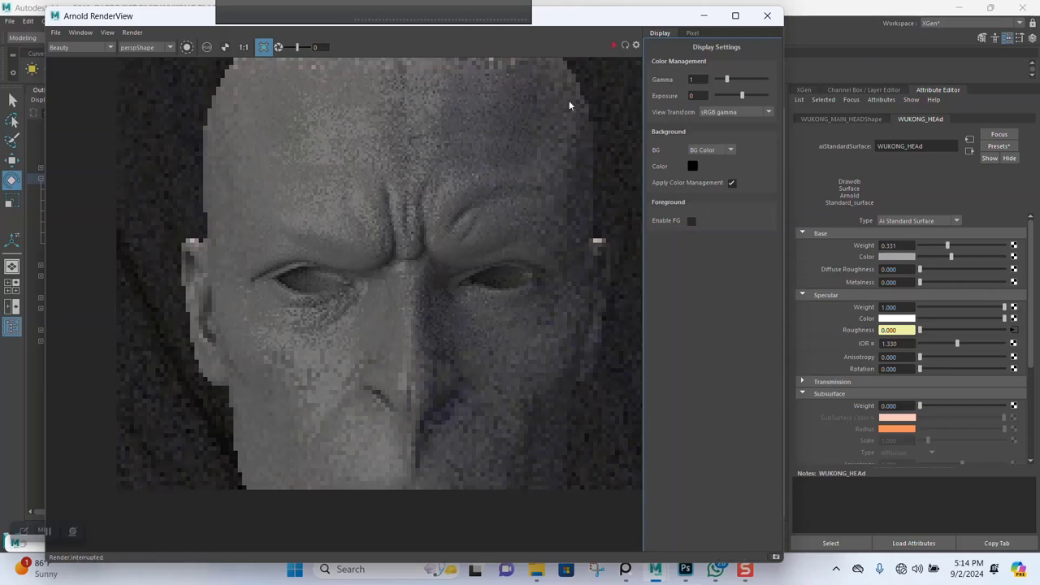
{"action": "left_click", "coordinate": [703, 15]}
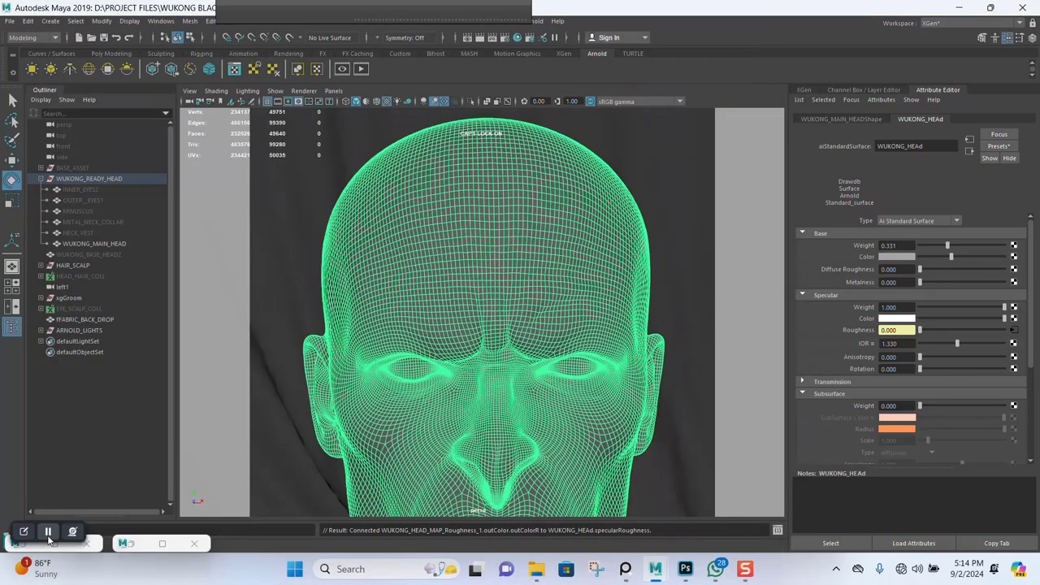
{"action": "left_click", "coordinate": [24, 542]}
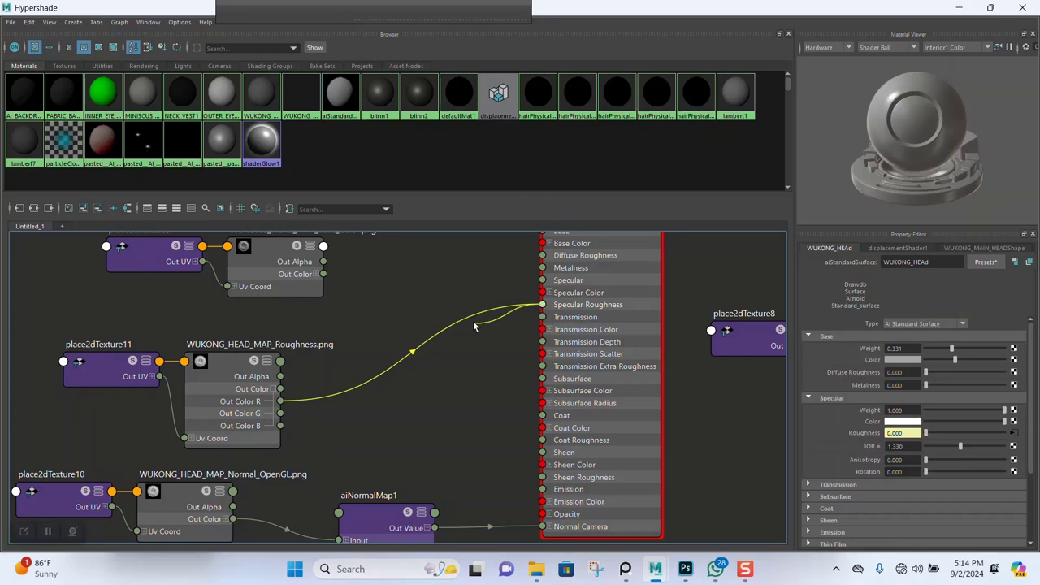
Step: Break the roughness map link and slide WUKONG_HEAd's Specular Roughness up to 0.706
{"action": "left_click_drag", "start_coordinate": [516, 309], "coordinate": [435, 389]}
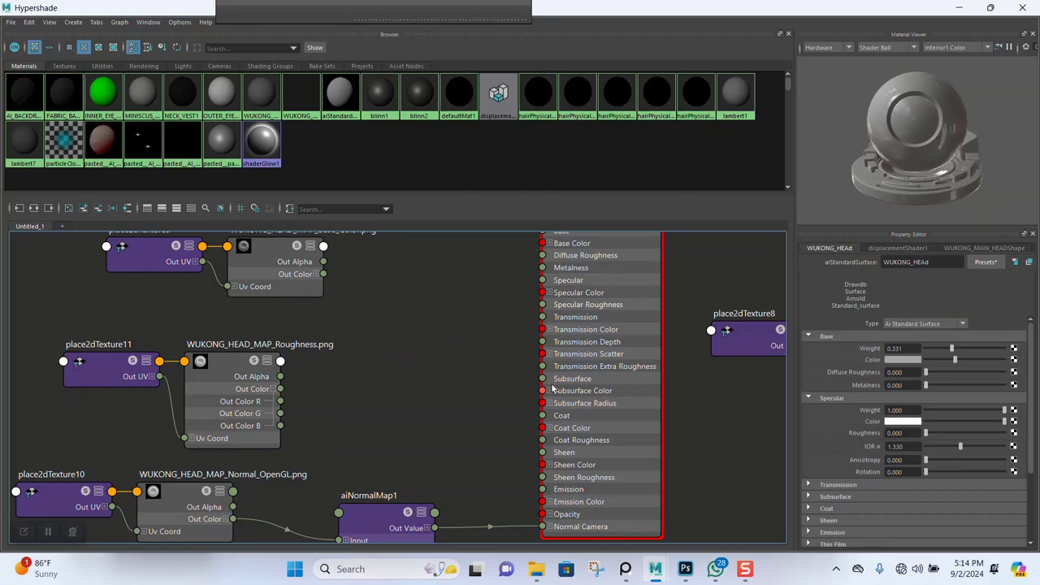
{"action": "left_click", "coordinate": [634, 335]}
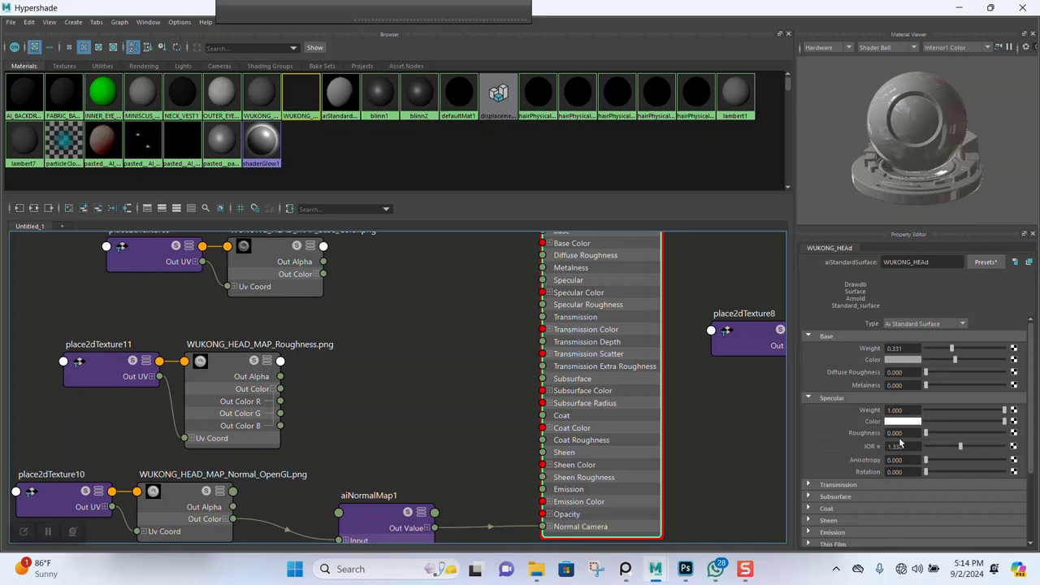
{"action": "left_click_drag", "start_coordinate": [926, 433], "coordinate": [949, 435]}
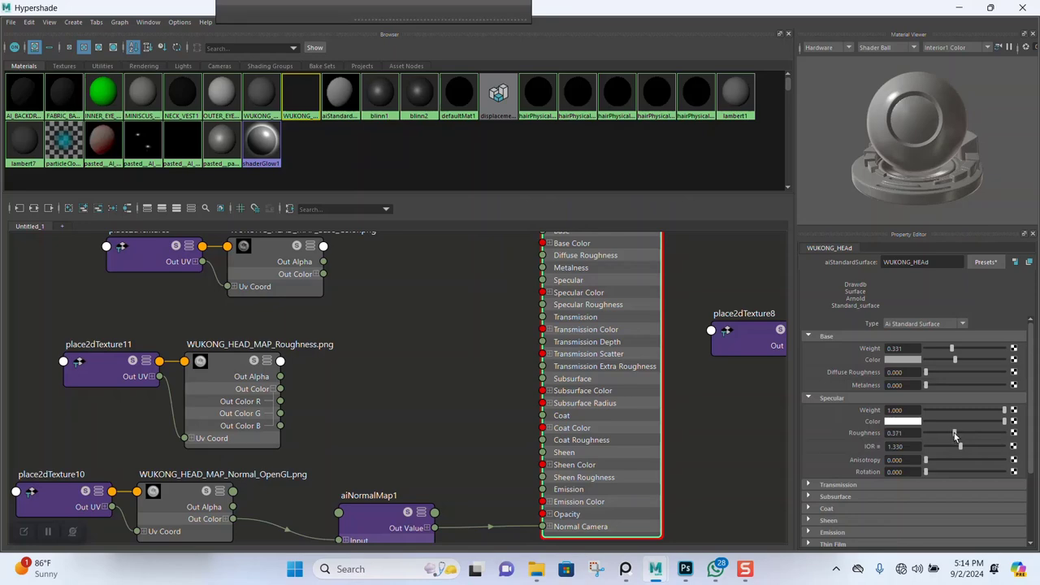
{"action": "left_click_drag", "start_coordinate": [956, 436], "coordinate": [958, 436]}
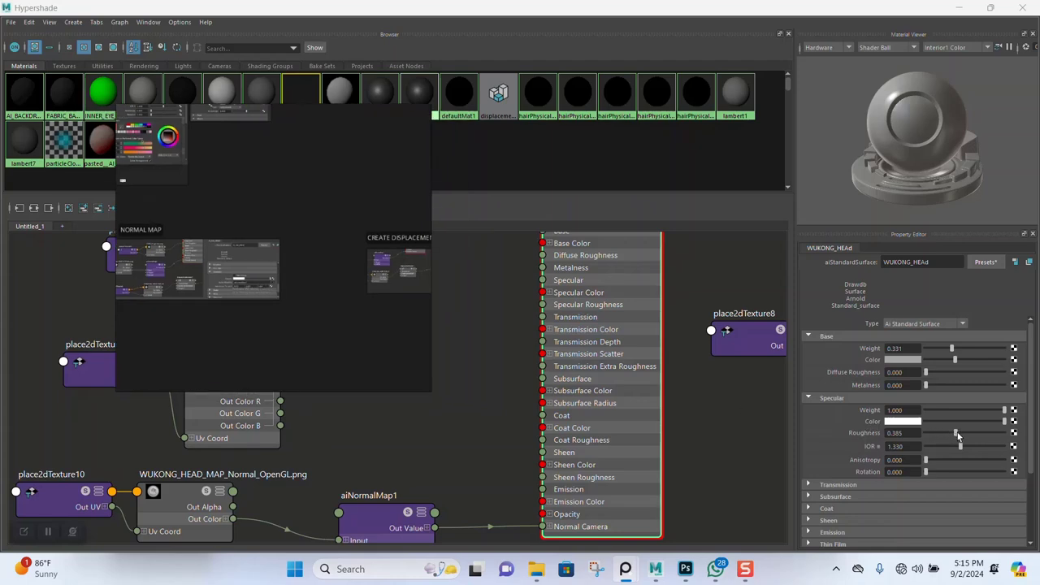
{"action": "left_click_drag", "start_coordinate": [957, 432], "coordinate": [980, 436]}
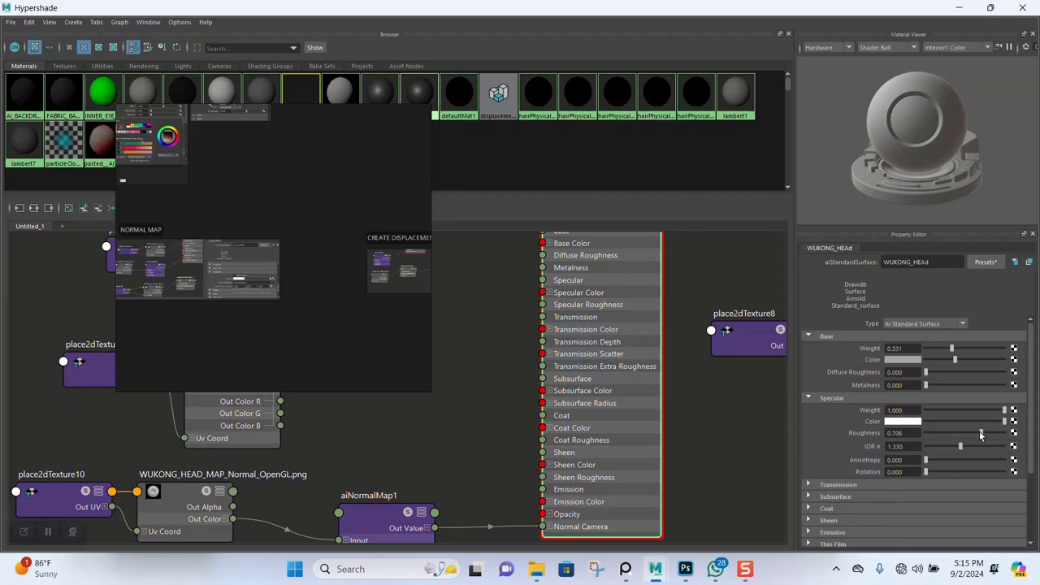
{"action": "left_click", "coordinate": [959, 7]}
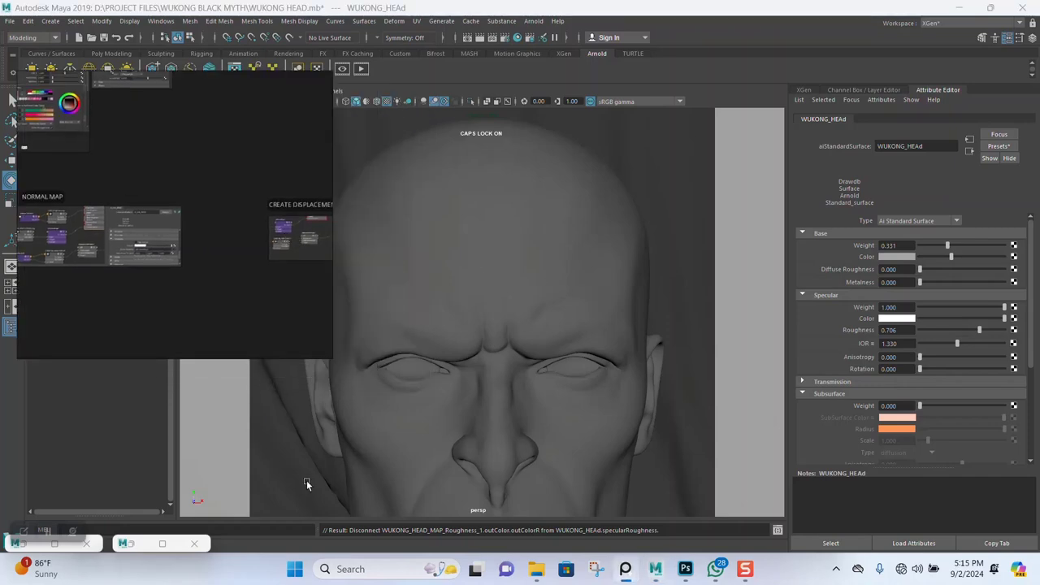
Step: Re-render the head in Arnold, restricted to a region around the face
{"action": "left_click", "coordinate": [162, 542]}
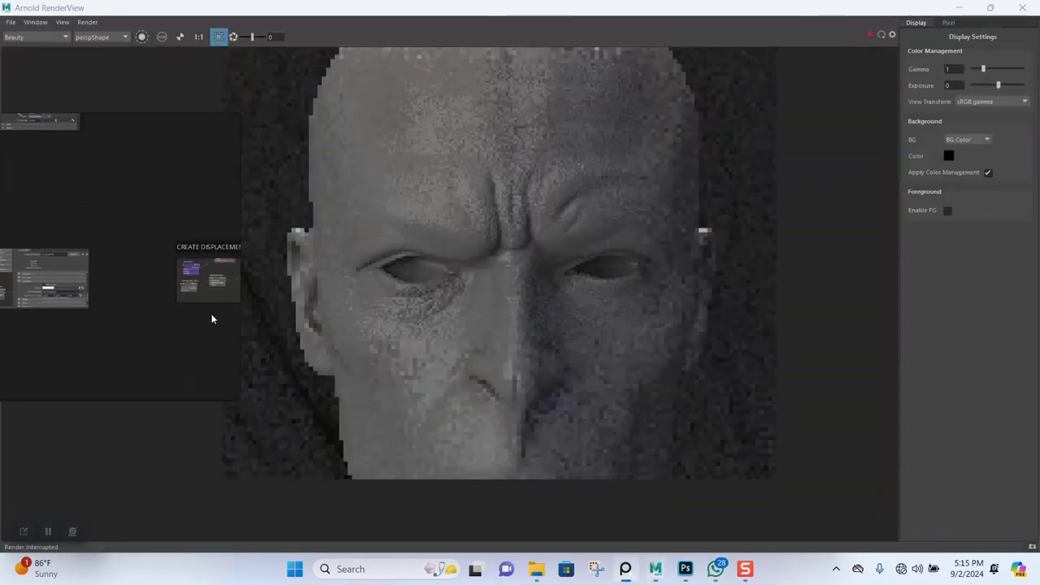
{"action": "left_click", "coordinate": [990, 7]}
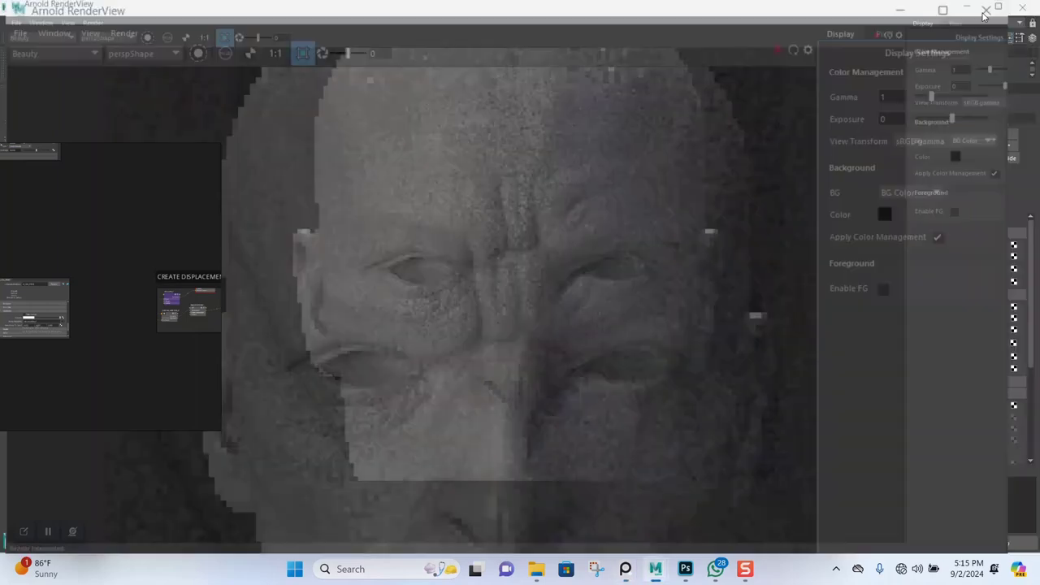
{"action": "left_click", "coordinate": [612, 46]}
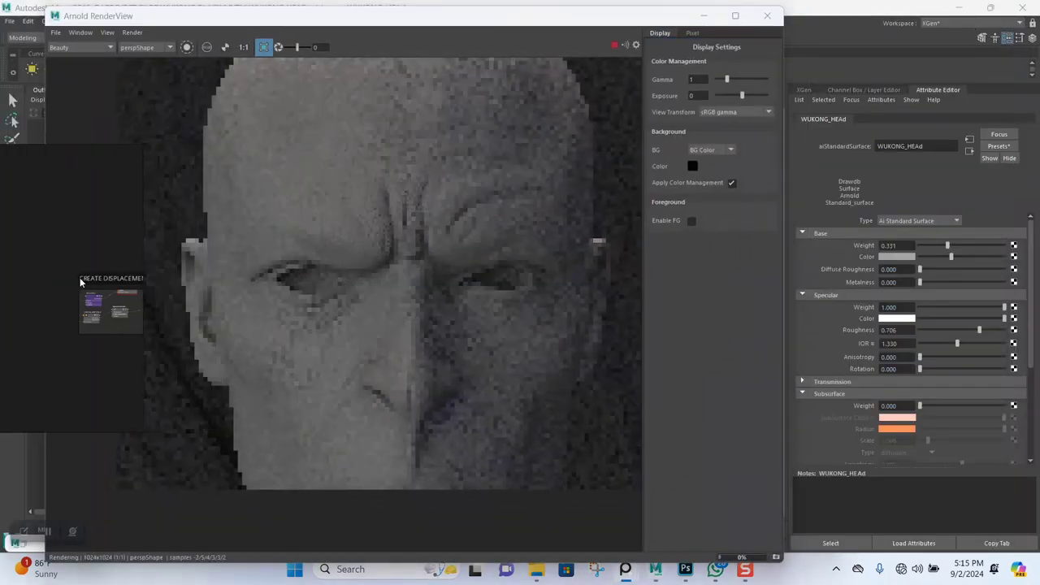
{"action": "left_click", "coordinate": [264, 47]}
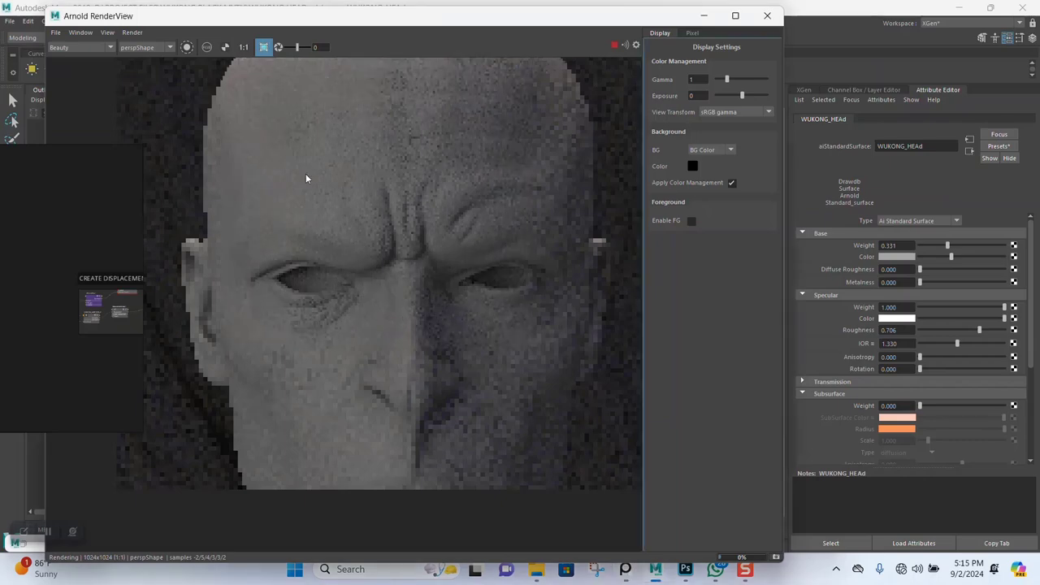
{"action": "left_click_drag", "start_coordinate": [248, 117], "coordinate": [520, 478]}
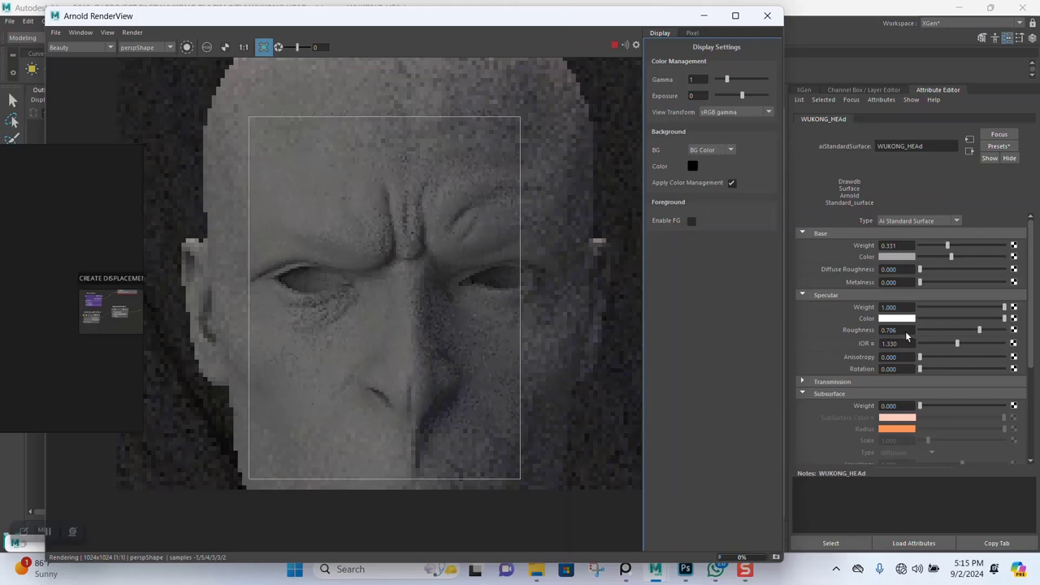
Step: Set the IOR to the Skin preset, Specular Roughness to 0.600, and darken the base colour
{"action": "left_click", "coordinate": [897, 330]}
{"action": "left_click", "coordinate": [871, 343]}
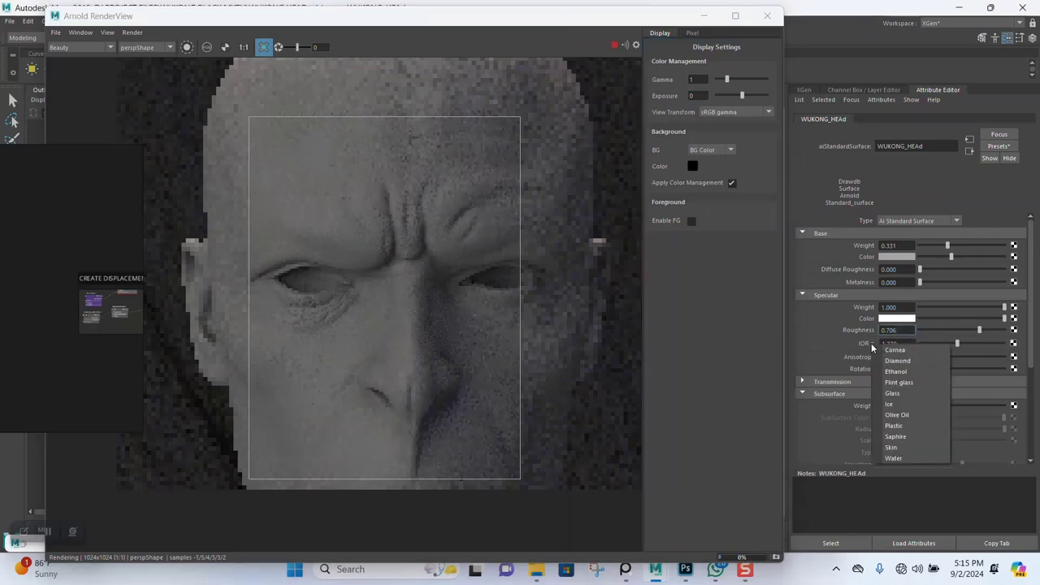
{"action": "left_click", "coordinate": [891, 448]}
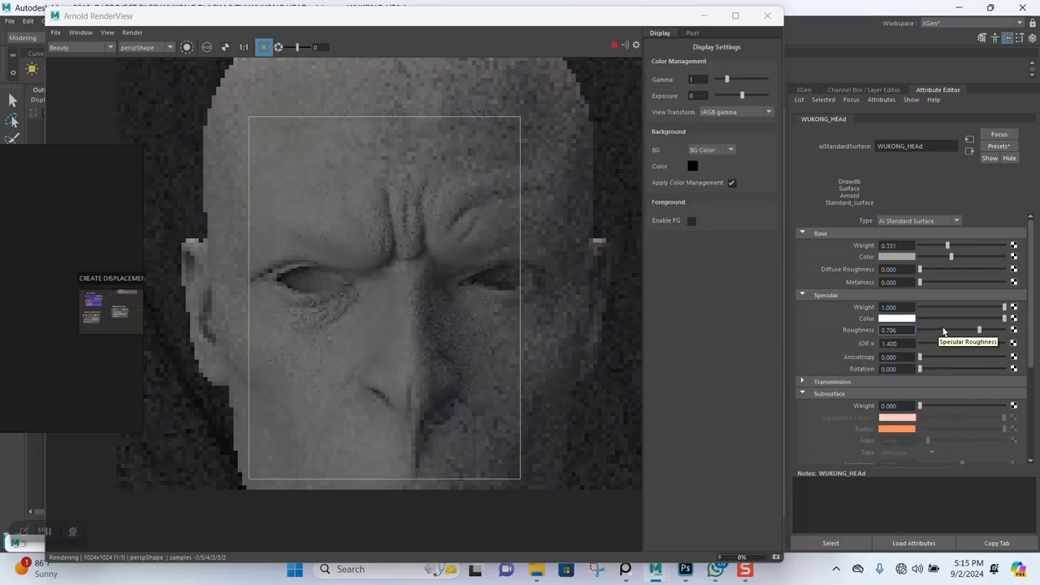
{"action": "left_click", "coordinate": [951, 330]}
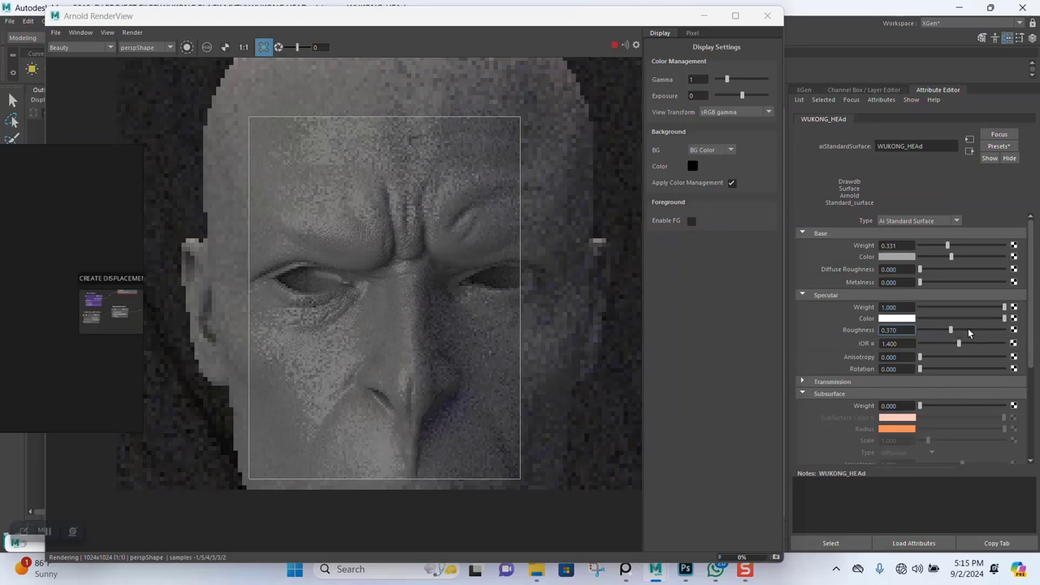
{"action": "left_click", "coordinate": [968, 333]}
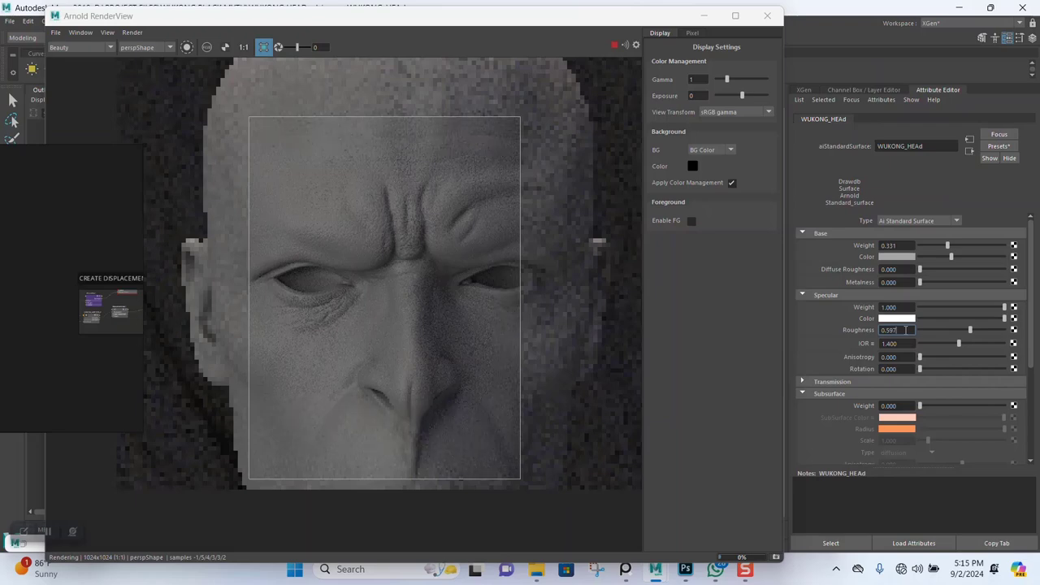
{"action": "type", "text": "0.59"}
{"action": "type", "text": "6"}
{"action": "key", "text": "Return"}
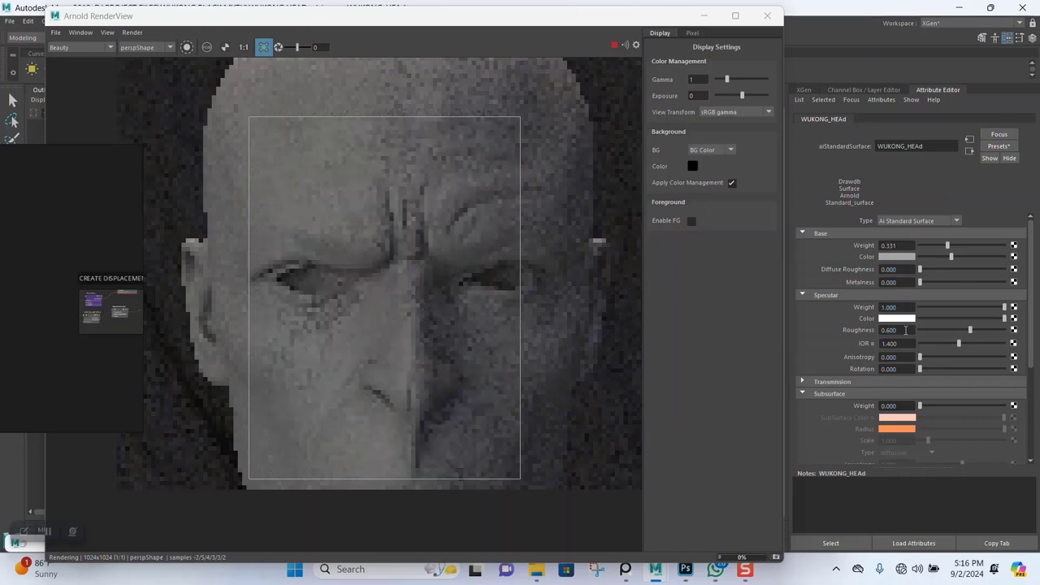
{"action": "left_click_drag", "start_coordinate": [950, 255], "coordinate": [929, 256]}
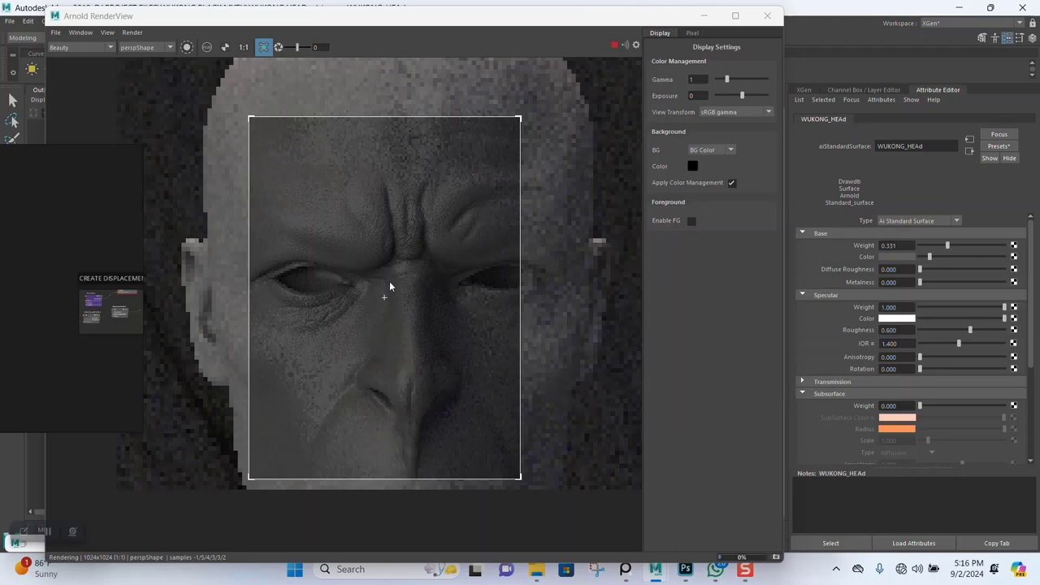
Step: Zoom into the face render and change Specular Roughness to 0.800
{"action": "scroll", "coordinate": [389, 286], "scroll_direction": "up", "scroll_amount": 2}
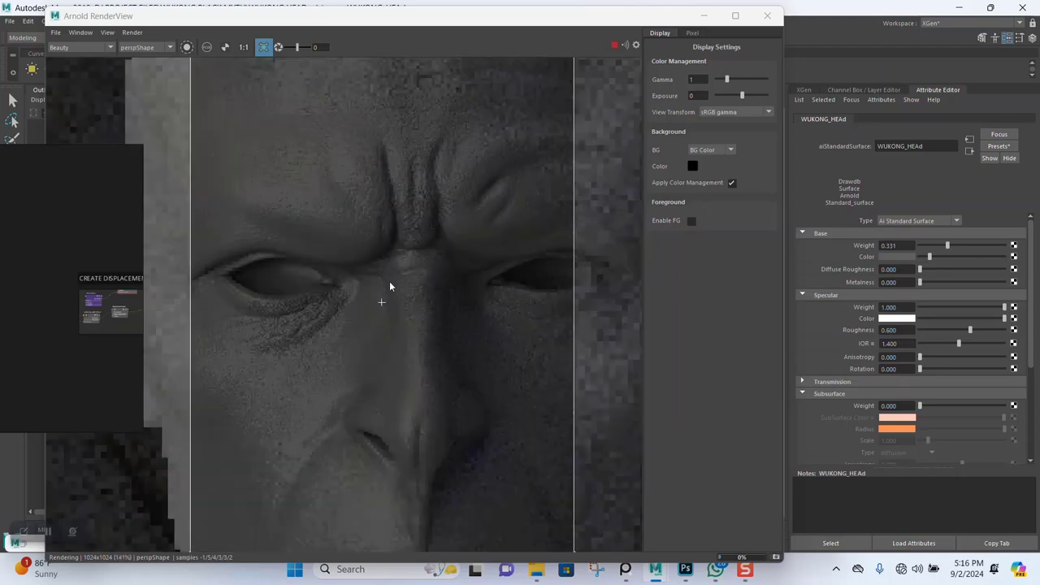
{"action": "scroll", "coordinate": [391, 286], "scroll_direction": "down", "scroll_amount": 2}
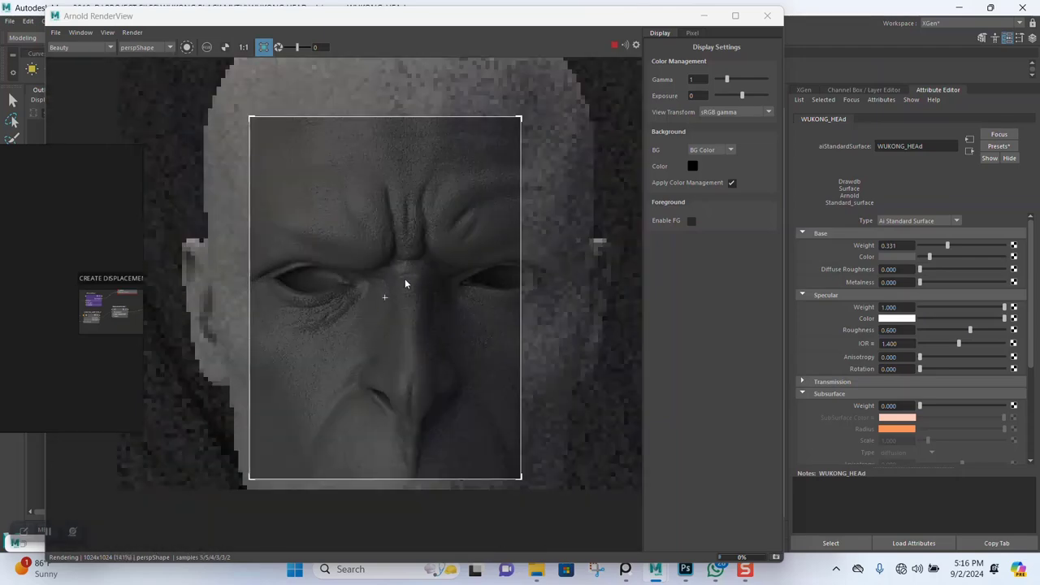
{"action": "scroll", "coordinate": [405, 280], "scroll_direction": "up", "scroll_amount": 2}
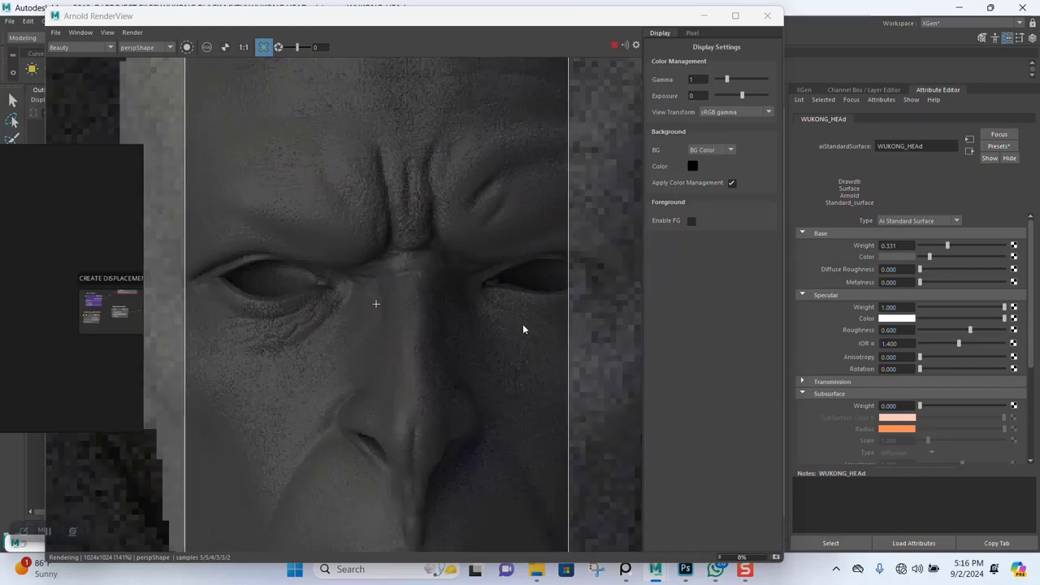
{"action": "double_click", "coordinate": [889, 329]}
{"action": "type", "text": "0.600"}
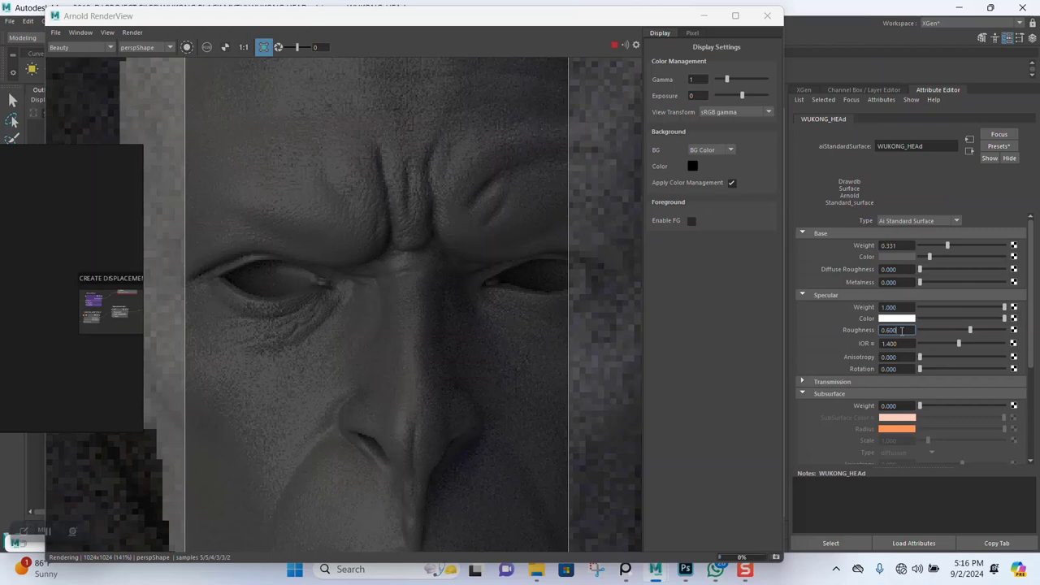
{"action": "key", "text": "BackSpace"}
{"action": "key", "text": "BackSpace"}
{"action": "type", "text": "8"}
{"action": "key", "text": "Return"}
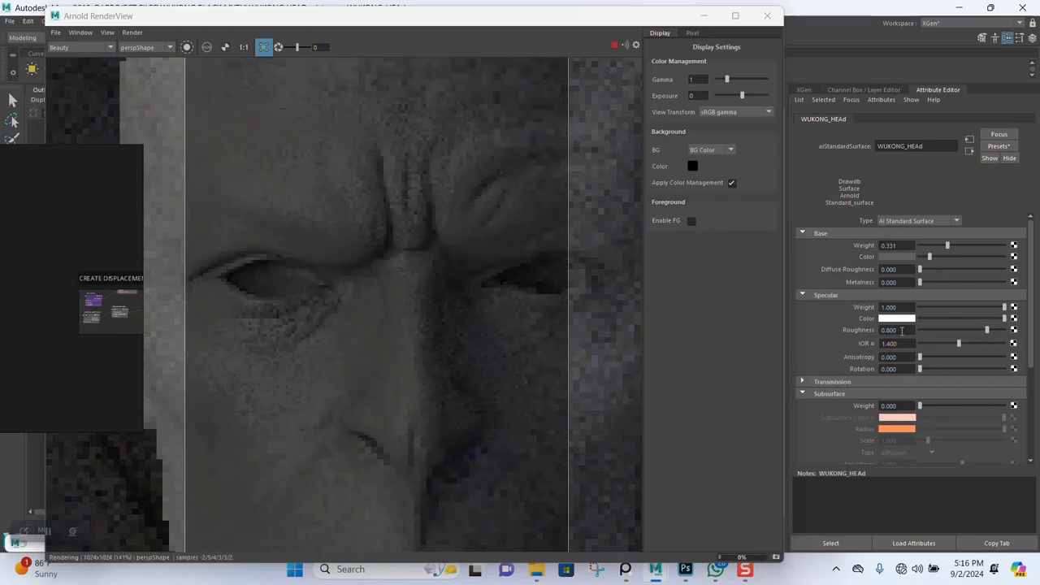
Step: Check the updated face render, then restore the Hypershade window
{"action": "scroll", "coordinate": [392, 341], "scroll_direction": "down", "scroll_amount": 2}
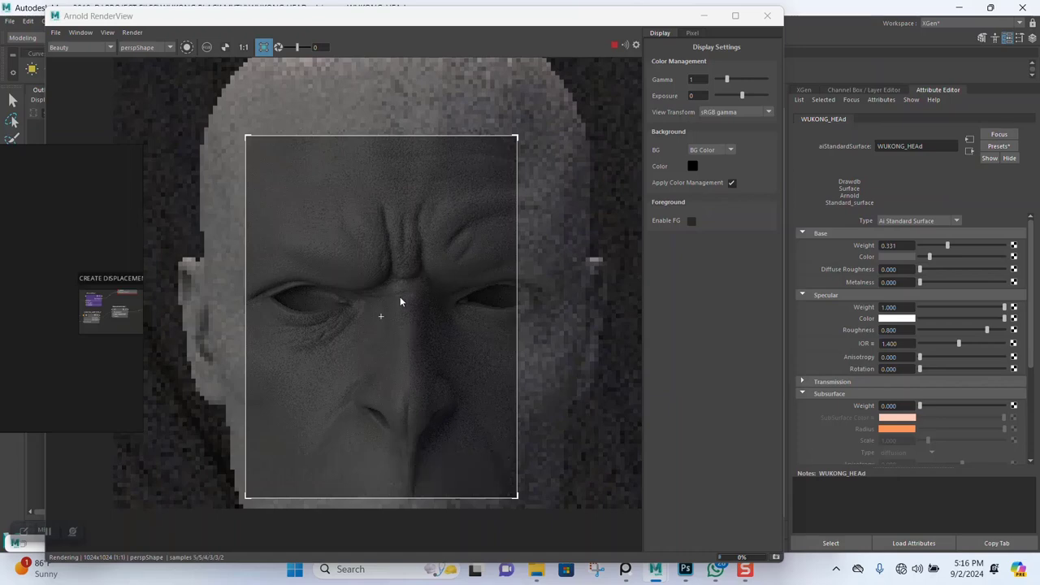
{"action": "scroll", "coordinate": [399, 299], "scroll_direction": "up", "scroll_amount": 2}
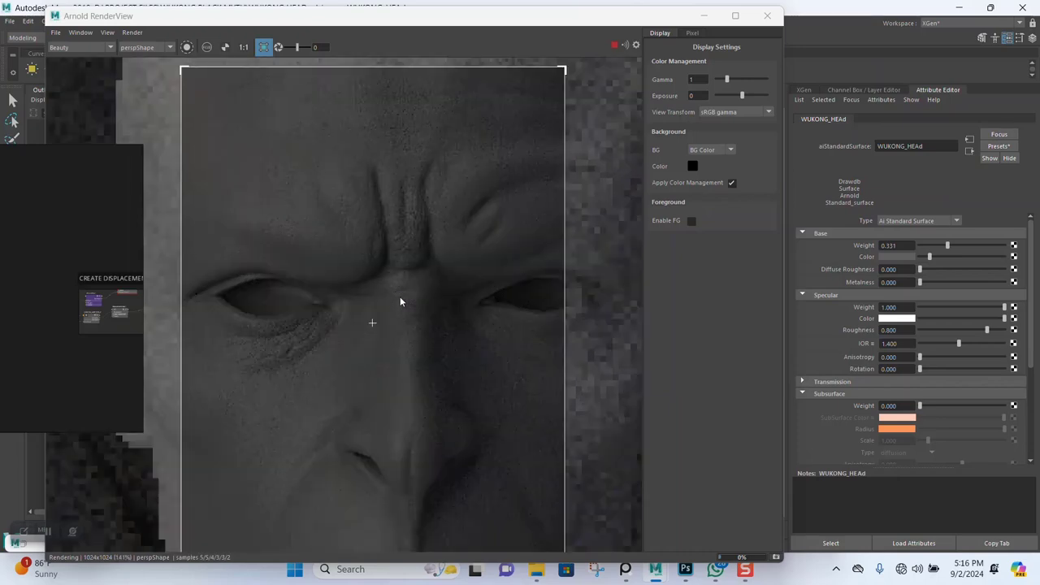
{"action": "scroll", "coordinate": [400, 300], "scroll_direction": "down", "scroll_amount": 2}
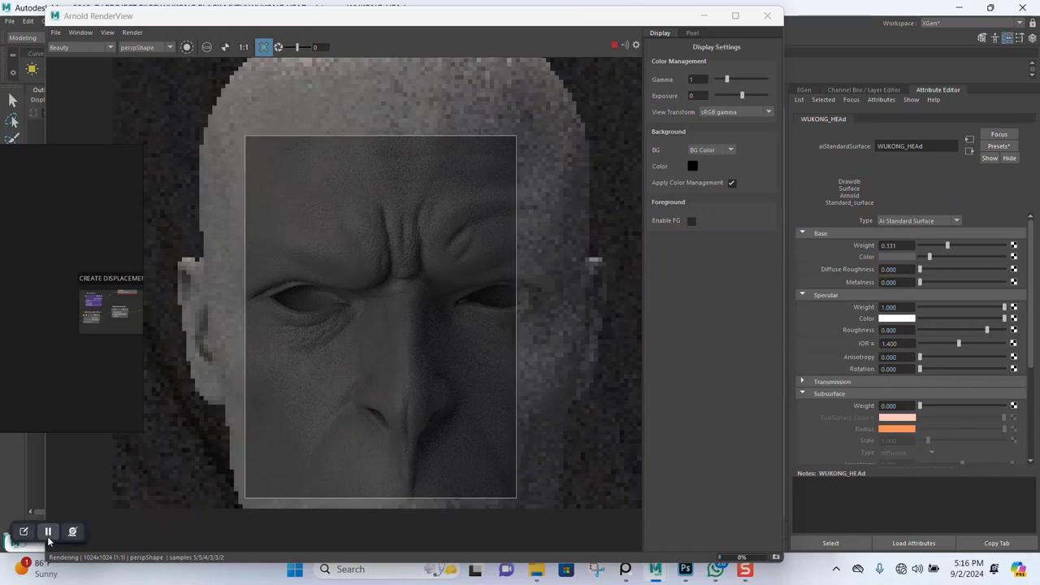
{"action": "left_click", "coordinate": [48, 540]}
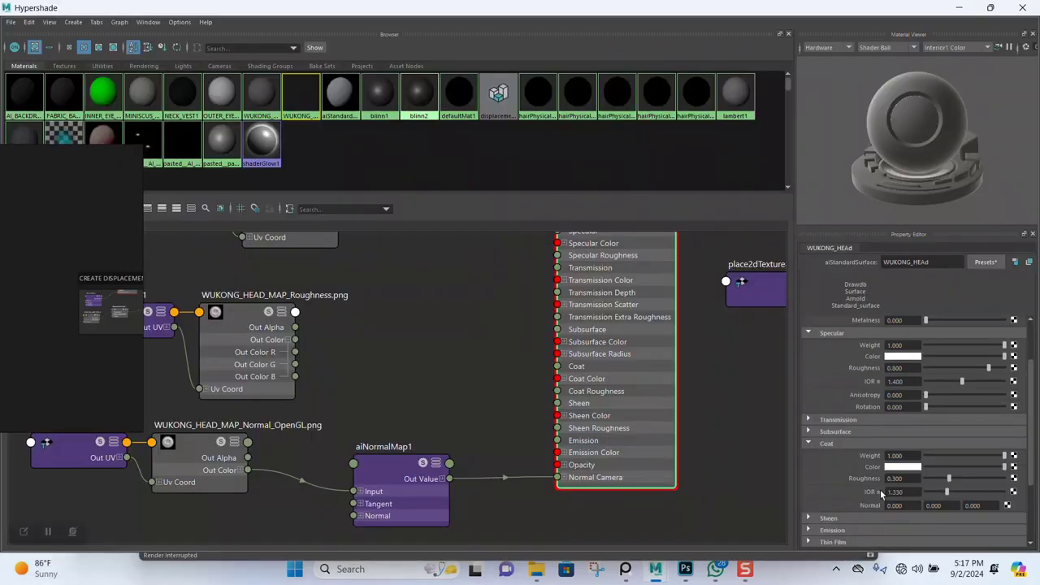
Step: Apply the Olive Oil coat IOR (1.470) and connect the roughness map's Out Color R to Coat Roughness
{"action": "left_click", "coordinate": [882, 492]}
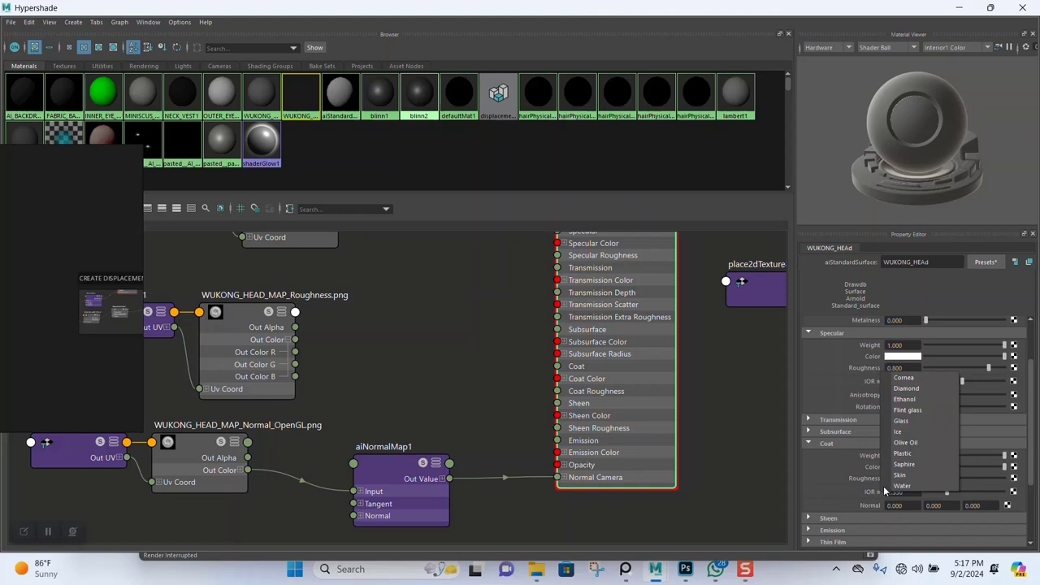
{"action": "left_click", "coordinate": [906, 443]}
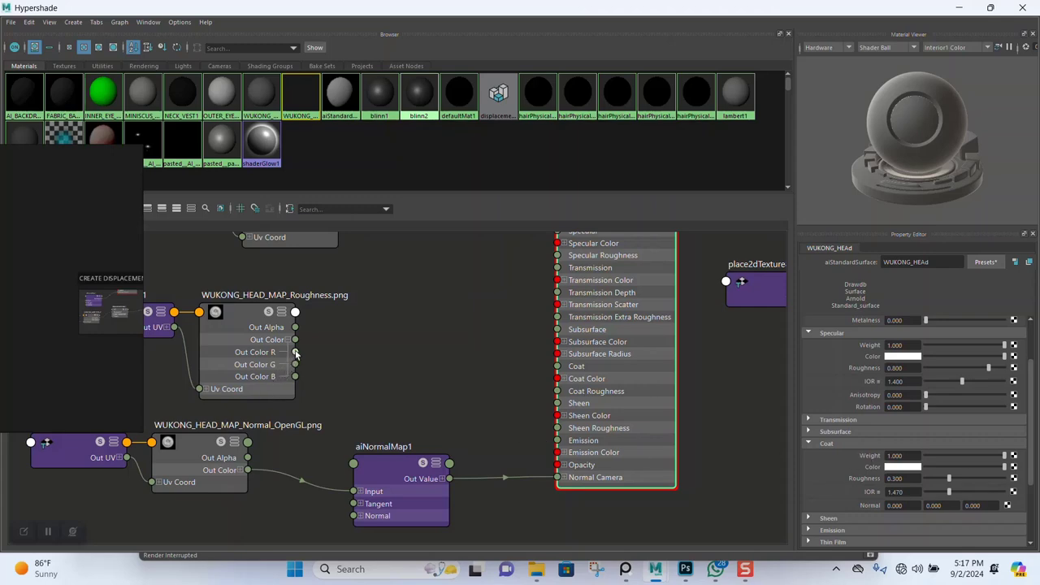
{"action": "left_click_drag", "start_coordinate": [295, 353], "coordinate": [557, 390]}
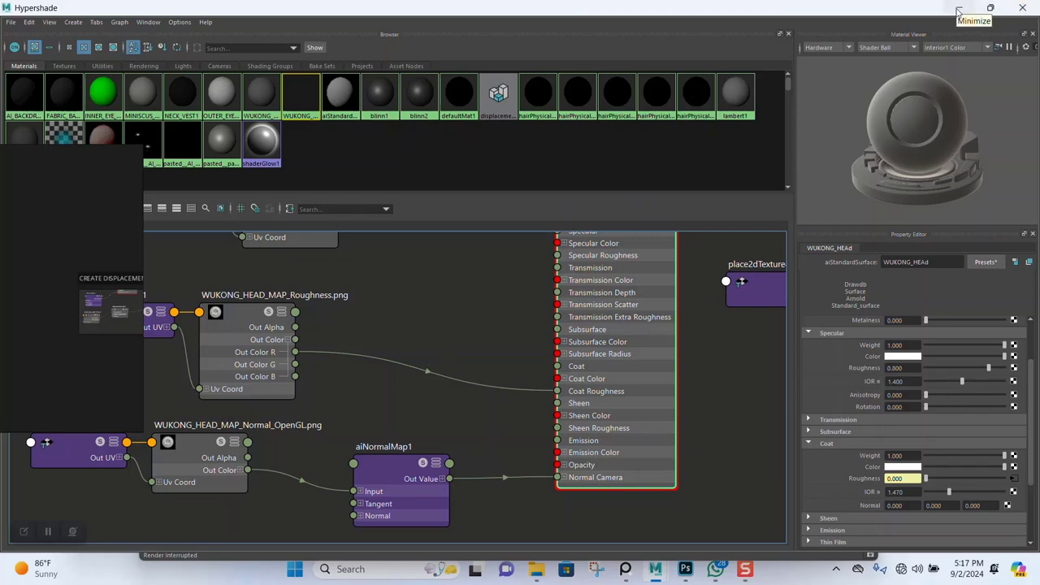
Step: Render the full head without the crop region, stop it, then disconnect the roughness map from Coat Roughness
{"action": "left_click", "coordinate": [959, 10]}
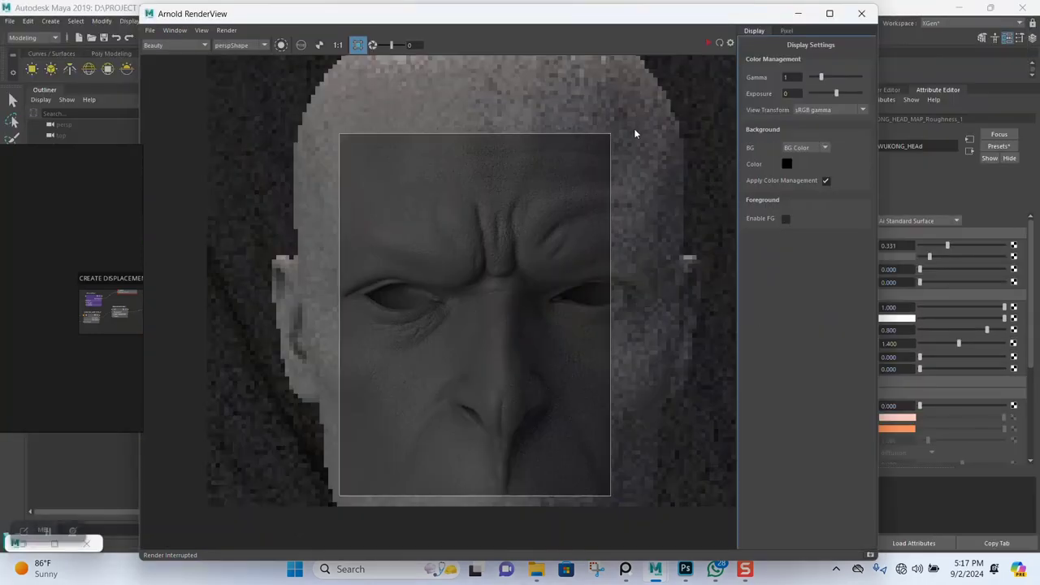
{"action": "left_click", "coordinate": [357, 45]}
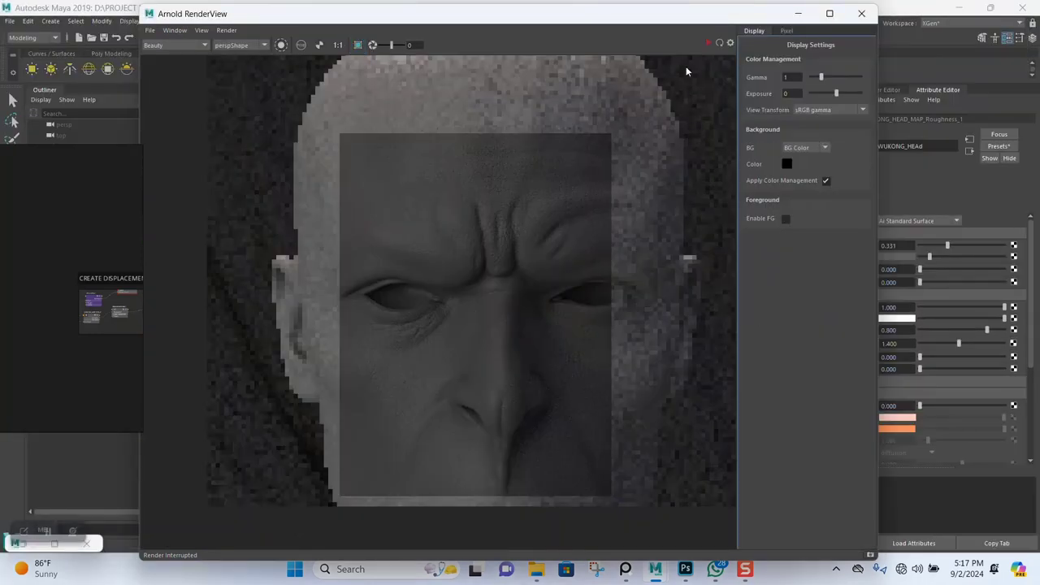
{"action": "left_click", "coordinate": [706, 43]}
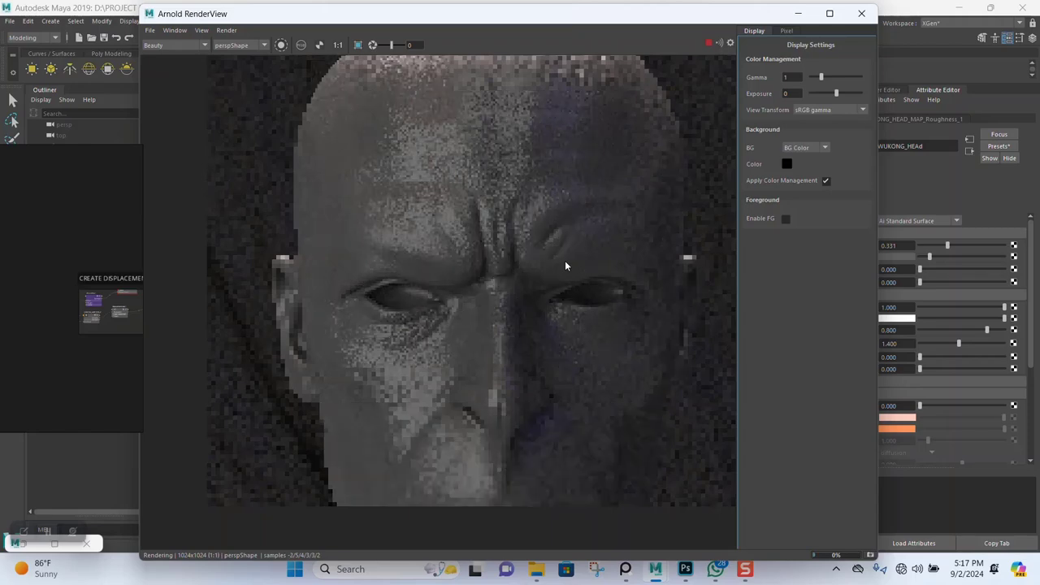
{"action": "scroll", "coordinate": [486, 348], "scroll_direction": "down", "scroll_amount": 3}
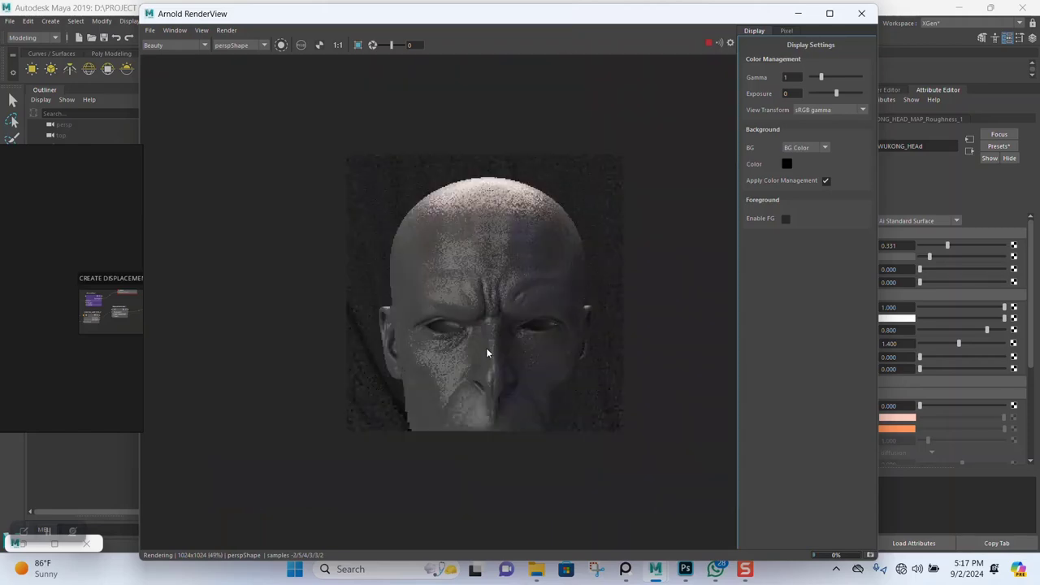
{"action": "scroll", "coordinate": [487, 351], "scroll_direction": "up", "scroll_amount": 2}
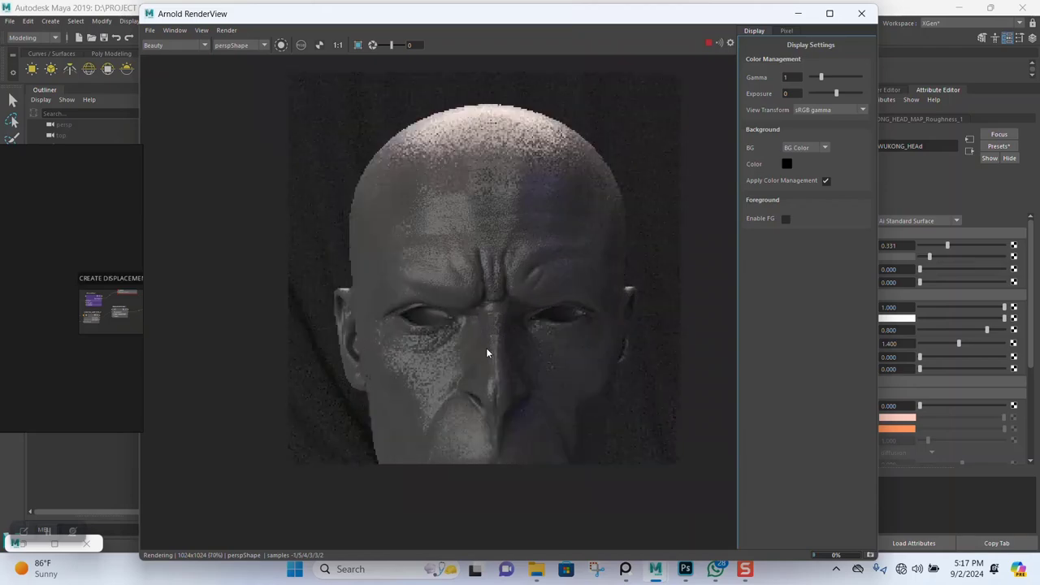
{"action": "scroll", "coordinate": [472, 298], "scroll_direction": "up", "scroll_amount": 2}
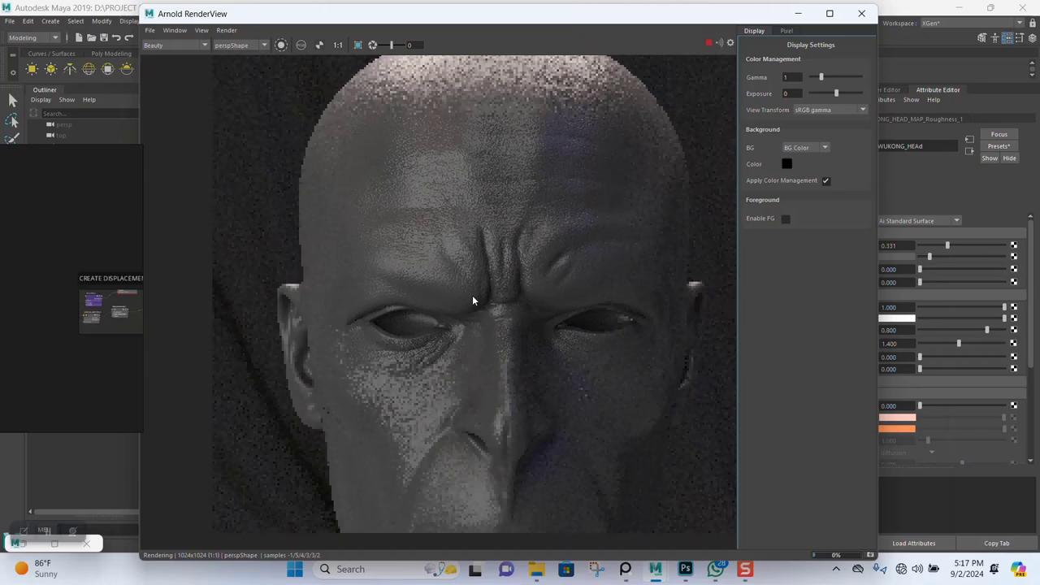
{"action": "scroll", "coordinate": [472, 295], "scroll_direction": "down", "scroll_amount": 2}
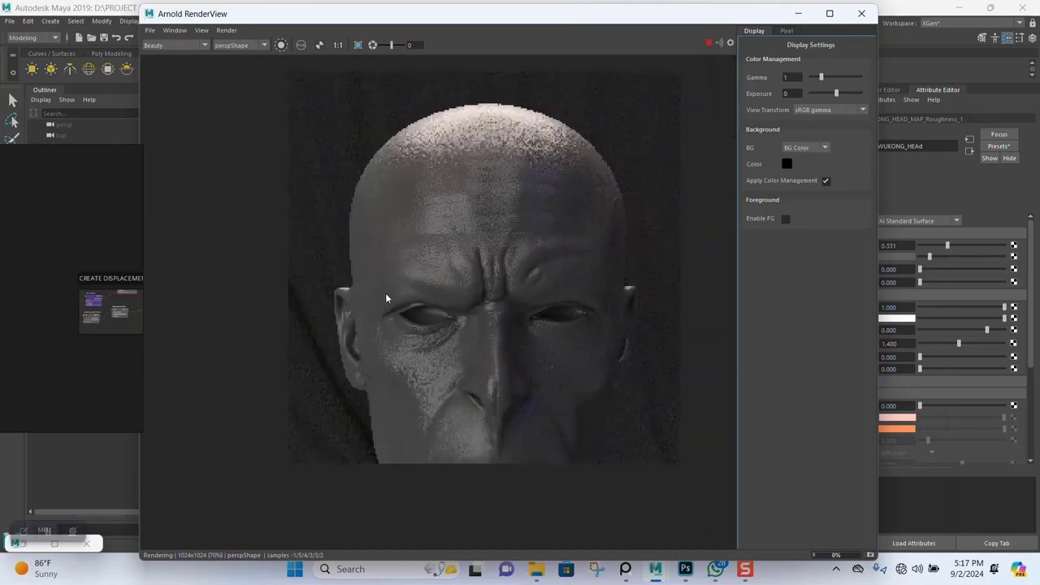
{"action": "left_click", "coordinate": [708, 47]}
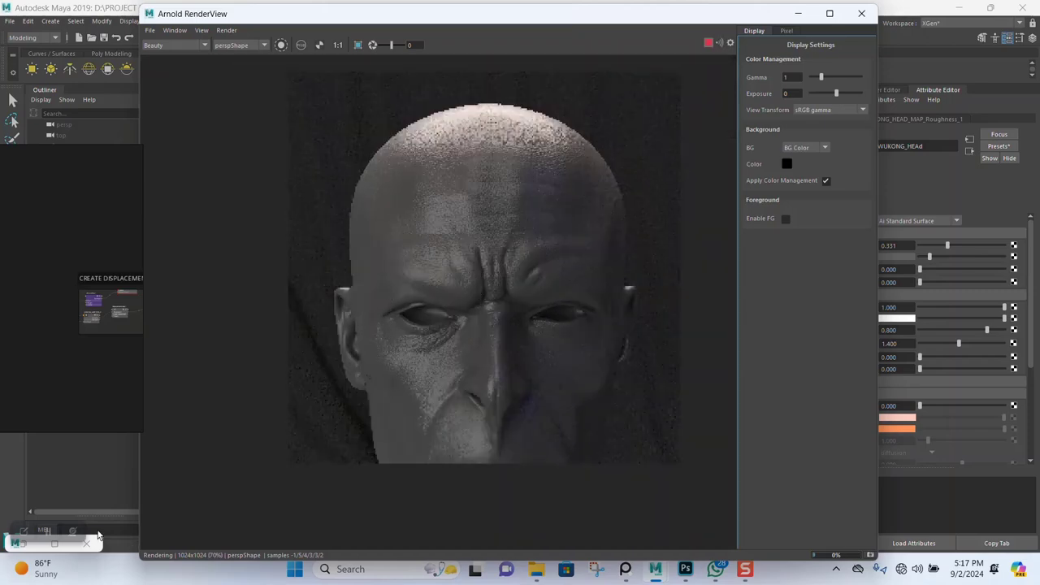
{"action": "key", "text": "alt+Tab"}
{"action": "left_click_drag", "start_coordinate": [653, 390], "coordinate": [486, 359]}
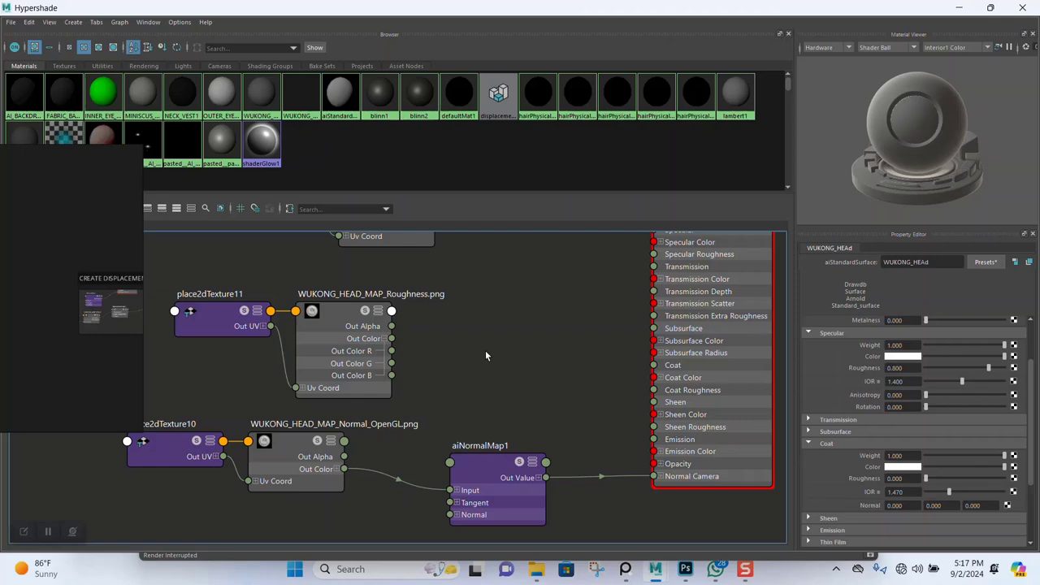
Step: Create an aiColorCorrect node and feed the Roughness map's Out Color into its Input
{"action": "key", "text": "Tab"}
{"action": "type", "text": "aico"}
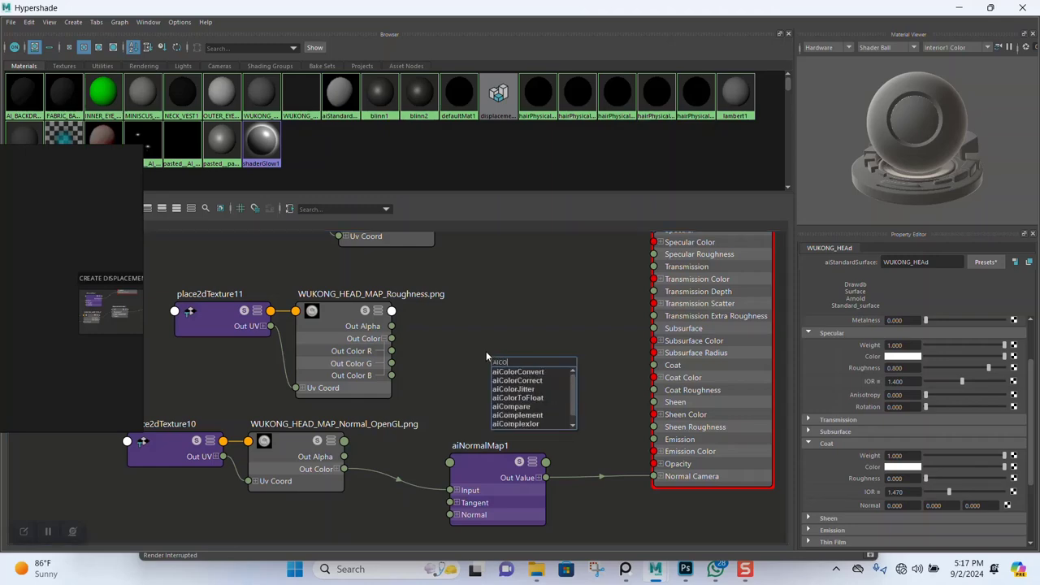
{"action": "left_click", "coordinate": [530, 380]}
{"action": "left_click_drag", "start_coordinate": [525, 346], "coordinate": [517, 301]}
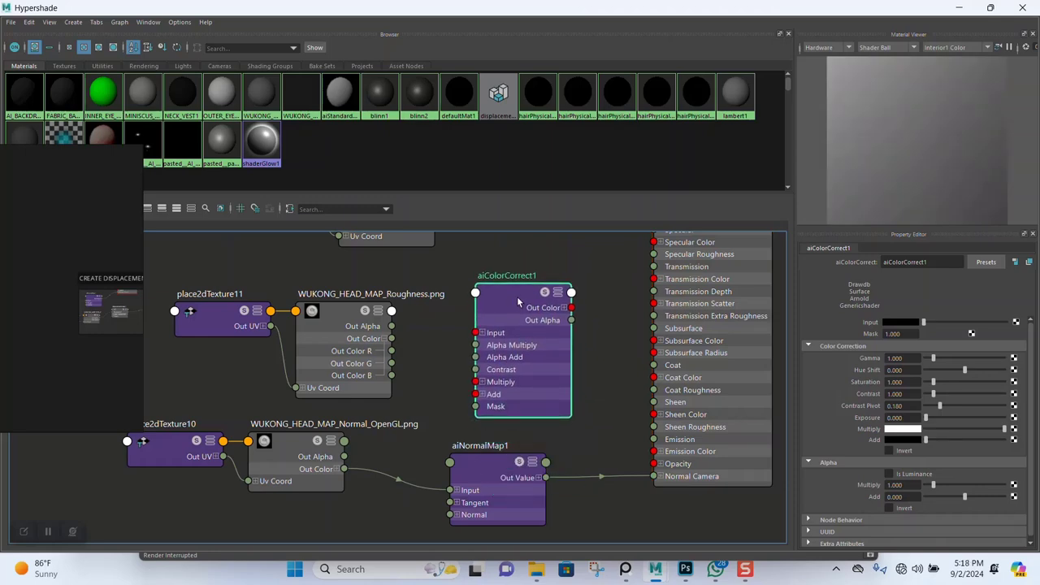
{"action": "left_click_drag", "start_coordinate": [391, 350], "coordinate": [456, 341]}
{"action": "left_click_drag", "start_coordinate": [393, 350], "coordinate": [477, 334]}
{"action": "left_click_drag", "start_coordinate": [391, 363], "coordinate": [452, 363]}
{"action": "left_click_drag", "start_coordinate": [391, 350], "coordinate": [478, 333]}
{"action": "left_click", "coordinate": [150, 524]}
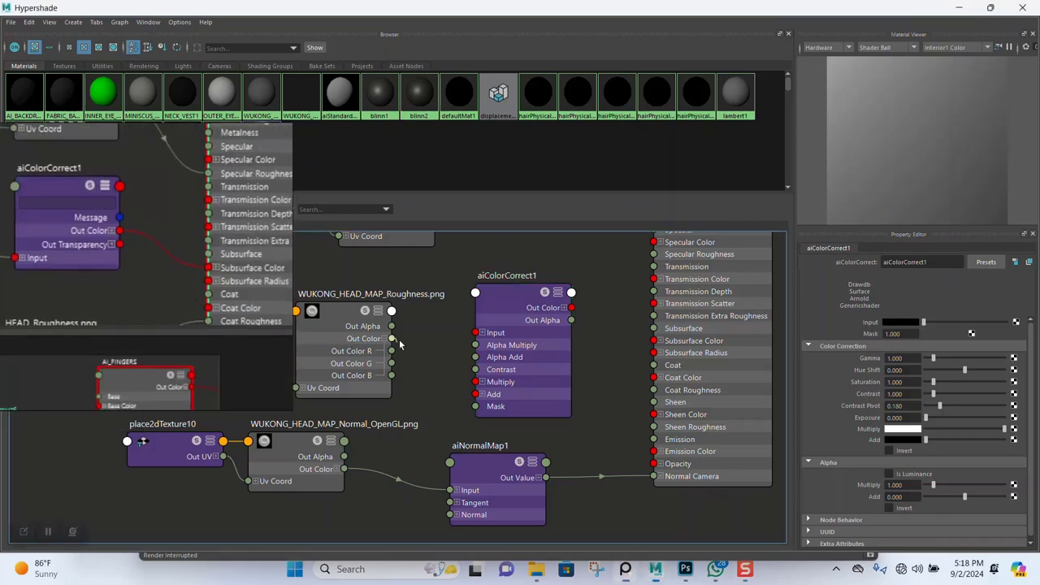
{"action": "left_click_drag", "start_coordinate": [391, 338], "coordinate": [479, 333]}
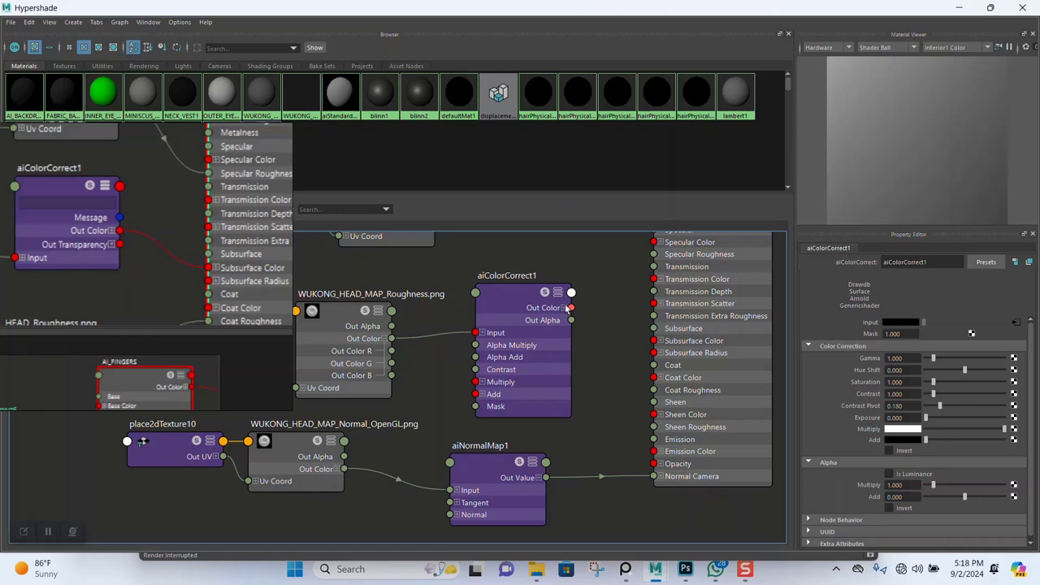
Step: Link aiColorCorrect1's Out Color R to WUKONG_HEAd's Coat Roughness
{"action": "left_click_drag", "start_coordinate": [566, 307], "coordinate": [584, 324]}
{"action": "left_click", "coordinate": [564, 308]}
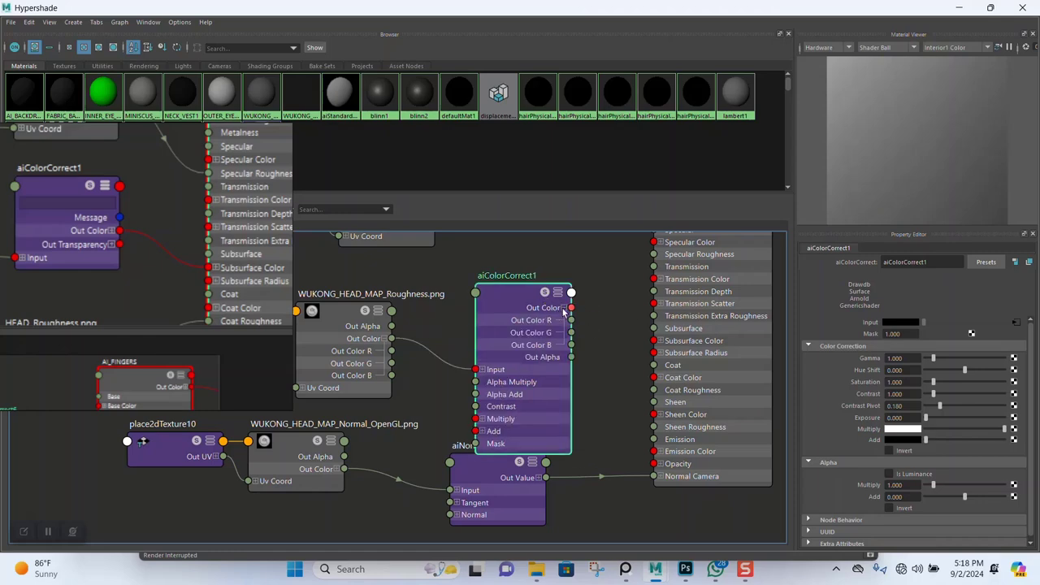
{"action": "left_click_drag", "start_coordinate": [572, 322], "coordinate": [680, 393]}
{"action": "left_click_drag", "start_coordinate": [557, 375], "coordinate": [558, 364]}
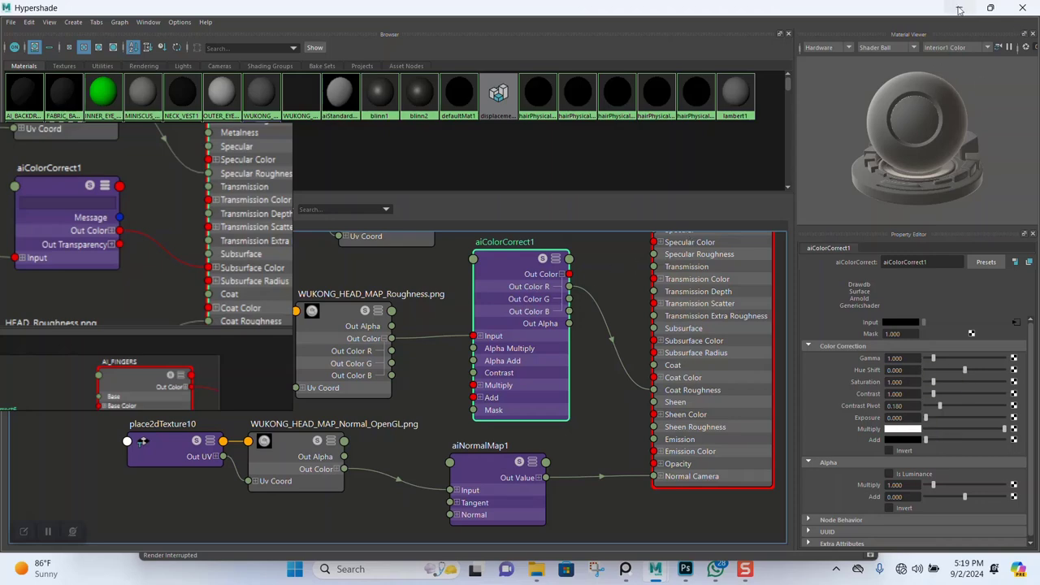
Step: Set aiColorCorrect1 gamma to 0.5, store a RenderView snapshot and restart the IPR render
{"action": "left_click", "coordinate": [960, 7]}
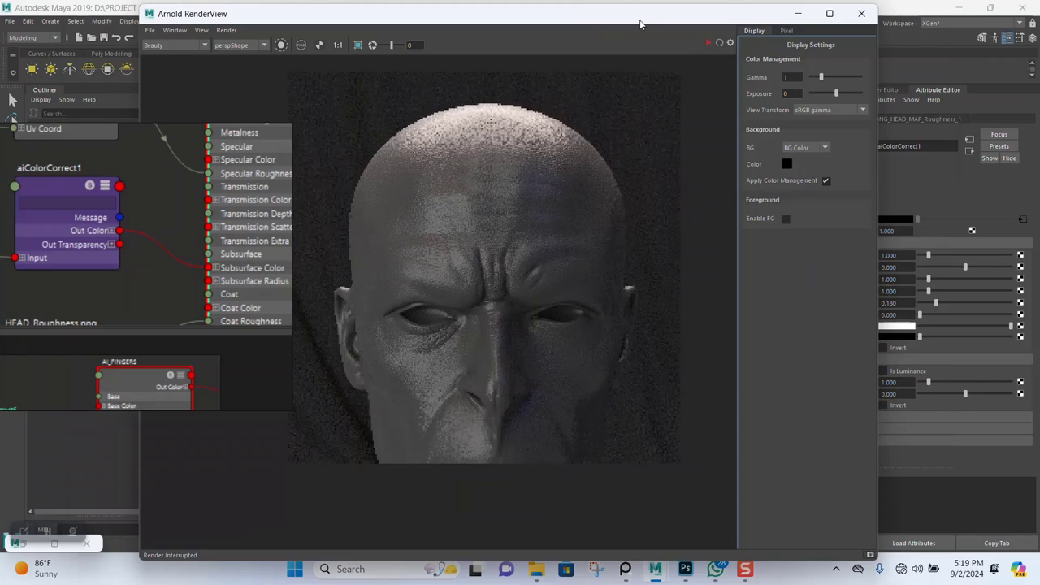
{"action": "left_click_drag", "start_coordinate": [655, 13], "coordinate": [500, 30]}
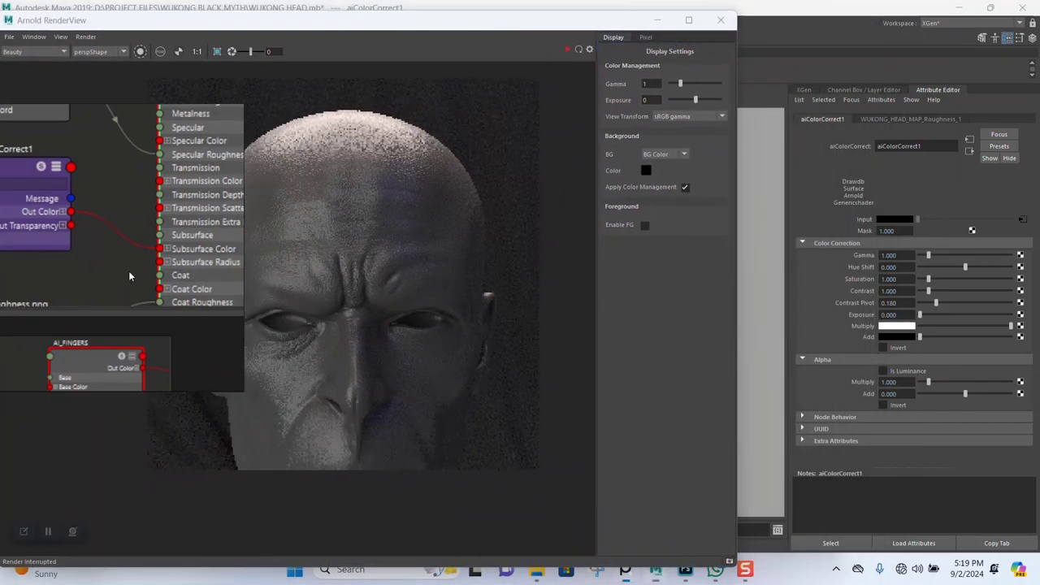
{"action": "double_click", "coordinate": [905, 254]}
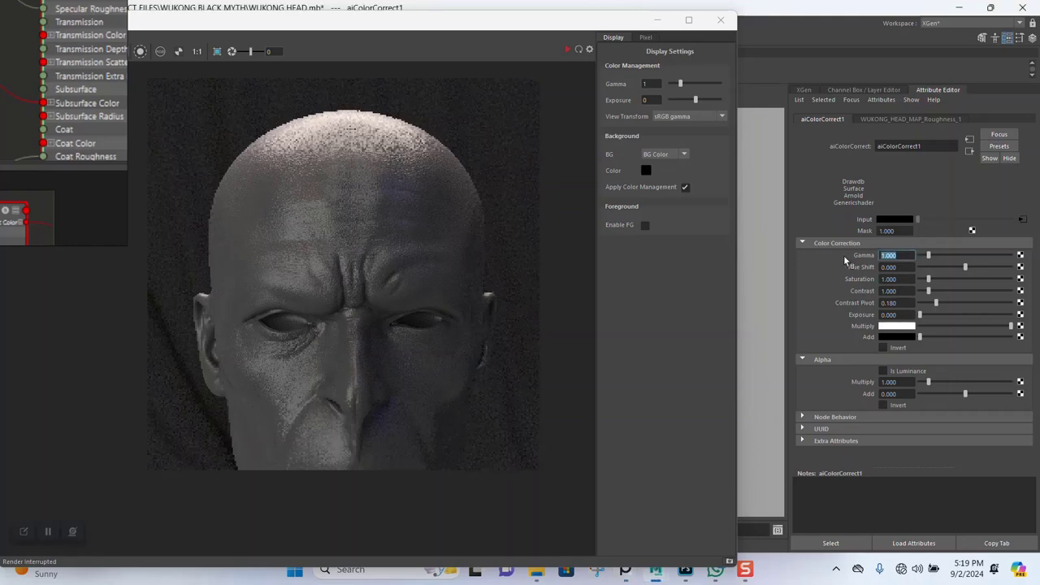
{"action": "type", "text": "0.5"}
{"action": "key", "text": "Return"}
{"action": "left_click", "coordinate": [722, 560]}
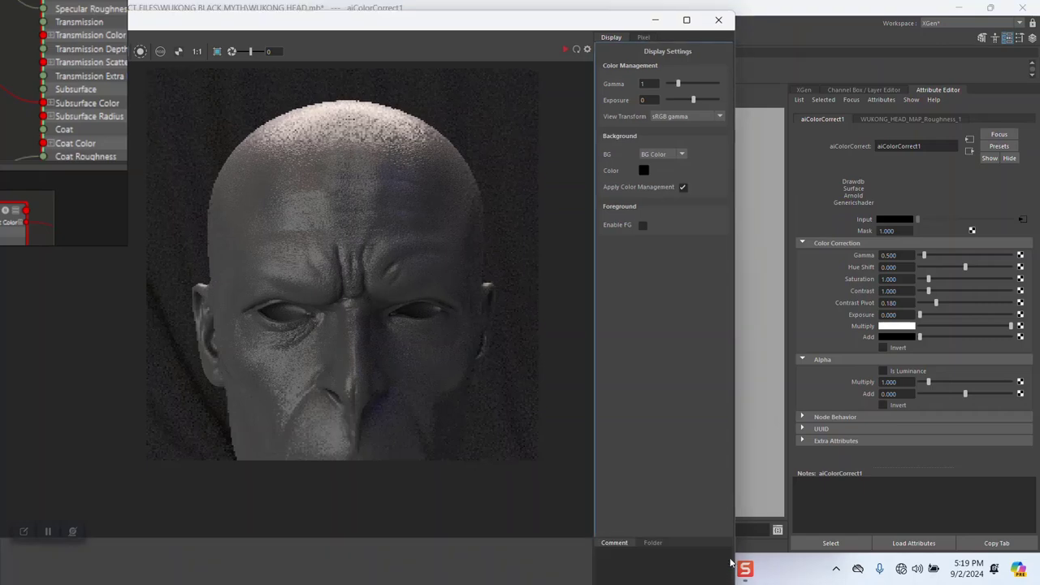
{"action": "left_click", "coordinate": [564, 48]}
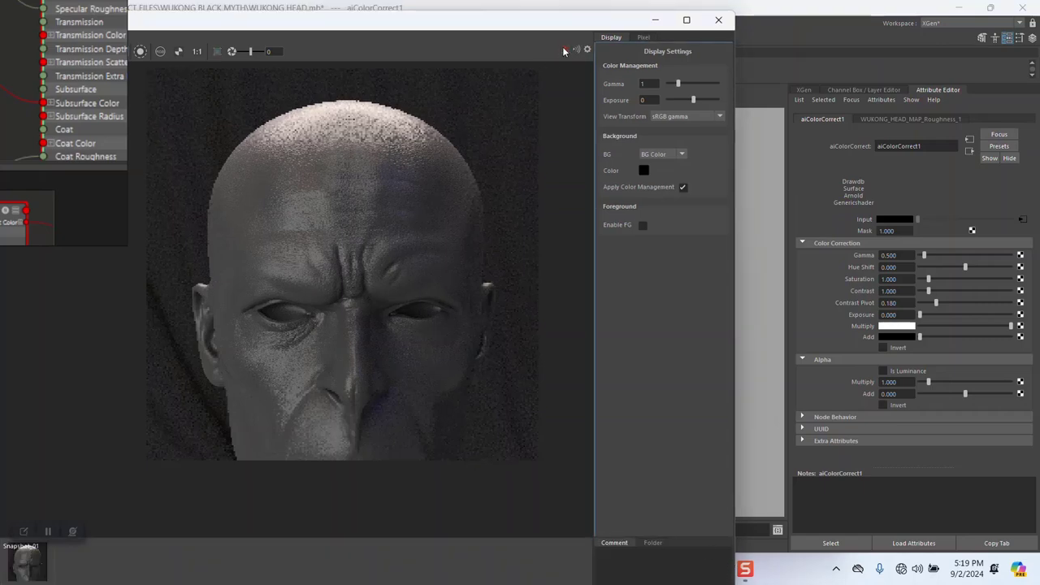
Step: Change the aiColorCorrect1 gamma to 1.5
{"action": "double_click", "coordinate": [889, 256]}
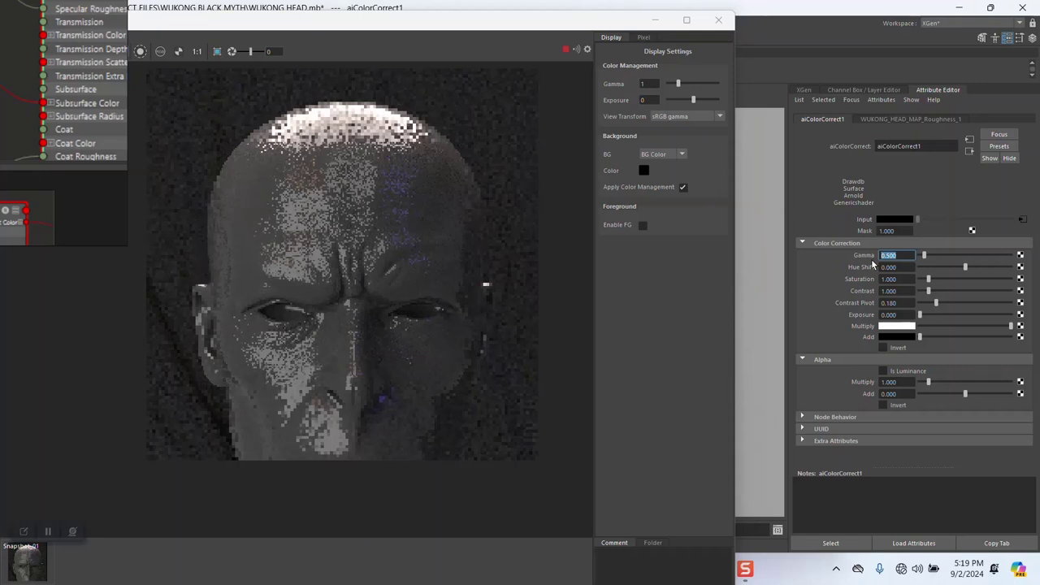
{"action": "type", "text": "1.5"}
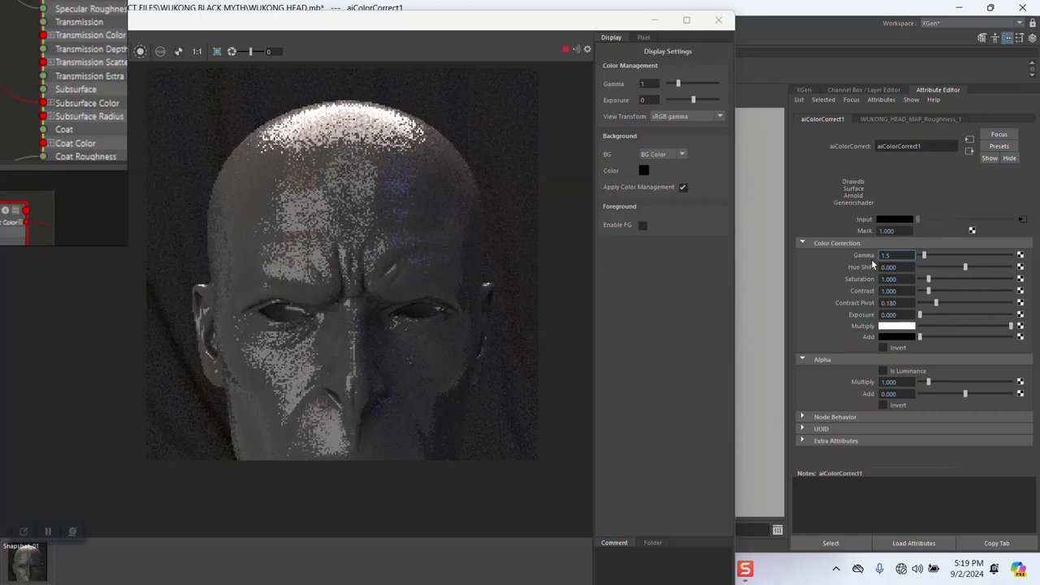
{"action": "key", "text": "Return"}
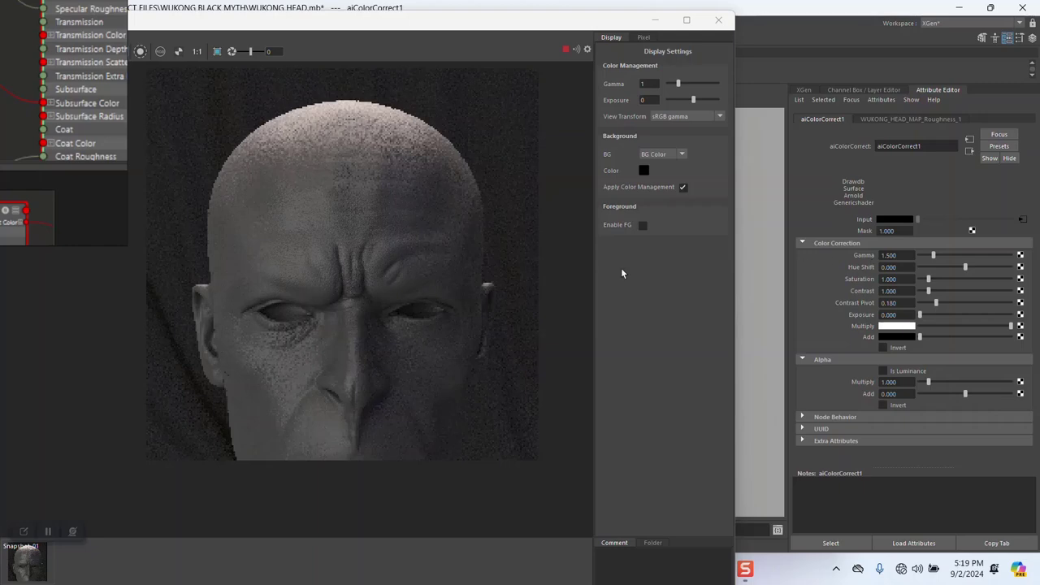
Step: Zoom in on the face in RenderView and commit an aiColorCorrect1 gamma of 1.3
{"action": "scroll", "coordinate": [347, 298], "scroll_direction": "up", "scroll_amount": 3}
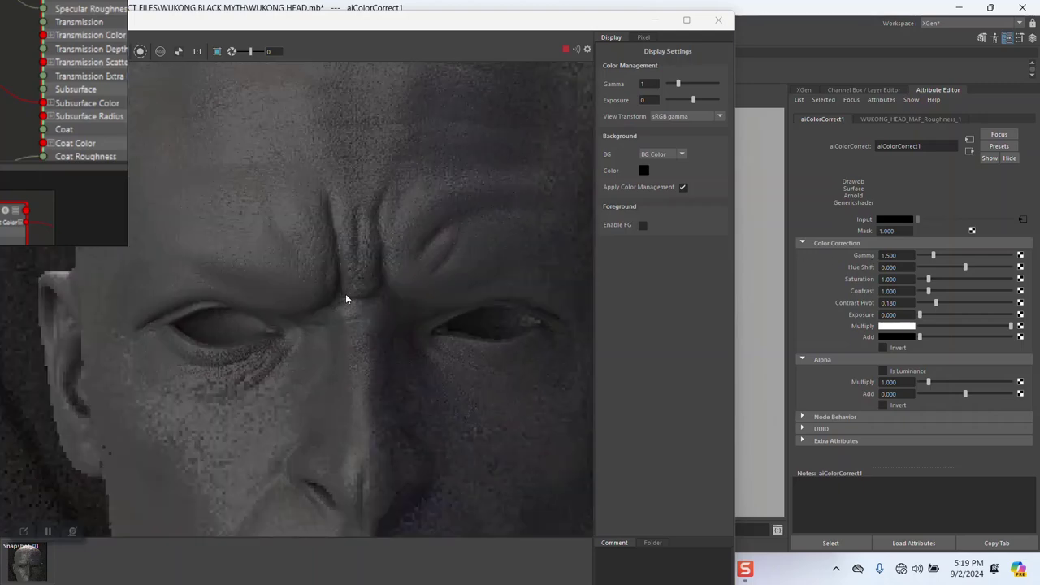
{"action": "scroll", "coordinate": [346, 299], "scroll_direction": "down", "scroll_amount": 2}
{"action": "scroll", "coordinate": [356, 288], "scroll_direction": "up", "scroll_amount": 2}
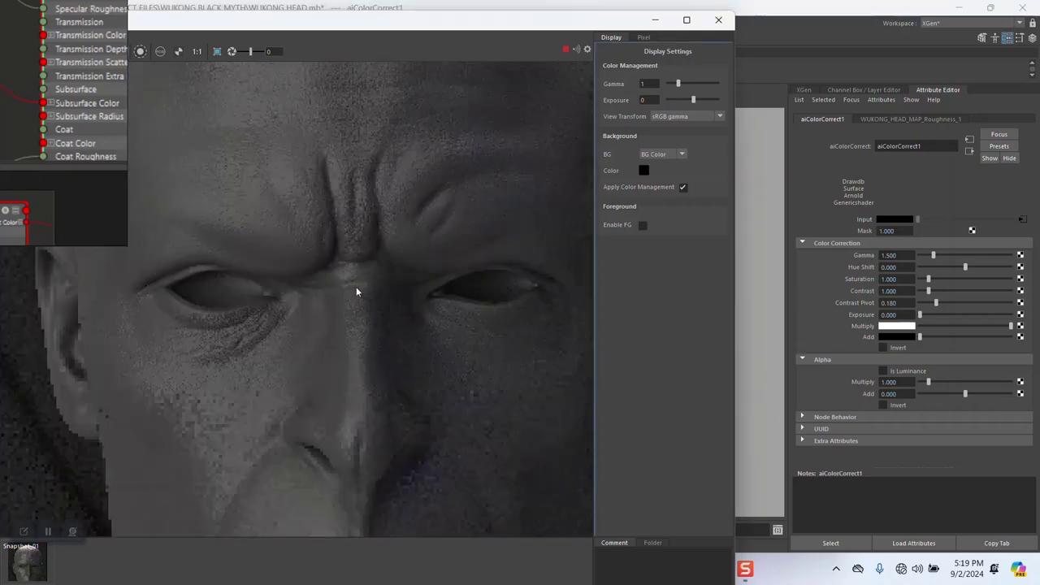
{"action": "scroll", "coordinate": [356, 287], "scroll_direction": "down", "scroll_amount": 1}
{"action": "scroll", "coordinate": [368, 279], "scroll_direction": "down", "scroll_amount": 2}
{"action": "scroll", "coordinate": [377, 274], "scroll_direction": "up", "scroll_amount": 1}
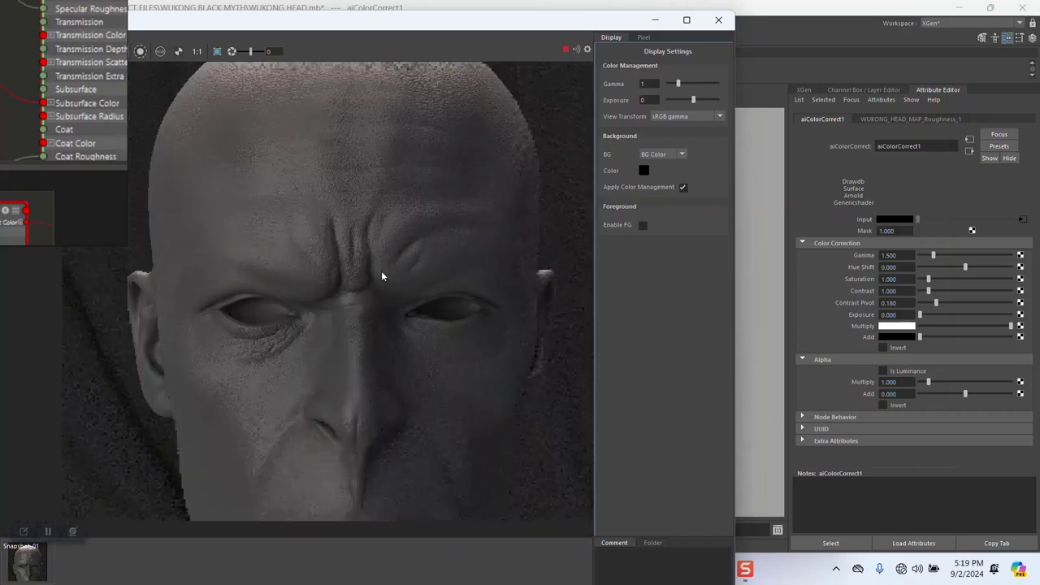
{"action": "scroll", "coordinate": [382, 273], "scroll_direction": "up", "scroll_amount": 1}
{"action": "middle_click_drag", "start_coordinate": [360, 267], "coordinate": [390, 251], "text": "alt"}
{"action": "scroll", "coordinate": [388, 279], "scroll_direction": "up", "scroll_amount": 1}
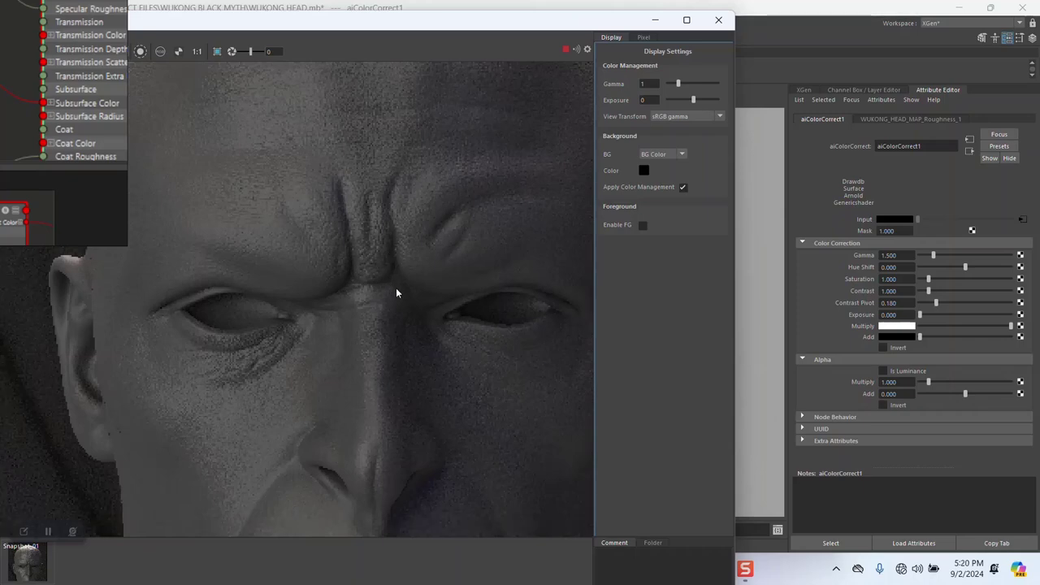
{"action": "scroll", "coordinate": [374, 297], "scroll_direction": "down", "scroll_amount": 2}
{"action": "scroll", "coordinate": [373, 298], "scroll_direction": "up", "scroll_amount": 2}
{"action": "left_click", "coordinate": [900, 256]}
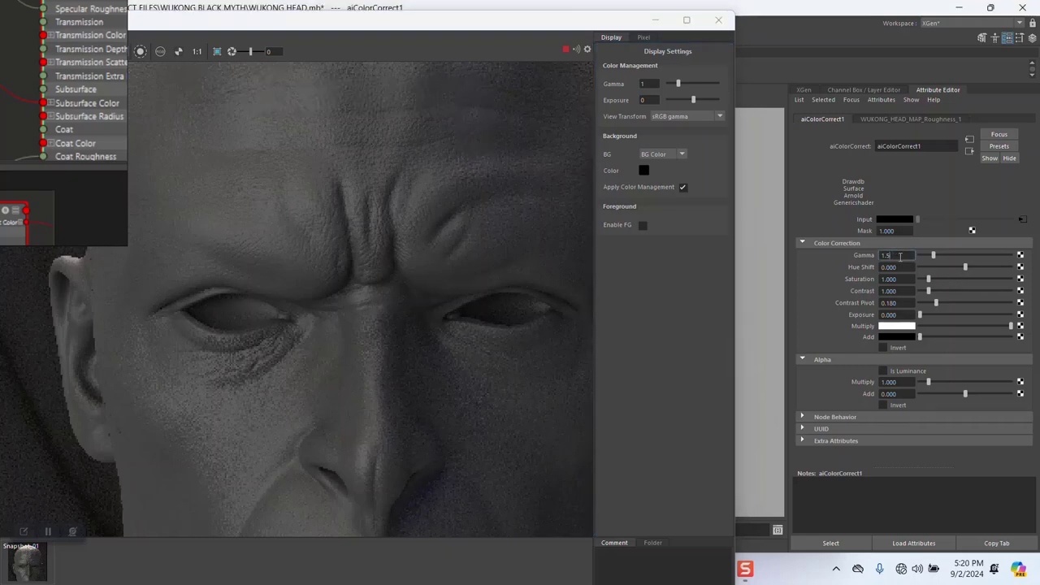
{"action": "key", "text": "Return"}
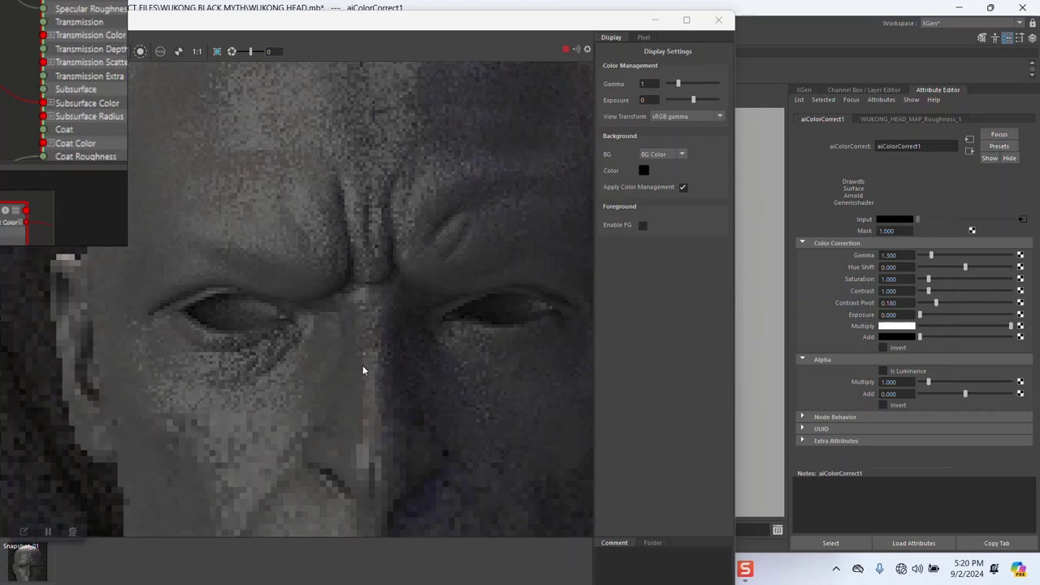
Step: Inspect the refreshed brow and eyes, then move the Hypershade window off the render
{"action": "scroll", "coordinate": [363, 365], "scroll_direction": "down", "scroll_amount": 3}
{"action": "middle_click_drag", "start_coordinate": [352, 346], "coordinate": [357, 297]}
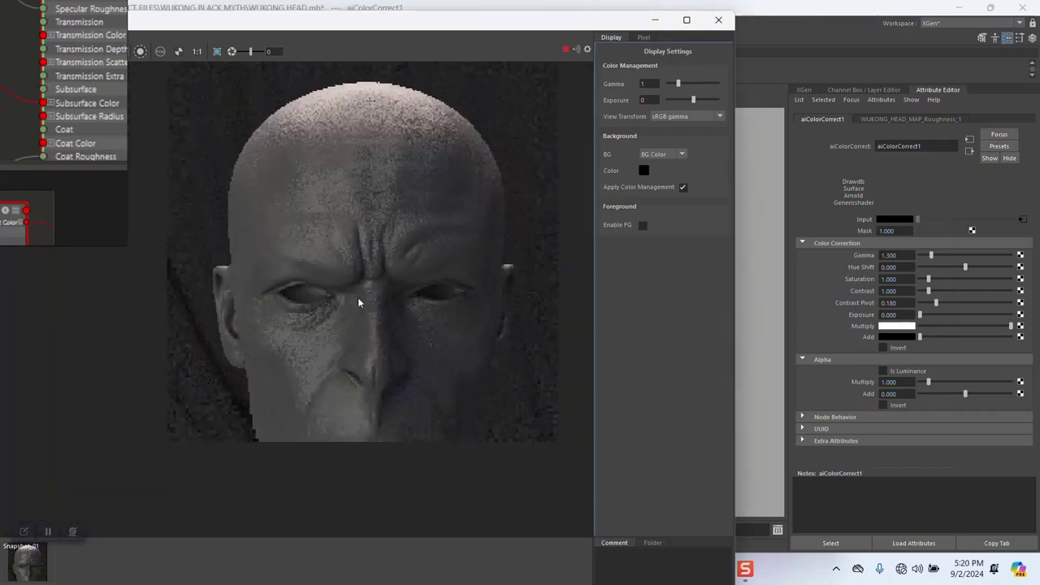
{"action": "scroll", "coordinate": [369, 292], "scroll_direction": "up", "scroll_amount": 2}
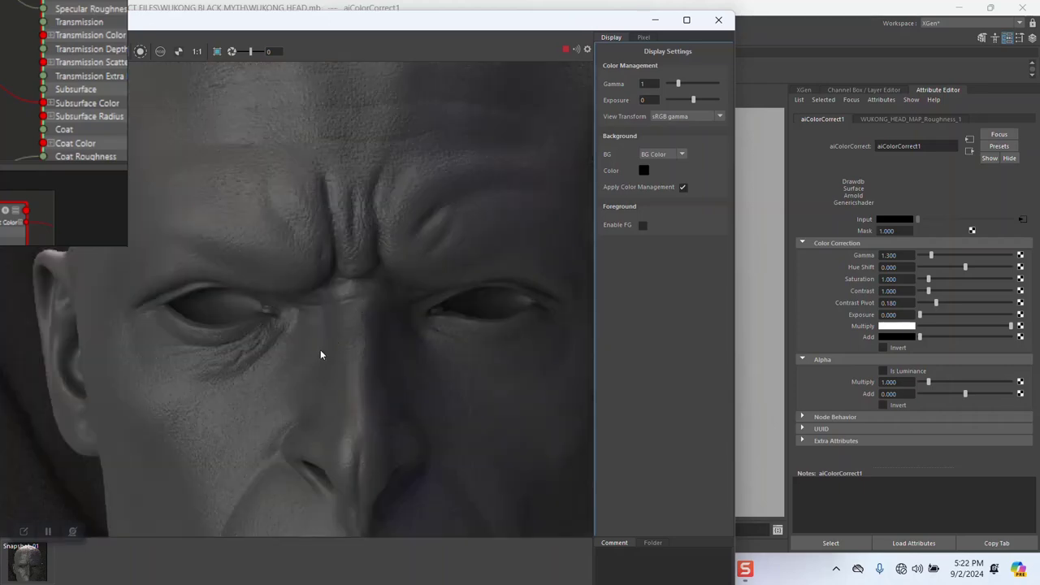
{"action": "scroll", "coordinate": [343, 338], "scroll_direction": "up", "scroll_amount": 1}
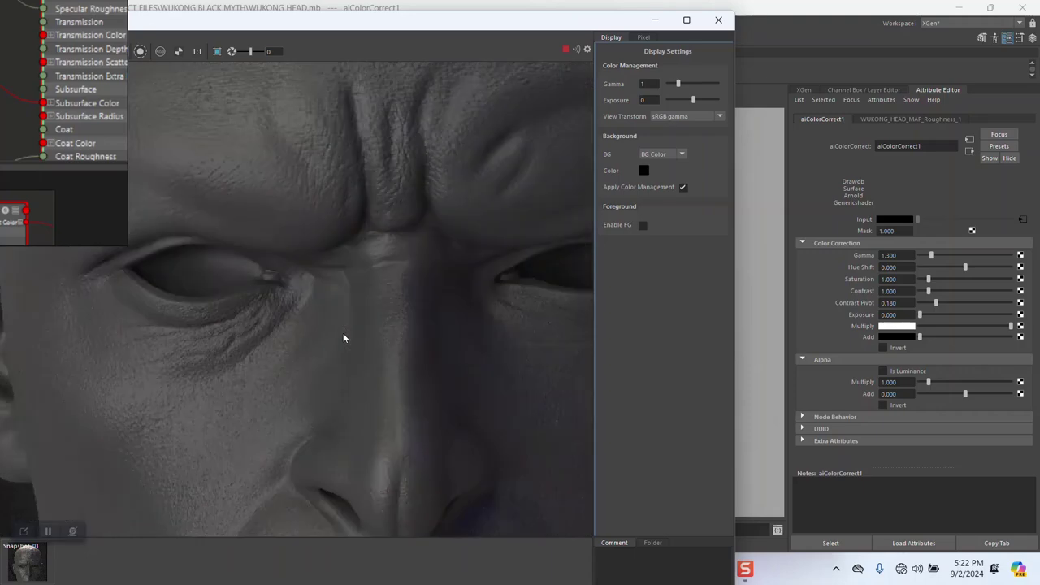
{"action": "scroll", "coordinate": [342, 337], "scroll_direction": "down", "scroll_amount": 3}
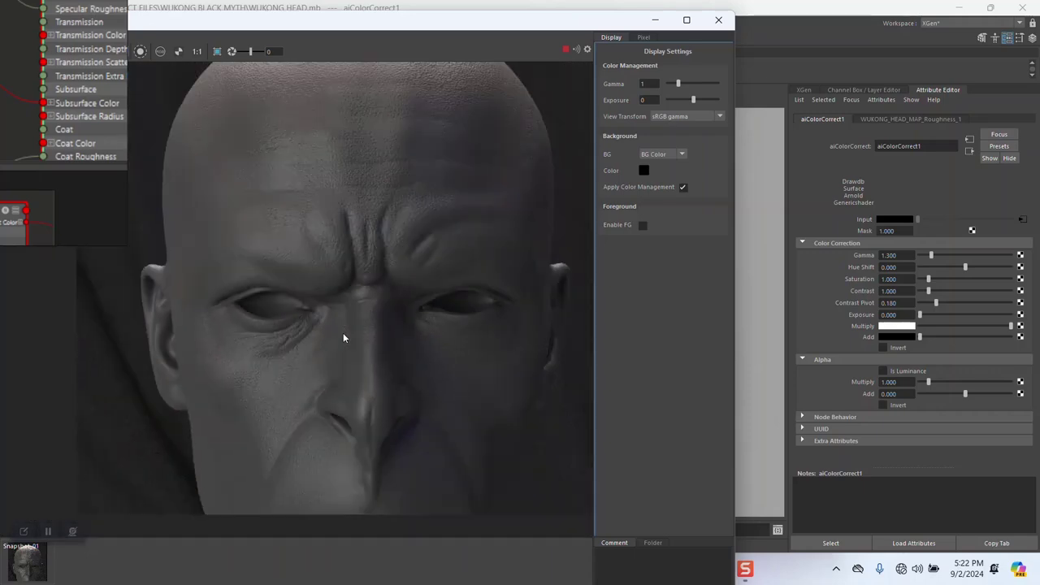
{"action": "scroll", "coordinate": [343, 334], "scroll_direction": "down", "scroll_amount": 1}
{"action": "scroll", "coordinate": [360, 320], "scroll_direction": "down", "scroll_amount": 1}
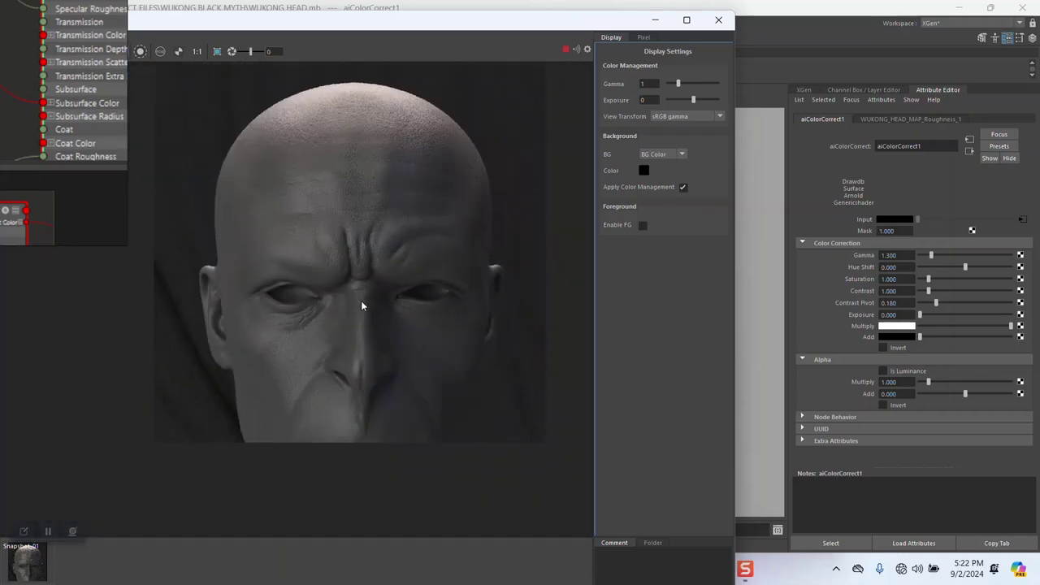
{"action": "scroll", "coordinate": [361, 306], "scroll_direction": "up", "scroll_amount": 1}
{"action": "scroll", "coordinate": [361, 305], "scroll_direction": "up", "scroll_amount": 1}
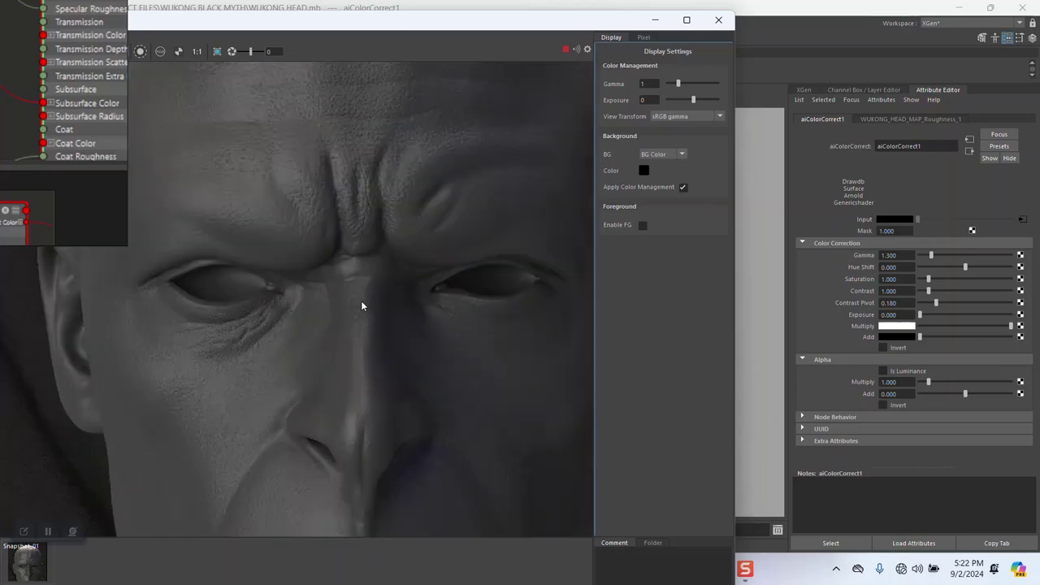
{"action": "scroll", "coordinate": [361, 305], "scroll_direction": "up", "scroll_amount": 1}
{"action": "scroll", "coordinate": [361, 302], "scroll_direction": "up", "scroll_amount": 1}
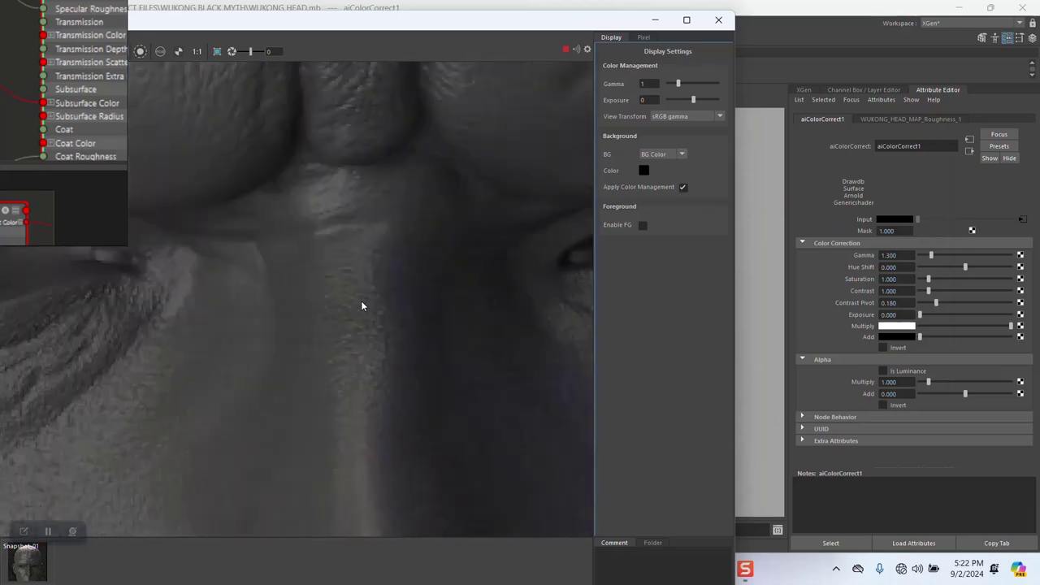
{"action": "scroll", "coordinate": [368, 366], "scroll_direction": "down", "scroll_amount": 1}
{"action": "middle_click_drag", "start_coordinate": [354, 376], "coordinate": [351, 418]}
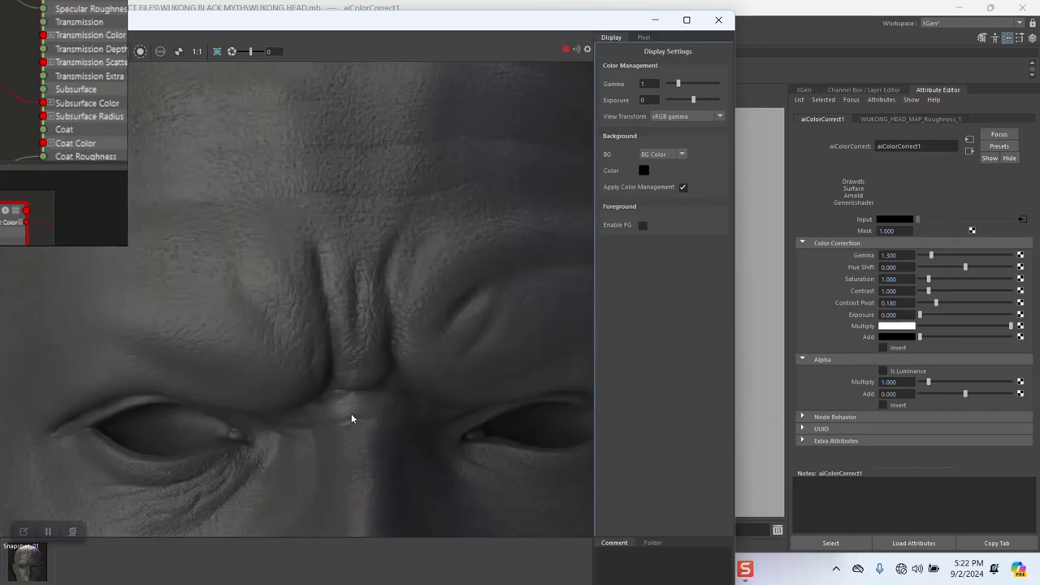
{"action": "scroll", "coordinate": [350, 376], "scroll_direction": "up", "scroll_amount": 1}
{"action": "left_click_drag", "start_coordinate": [130, 220], "coordinate": [1035, 216]}
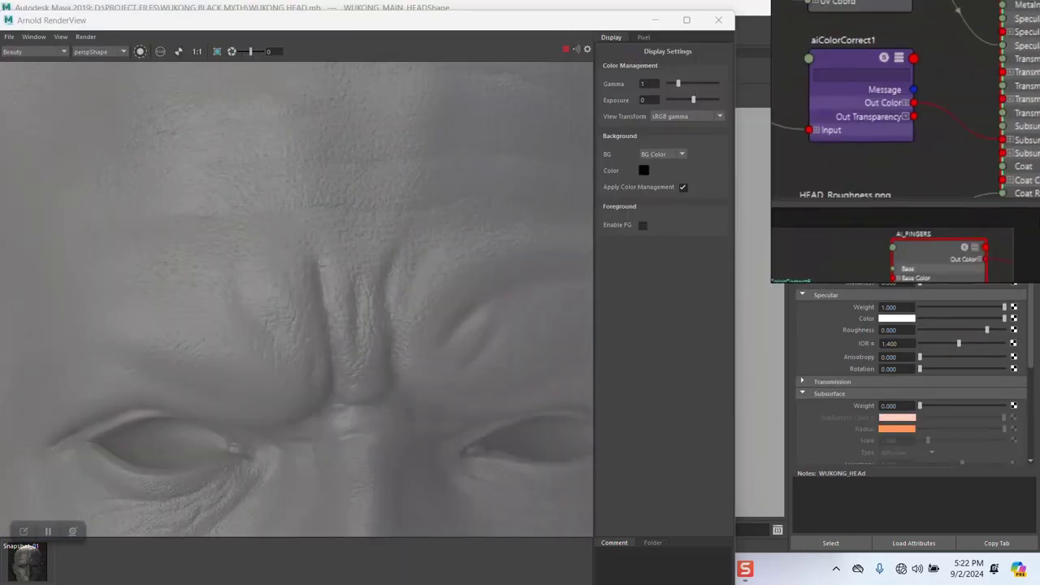
{"action": "left_click", "coordinate": [59, 36]}
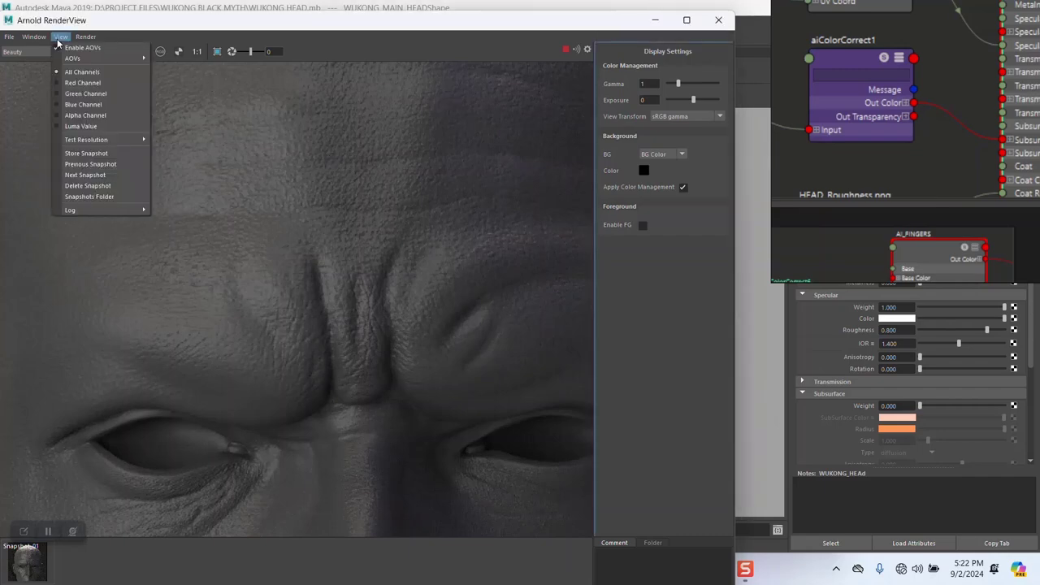
{"action": "mouse_move", "coordinate": [116, 142]}
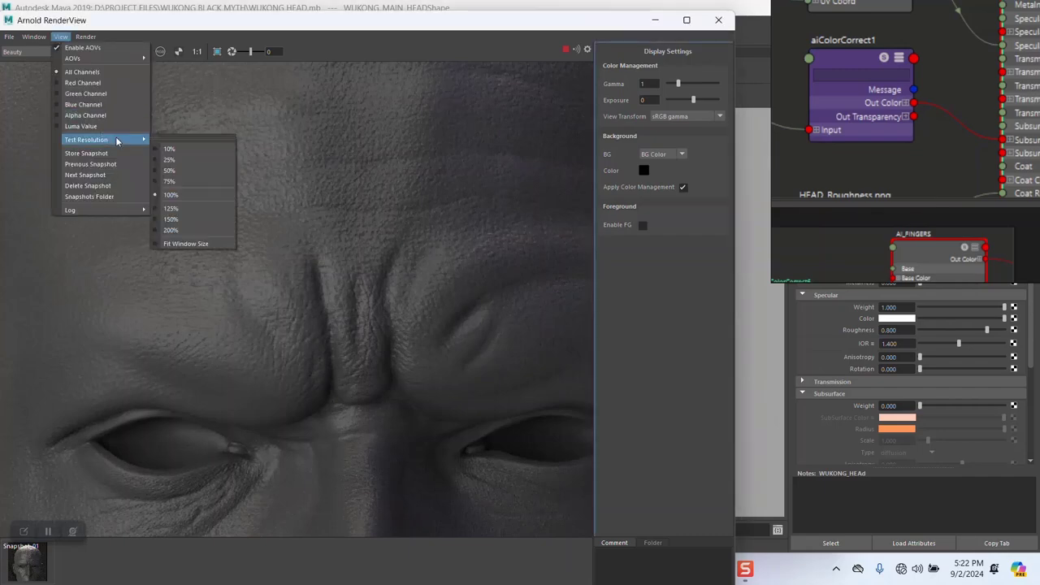
{"action": "left_click", "coordinate": [129, 27]}
{"action": "left_click_drag", "start_coordinate": [120, 29], "coordinate": [260, 22]}
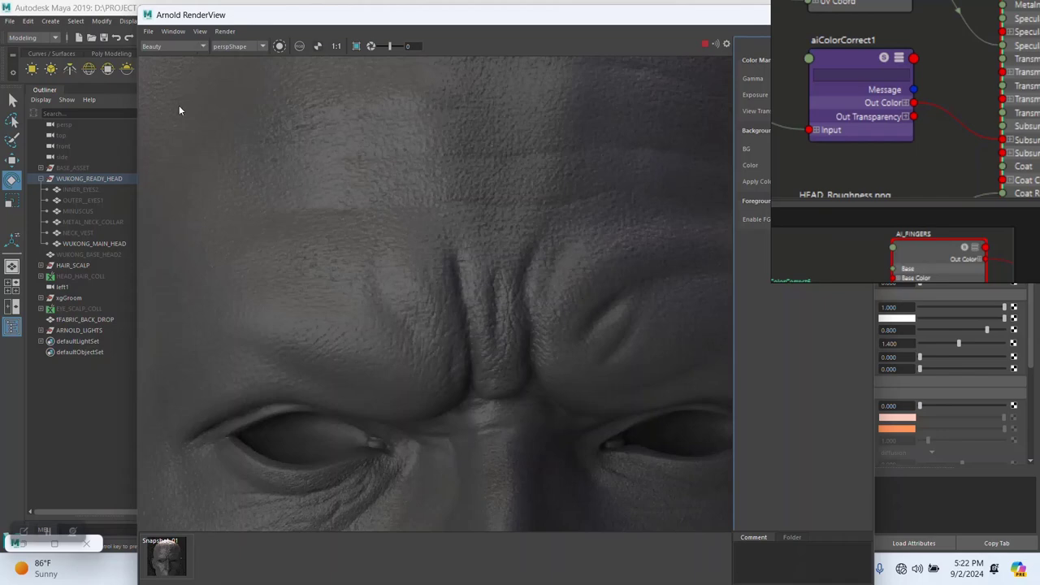
{"action": "left_click", "coordinate": [172, 47]}
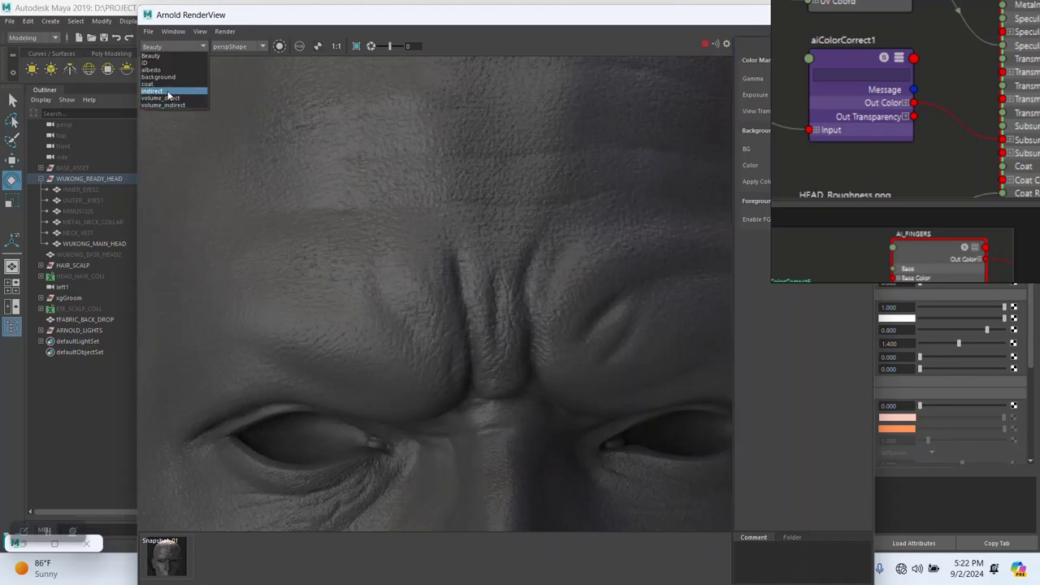
{"action": "left_click", "coordinate": [153, 63]}
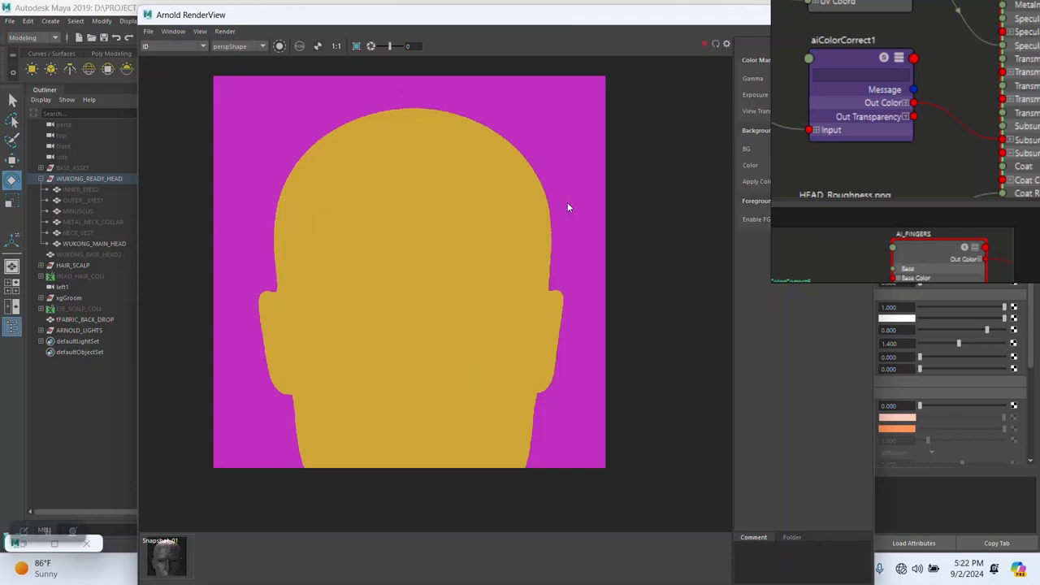
{"action": "left_click", "coordinate": [203, 47]}
{"action": "left_click", "coordinate": [198, 68]}
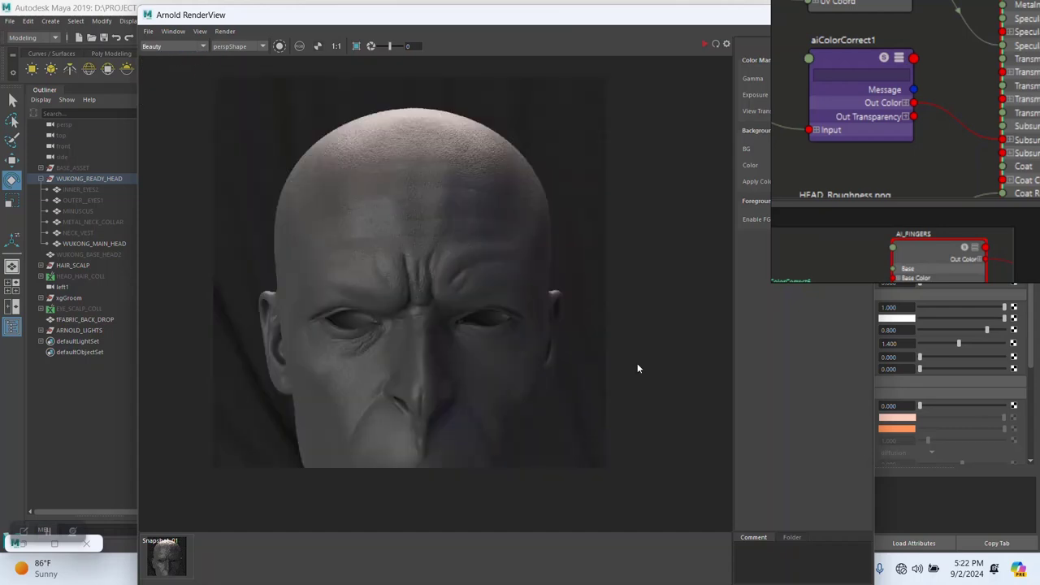
{"action": "left_click_drag", "start_coordinate": [505, 30], "coordinate": [469, 25]}
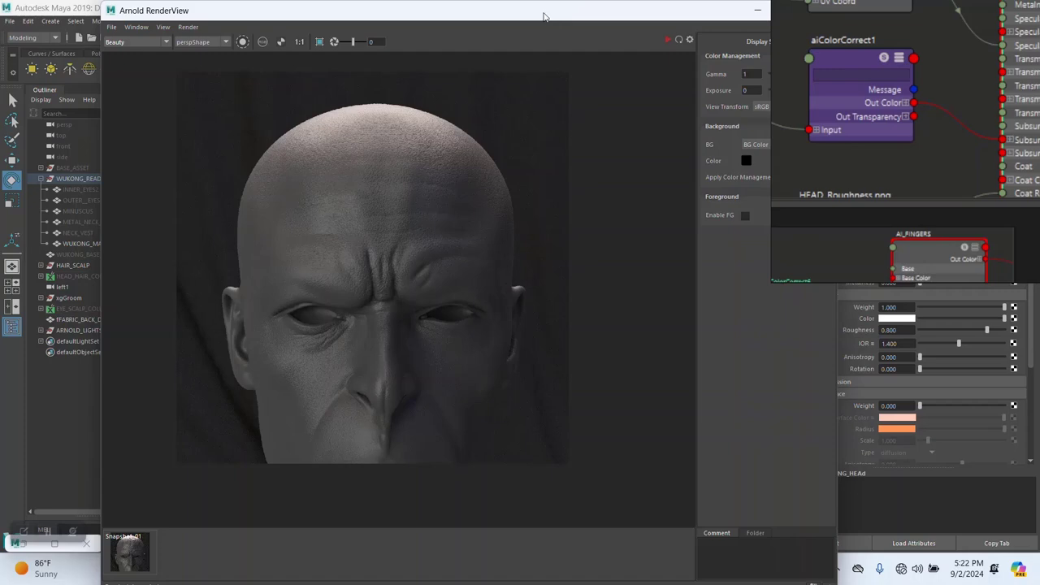
Step: Reposition the RenderView window and store a second snapshot of the current render
{"action": "left_click_drag", "start_coordinate": [549, 18], "coordinate": [547, 17]}
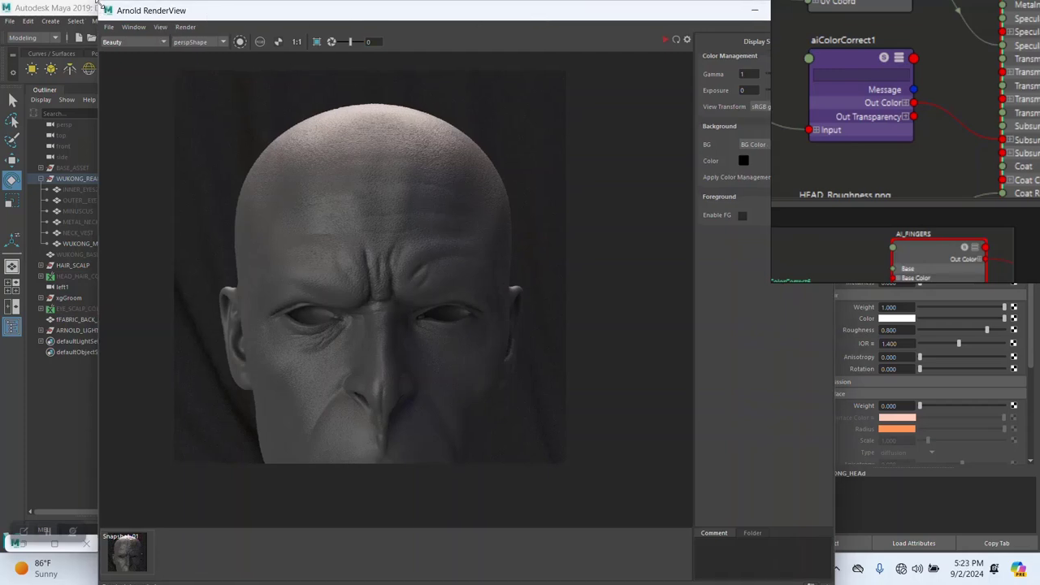
{"action": "left_click_drag", "start_coordinate": [104, 8], "coordinate": [246, 25]}
{"action": "scroll", "coordinate": [384, 305], "scroll_direction": "up", "scroll_amount": 2}
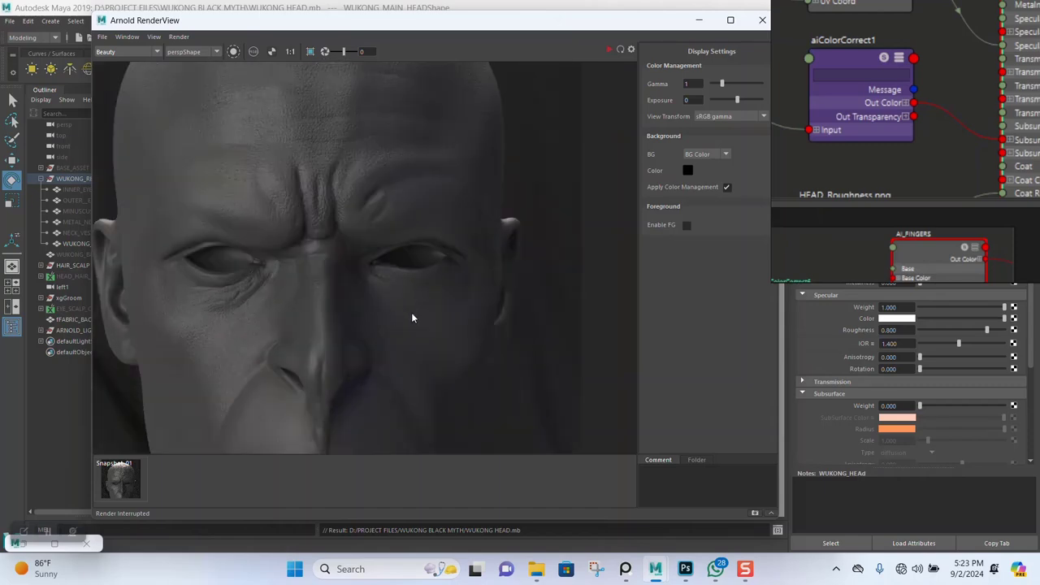
{"action": "left_click", "coordinate": [754, 514]}
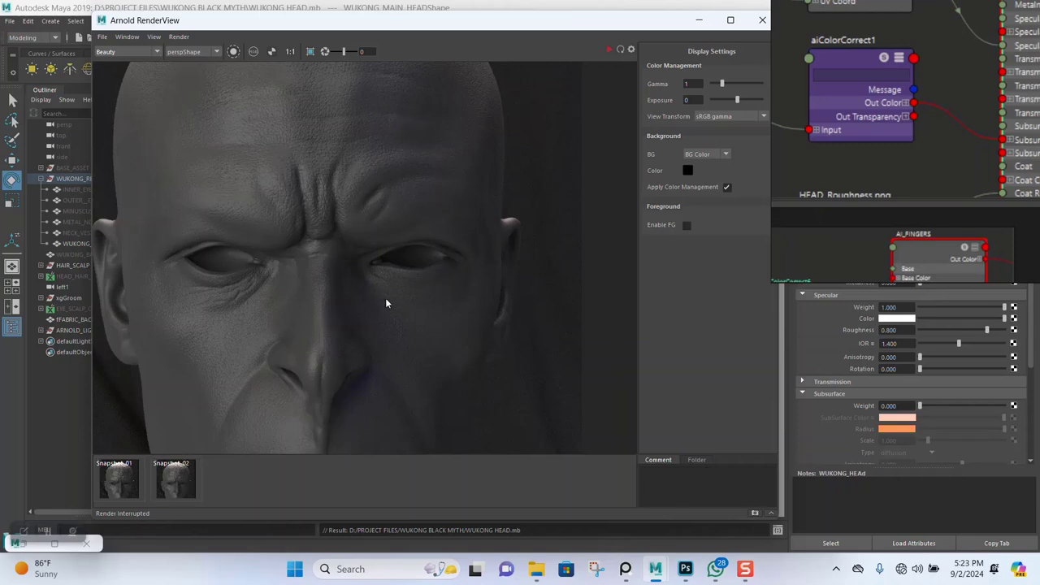
Step: Open the coat roughness aiColorCorrect1 node and set its gamma to 1.0
{"action": "left_click_drag", "start_coordinate": [917, 176], "coordinate": [453, 15]}
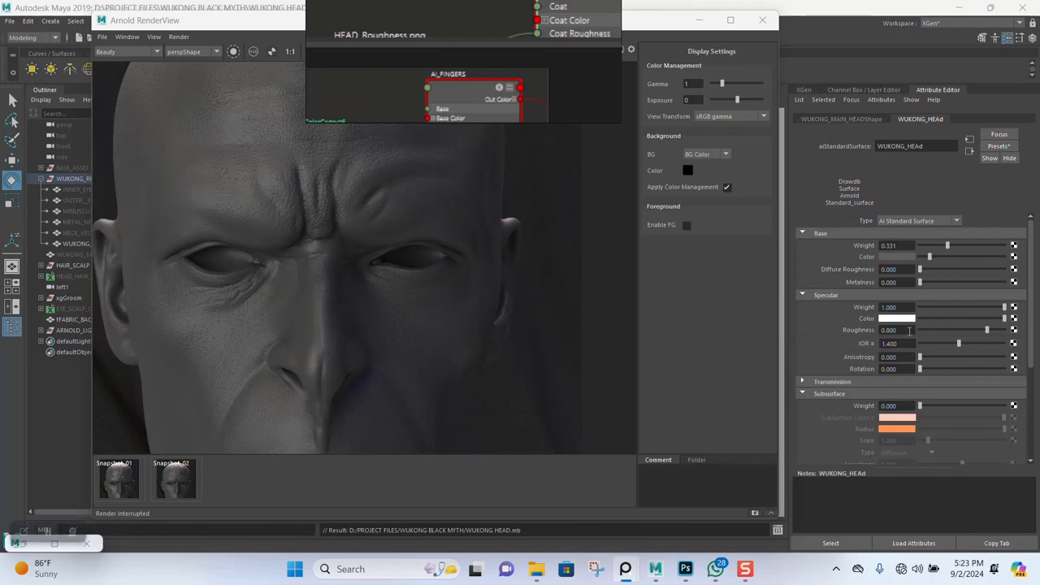
{"action": "scroll", "coordinate": [878, 356], "scroll_direction": "down", "scroll_amount": 4}
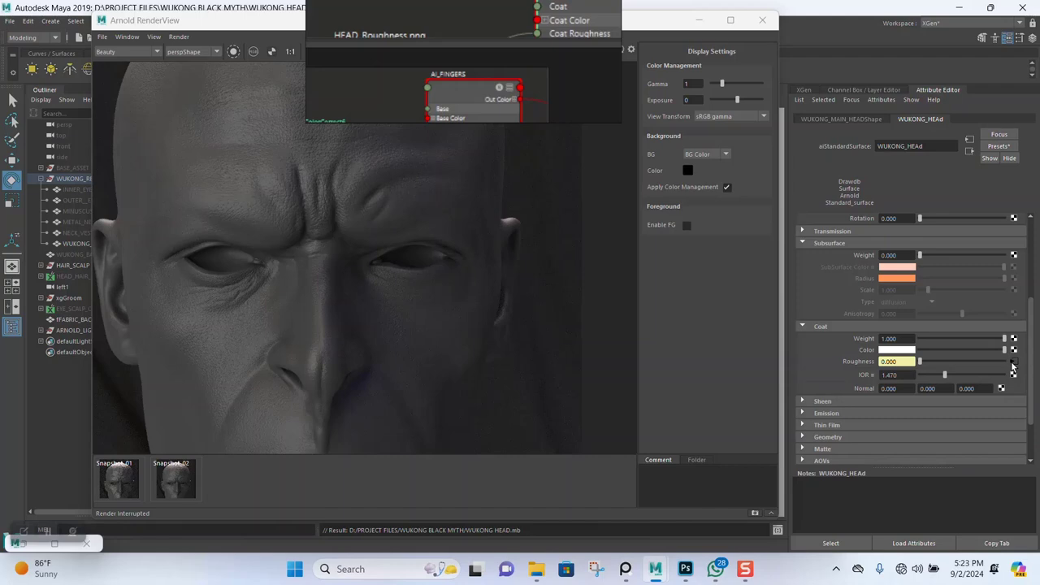
{"action": "left_click", "coordinate": [1013, 362]}
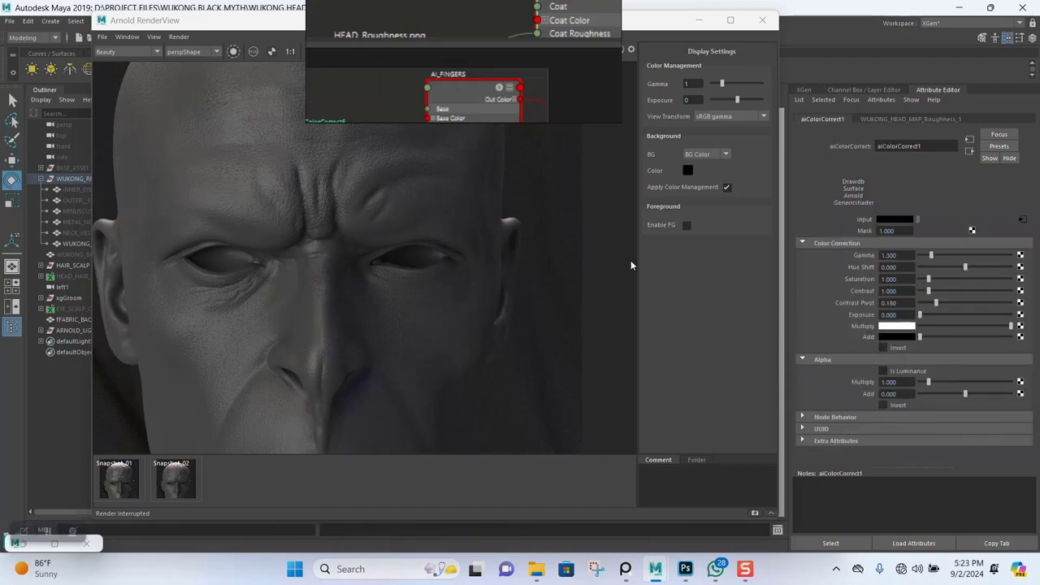
{"action": "left_click", "coordinate": [902, 257]}
{"action": "type", "text": "1"}
{"action": "key", "text": "Return"}
Step: View the ID, albedo, background and coat AOV passes in RenderView
{"action": "left_click_drag", "start_coordinate": [568, 114], "coordinate": [1018, 203]}
{"action": "left_click", "coordinate": [135, 53]}
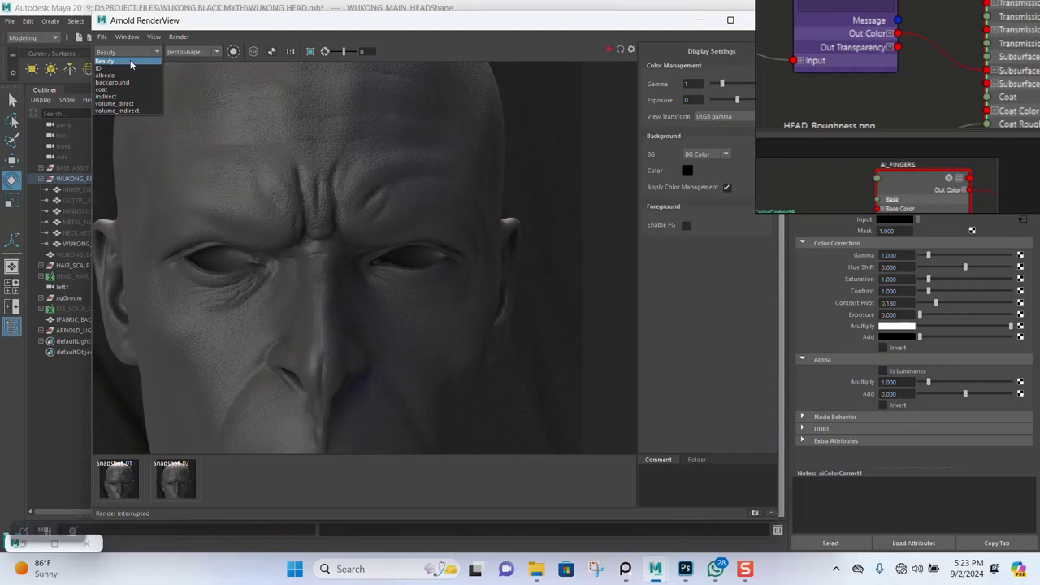
{"action": "left_click", "coordinate": [106, 73]}
{"action": "left_click", "coordinate": [110, 51]}
{"action": "left_click", "coordinate": [113, 71]}
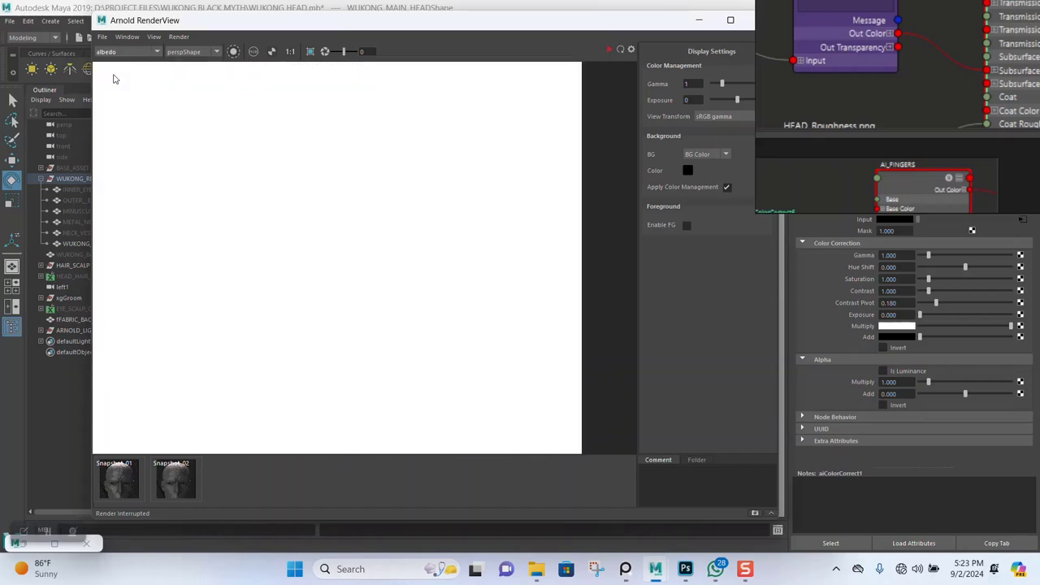
{"action": "left_click", "coordinate": [130, 52]}
{"action": "left_click", "coordinate": [126, 82]}
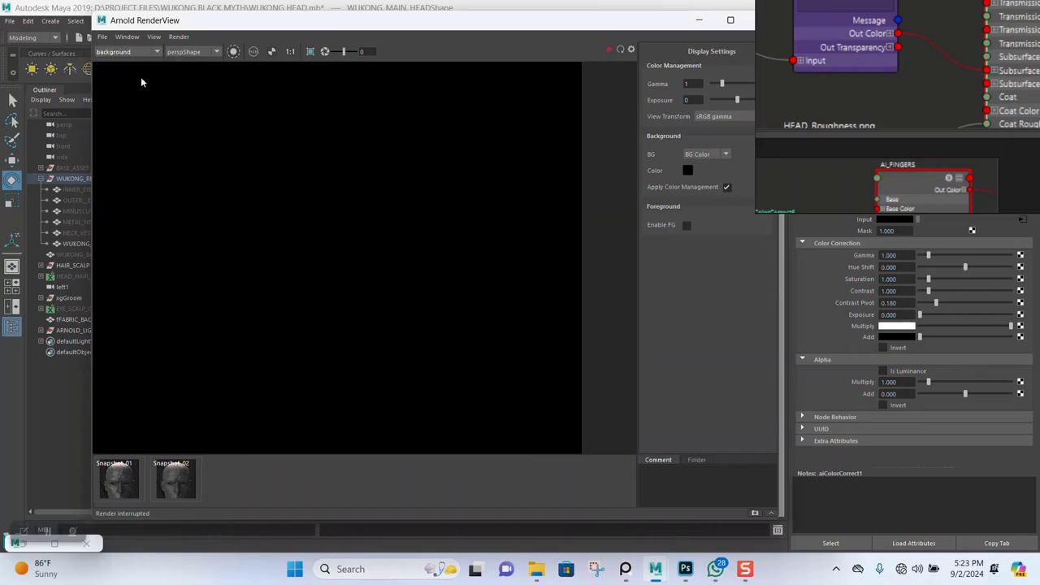
{"action": "left_click", "coordinate": [139, 52]}
{"action": "left_click", "coordinate": [102, 89]}
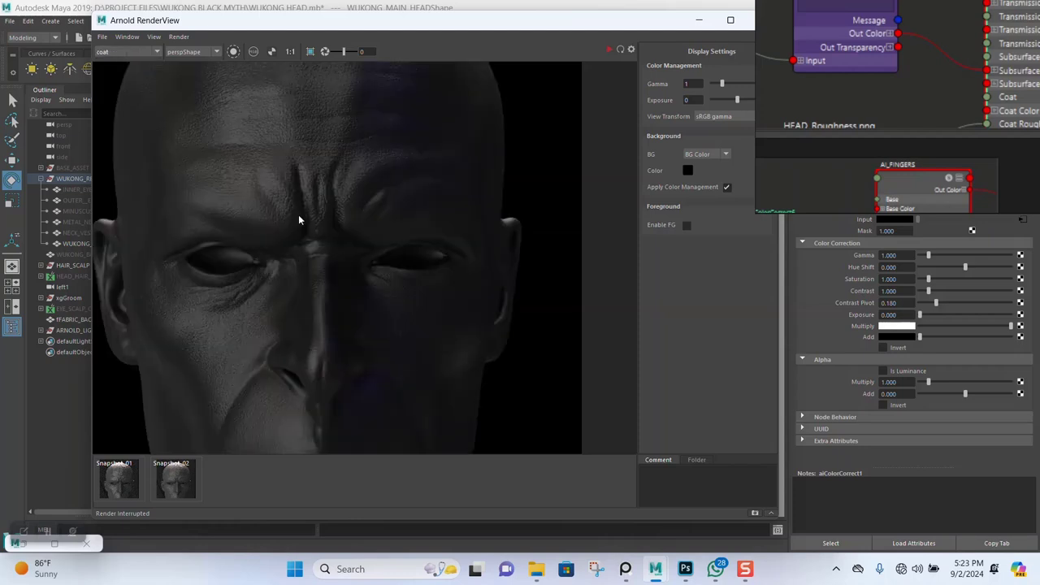
Step: View the indirect, volume_direct and volume_indirect passes, return to indirect, and minimize RenderView
{"action": "scroll", "coordinate": [298, 214], "scroll_direction": "down", "scroll_amount": 3}
{"action": "scroll", "coordinate": [319, 224], "scroll_direction": "up", "scroll_amount": 3}
{"action": "middle_click_drag", "start_coordinate": [318, 220], "coordinate": [355, 220]}
{"action": "left_click", "coordinate": [139, 52]}
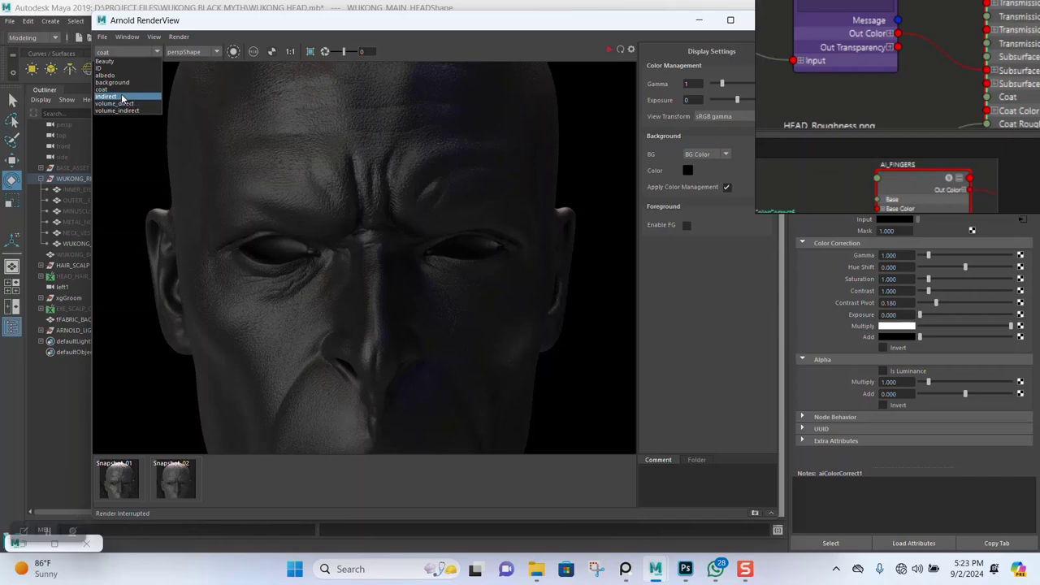
{"action": "left_click", "coordinate": [121, 98]}
{"action": "left_click", "coordinate": [144, 54]}
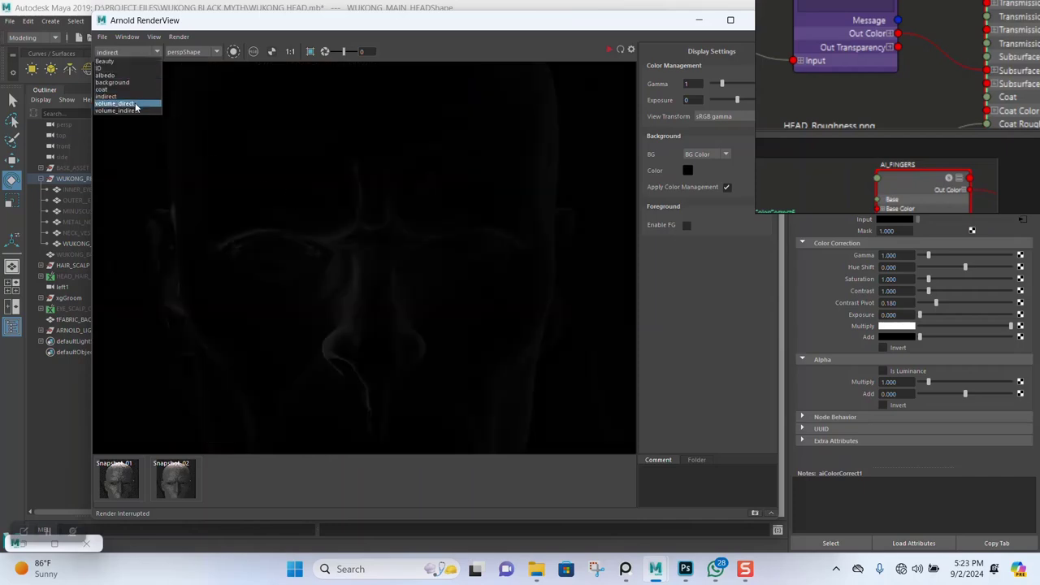
{"action": "left_click", "coordinate": [135, 104]}
{"action": "left_click", "coordinate": [139, 51]}
{"action": "left_click", "coordinate": [132, 111]}
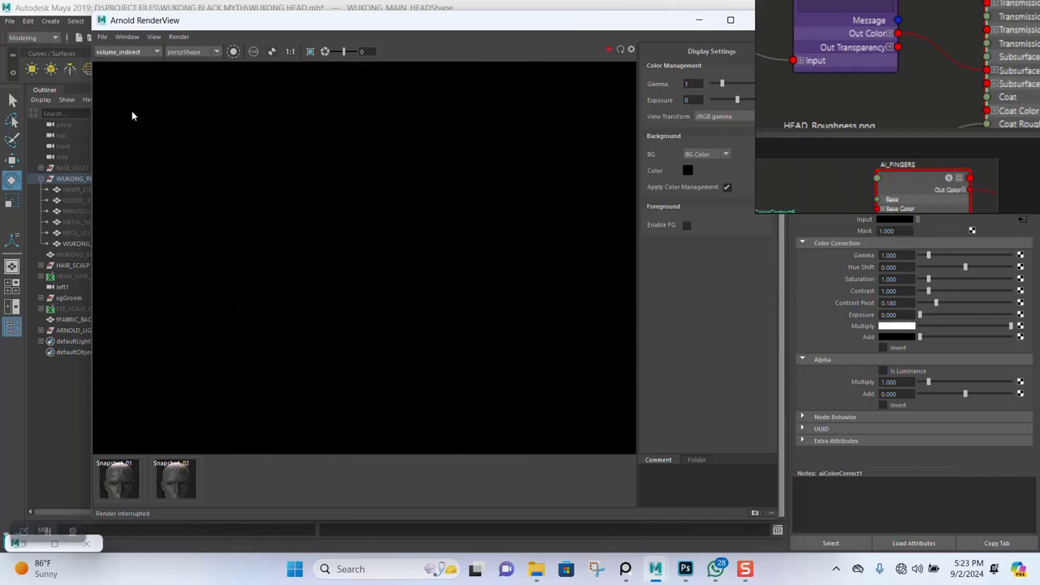
{"action": "left_click", "coordinate": [131, 55]}
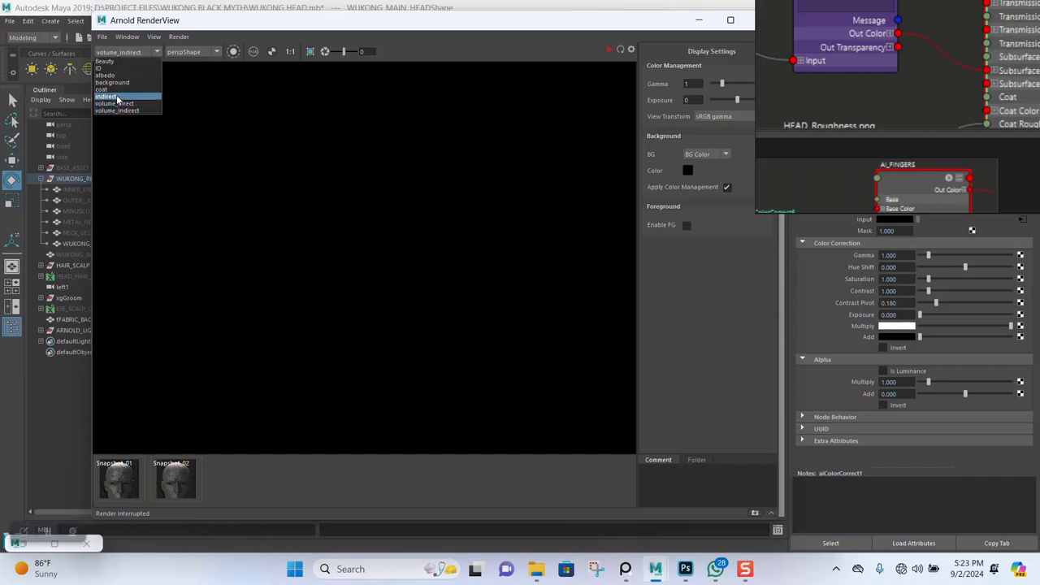
{"action": "left_click", "coordinate": [117, 97]}
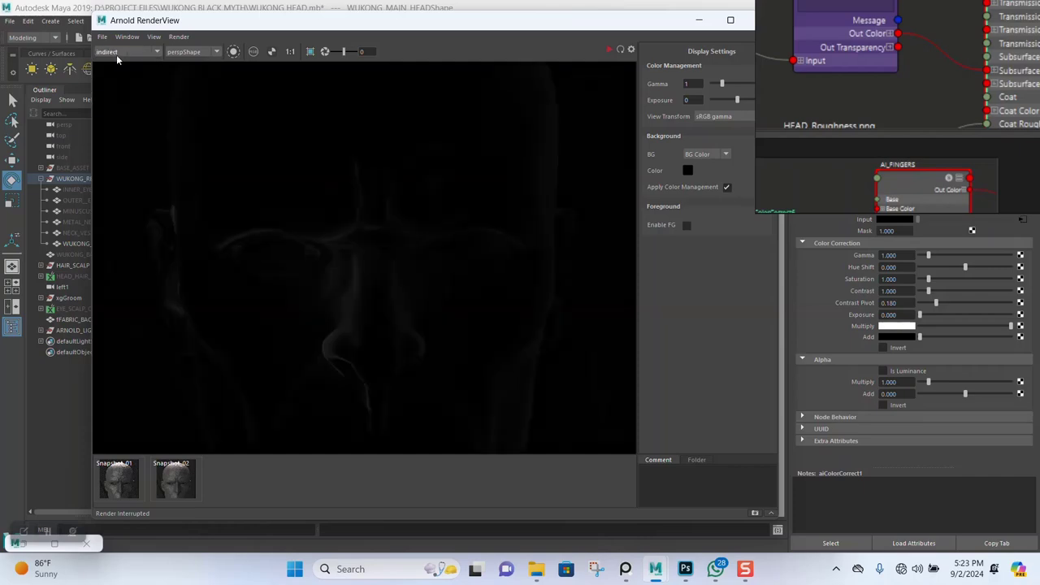
{"action": "left_click", "coordinate": [699, 20]}
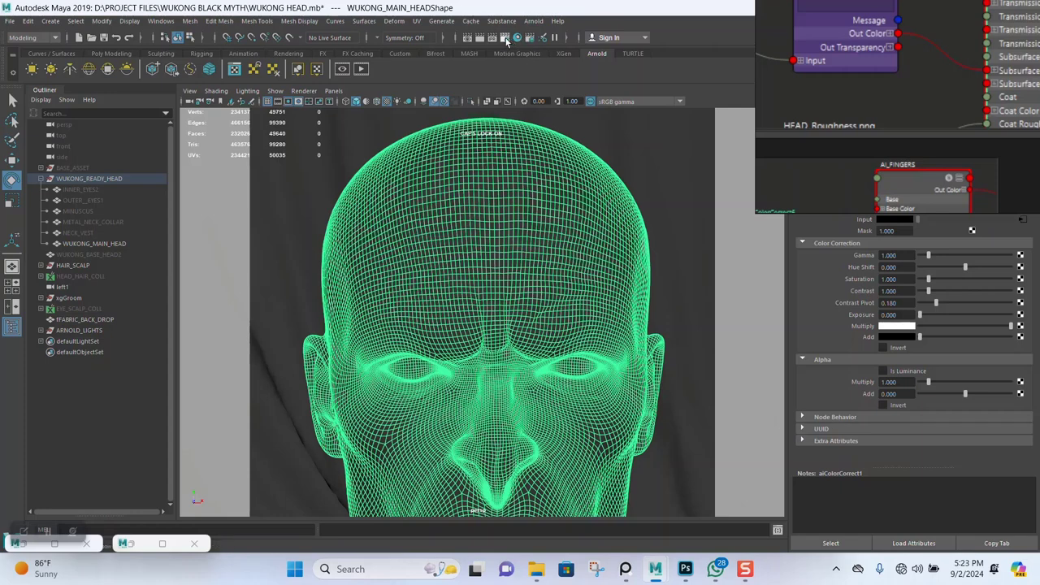
Step: Open Render Settings on the AOVs tab and browse the available AOV list
{"action": "left_click", "coordinate": [505, 38]}
{"action": "left_click", "coordinate": [738, 81]}
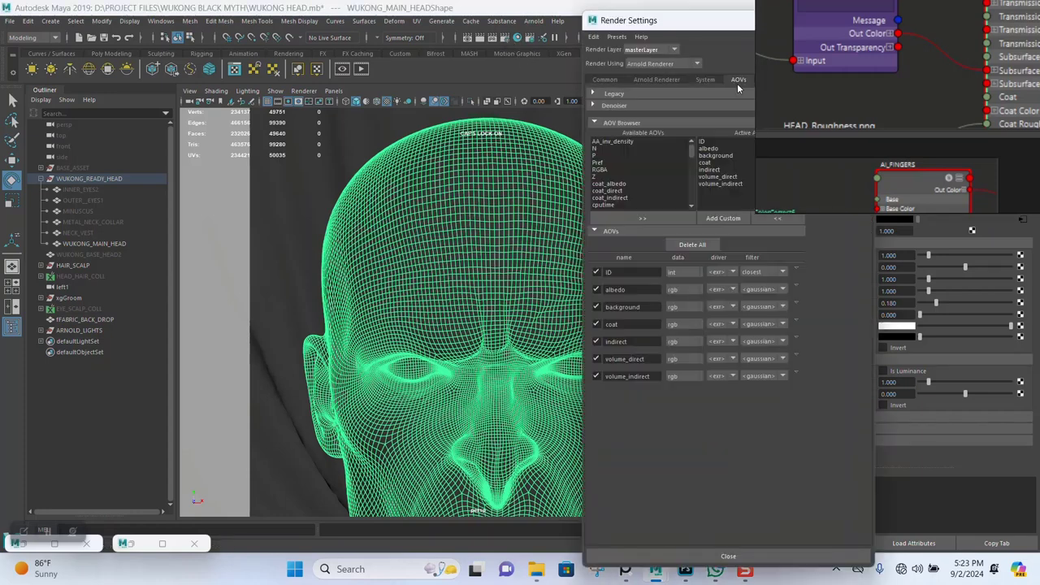
{"action": "left_click", "coordinate": [832, 158]}
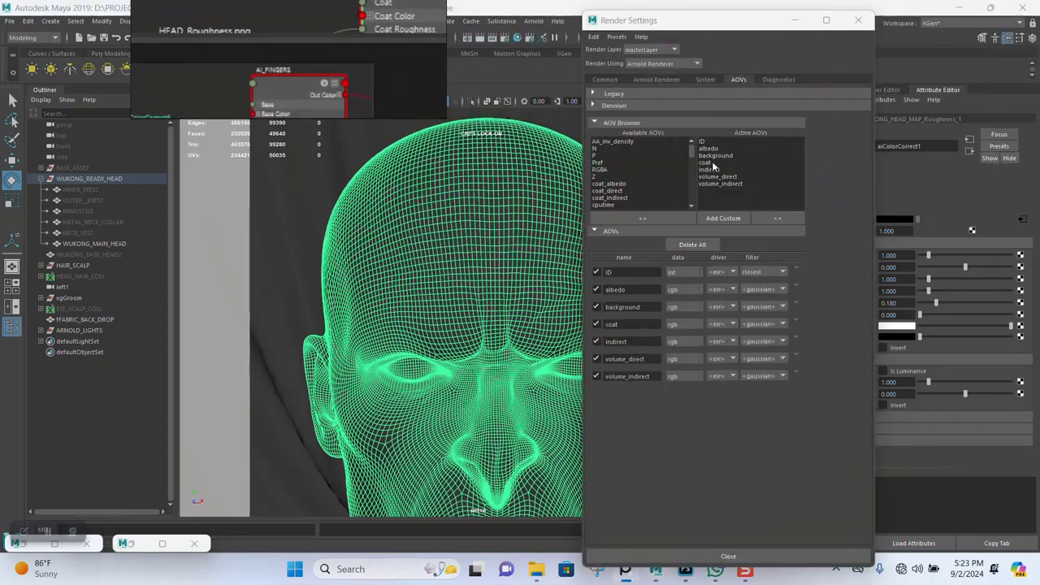
{"action": "scroll", "coordinate": [616, 194], "scroll_direction": "down", "scroll_amount": 5}
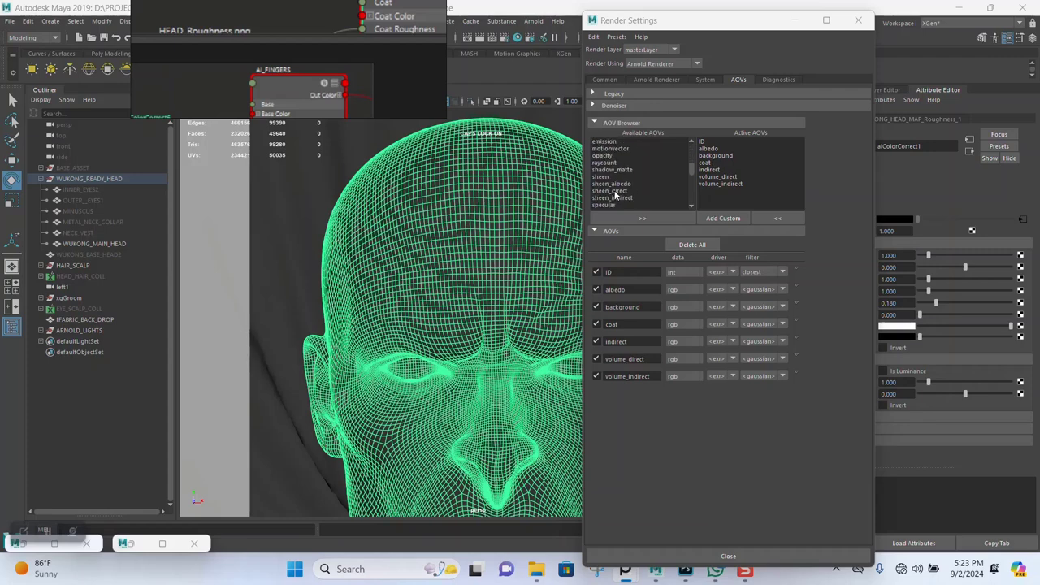
{"action": "scroll", "coordinate": [616, 195], "scroll_direction": "down", "scroll_amount": 5}
{"action": "scroll", "coordinate": [616, 207], "scroll_direction": "up", "scroll_amount": 4}
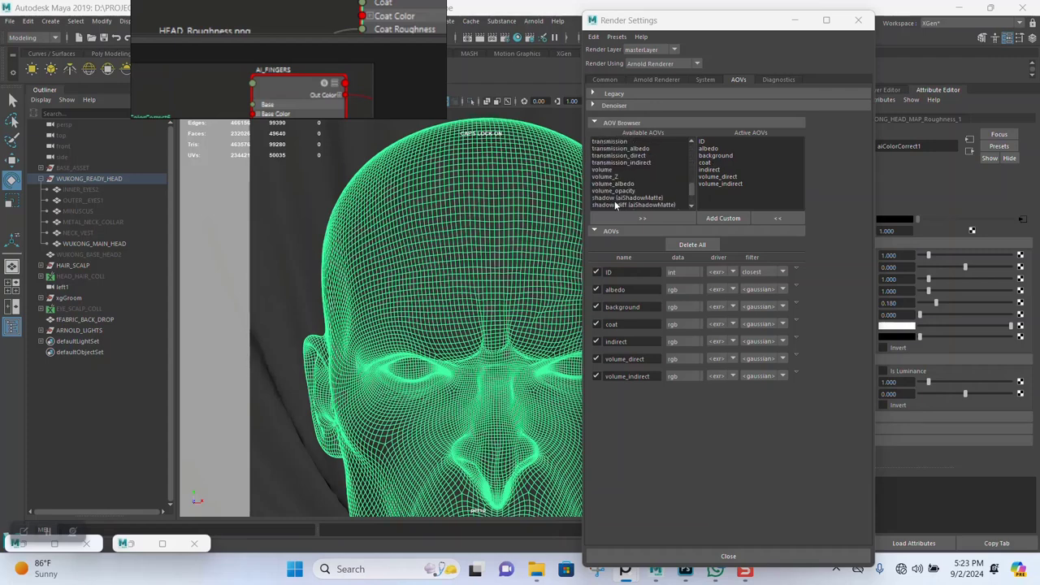
{"action": "scroll", "coordinate": [617, 205], "scroll_direction": "up", "scroll_amount": 1}
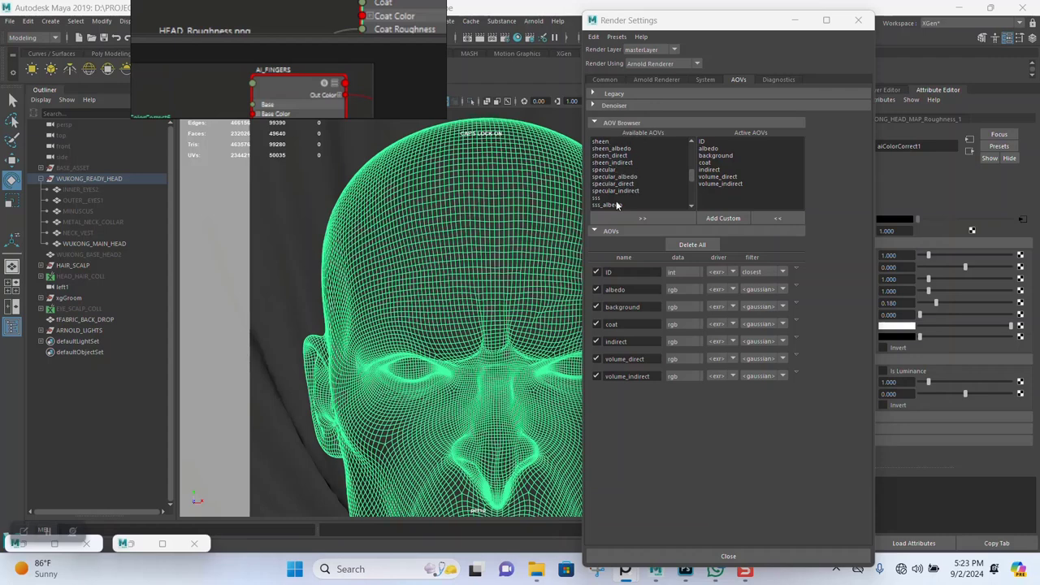
{"action": "scroll", "coordinate": [618, 177], "scroll_direction": "up", "scroll_amount": 3}
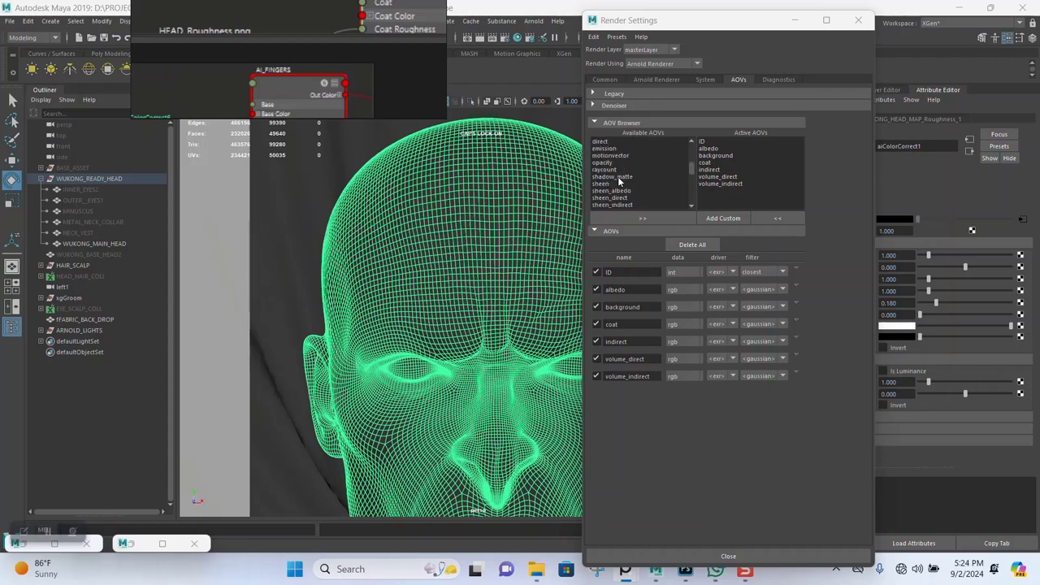
{"action": "scroll", "coordinate": [617, 176], "scroll_direction": "up", "scroll_amount": 3}
{"action": "scroll", "coordinate": [622, 183], "scroll_direction": "up", "scroll_amount": 1}
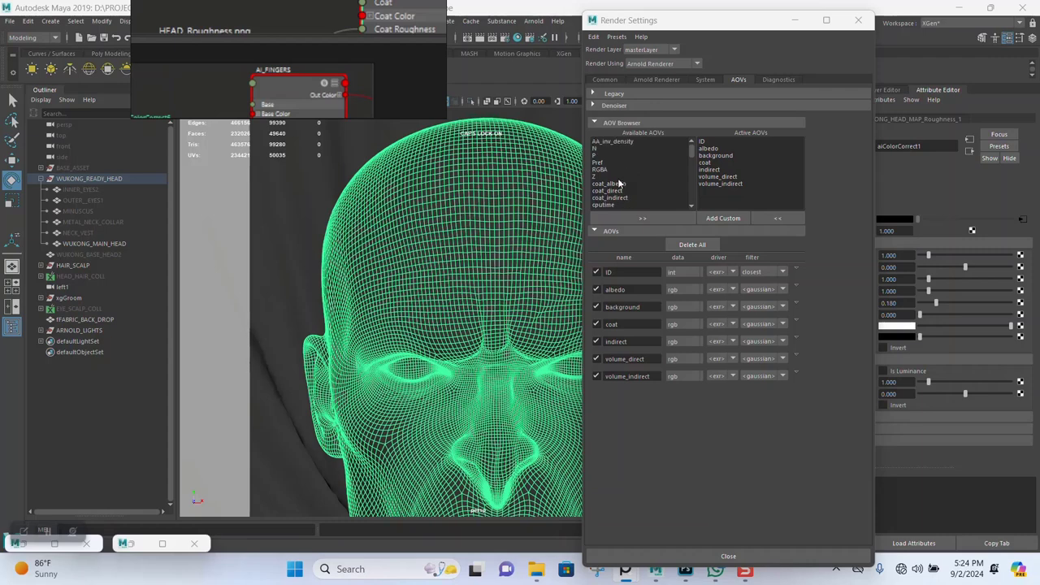
{"action": "scroll", "coordinate": [619, 183], "scroll_direction": "down", "scroll_amount": 1}
{"action": "scroll", "coordinate": [619, 183], "scroll_direction": "down", "scroll_amount": 1}
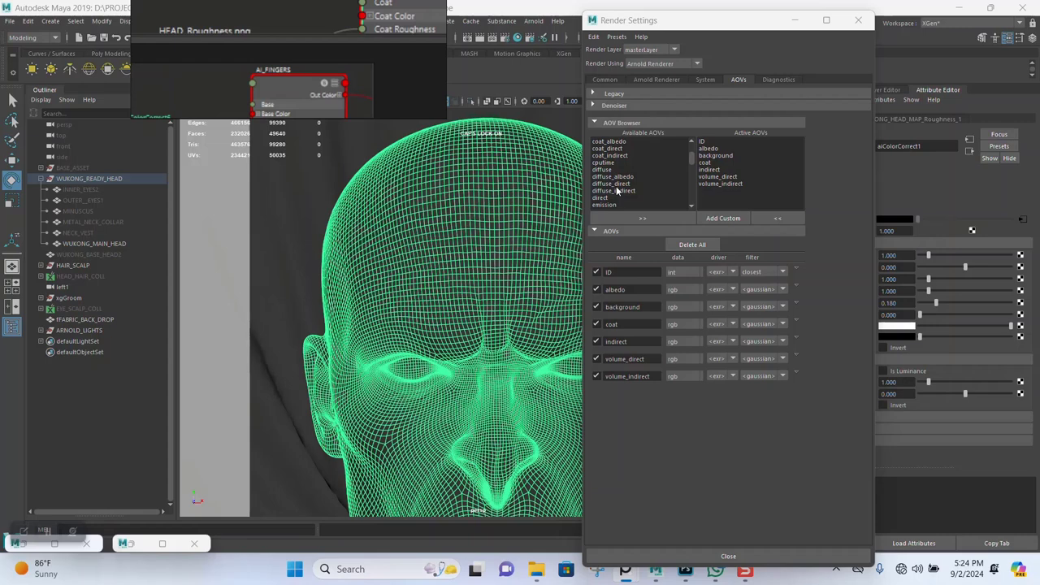
Step: Select diffuse_albedo, diffuse_direct and diffuse_indirect in Available AOVs
{"action": "left_click", "coordinate": [616, 186]}
{"action": "left_click", "coordinate": [618, 191], "text": "shift"}
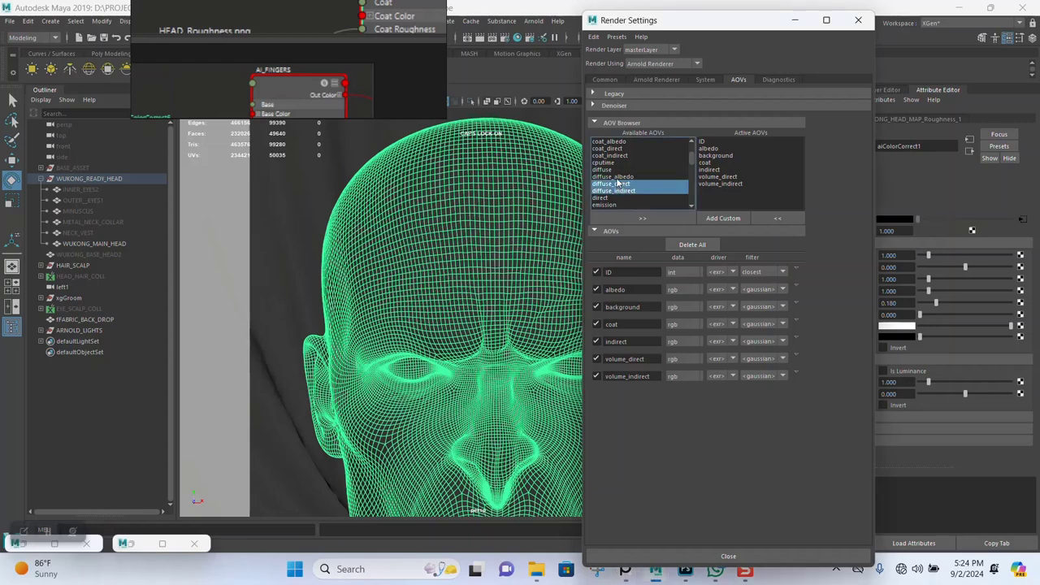
{"action": "left_click", "coordinate": [617, 177], "text": "shift"}
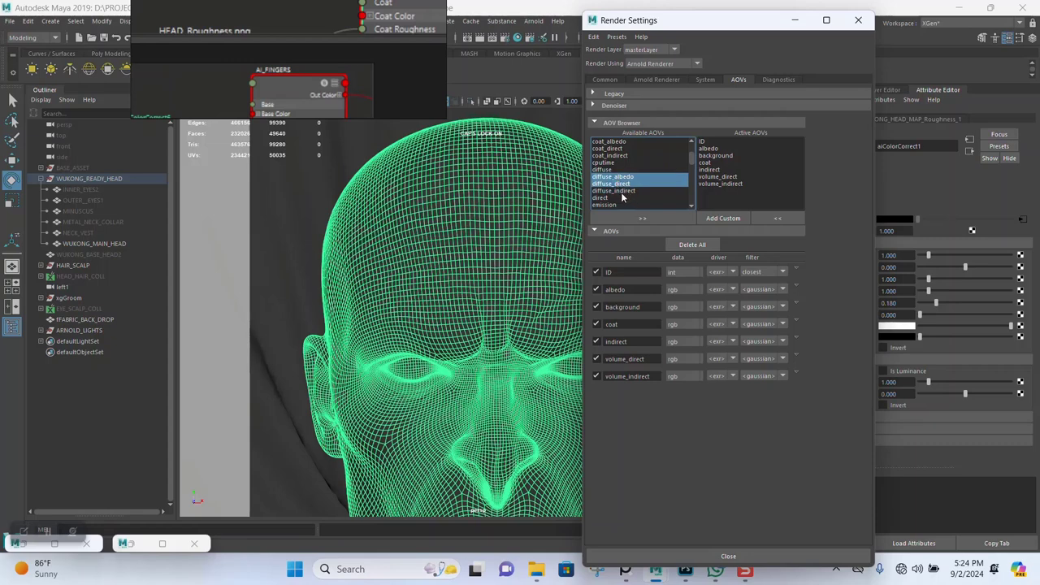
{"action": "left_click", "coordinate": [622, 194]}
{"action": "left_click", "coordinate": [621, 186]}
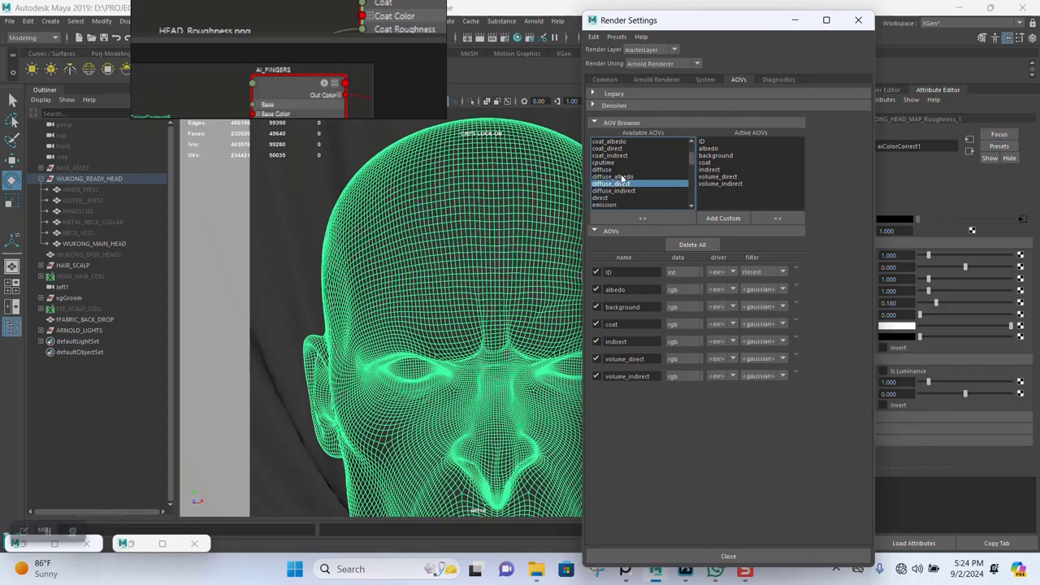
{"action": "left_click", "coordinate": [622, 177], "text": "ctrl"}
{"action": "left_click", "coordinate": [625, 191], "text": "ctrl"}
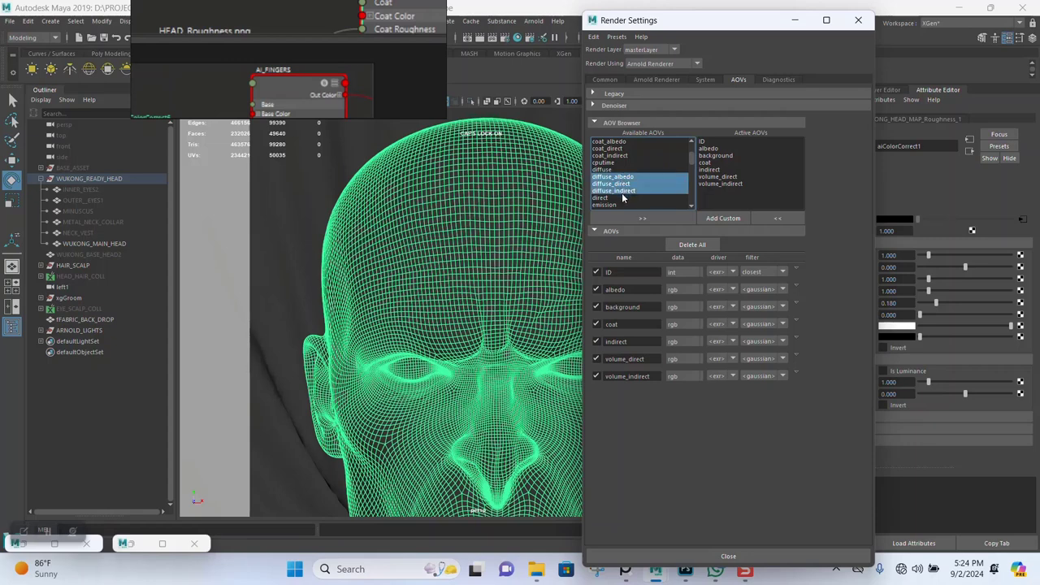
Step: Add sss, sss_albedo, sss_direct and sss_indirect, make all chosen AOVs active, and restore RenderView
{"action": "scroll", "coordinate": [623, 198], "scroll_direction": "down", "scroll_amount": 1}
{"action": "scroll", "coordinate": [606, 186], "scroll_direction": "down", "scroll_amount": 2}
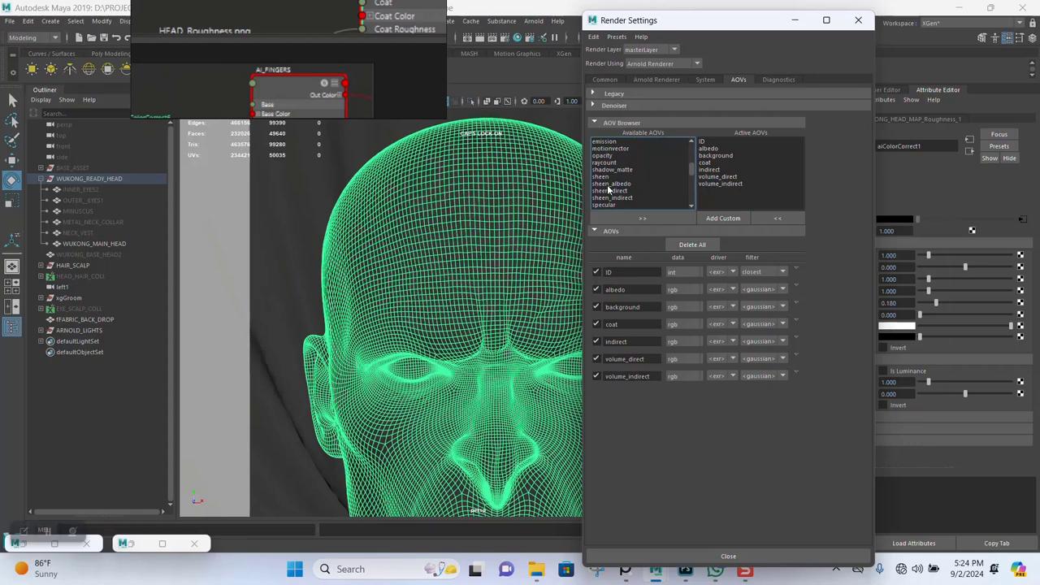
{"action": "scroll", "coordinate": [607, 189], "scroll_direction": "down", "scroll_amount": 3}
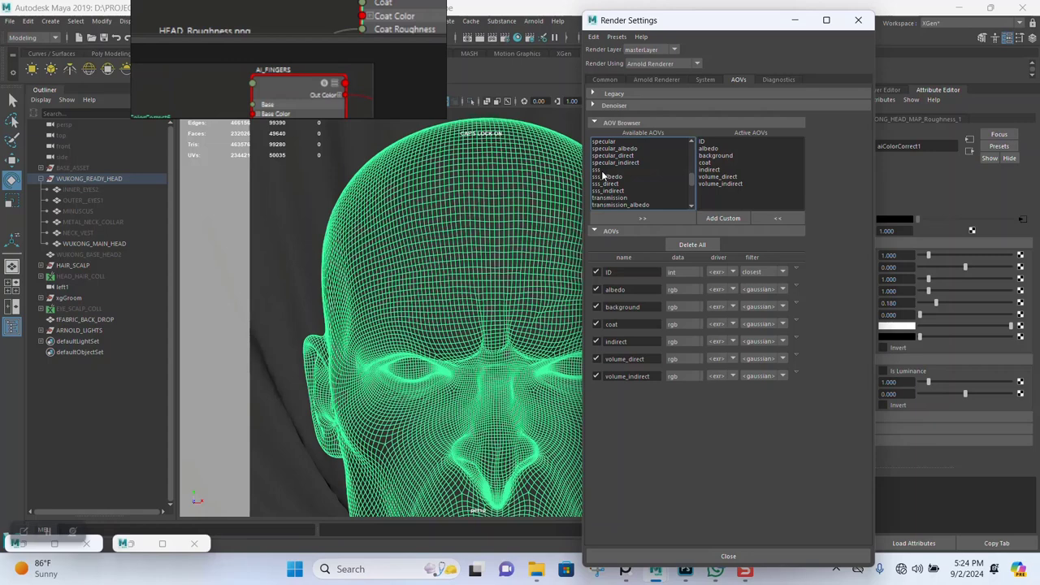
{"action": "left_click_drag", "start_coordinate": [602, 171], "coordinate": [604, 177]}
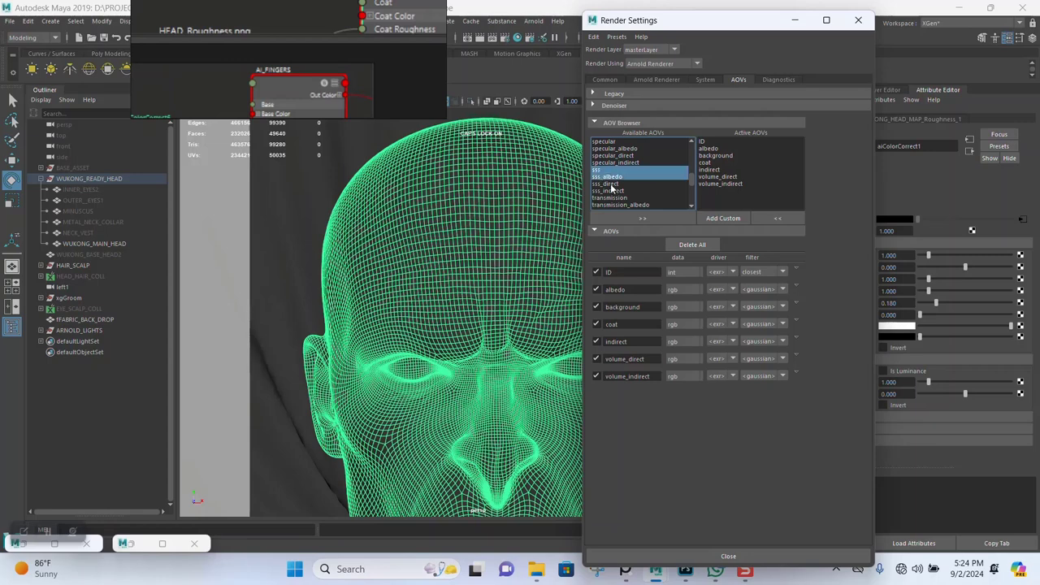
{"action": "left_click", "coordinate": [611, 184], "text": "ctrl"}
{"action": "left_click", "coordinate": [612, 190], "text": "ctrl"}
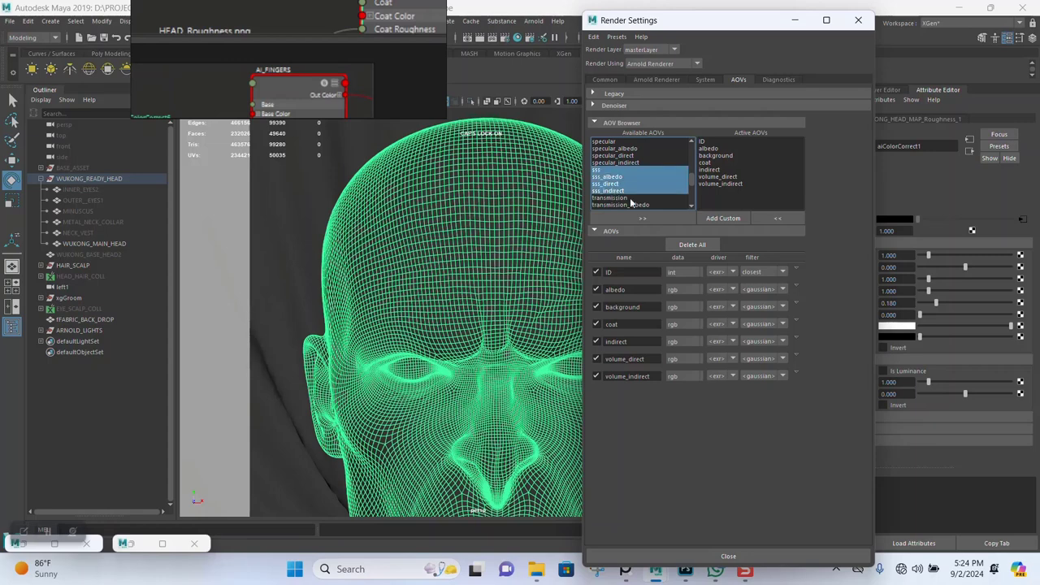
{"action": "scroll", "coordinate": [630, 202], "scroll_direction": "down", "scroll_amount": 2}
{"action": "scroll", "coordinate": [630, 200], "scroll_direction": "down", "scroll_amount": 2}
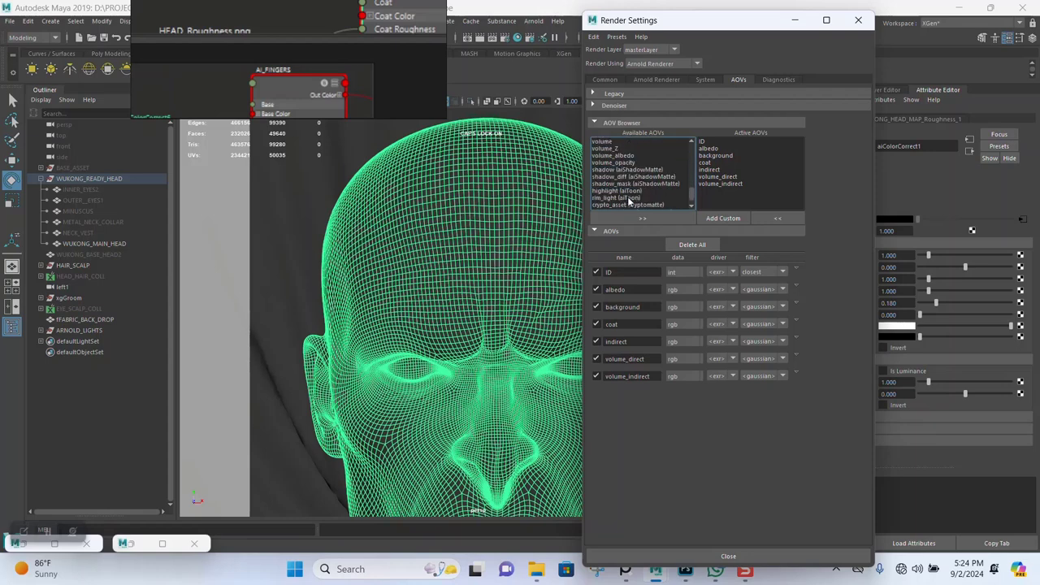
{"action": "scroll", "coordinate": [631, 202], "scroll_direction": "down", "scroll_amount": 1}
{"action": "scroll", "coordinate": [629, 203], "scroll_direction": "up", "scroll_amount": 3}
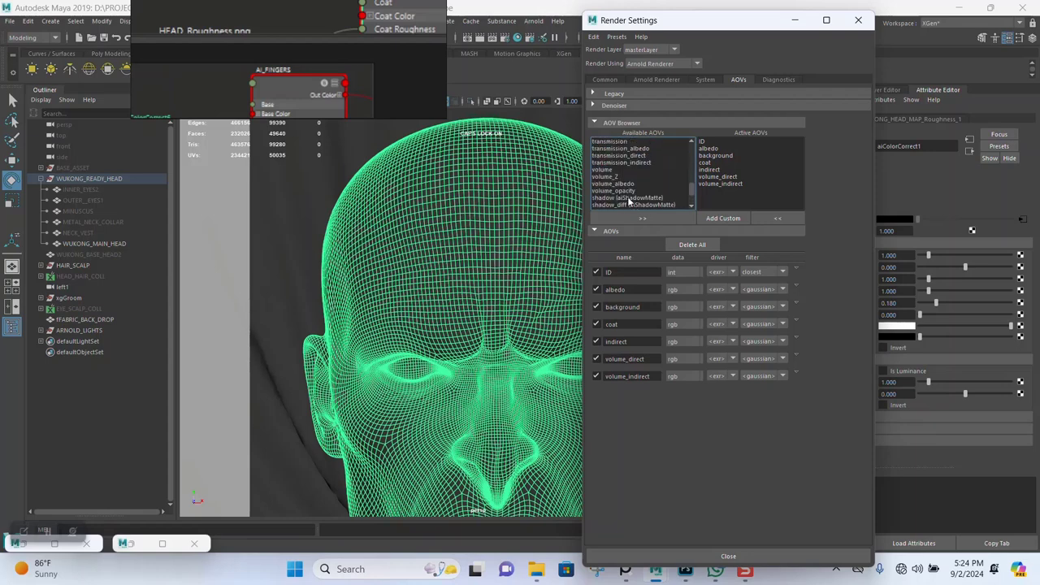
{"action": "left_click", "coordinate": [658, 217]}
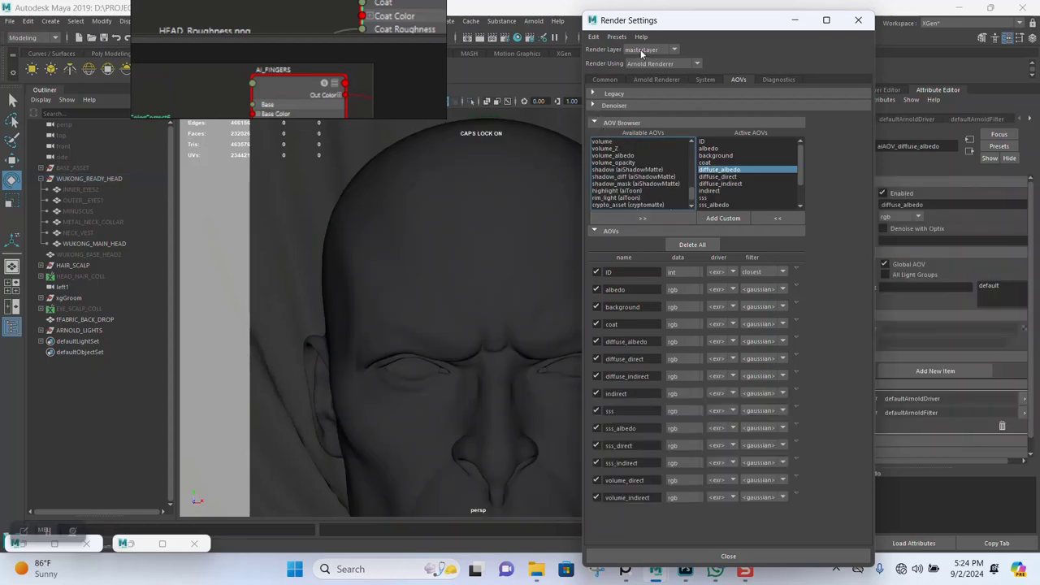
{"action": "left_click", "coordinate": [161, 543]}
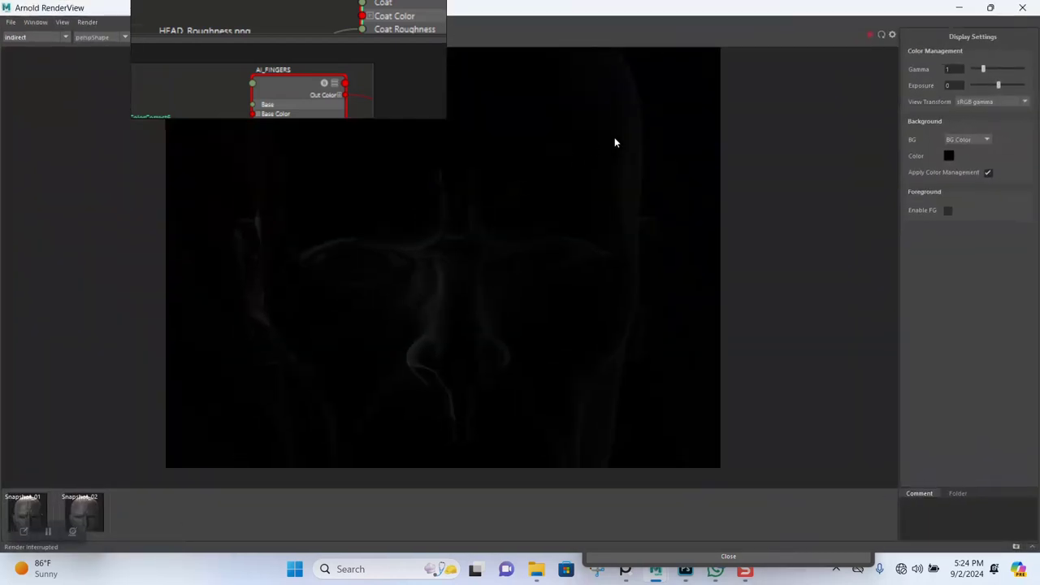
Step: Re-render the head and switch the displayed AOV from indirect to Beauty
{"action": "left_click", "coordinate": [868, 35]}
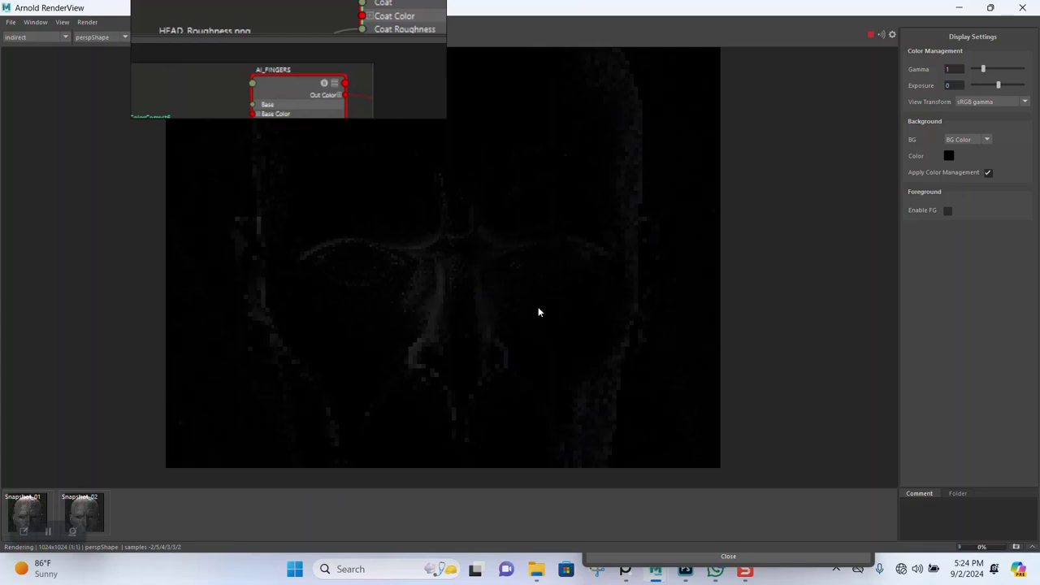
{"action": "scroll", "coordinate": [485, 327], "scroll_direction": "down", "scroll_amount": 1}
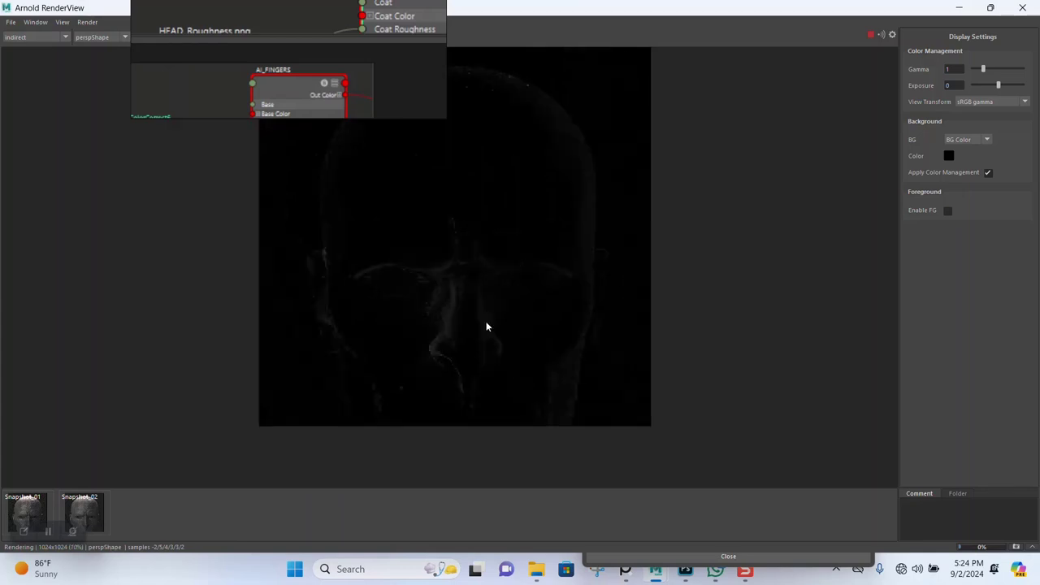
{"action": "scroll", "coordinate": [486, 326], "scroll_direction": "up", "scroll_amount": 2}
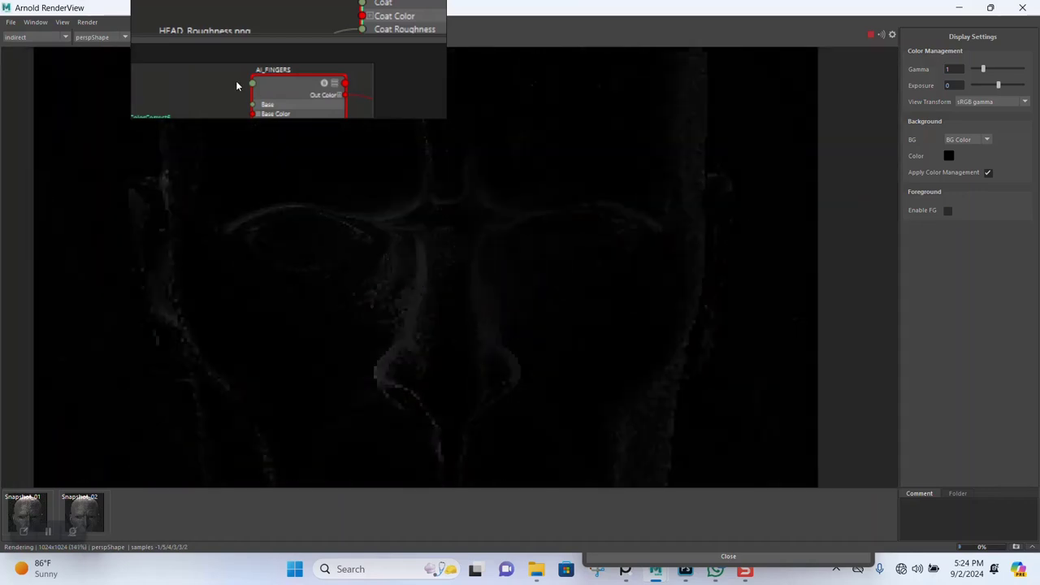
{"action": "left_click_drag", "start_coordinate": [234, 67], "coordinate": [631, 63]}
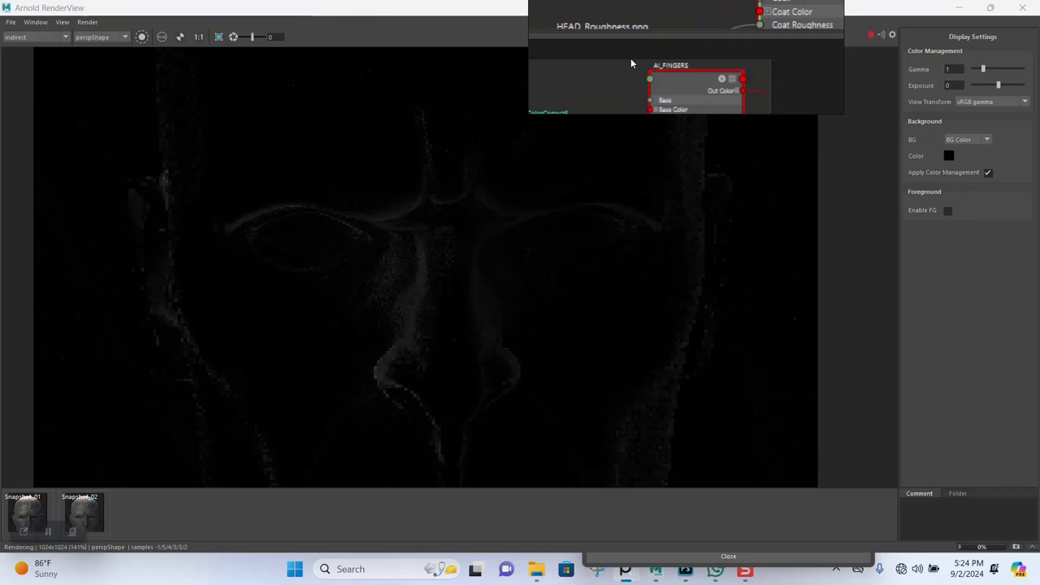
{"action": "left_click", "coordinate": [65, 38]}
{"action": "left_click", "coordinate": [36, 48]}
Step: Stop the running render and shrink the RenderView window
{"action": "scroll", "coordinate": [459, 286], "scroll_direction": "down", "scroll_amount": 3}
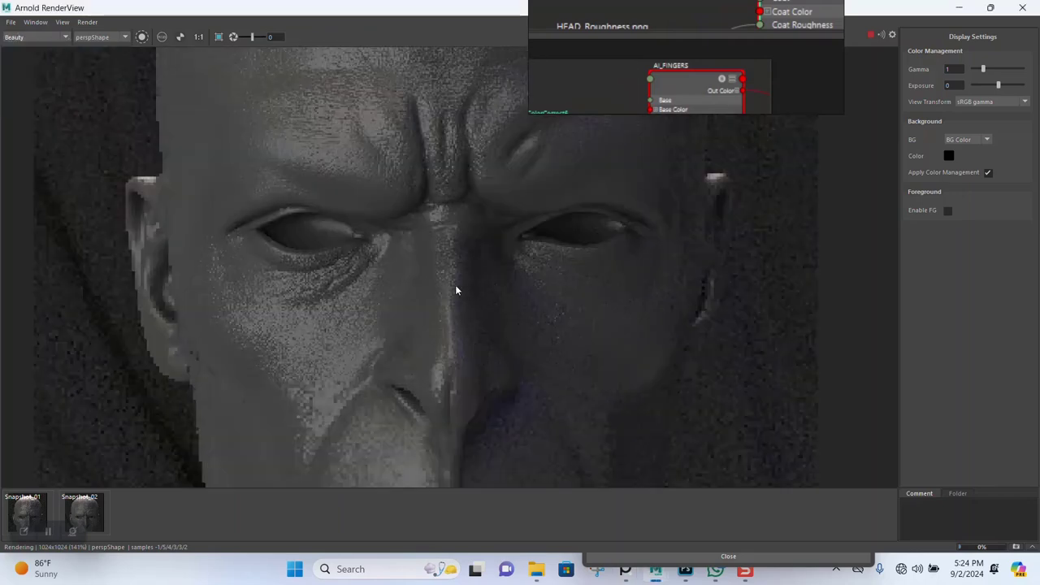
{"action": "left_click_drag", "start_coordinate": [663, 89], "coordinate": [198, 6]}
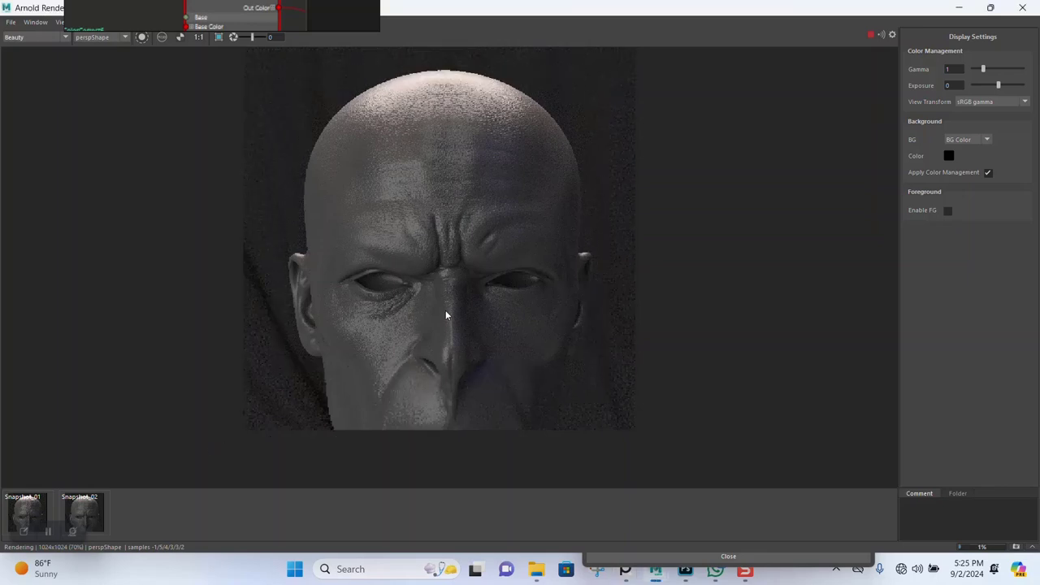
{"action": "scroll", "coordinate": [446, 310], "scroll_direction": "up", "scroll_amount": 2}
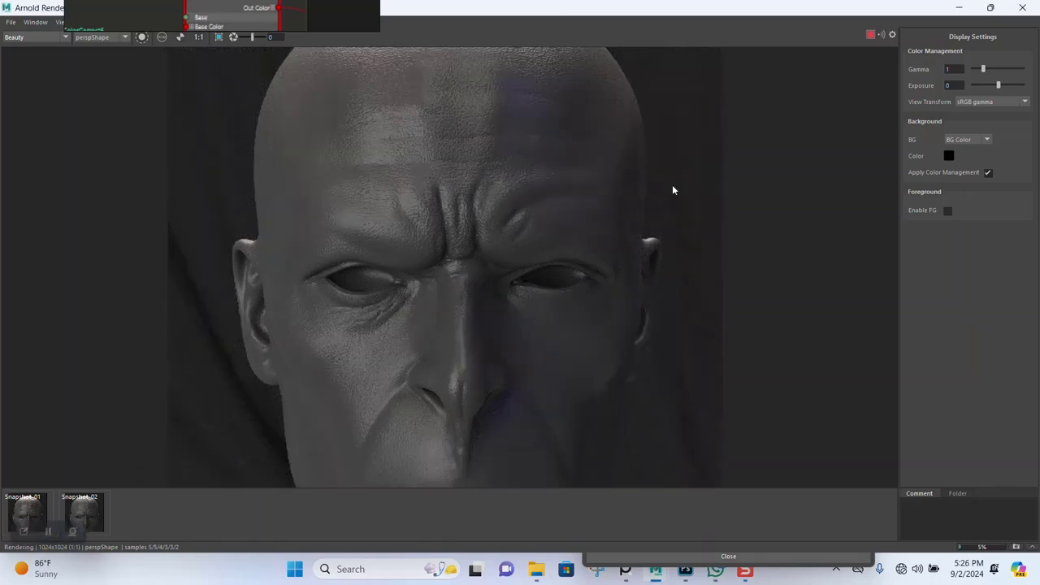
{"action": "key", "text": "Escape"}
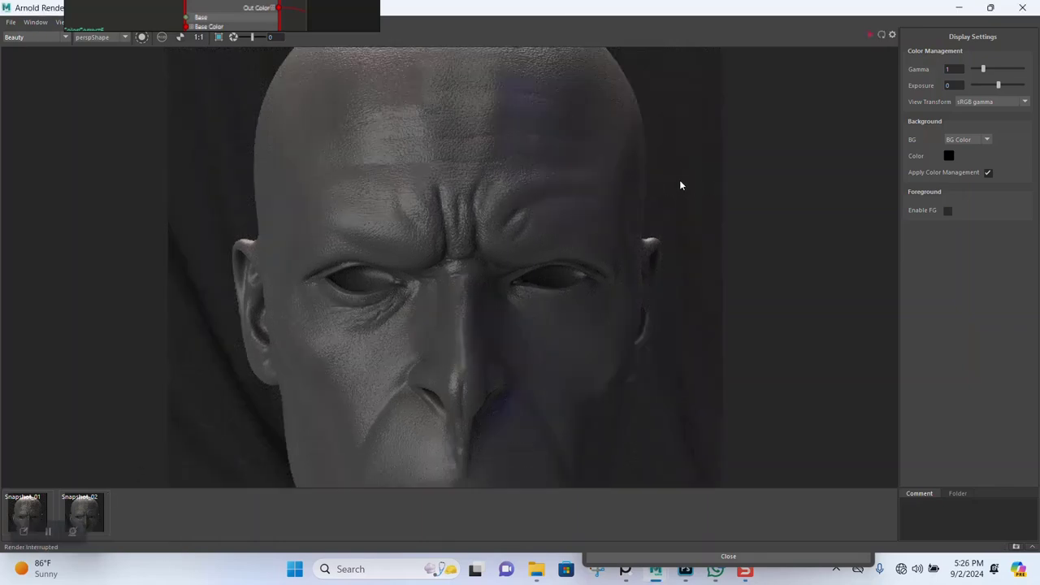
{"action": "left_click", "coordinate": [990, 8]}
Step: Open Hypershade and set aiColorCorrect1 to show only its connected ports
{"action": "left_click", "coordinate": [698, 22]}
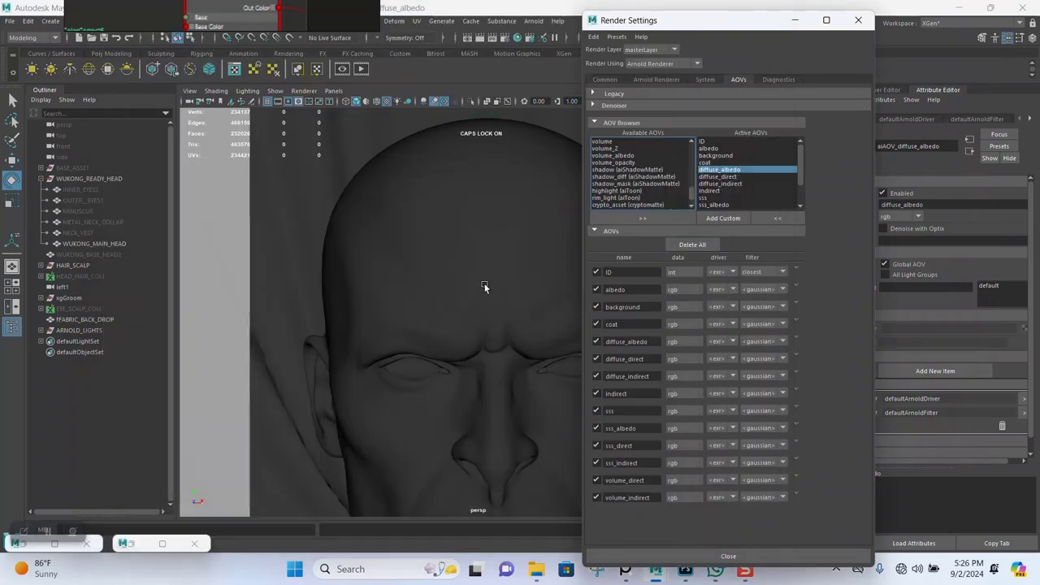
{"action": "left_click", "coordinate": [47, 535]}
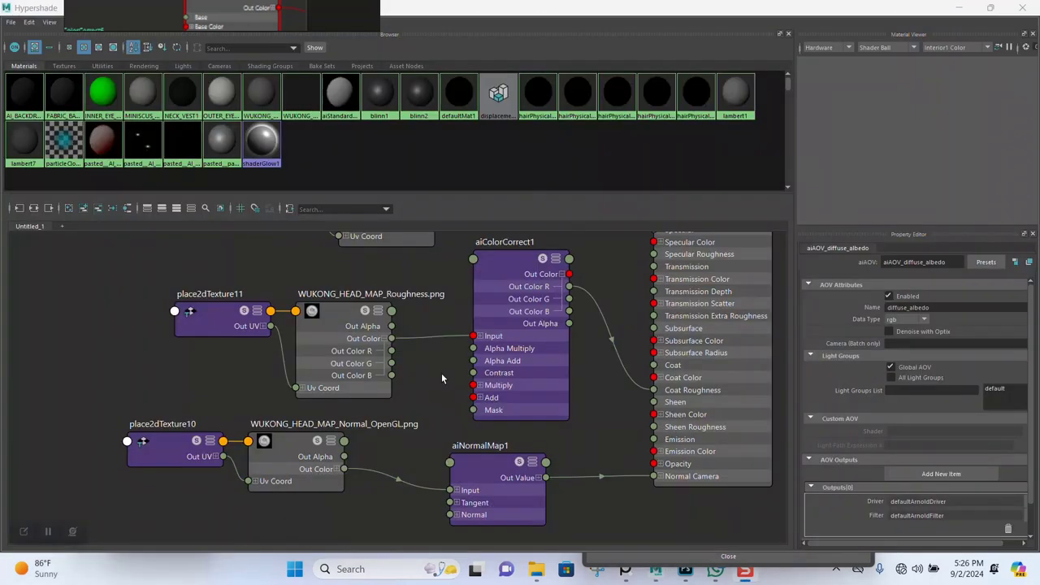
{"action": "scroll", "coordinate": [439, 371], "scroll_direction": "down", "scroll_amount": 3}
{"action": "scroll", "coordinate": [390, 463], "scroll_direction": "up", "scroll_amount": 4}
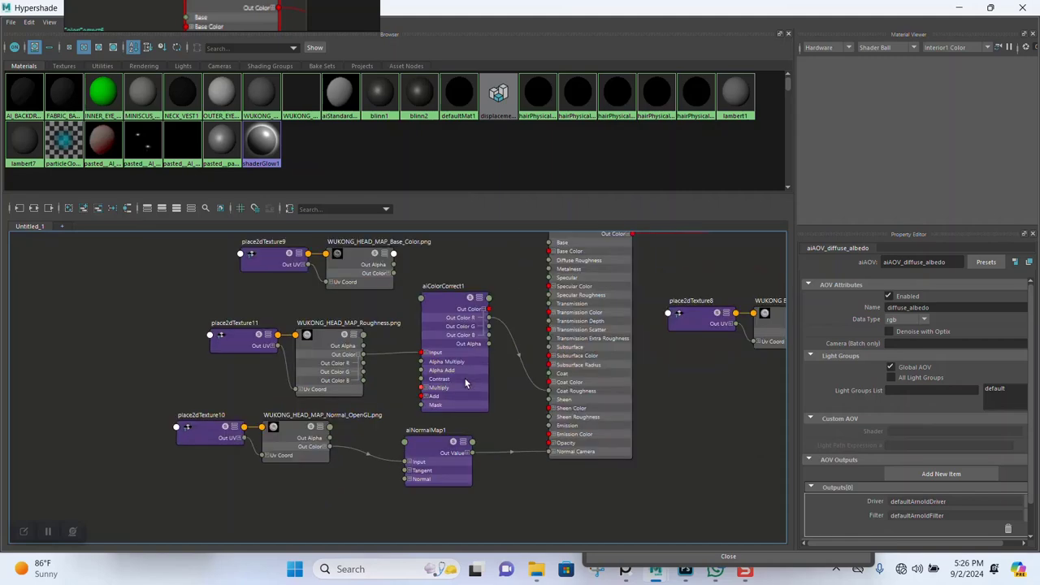
{"action": "left_click", "coordinate": [447, 302]}
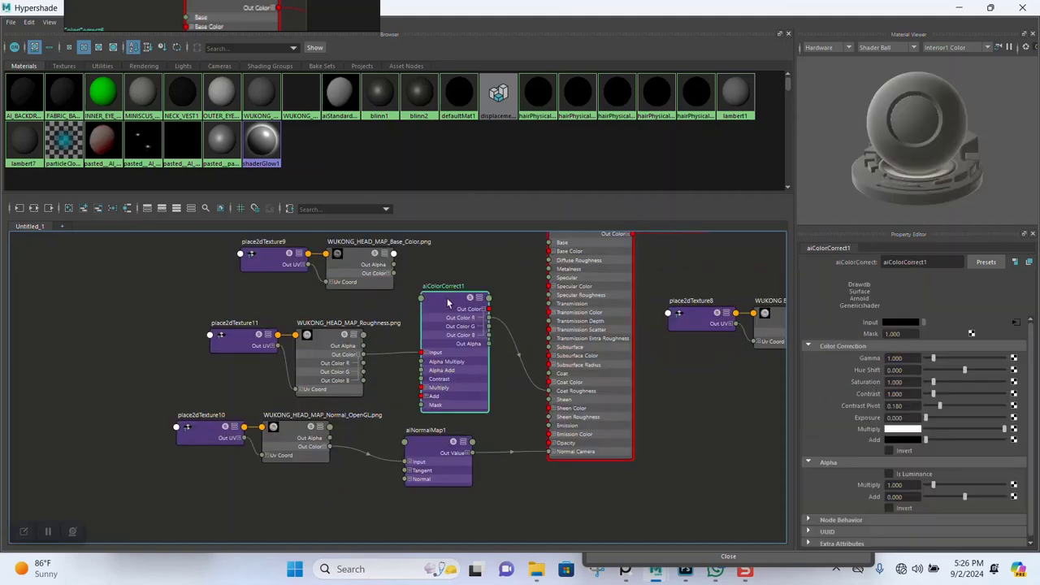
{"action": "key", "text": "2"}
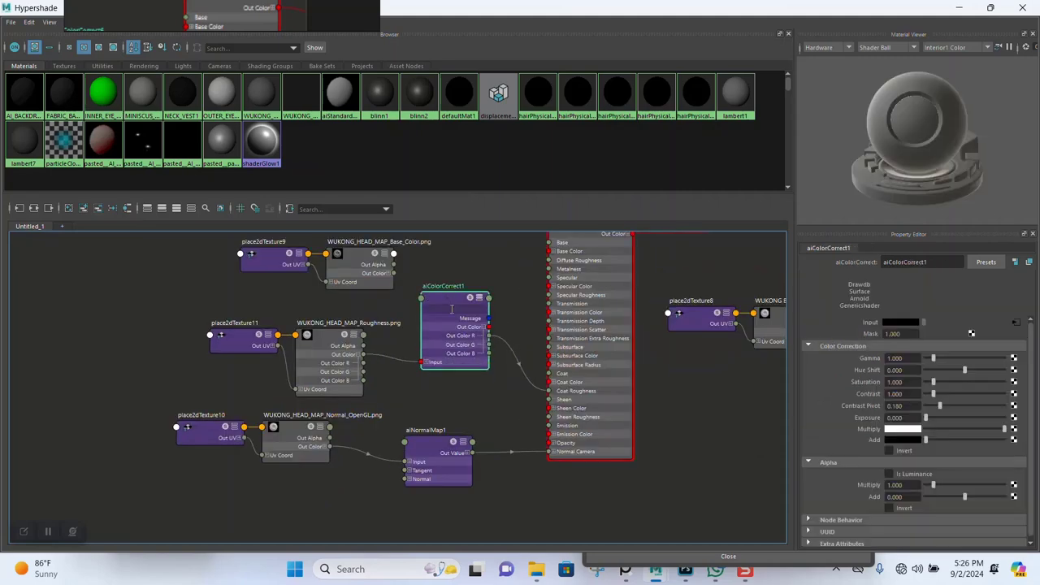
{"action": "key", "text": "1"}
{"action": "key", "text": "2"}
{"action": "key", "text": "1"}
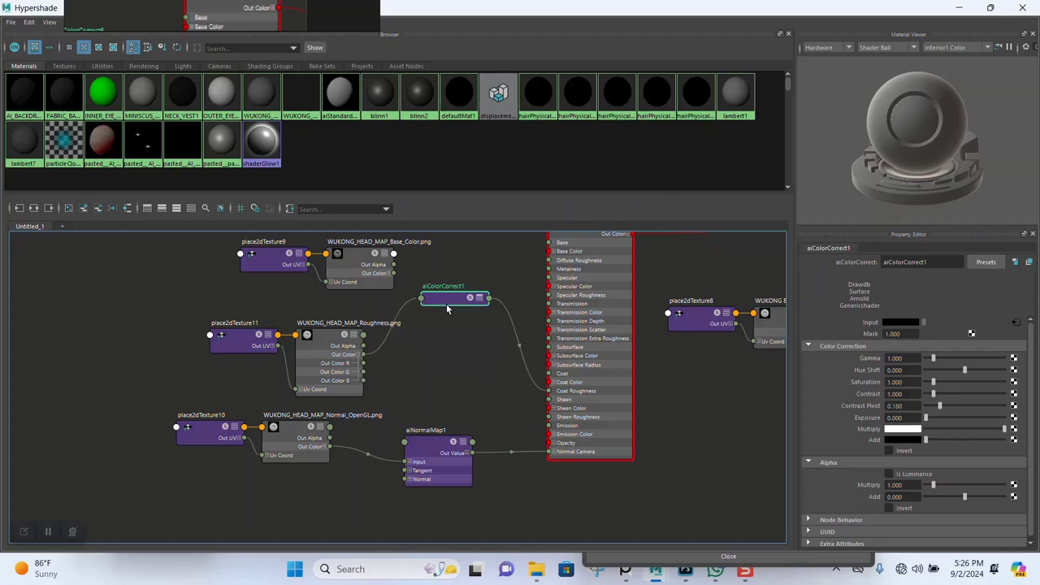
{"action": "key", "text": "2"}
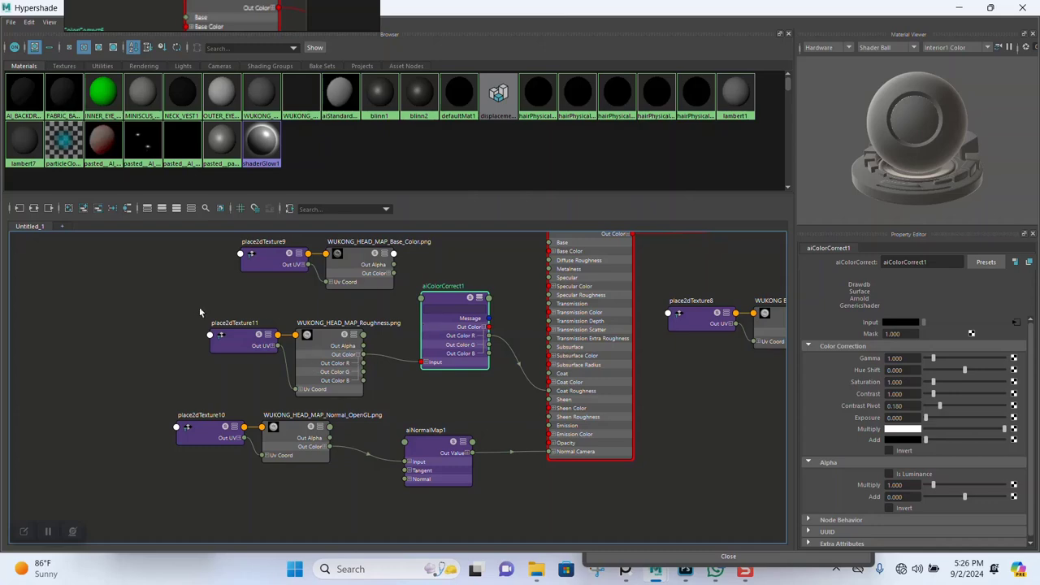
Step: Compact the Roughness texture node, place aiColorCorrect1 beside it, and select the WUKONG_HEAd shader
{"action": "left_click", "coordinate": [334, 358]}
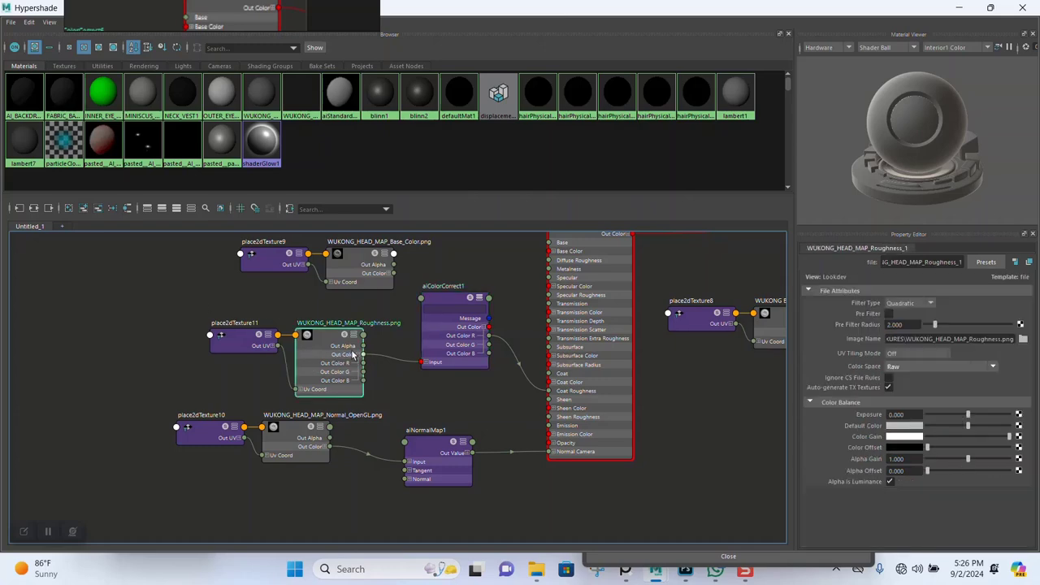
{"action": "key", "text": "2"}
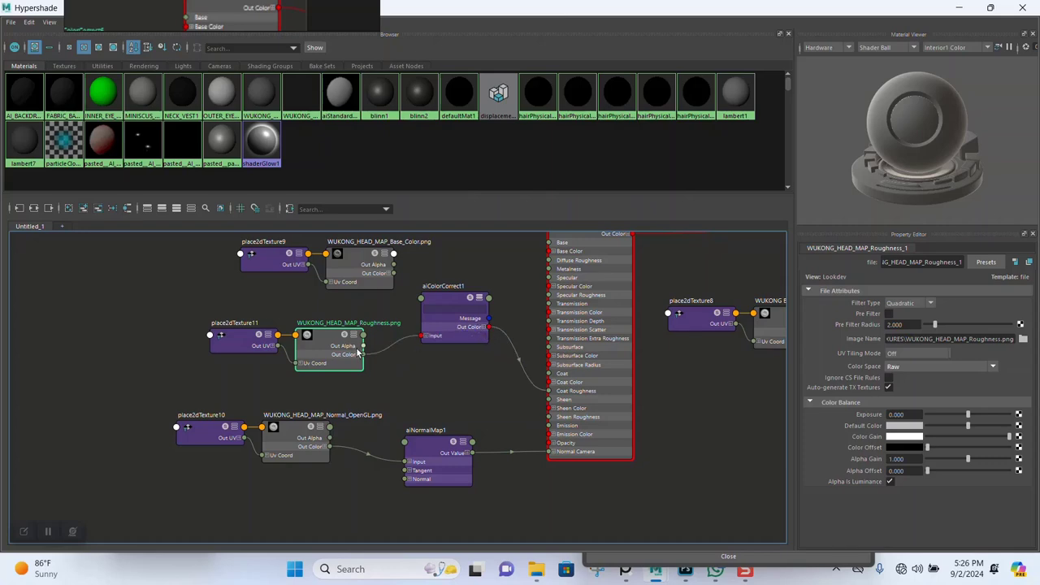
{"action": "middle_click_drag", "start_coordinate": [451, 325], "coordinate": [405, 335], "text": "alt"}
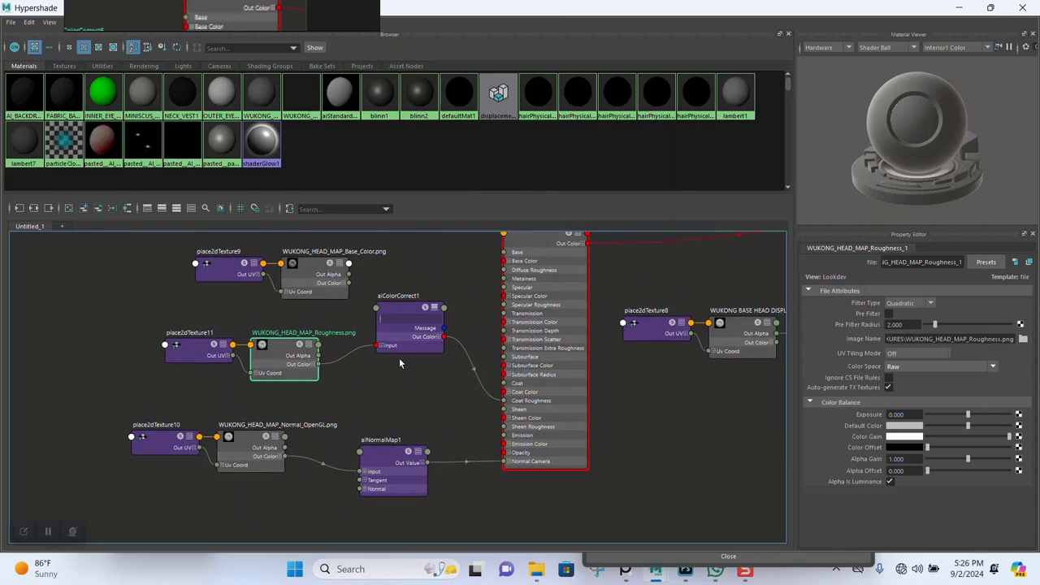
{"action": "left_click_drag", "start_coordinate": [395, 306], "coordinate": [383, 343]}
{"action": "mouse_move", "coordinate": [391, 317]}
{"action": "middle_mouse_down", "text": "alt"}
{"action": "mouse_move", "coordinate": [418, 312]}
{"action": "mouse_move", "coordinate": [401, 301]}
{"action": "middle_mouse_up", "text": "alt"}
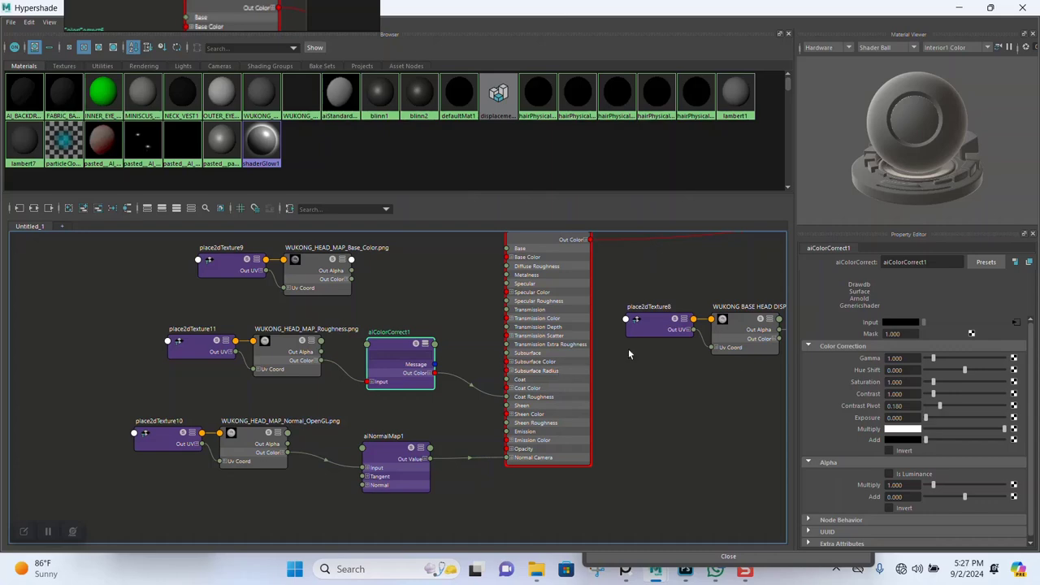
{"action": "left_click", "coordinate": [534, 397]}
{"action": "scroll", "coordinate": [891, 446], "scroll_direction": "up", "scroll_amount": 2}
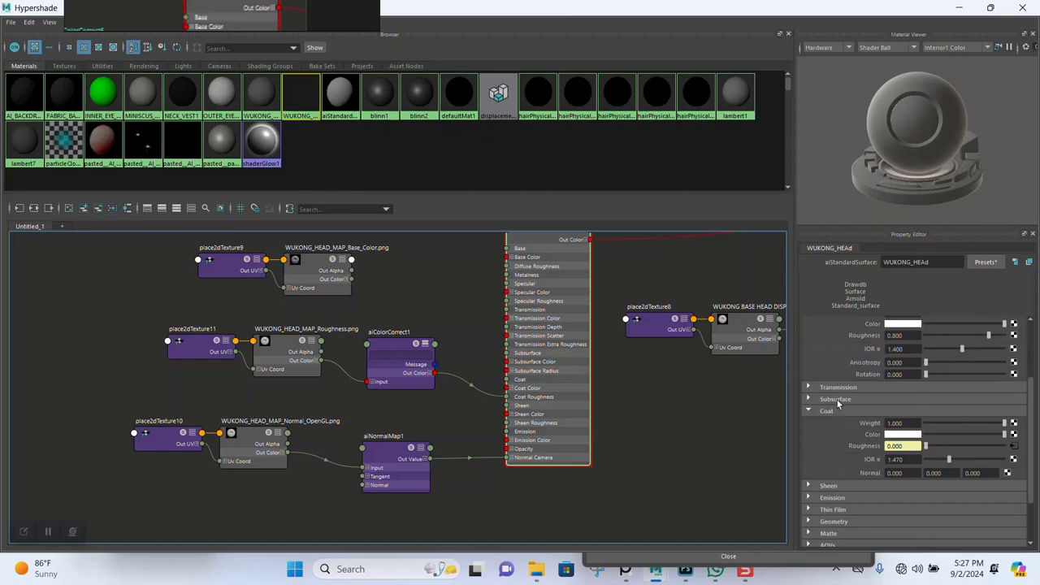
Step: Give WUKONG_HEAd subsurface weight 1, randomwalk type, anisotropy 0.3 and scale 0.1
{"action": "left_click", "coordinate": [837, 400]}
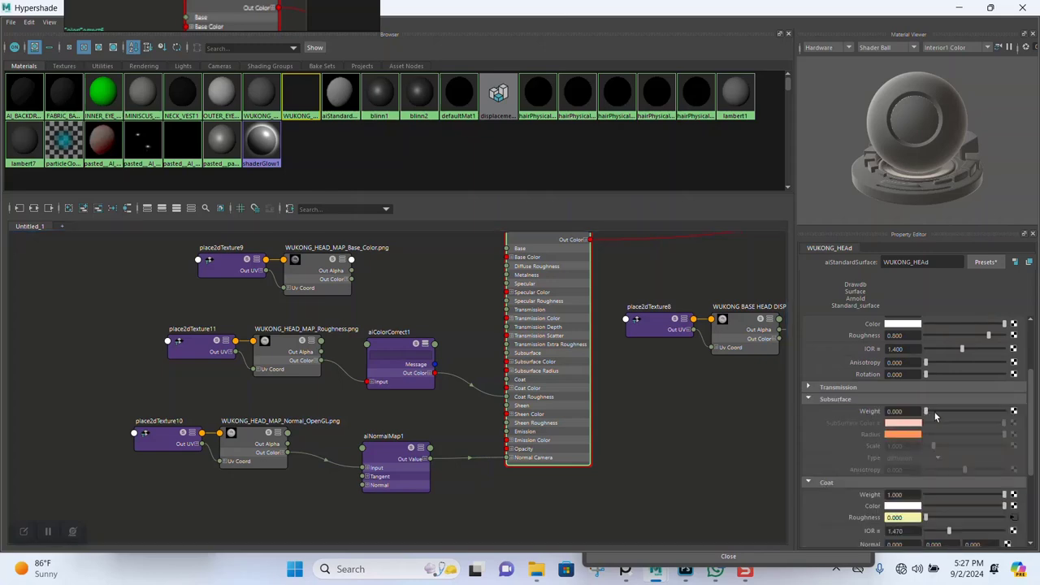
{"action": "left_click_drag", "start_coordinate": [934, 416], "coordinate": [1032, 416]}
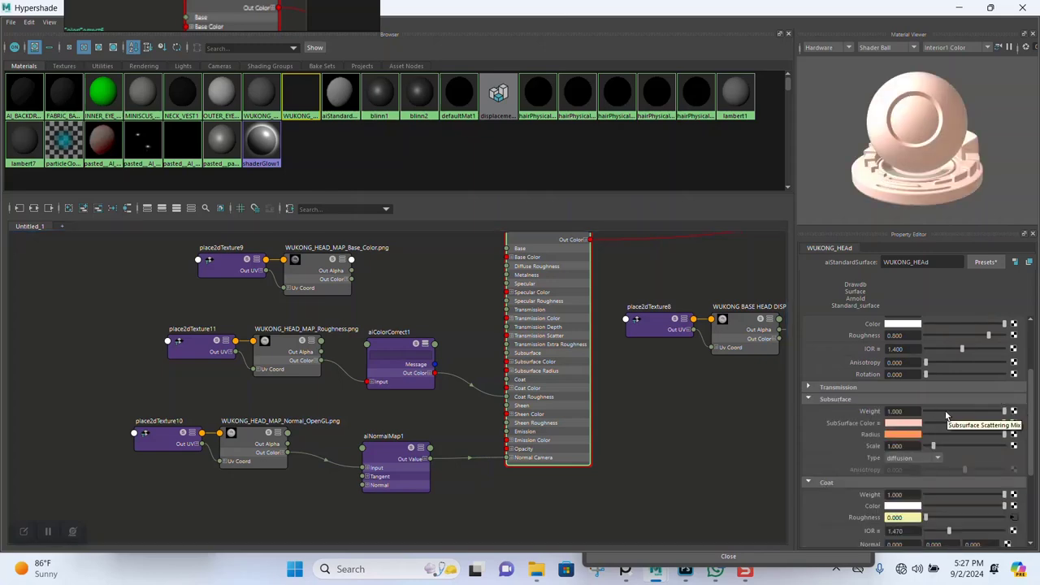
{"action": "left_click", "coordinate": [916, 458]}
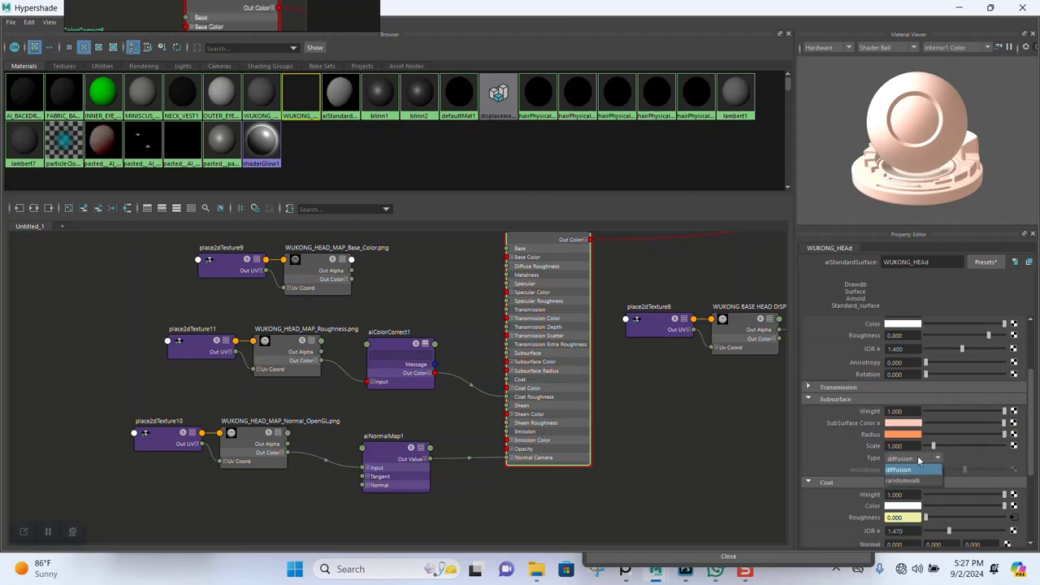
{"action": "left_click", "coordinate": [910, 472]}
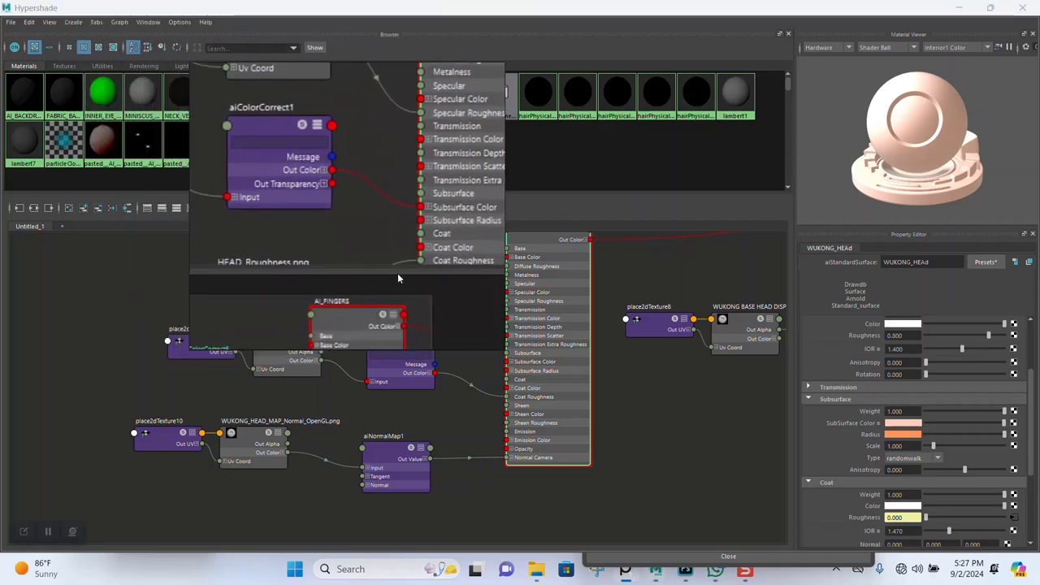
{"action": "left_click", "coordinate": [911, 470]}
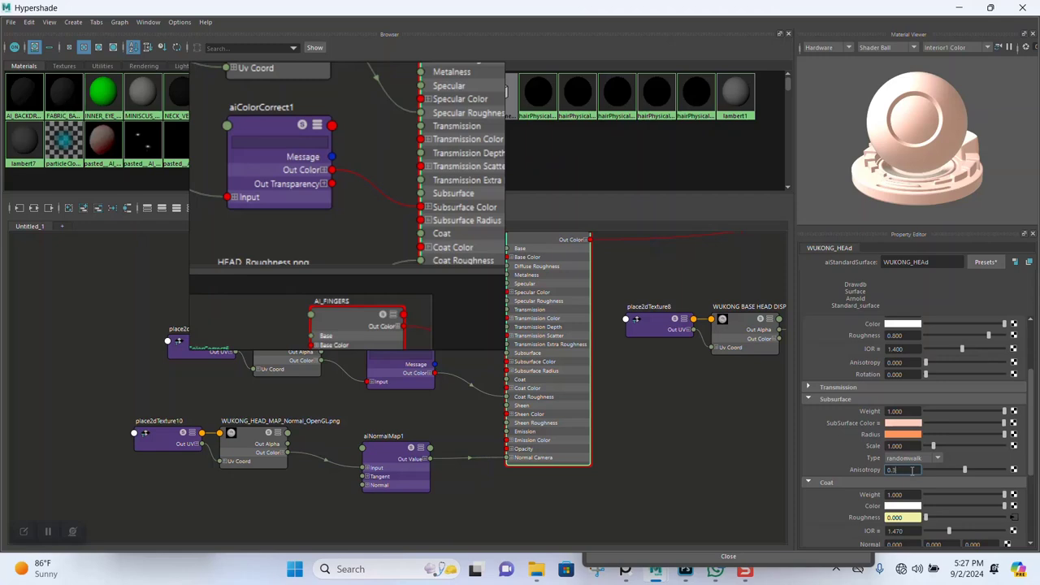
{"action": "key", "text": "Return"}
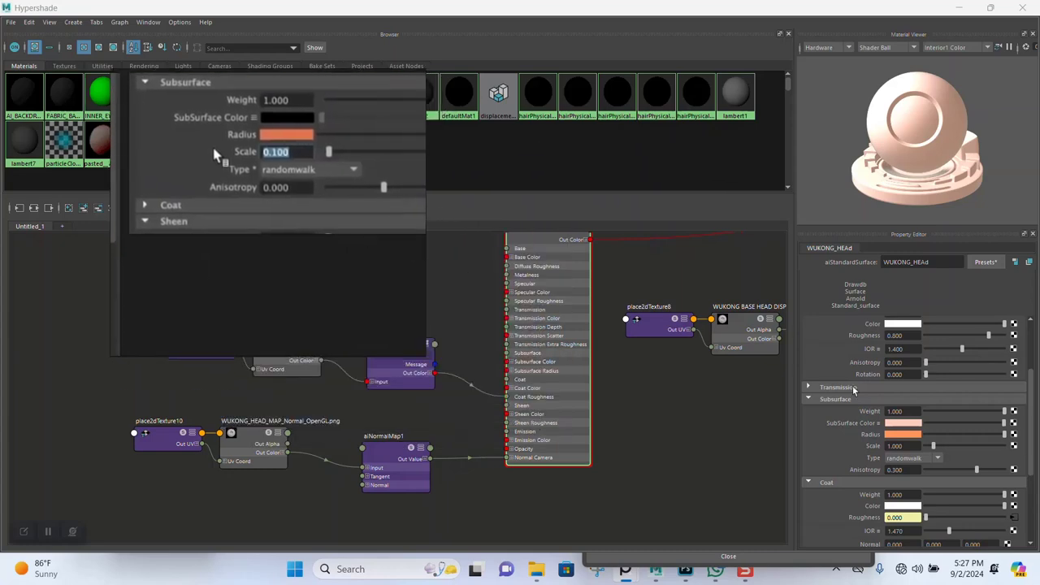
{"action": "left_click", "coordinate": [914, 446]}
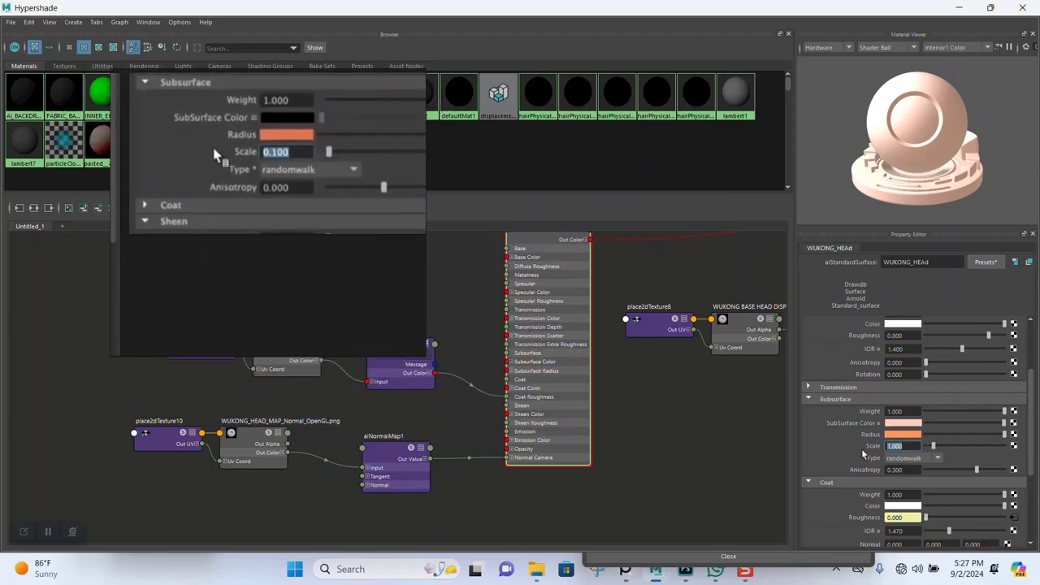
{"action": "type", "text": "0.1"}
{"action": "key", "text": "Return"}
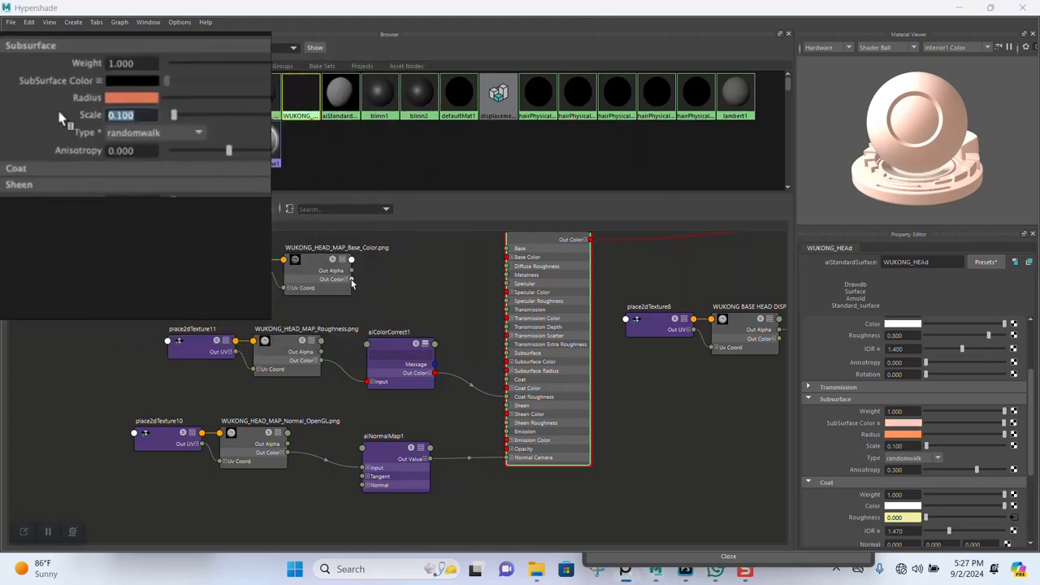
Step: Link Base_Color to the WUKONG_HEAd Subsurface Color and show the orange radius (1, 0.35, 0.2) as RGB 0–1
{"action": "left_click_drag", "start_coordinate": [351, 280], "coordinate": [505, 361]}
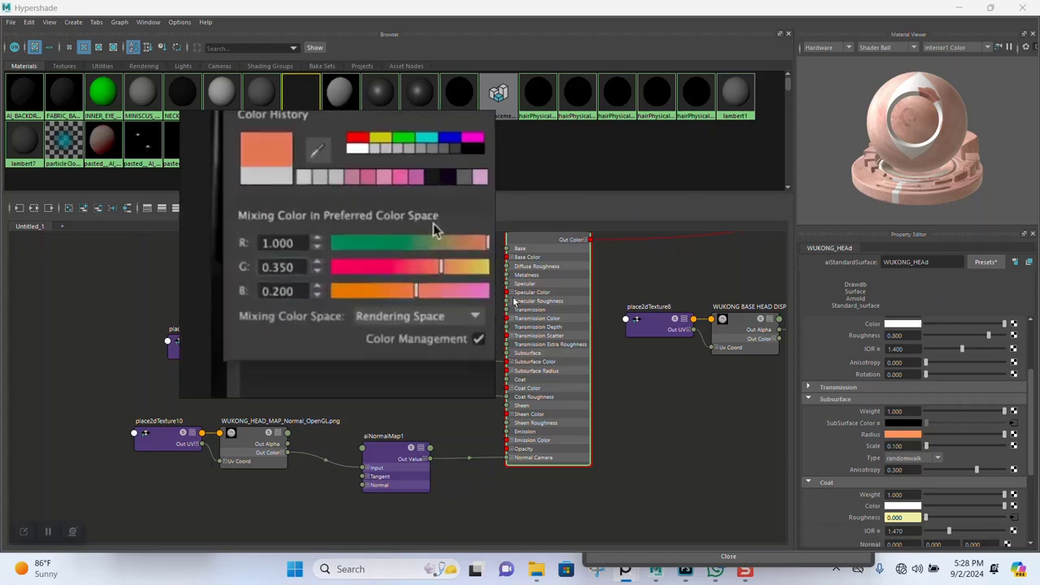
{"action": "left_click", "coordinate": [902, 437]}
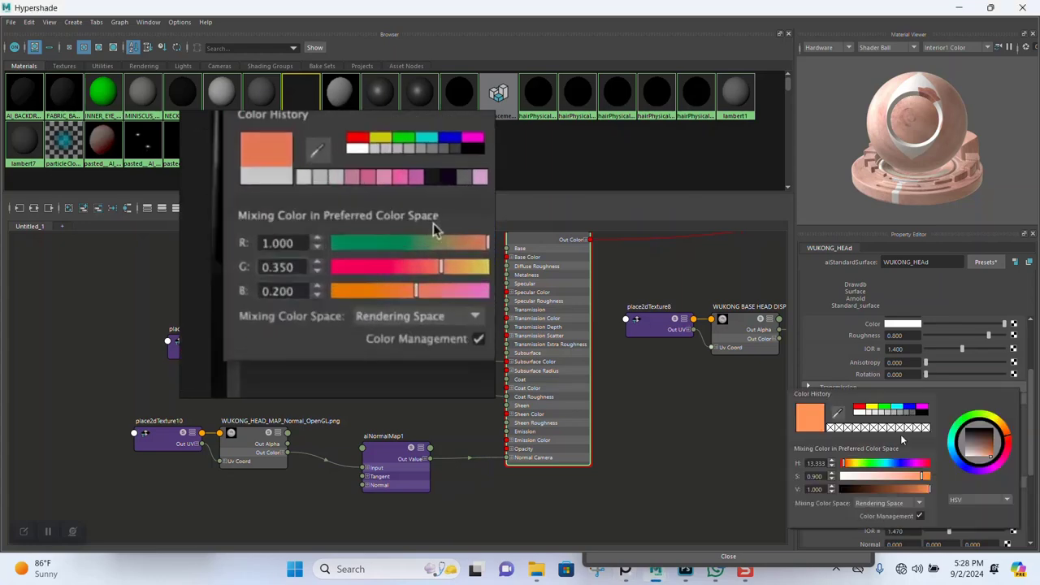
{"action": "left_click", "coordinate": [967, 503]}
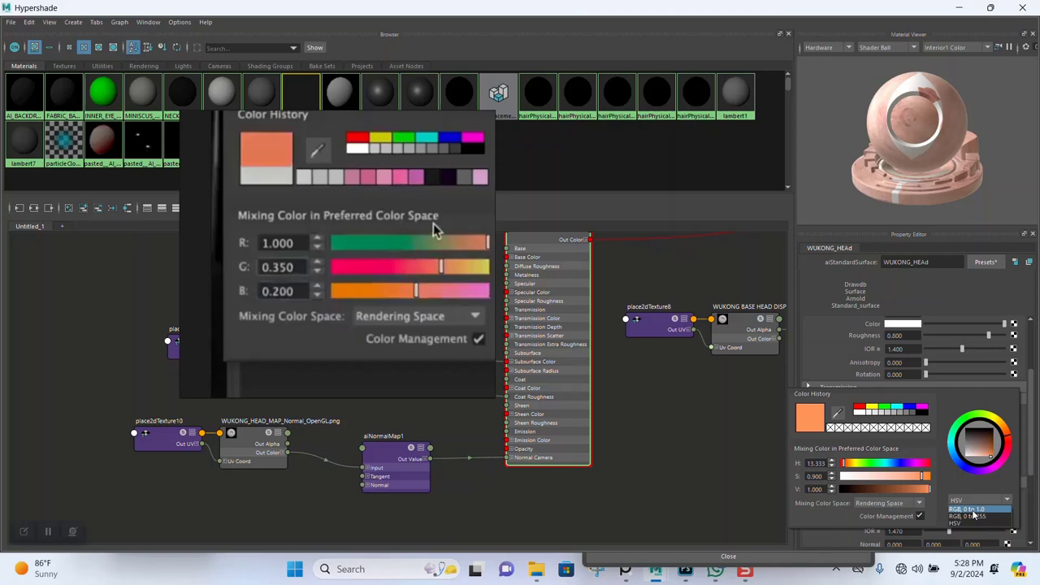
{"action": "left_click", "coordinate": [967, 510]}
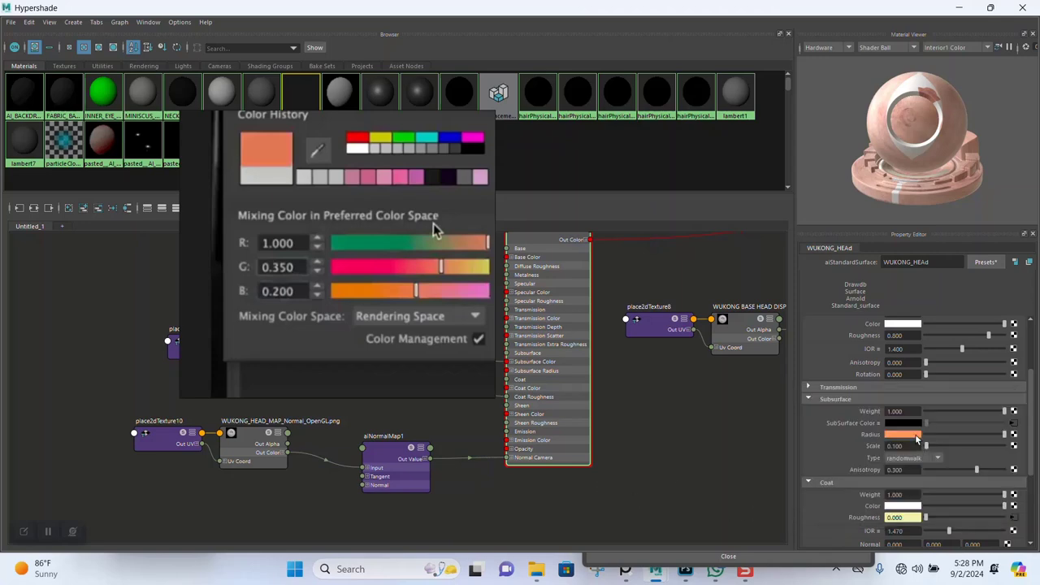
{"action": "left_click", "coordinate": [917, 435]}
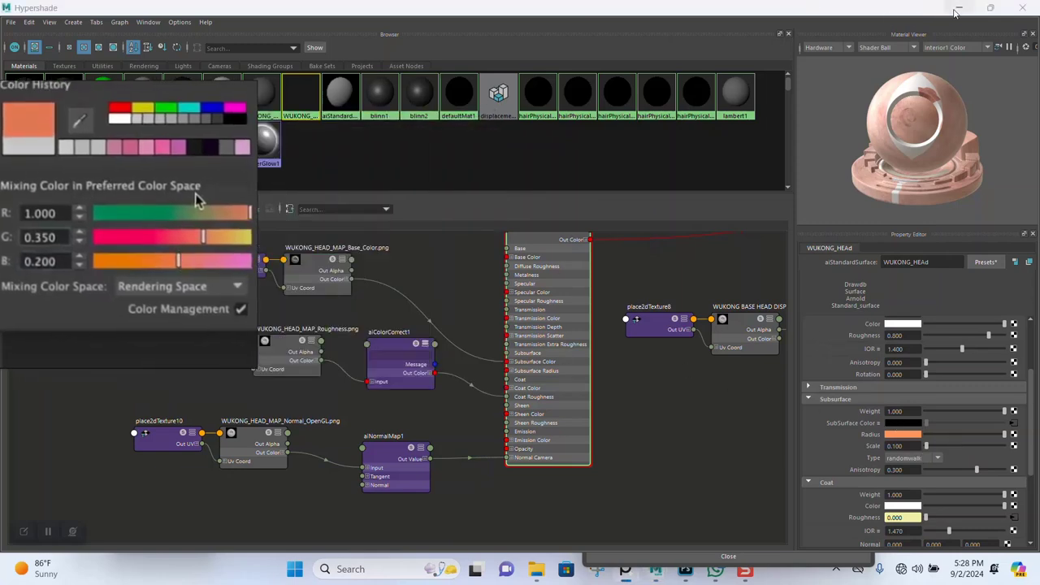
Step: Close Render Settings and bring back the Arnold RenderView as a smaller window
{"action": "left_click", "coordinate": [959, 8]}
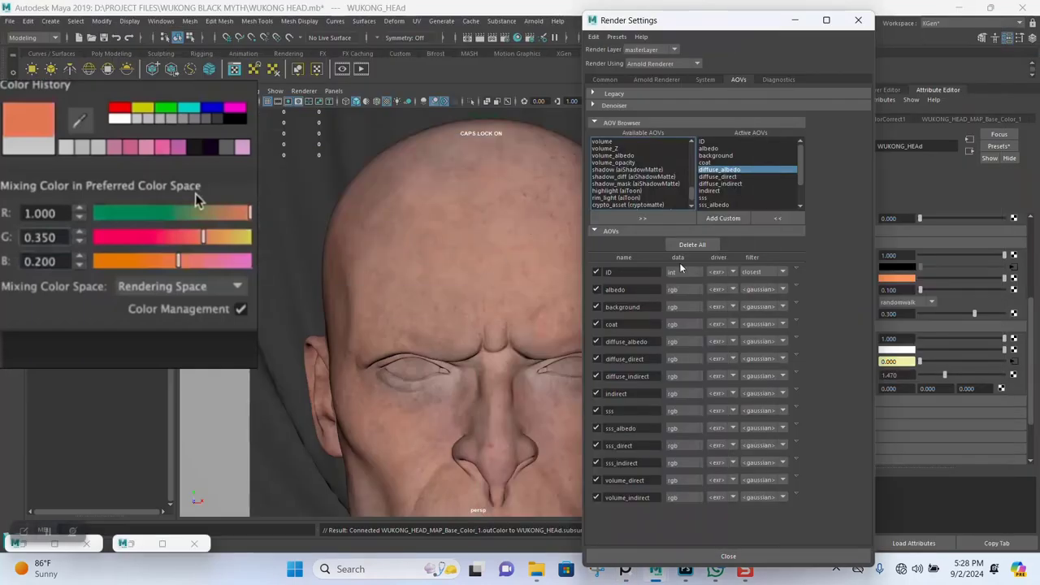
{"action": "left_click", "coordinate": [858, 20]}
{"action": "left_click", "coordinate": [162, 544]}
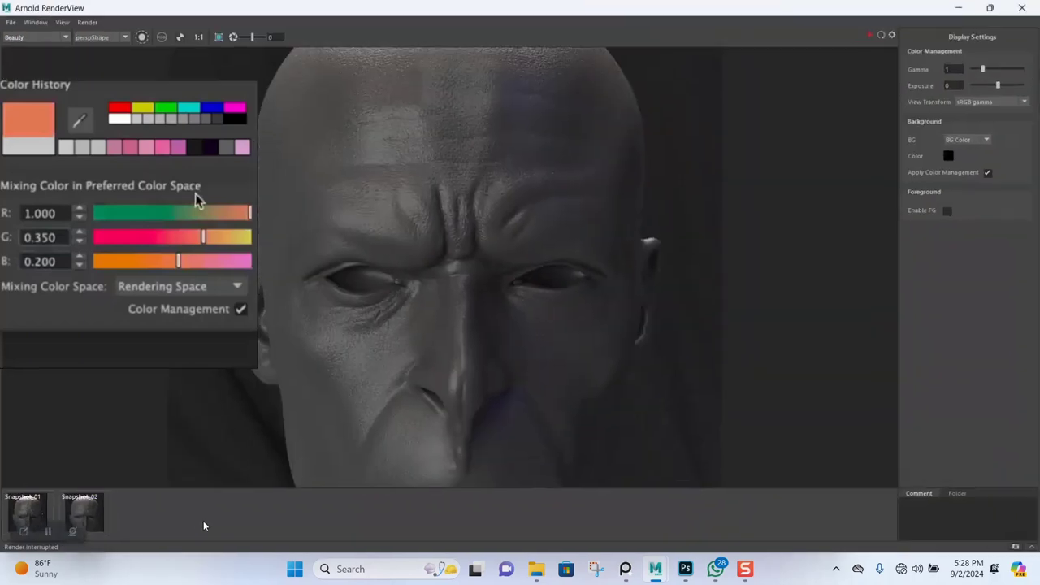
{"action": "scroll", "coordinate": [482, 332], "scroll_direction": "down", "scroll_amount": 3}
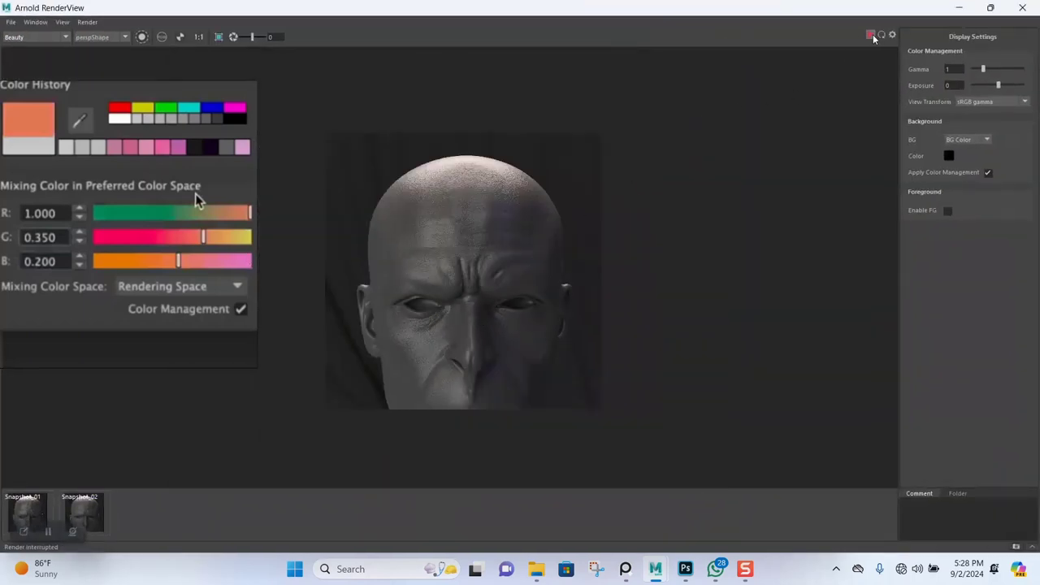
{"action": "left_click", "coordinate": [989, 7]}
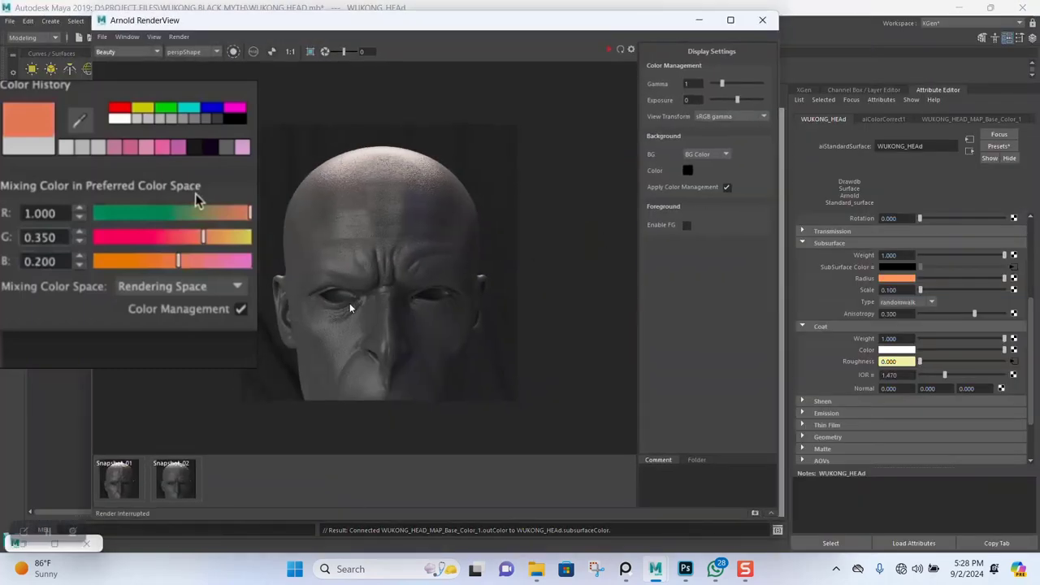
{"action": "scroll", "coordinate": [372, 309], "scroll_direction": "up", "scroll_amount": 3}
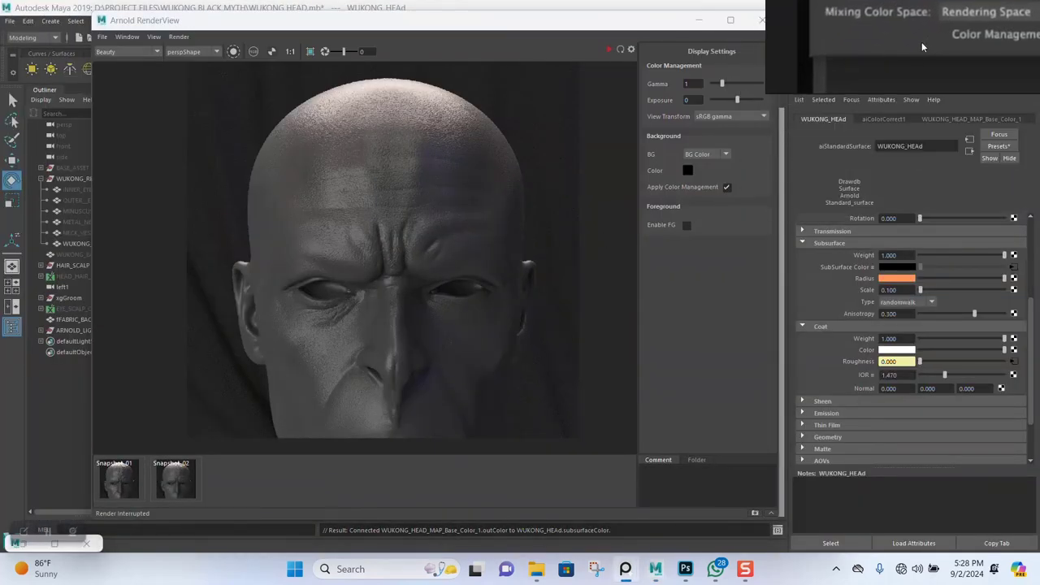
Step: Render the head with subsurface scattering, inspect the warm skin tones, then stop the render
{"action": "left_click", "coordinate": [608, 50]}
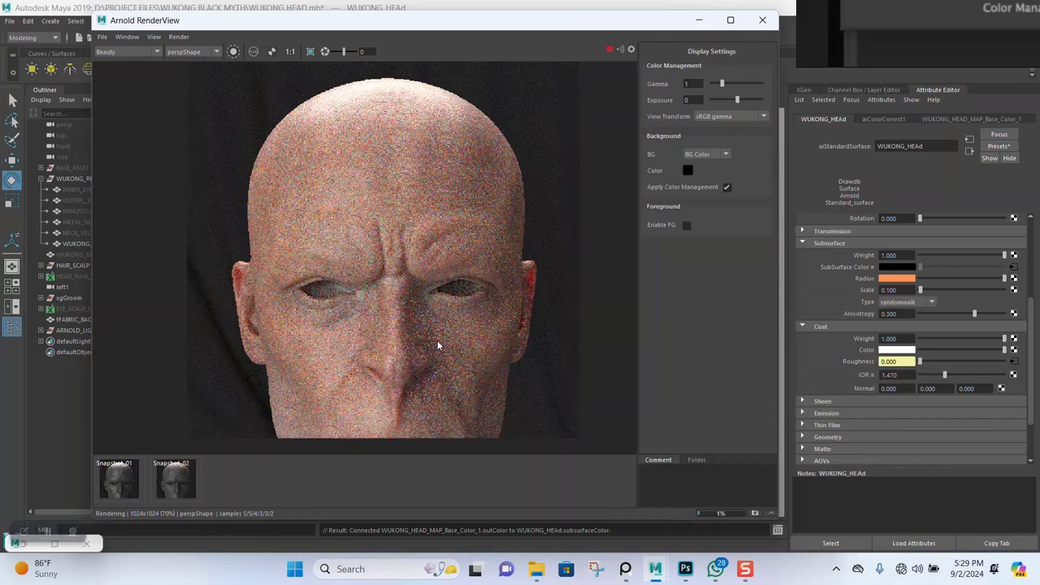
{"action": "scroll", "coordinate": [422, 341], "scroll_direction": "up", "scroll_amount": 1}
{"action": "scroll", "coordinate": [408, 341], "scroll_direction": "down", "scroll_amount": 2}
{"action": "scroll", "coordinate": [407, 341], "scroll_direction": "up", "scroll_amount": 3}
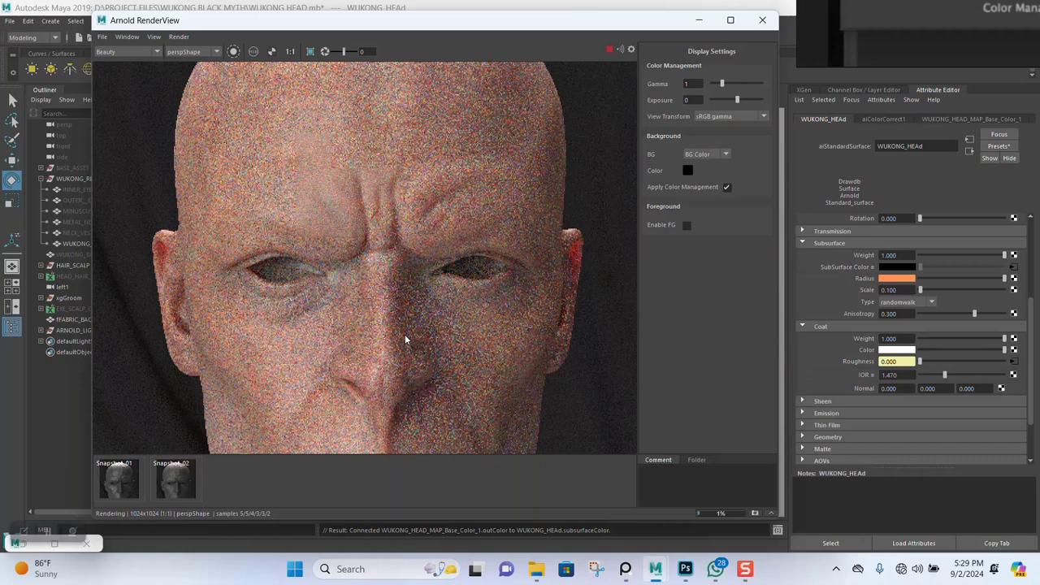
{"action": "scroll", "coordinate": [403, 266], "scroll_direction": "up", "scroll_amount": 1}
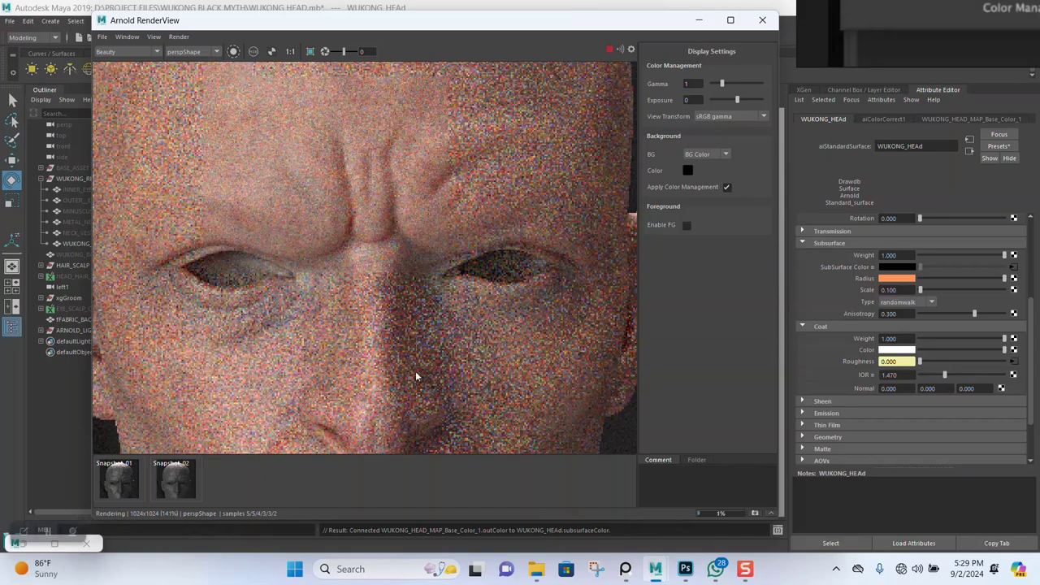
{"action": "scroll", "coordinate": [415, 376], "scroll_direction": "down", "scroll_amount": 1}
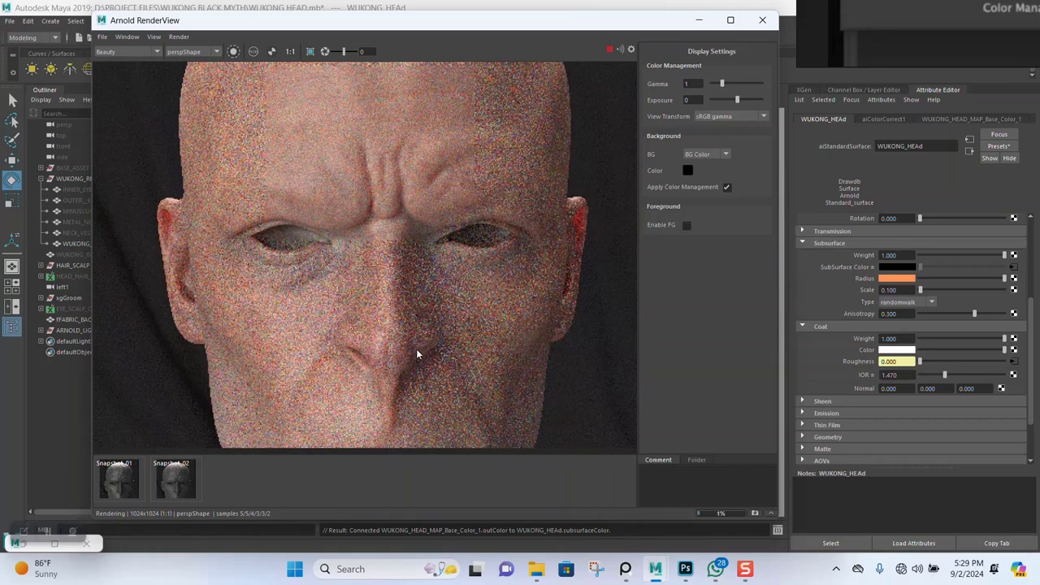
{"action": "middle_click_drag", "start_coordinate": [416, 353], "coordinate": [419, 318]}
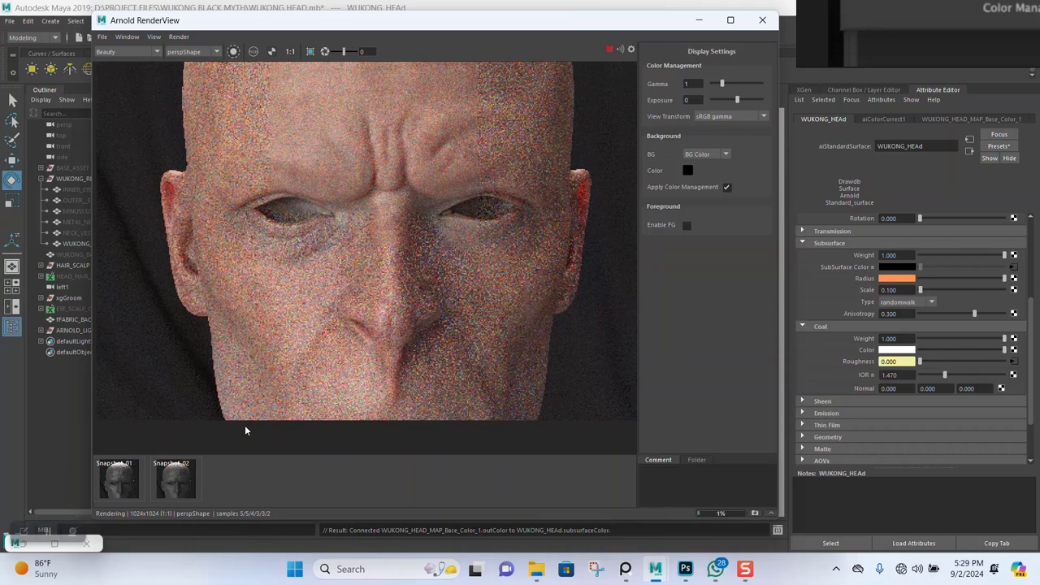
{"action": "left_click", "coordinate": [609, 51]}
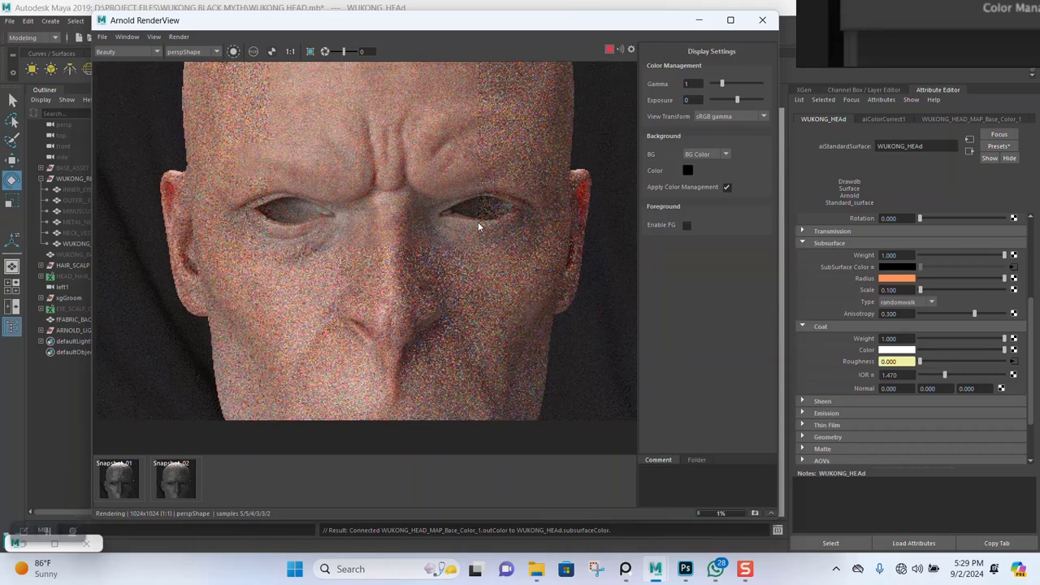
{"action": "left_click", "coordinate": [58, 552]}
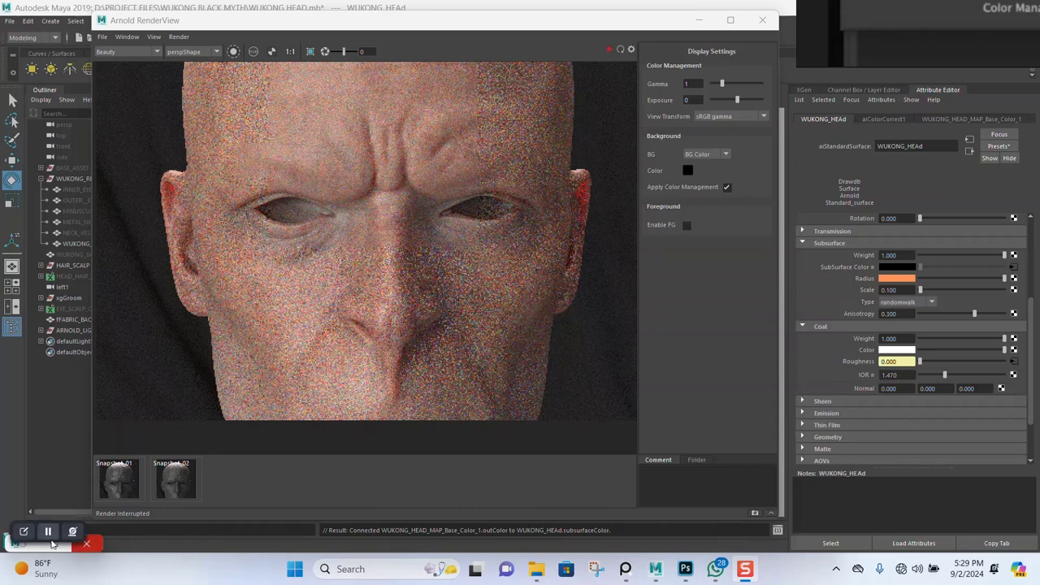
Step: Create an aiColorCorrect node on the Base_Color-to-Subsurface Color connection
{"action": "left_click", "coordinate": [53, 543]}
{"action": "left_click_drag", "start_coordinate": [353, 412], "coordinate": [292, 409]}
{"action": "left_click", "coordinate": [412, 372]}
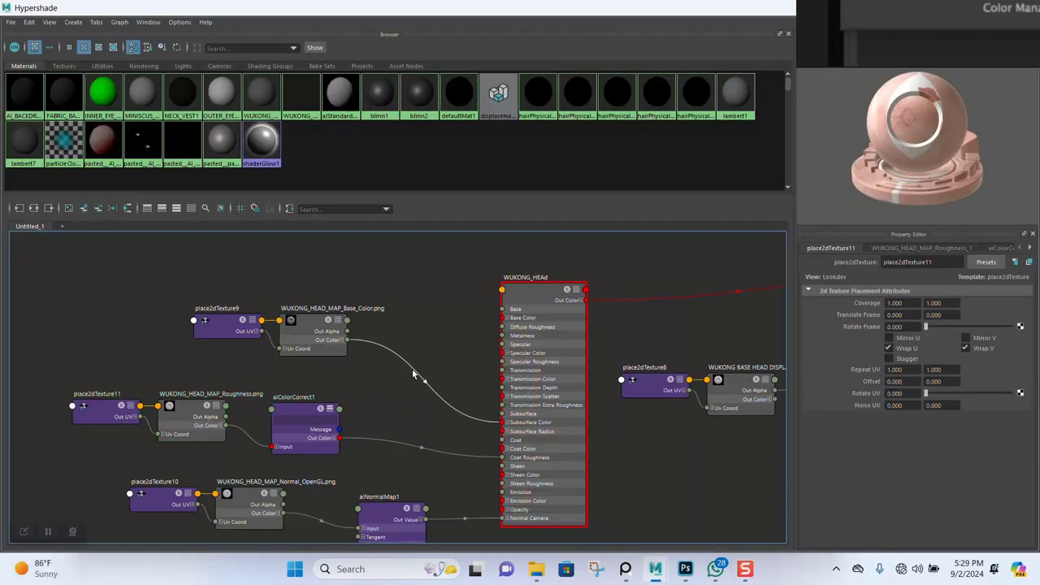
{"action": "key", "text": "Tab"}
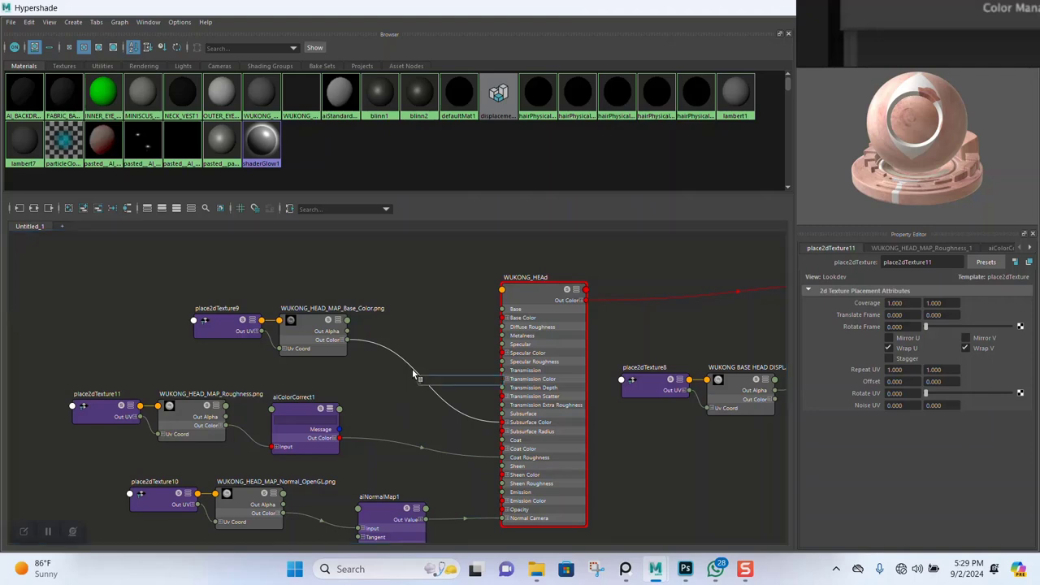
{"action": "type", "text": "Ai"}
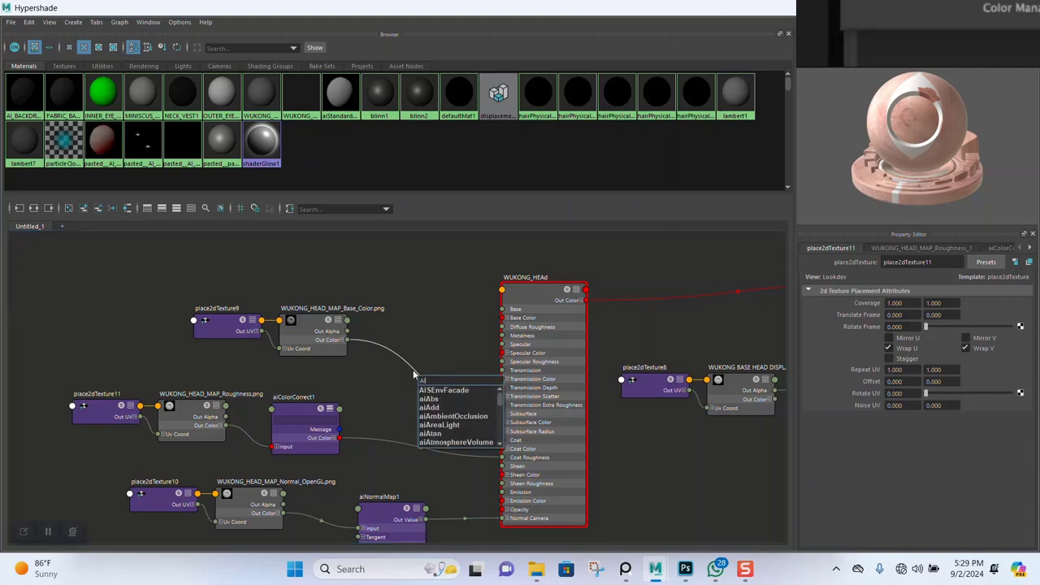
{"action": "type", "text": "C"}
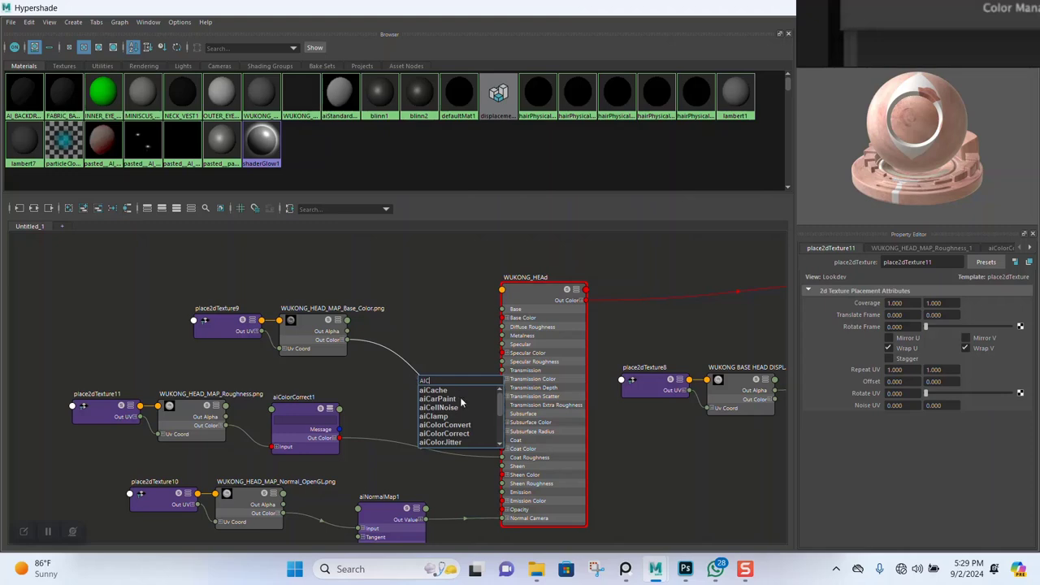
{"action": "left_click", "coordinate": [451, 434]}
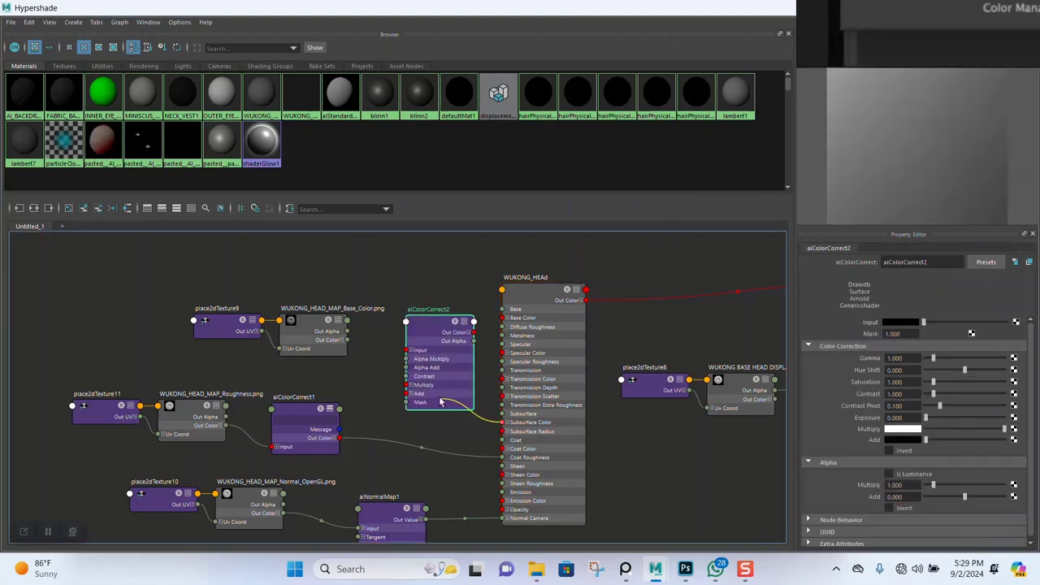
Step: Route Base_Color into aiColorCorrect2 and its Out Color into the shader's Subsurface Color
{"action": "left_click_drag", "start_coordinate": [502, 422], "coordinate": [473, 337]}
{"action": "left_click_drag", "start_coordinate": [348, 340], "coordinate": [436, 360]}
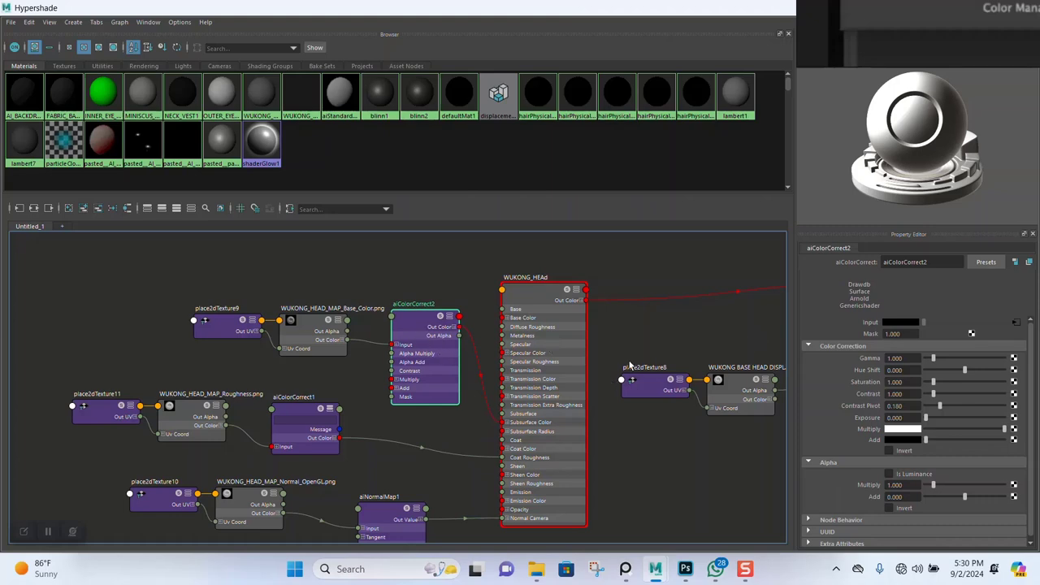
{"action": "left_click_drag", "start_coordinate": [900, 42], "coordinate": [300, 100]}
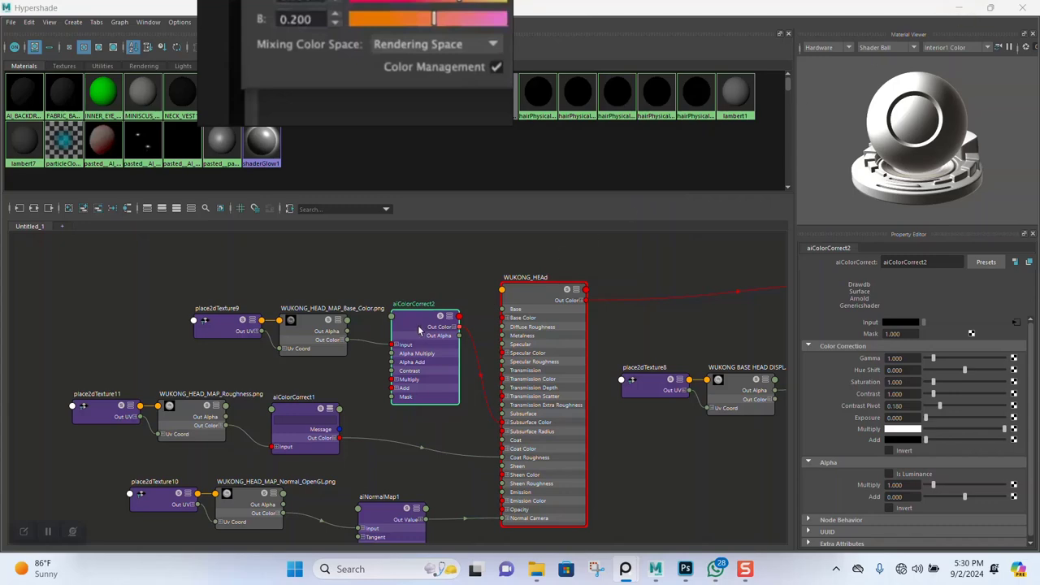
{"action": "left_click", "coordinate": [959, 7]}
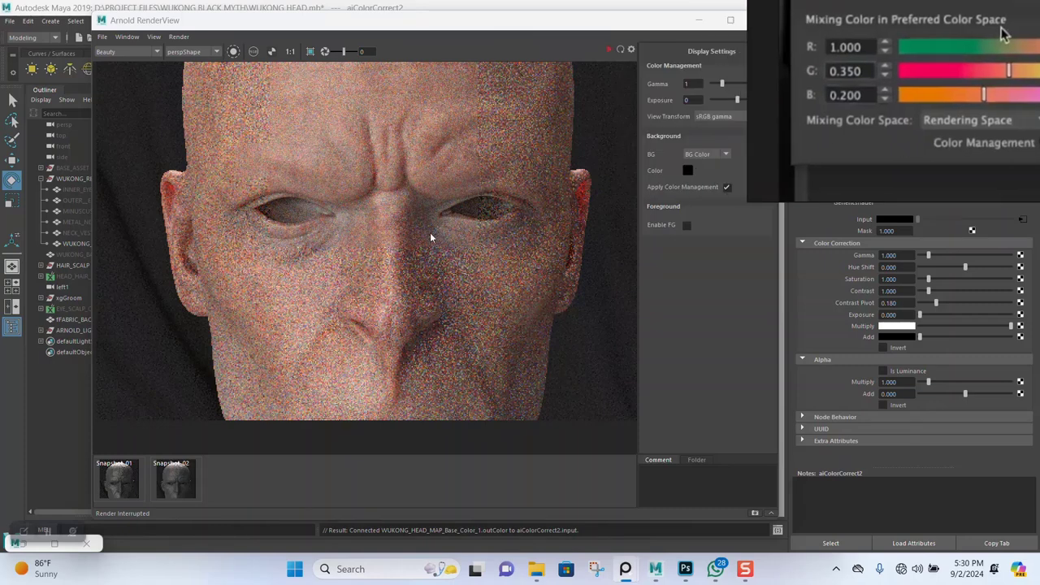
Step: Restart the Arnold render and review the Base_Color file and aiColorCorrect2 attributes
{"action": "left_click", "coordinate": [234, 52]}
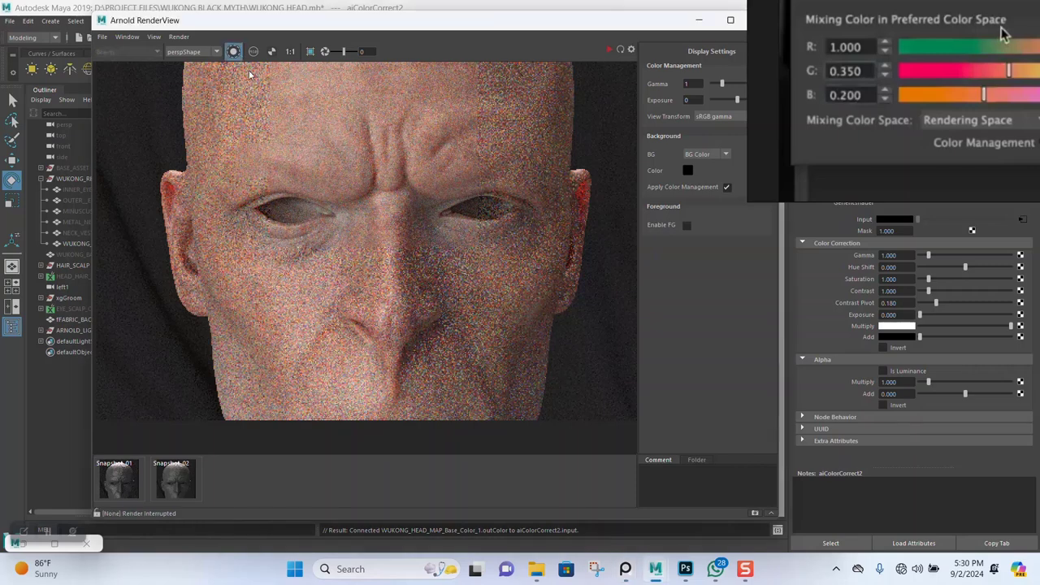
{"action": "left_click", "coordinate": [611, 49]}
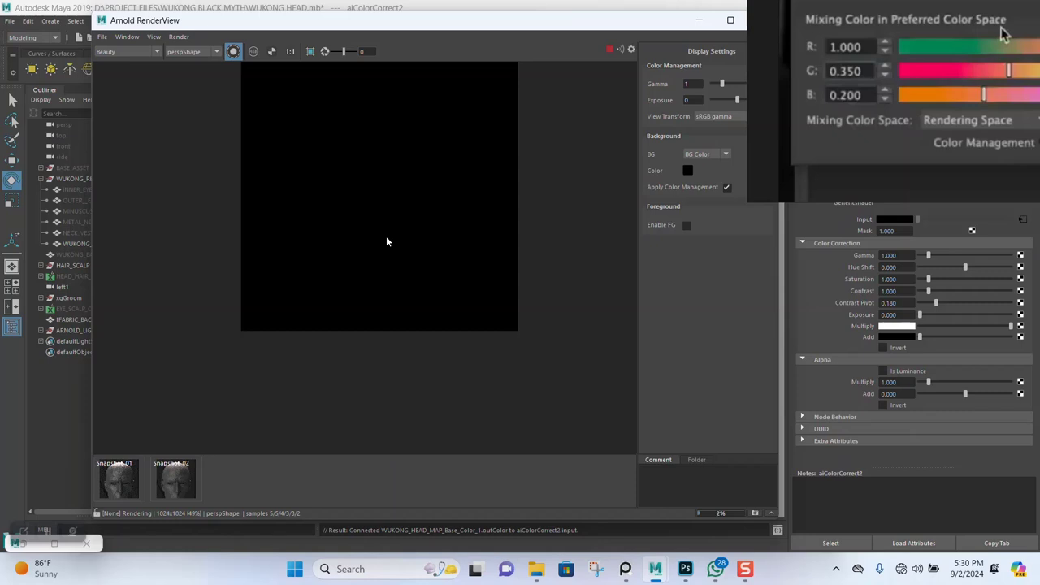
{"action": "scroll", "coordinate": [387, 236], "scroll_direction": "up", "scroll_amount": 2}
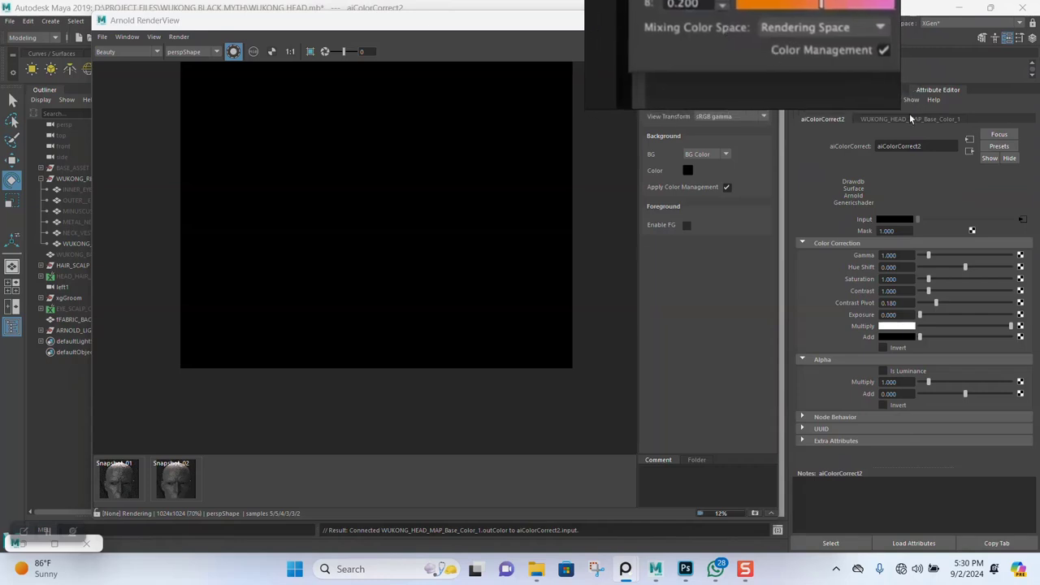
{"action": "left_click", "coordinate": [901, 119]}
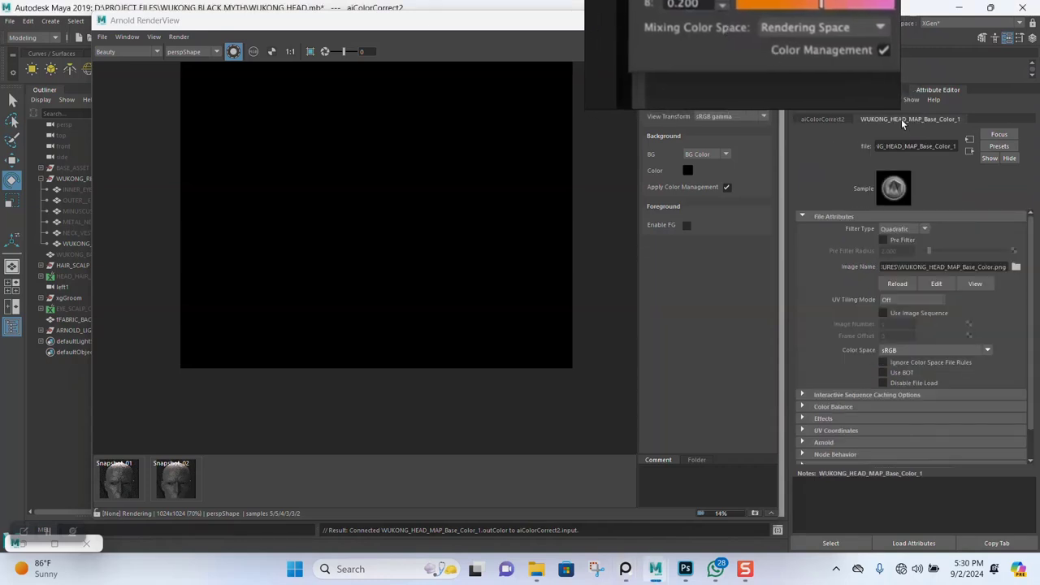
{"action": "left_click", "coordinate": [830, 122]}
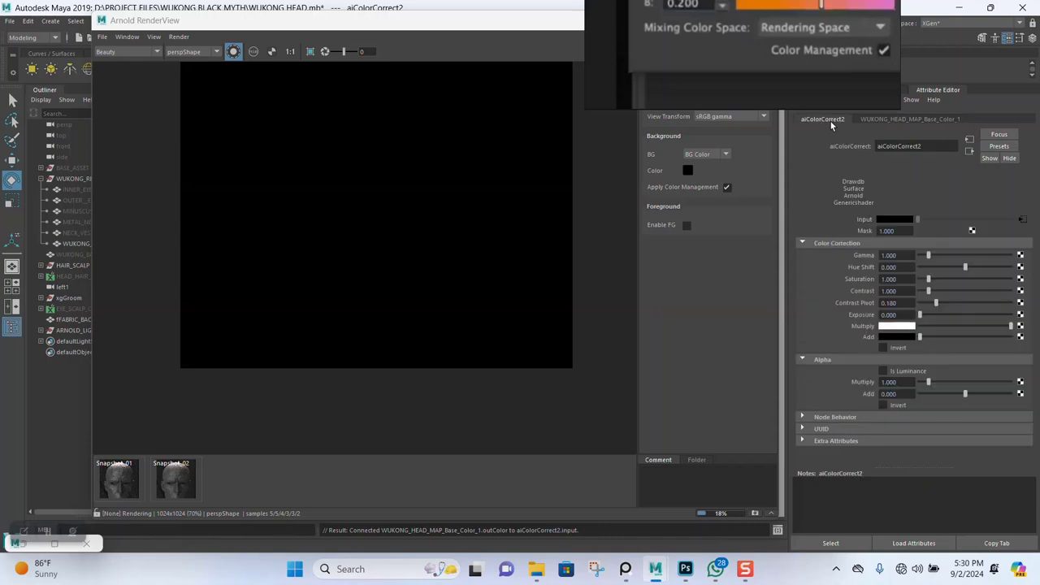